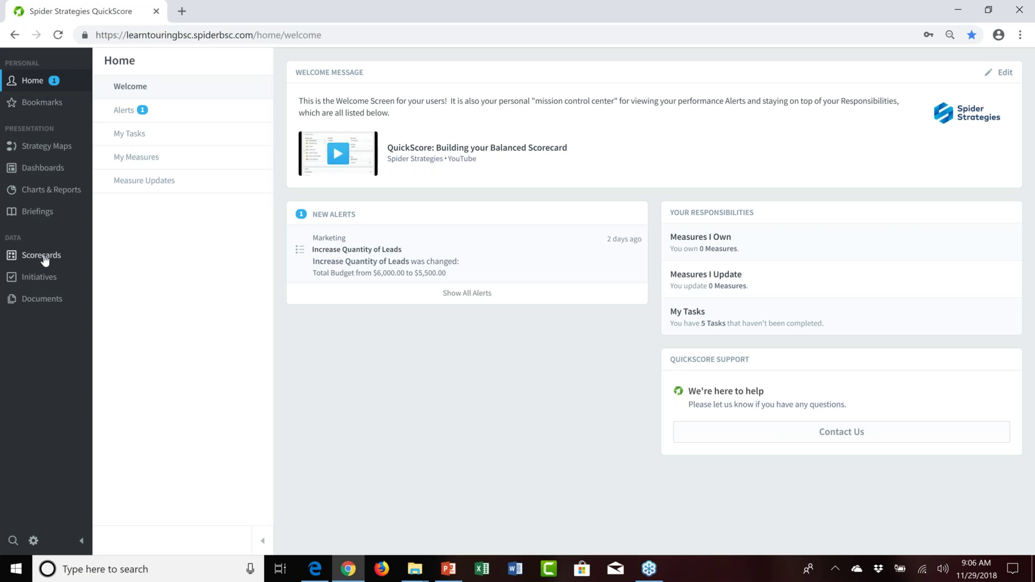
# Open the scorecards and switch the organization from Mobileworld Inc. to Marketing
pyautogui.click(45, 260)
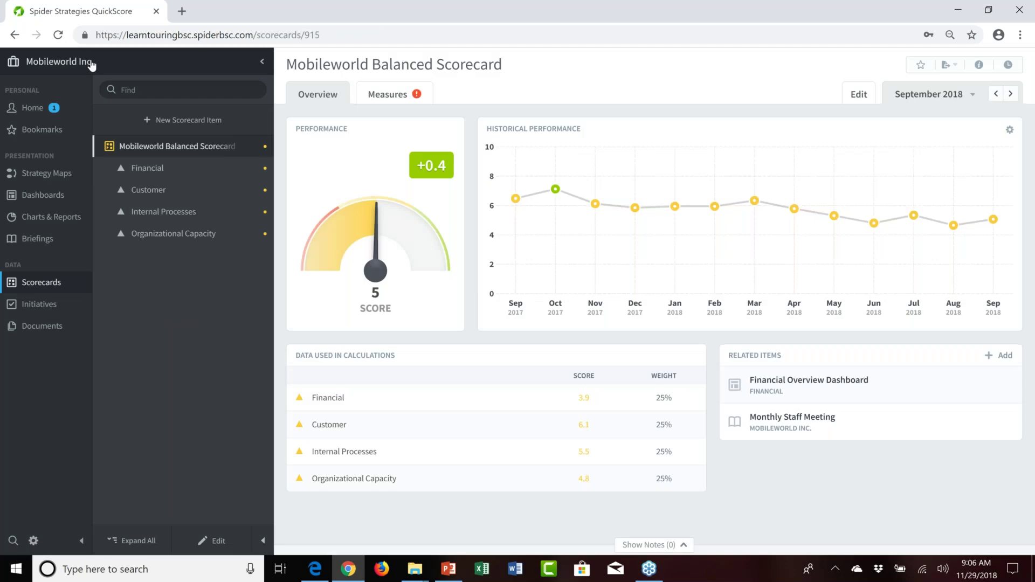
pyautogui.click(91, 63)
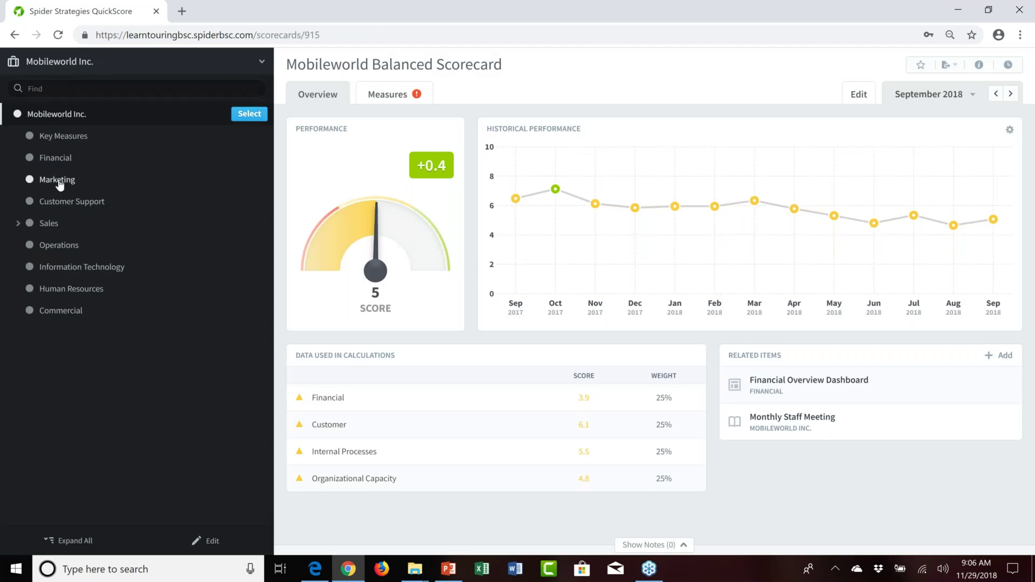
pyautogui.moveTo(60, 185)
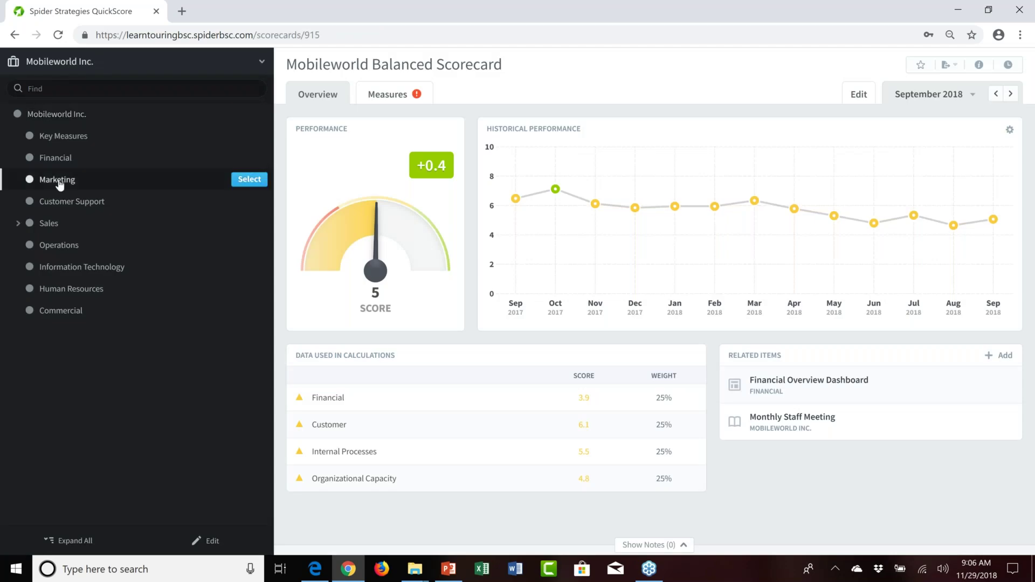
pyautogui.click(249, 180)
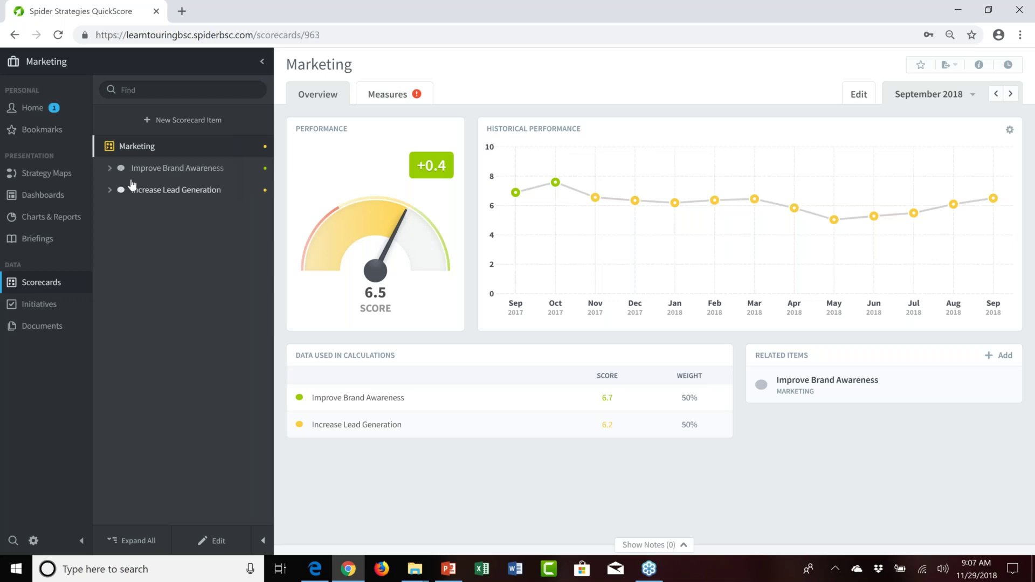
# Move the Marketing scorecard's reporting period back to May 2018
pyautogui.click(997, 95)
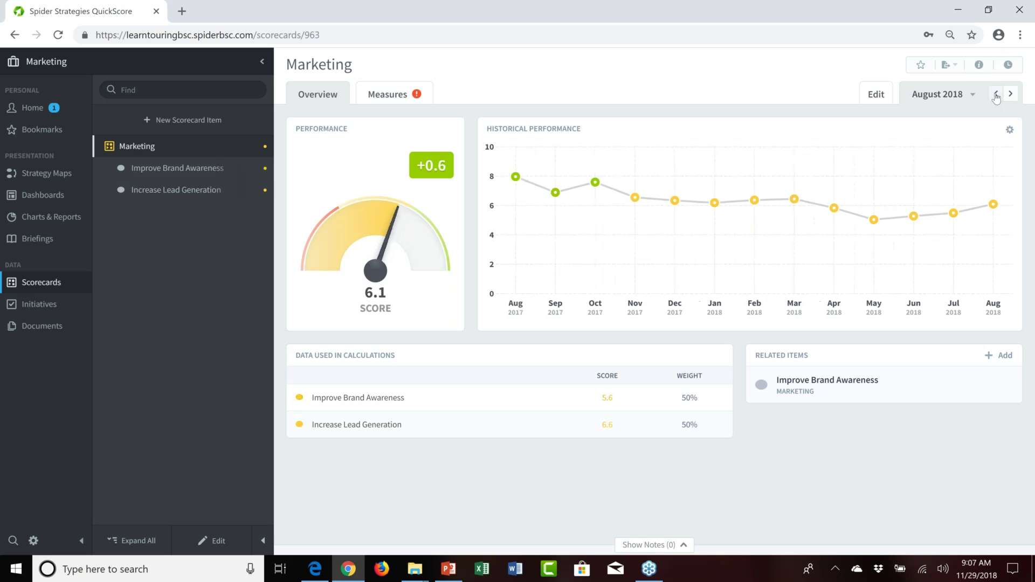
pyautogui.click(997, 96)
pyautogui.click(997, 95)
pyautogui.click(996, 95)
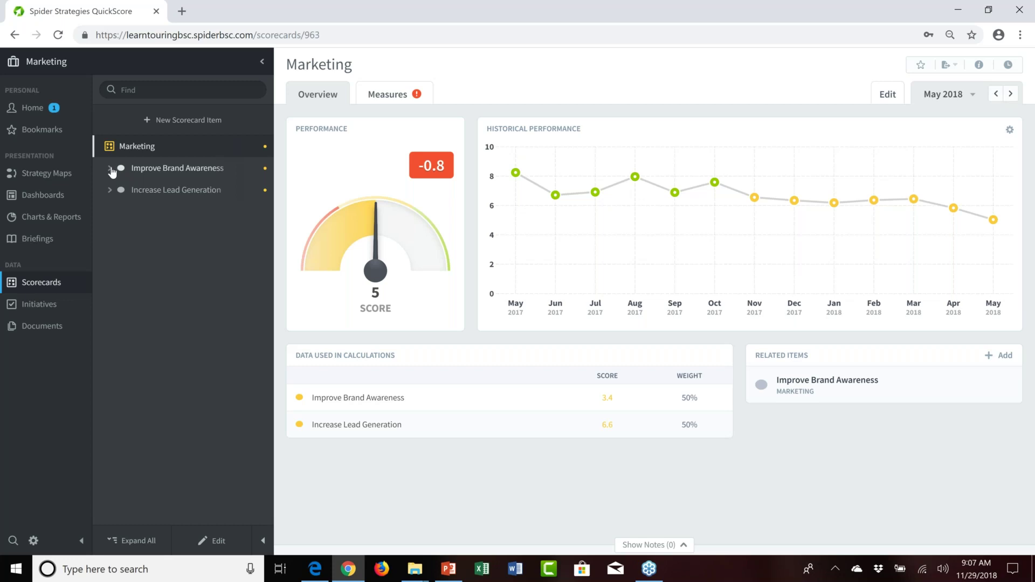
# Look at the measures under Improve Brand Awareness, collapse that objective, and expand Increase Lead Generation
pyautogui.click(110, 170)
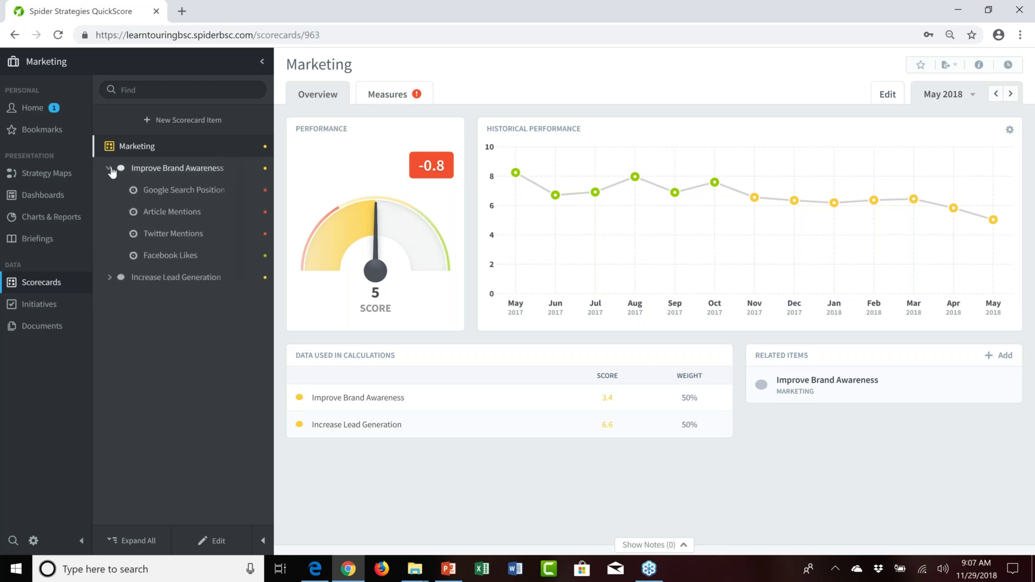
pyautogui.click(111, 169)
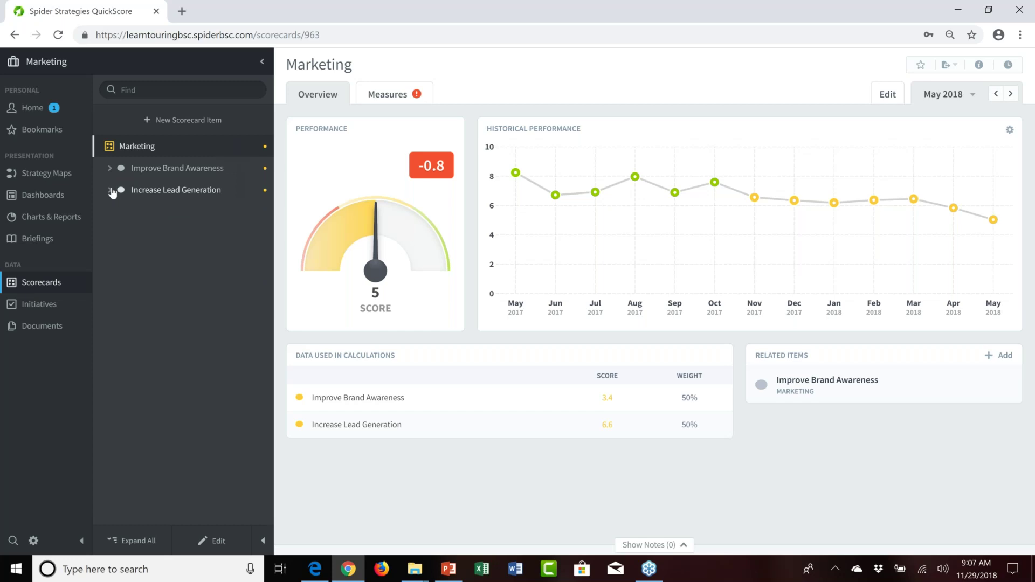
pyautogui.click(110, 191)
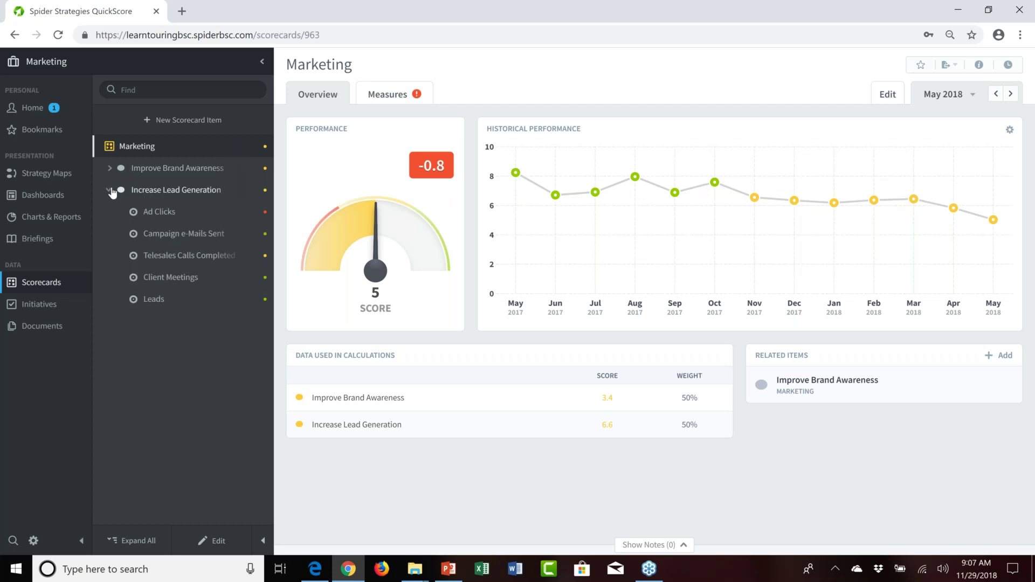
# Examine the Ad Clicks, Campaign e-Mails Sent and Telesales Calls Completed measures, ending on the Increase Lead Generation objective's overview
pyautogui.click(166, 215)
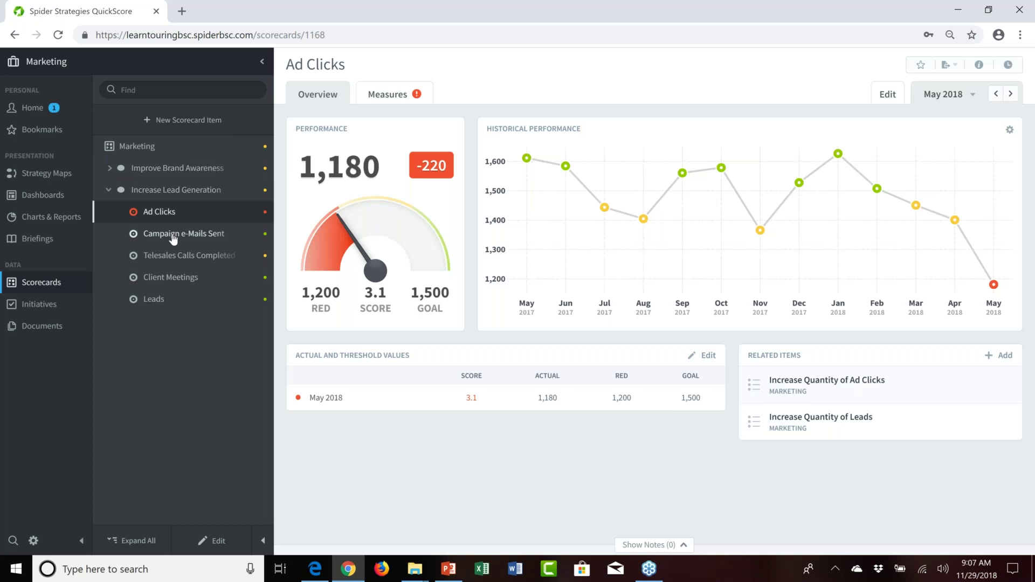
pyautogui.click(173, 239)
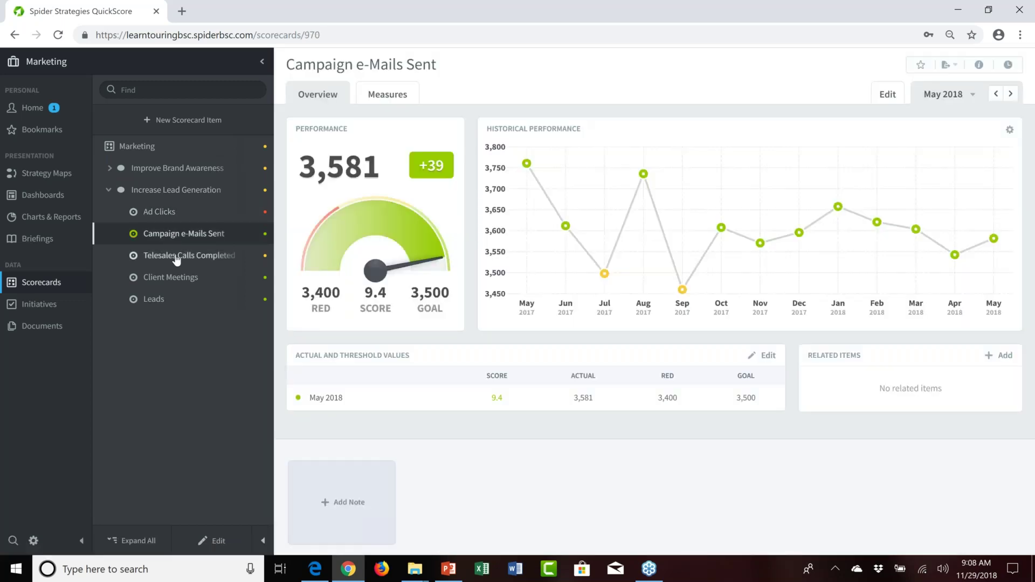
pyautogui.click(177, 260)
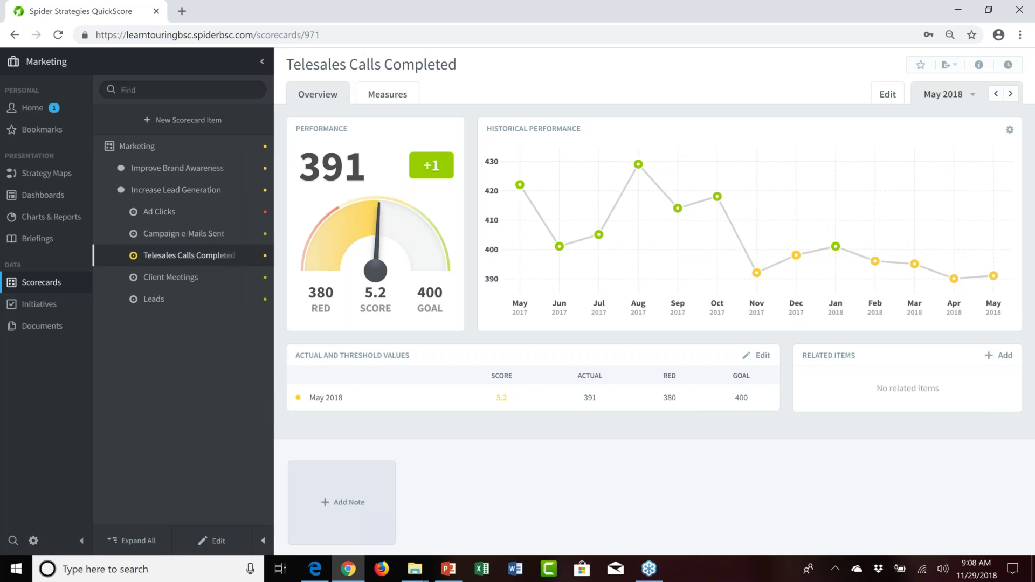
pyautogui.click(160, 191)
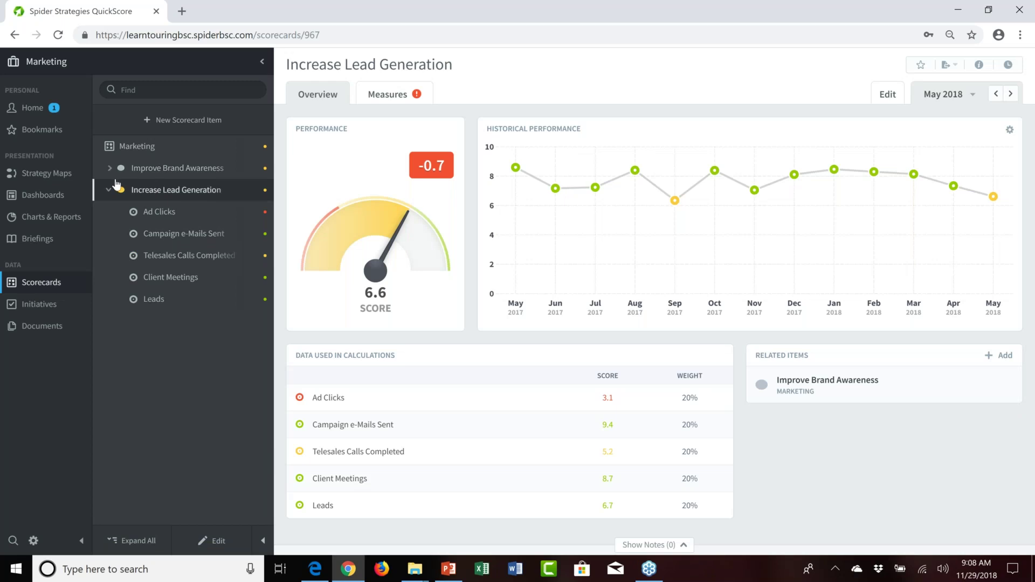
# Open the OVERVIEW of Increase Lead Generation Objective dashboard and hide the dashboard list to widen the view
pyautogui.click(57, 200)
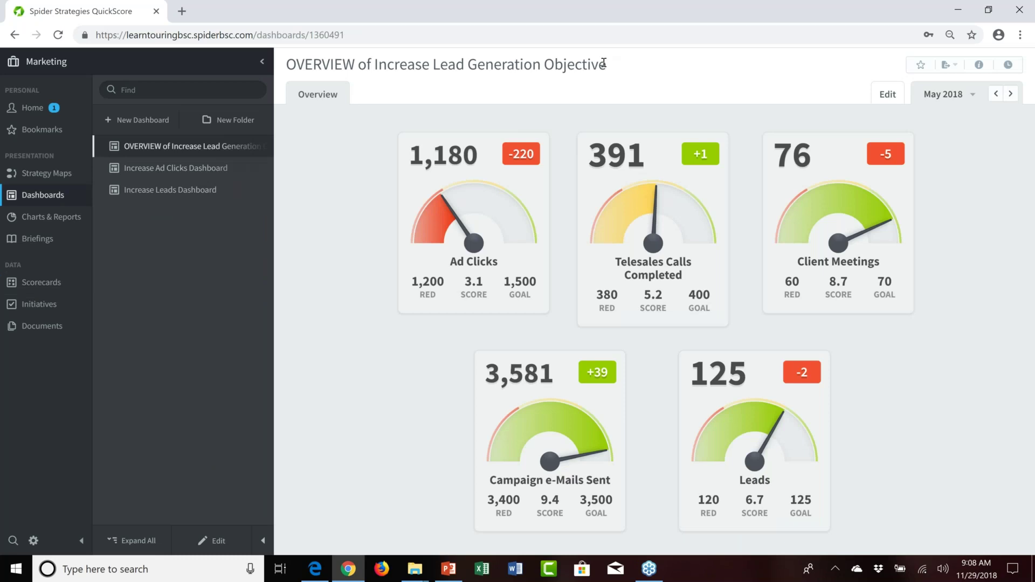
pyautogui.moveTo(604, 62); pyautogui.dragTo(287, 153)
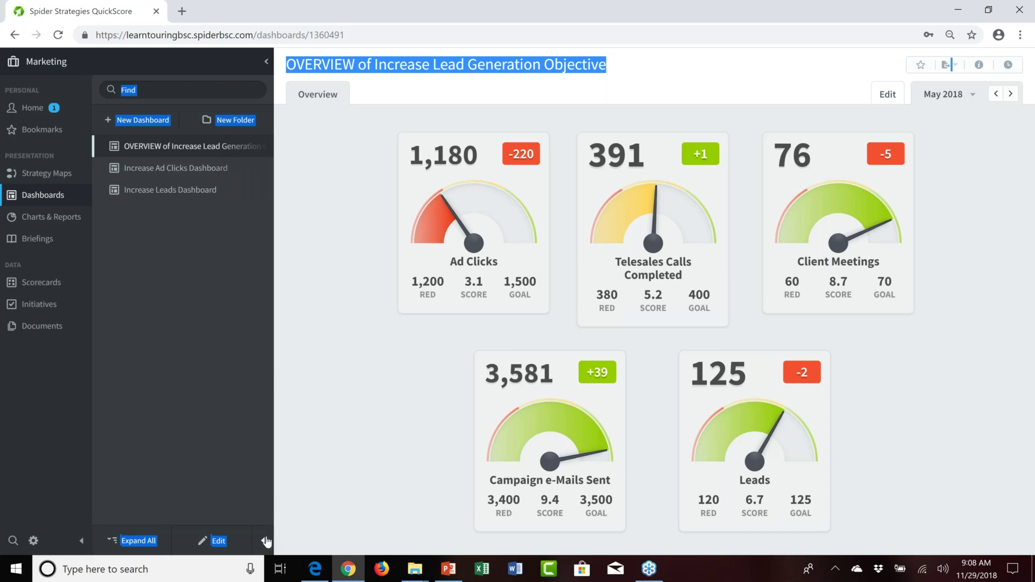
pyautogui.click(266, 542)
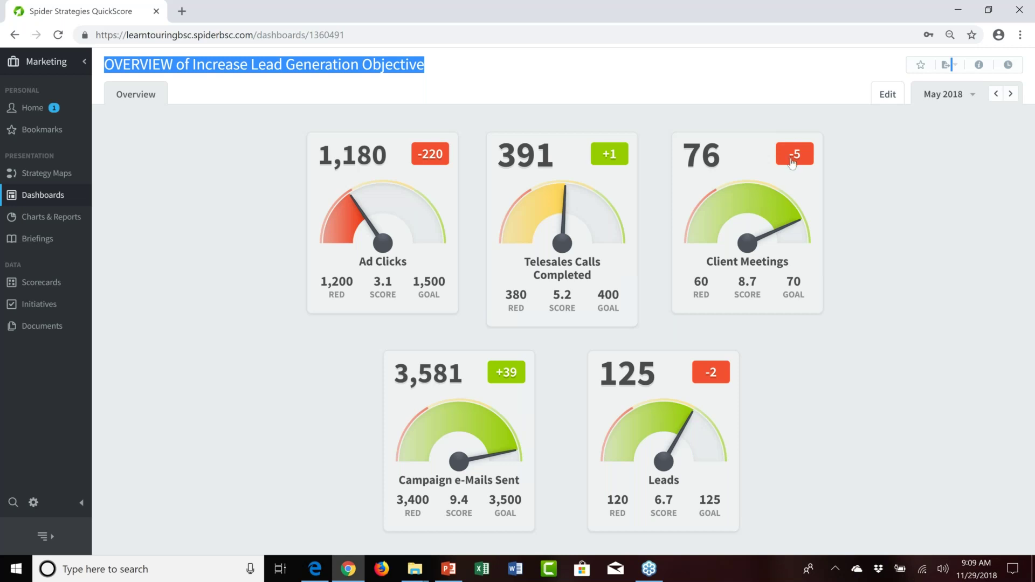
# Drill into Client Meetings from the dashboard, inspect its April and May 2018 history points, and return to the dashboard
pyautogui.click(758, 205)
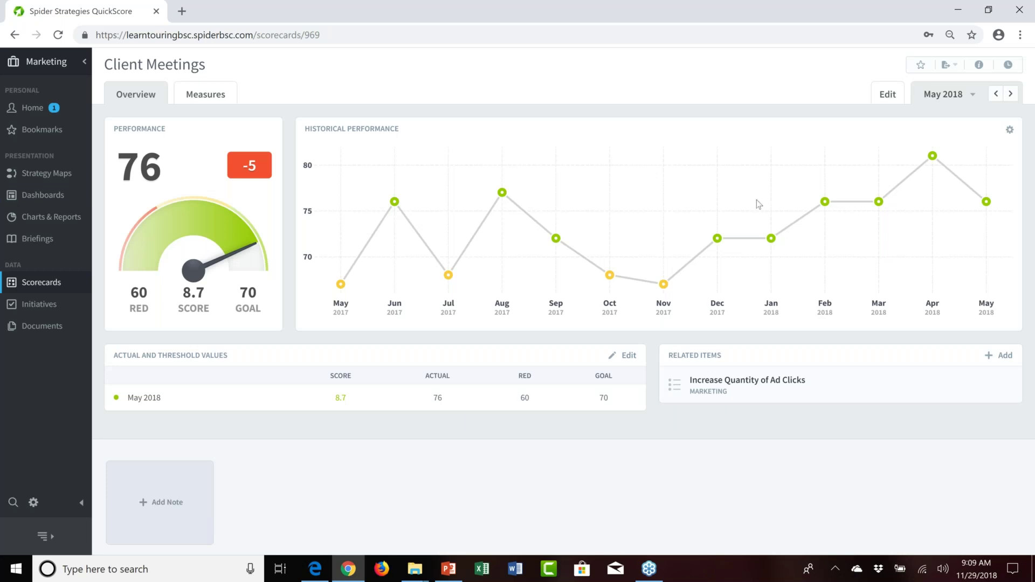
pyautogui.moveTo(949, 170)
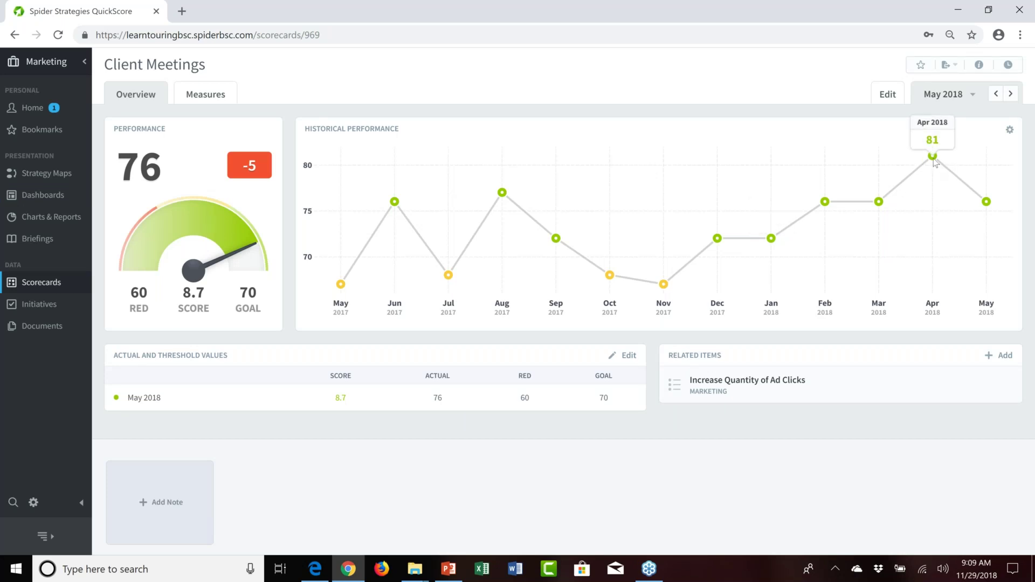
pyautogui.moveTo(990, 199)
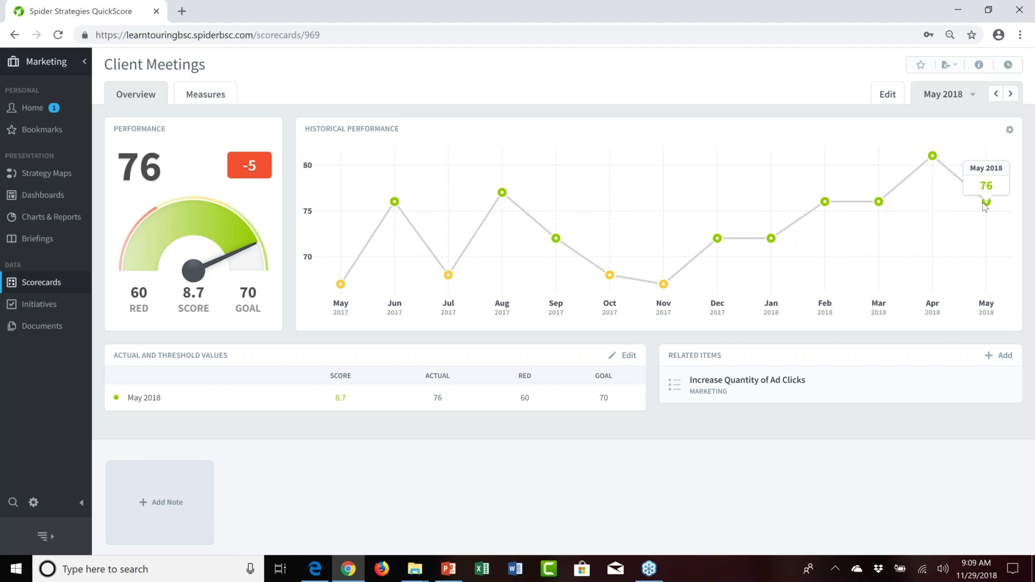
pyautogui.click(14, 35)
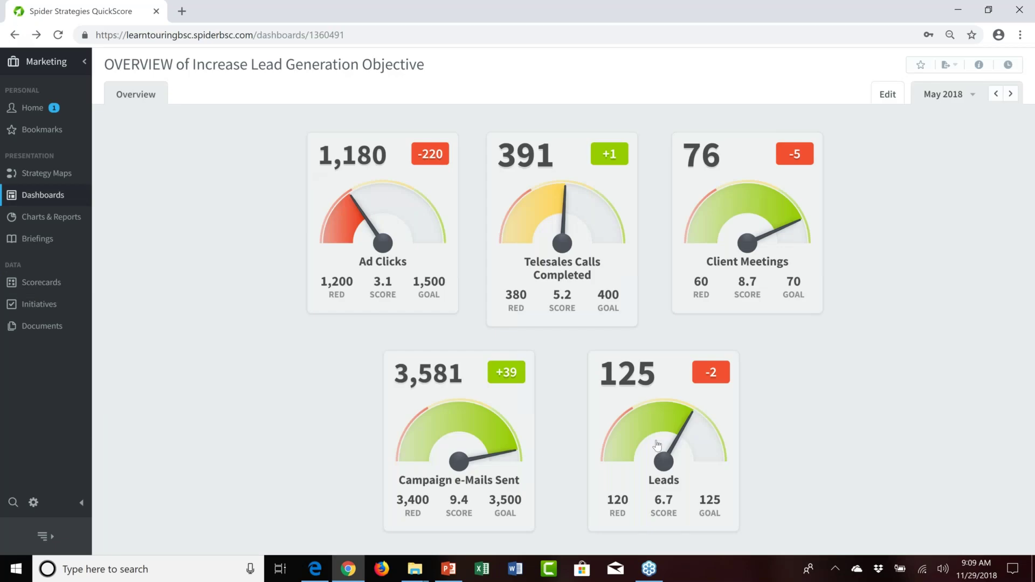
# Drill into Leads from the dashboard, check its trend from November 2017 to May 2018, and return to the dashboard
pyautogui.click(657, 446)
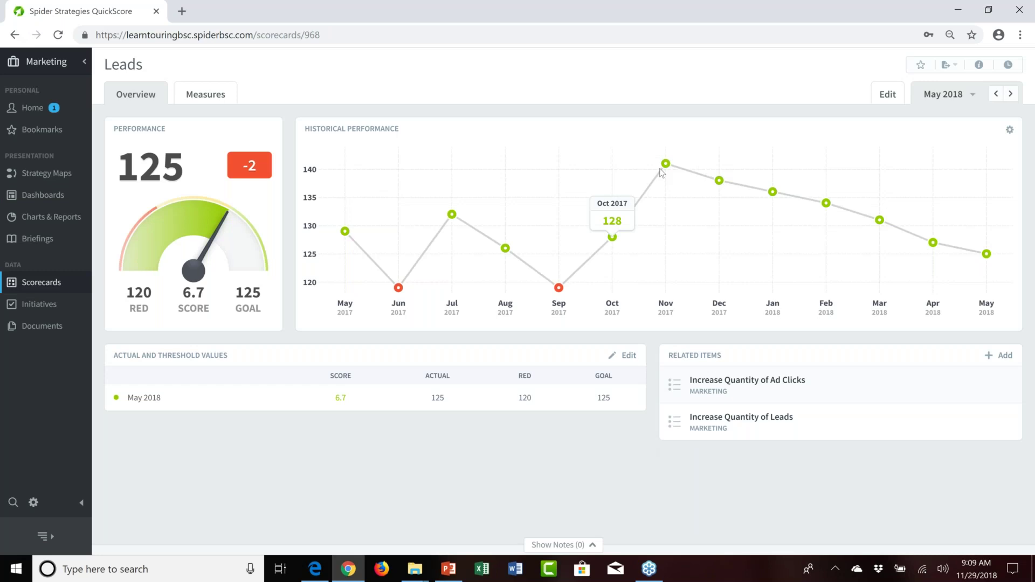
pyautogui.moveTo(666, 165)
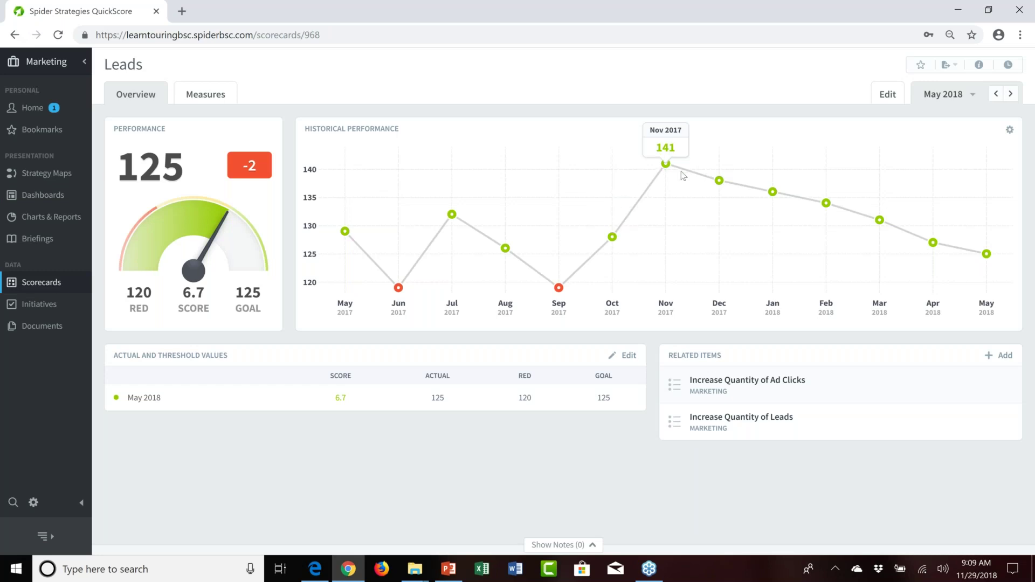
pyautogui.moveTo(985, 266)
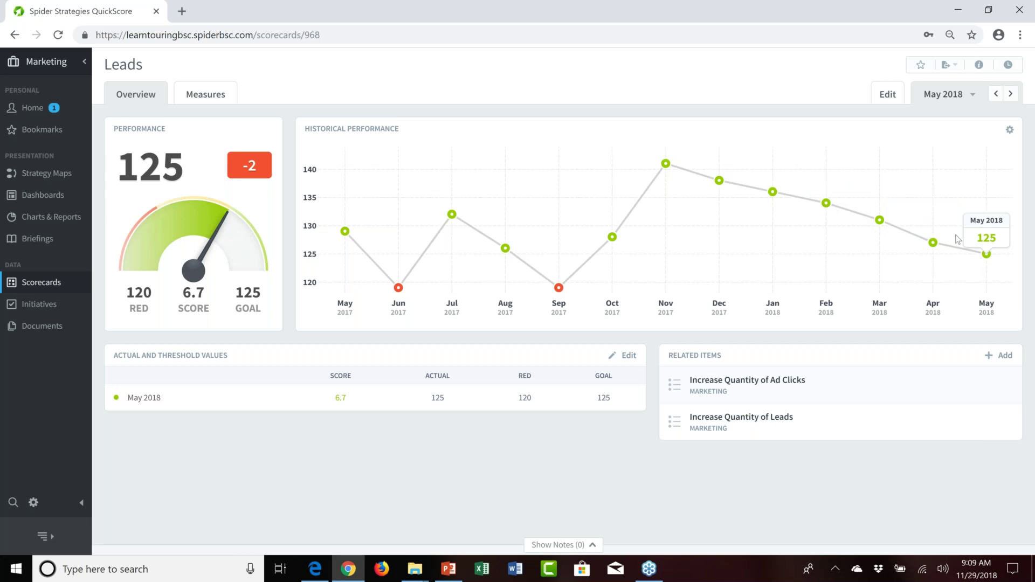
pyautogui.click(15, 35)
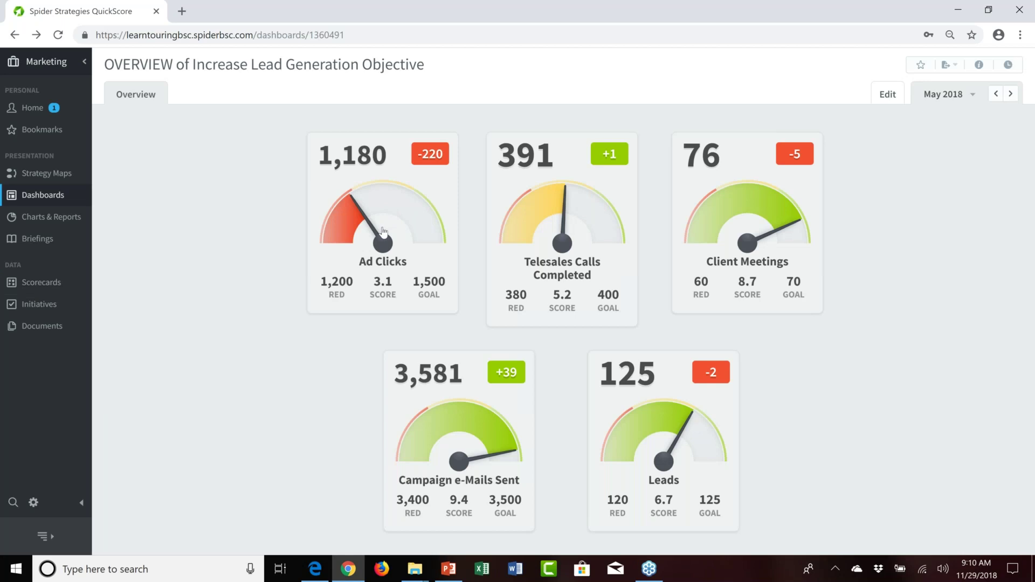
# Drill into Ad Clicks from the dashboard, check its trend from January to May 2018, and return to the dashboard
pyautogui.click(383, 232)
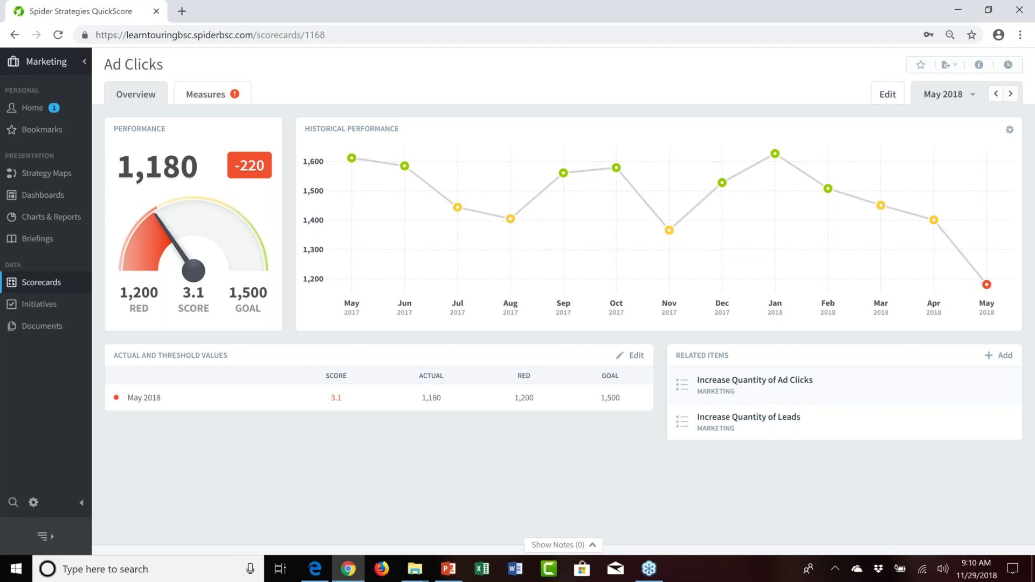
pyautogui.moveTo(782, 154)
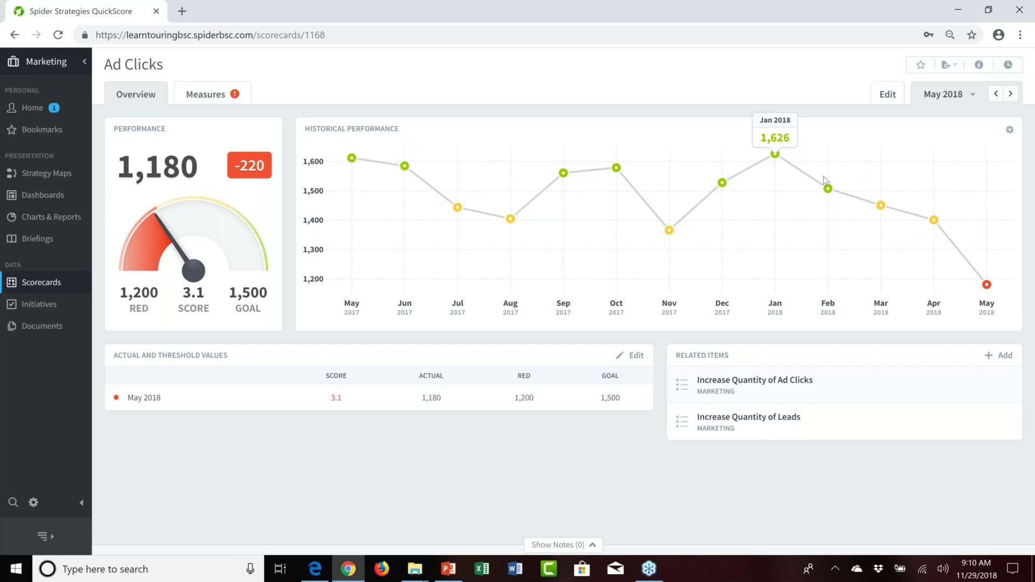
pyautogui.moveTo(989, 290)
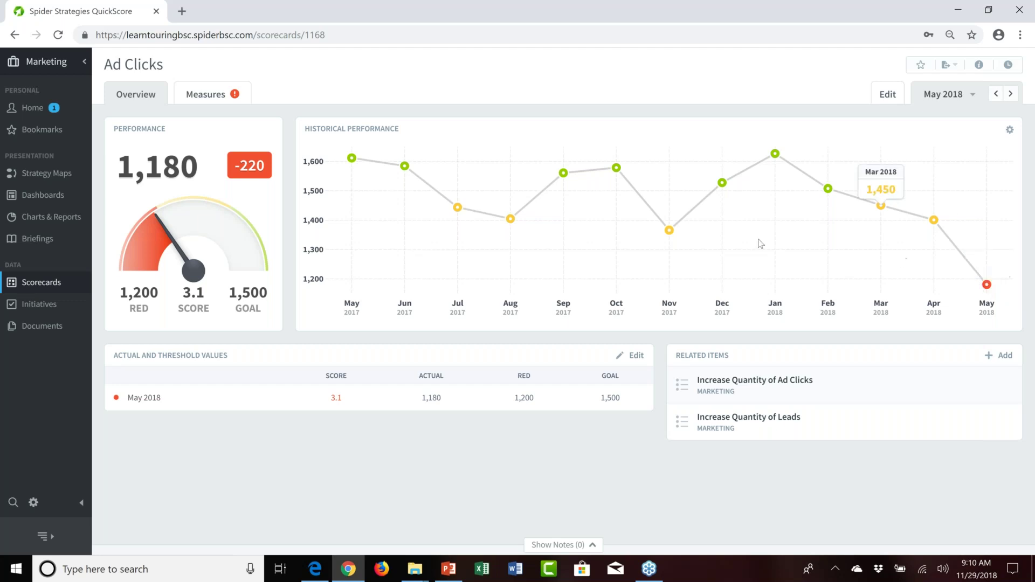
pyautogui.click(15, 36)
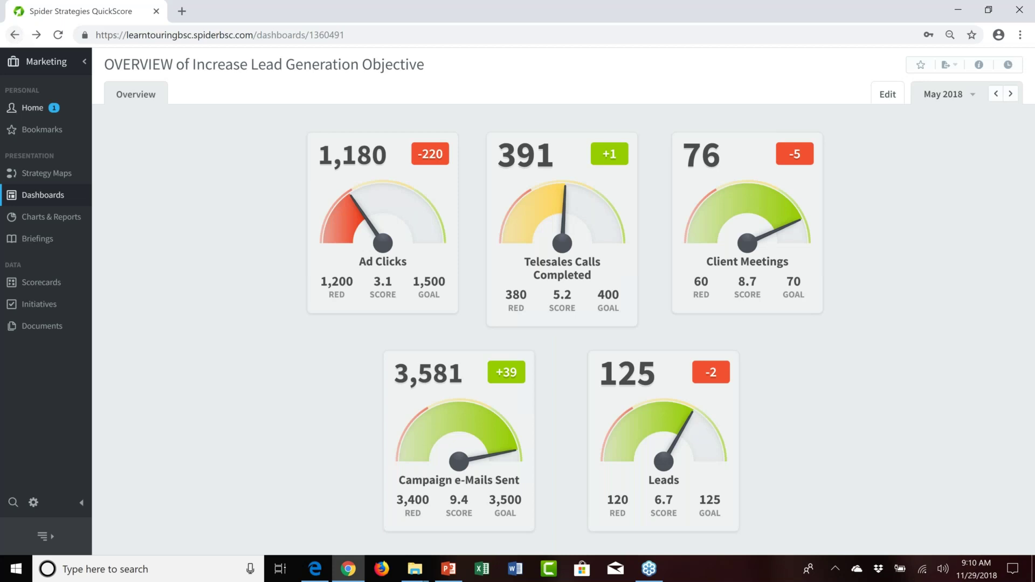
# Open Marketing's initiatives with the initiative list shown and compare the Increase Quantity of Leads and Increase Quantity of Ad Clicks overviews
pyautogui.click(49, 307)
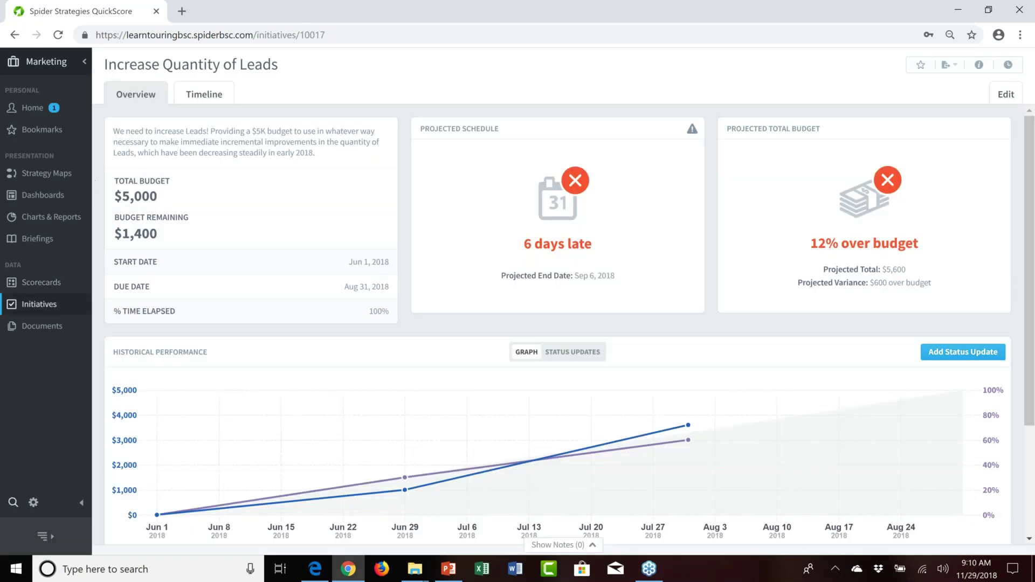
pyautogui.click(61, 539)
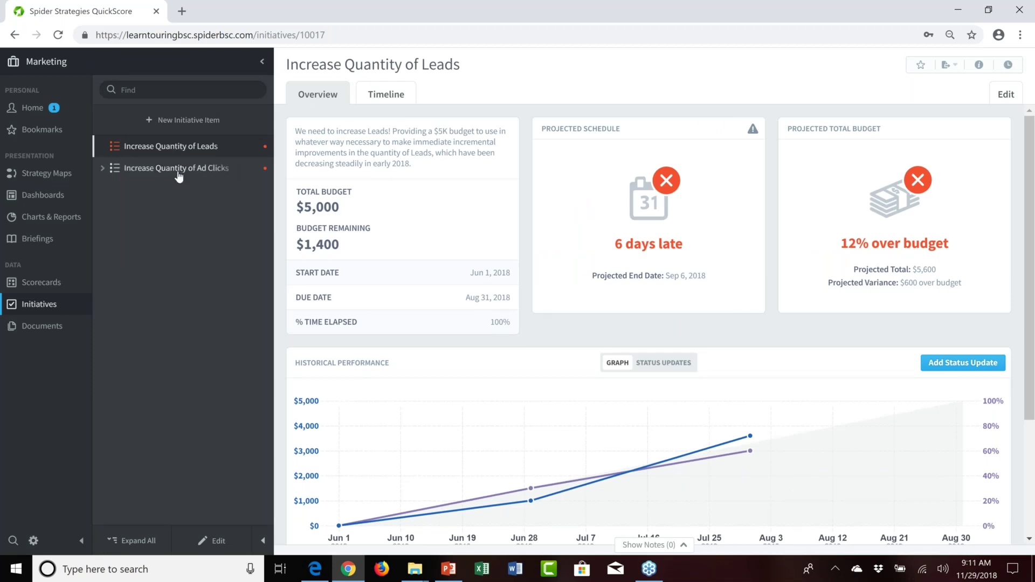
pyautogui.click(178, 168)
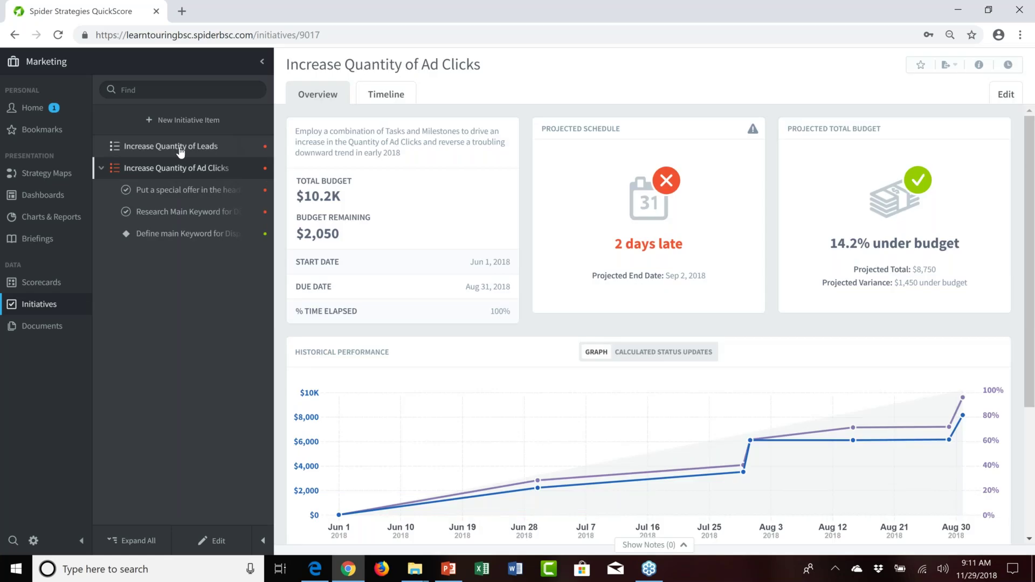
pyautogui.click(181, 151)
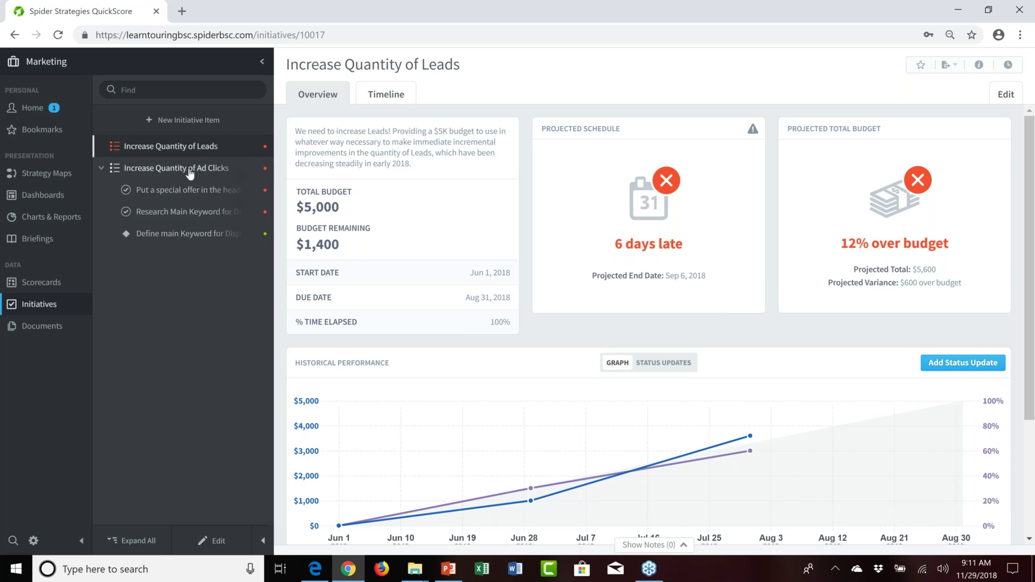
# Review the Increase Quantity of Ad Clicks initiative, its special offer headline task and its Define main Keyword for Display URL milestone
pyautogui.click(189, 173)
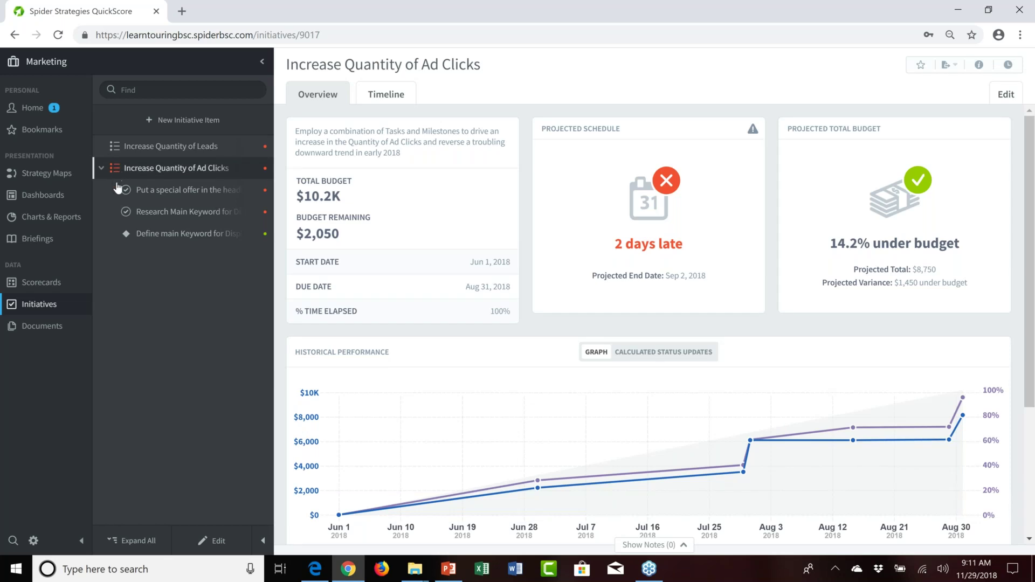
pyautogui.click(167, 195)
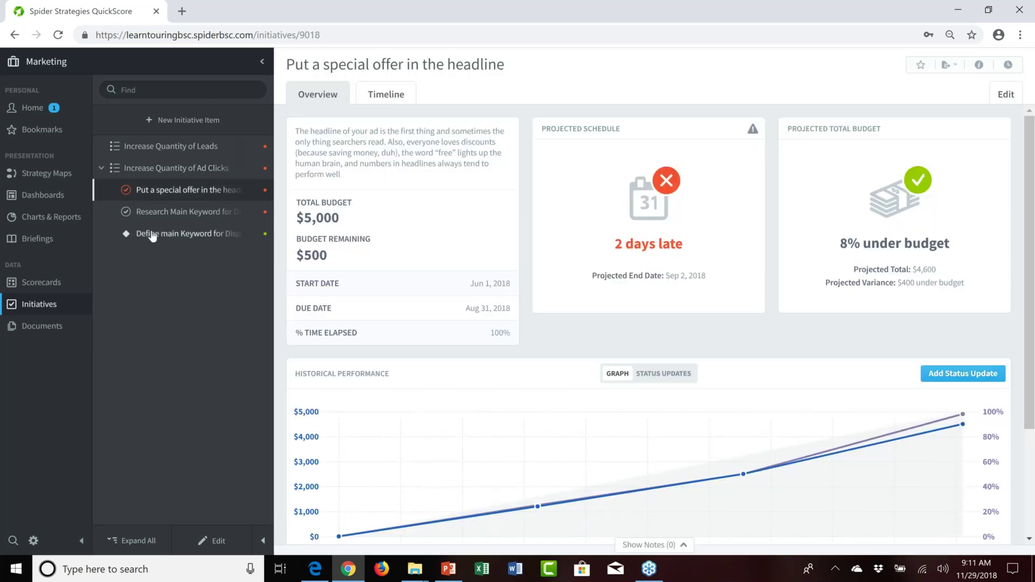
pyautogui.click(154, 237)
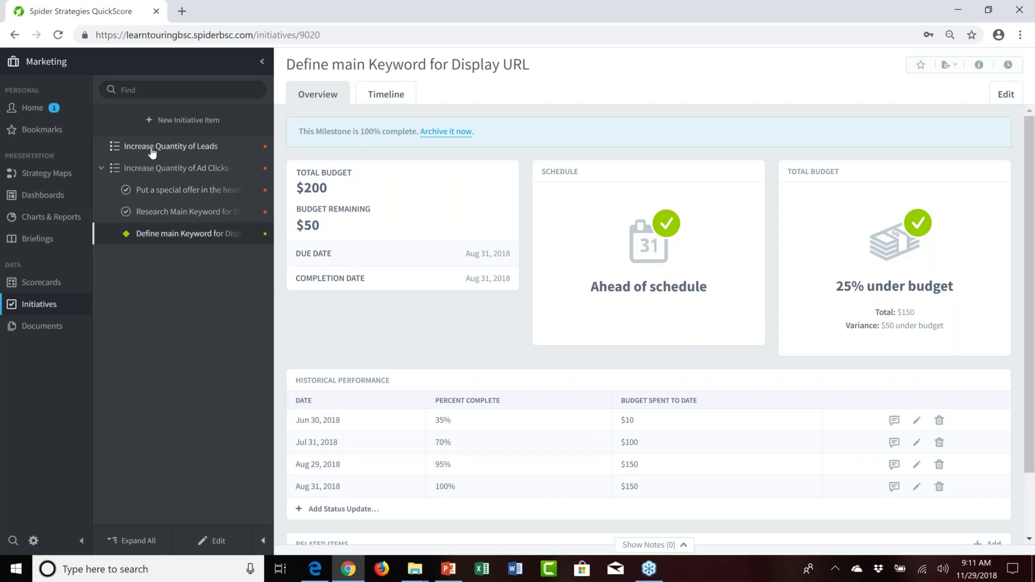
# Open the Increase Quantity of Leads initiative for editing and review its name, description, type options and assigned user
pyautogui.click(153, 153)
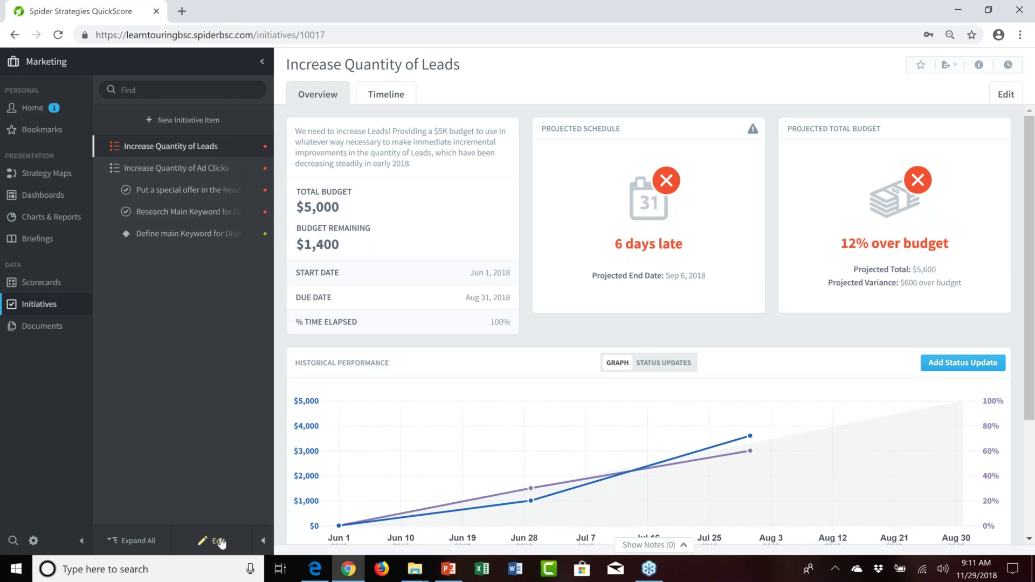
pyautogui.click(218, 541)
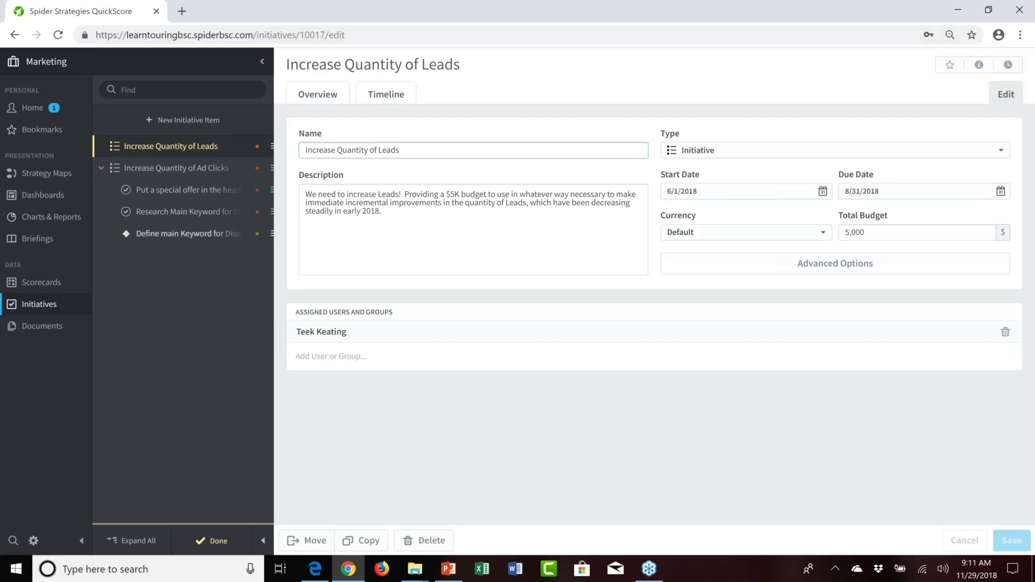
pyautogui.tripleClick(388, 149)
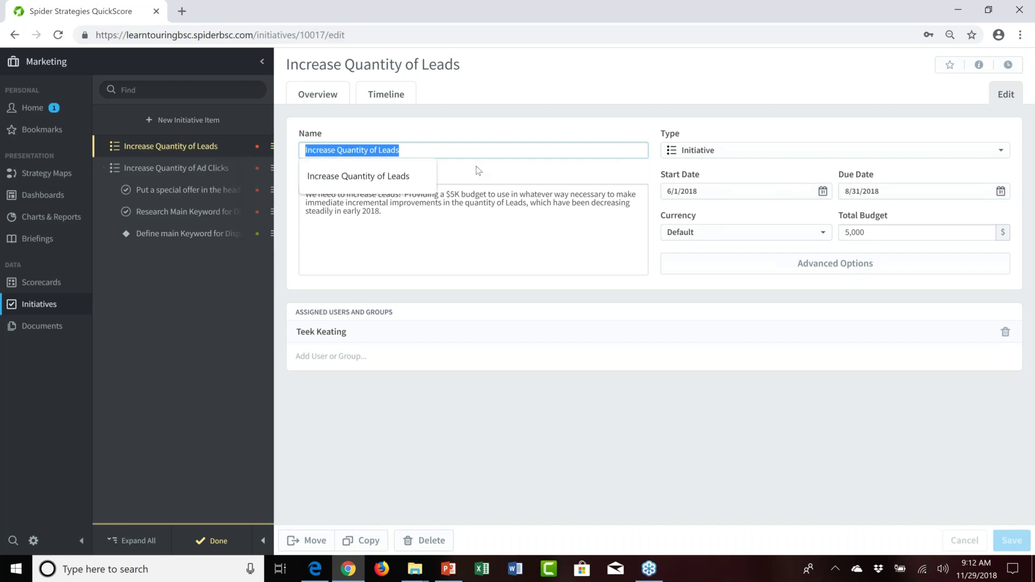
pyautogui.moveTo(486, 216); pyautogui.dragTo(302, 196)
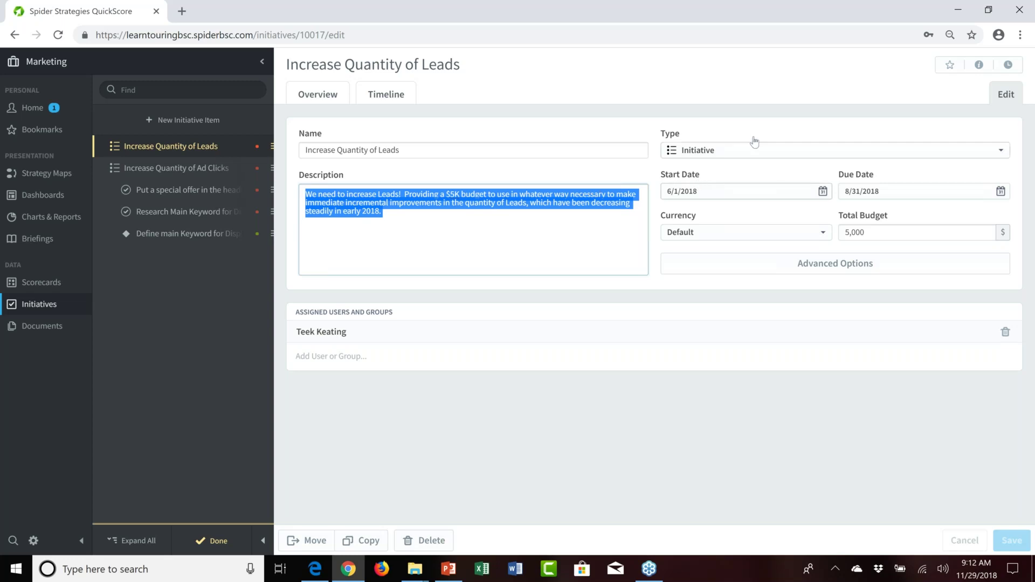
pyautogui.click(788, 155)
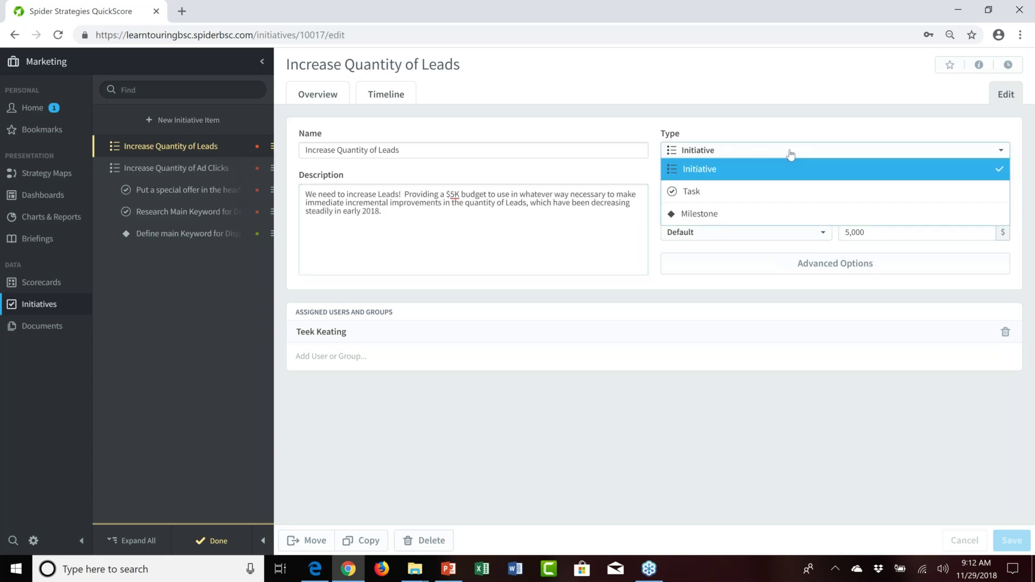
pyautogui.click(786, 157)
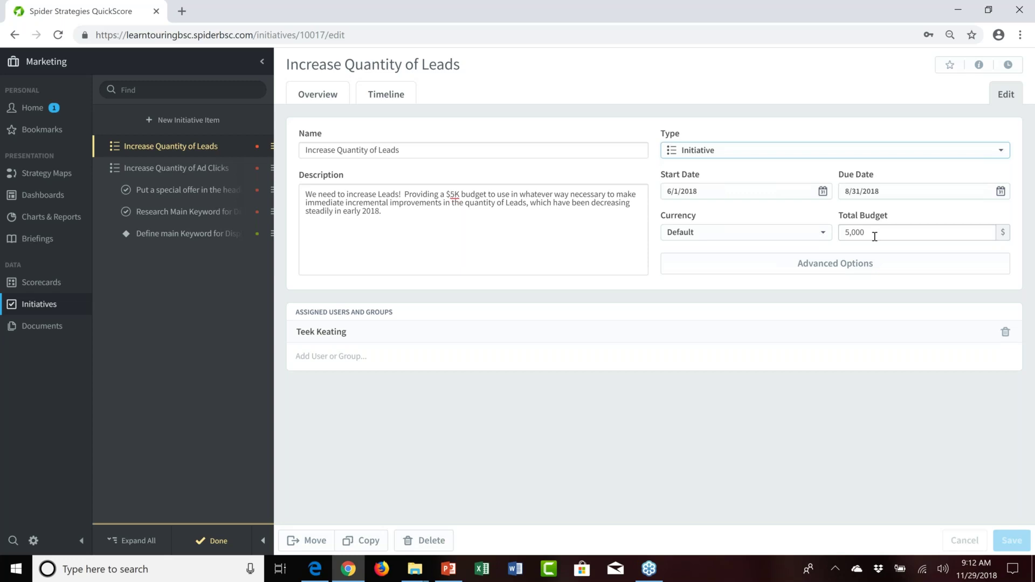
pyautogui.click(355, 333)
pyautogui.moveTo(355, 334); pyautogui.dragTo(291, 344)
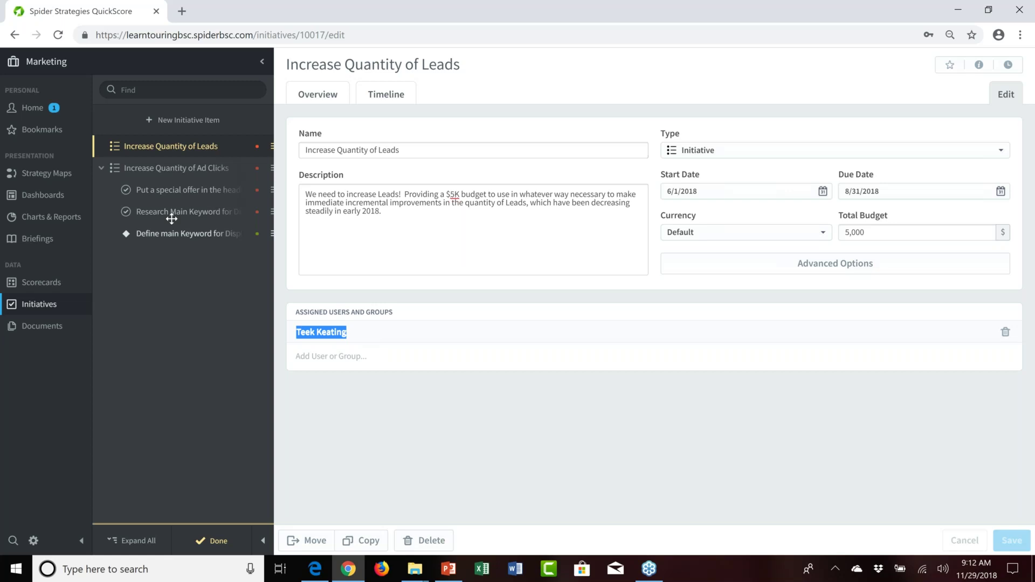
# Review the edit settings of the Increase Quantity of Ad Clicks initiative, including its description, type options and assigned user
pyautogui.click(181, 170)
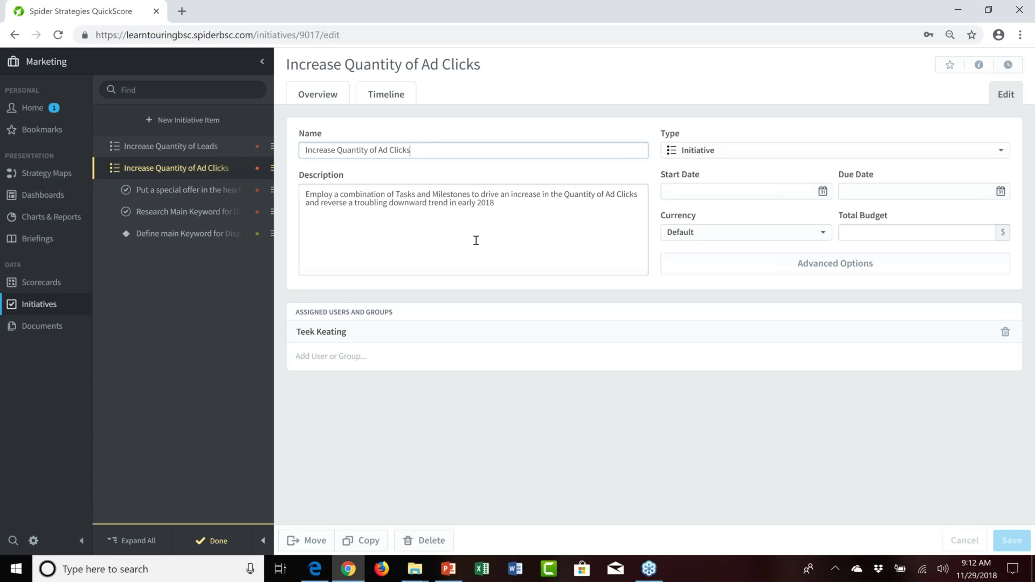
pyautogui.moveTo(494, 203); pyautogui.dragTo(305, 196)
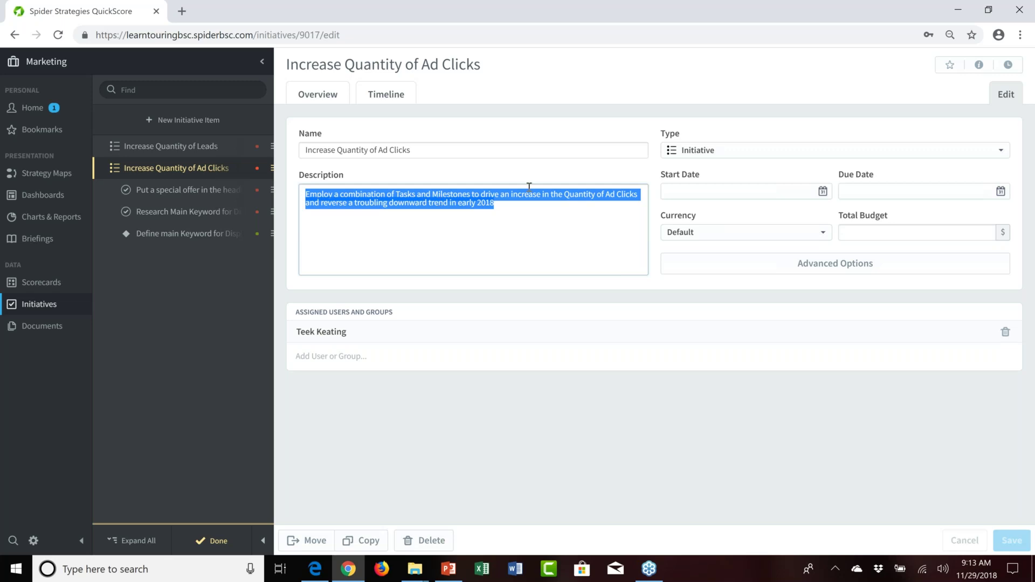
pyautogui.click(833, 154)
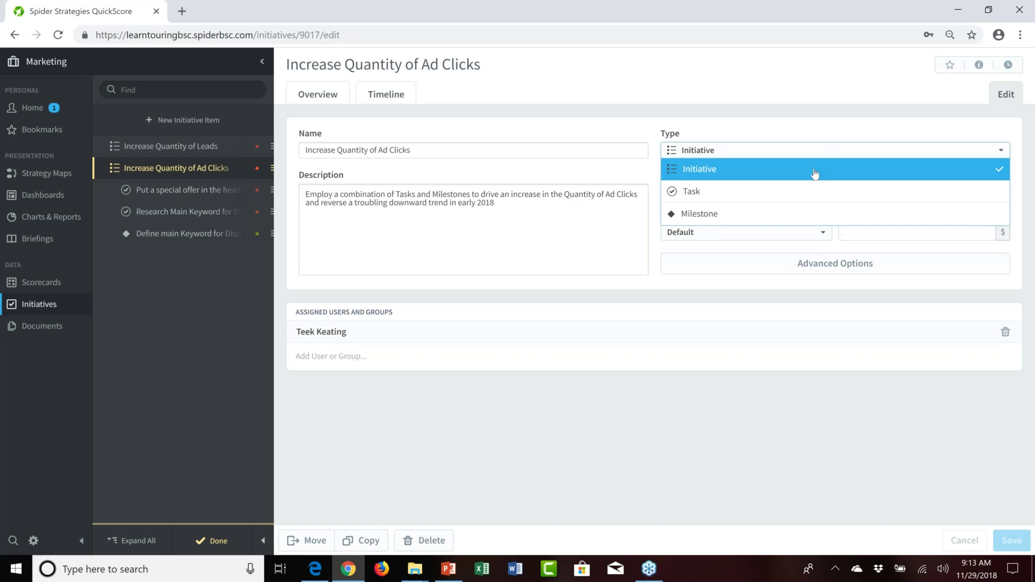
pyautogui.click(823, 125)
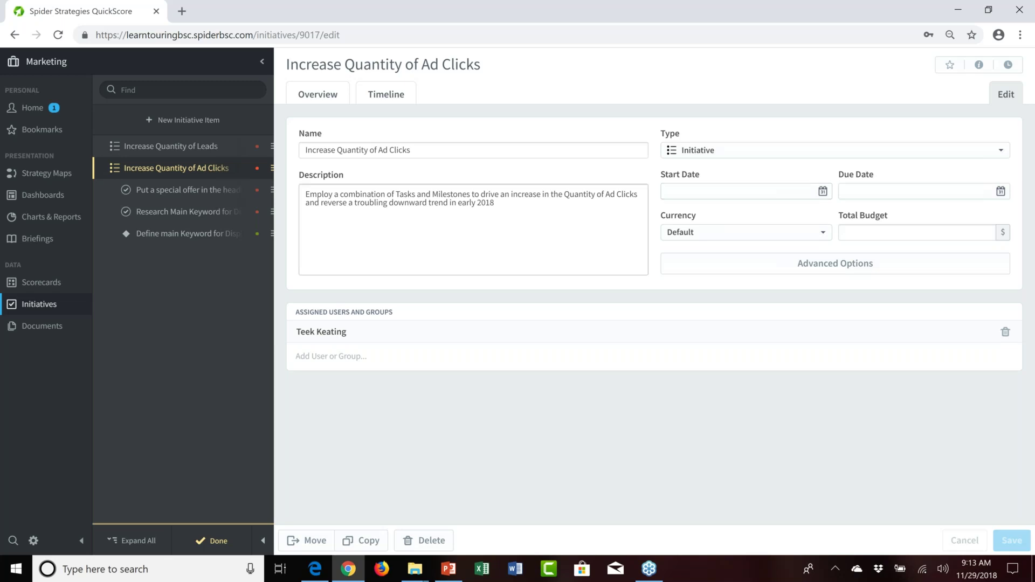
pyautogui.moveTo(343, 335); pyautogui.dragTo(296, 343)
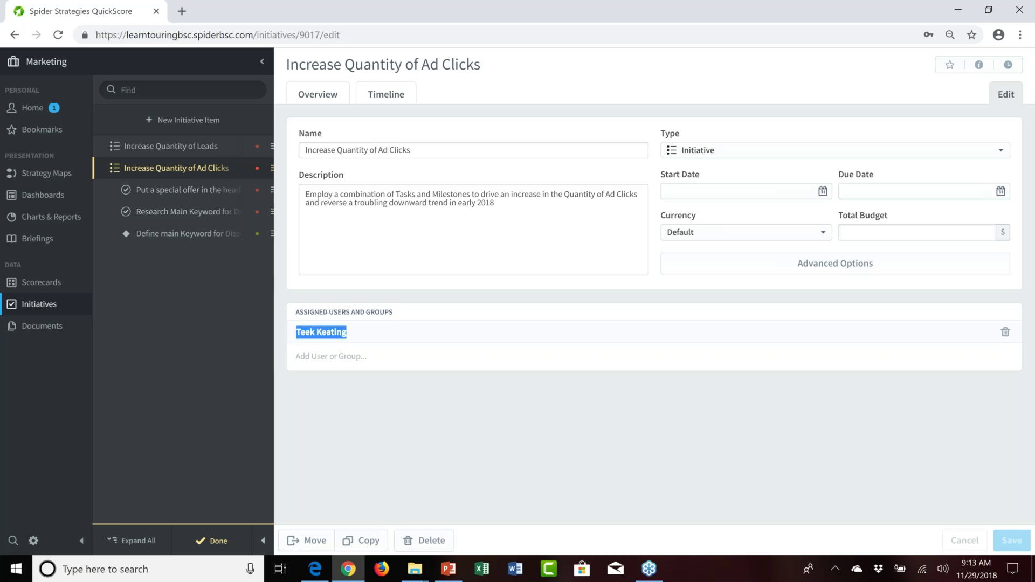
# Review the special offer headline task's description and assigned user, keeping Task as its type
pyautogui.click(182, 192)
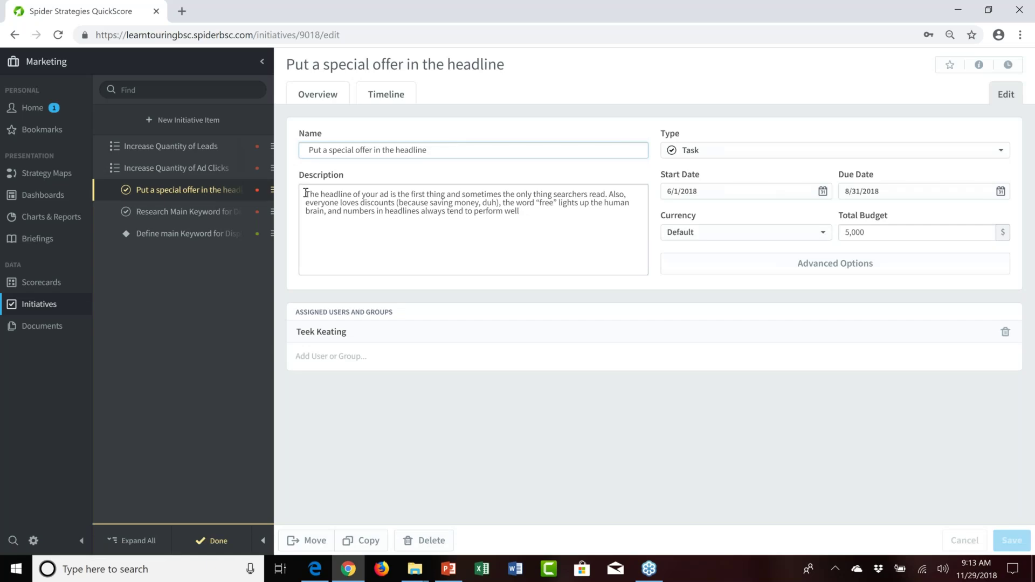
pyautogui.moveTo(306, 193); pyautogui.dragTo(621, 196)
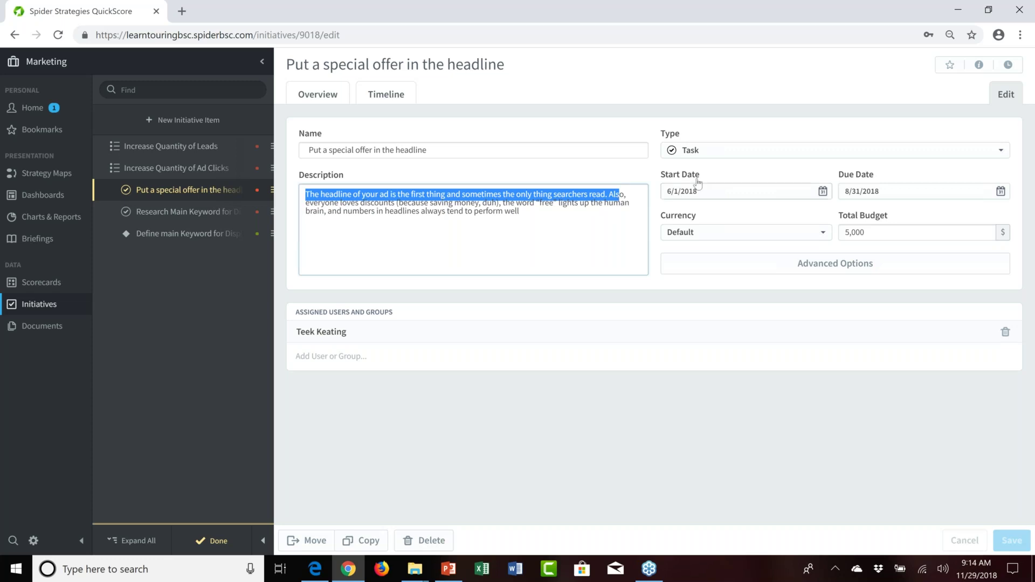
pyautogui.click(732, 156)
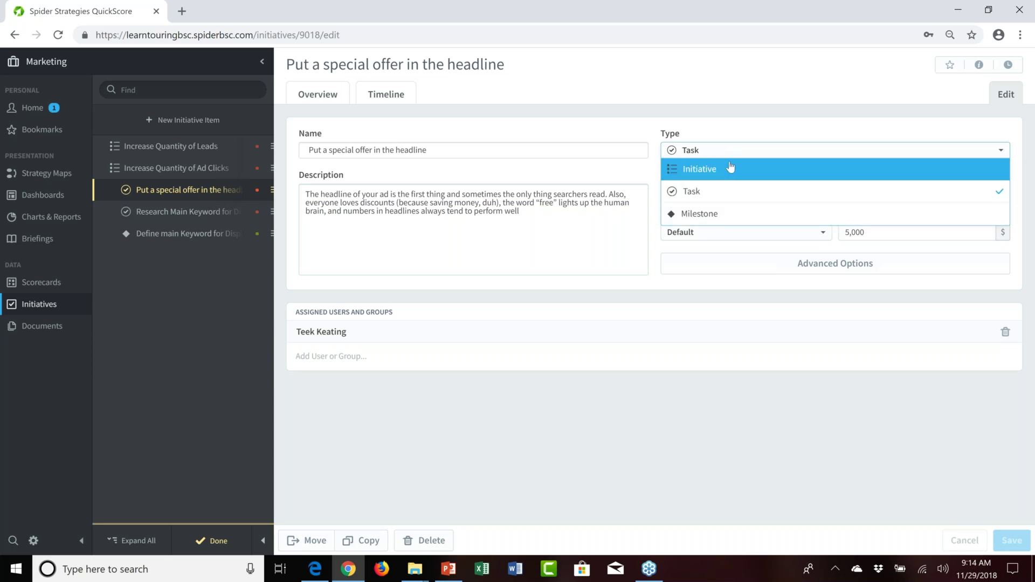
pyautogui.click(720, 198)
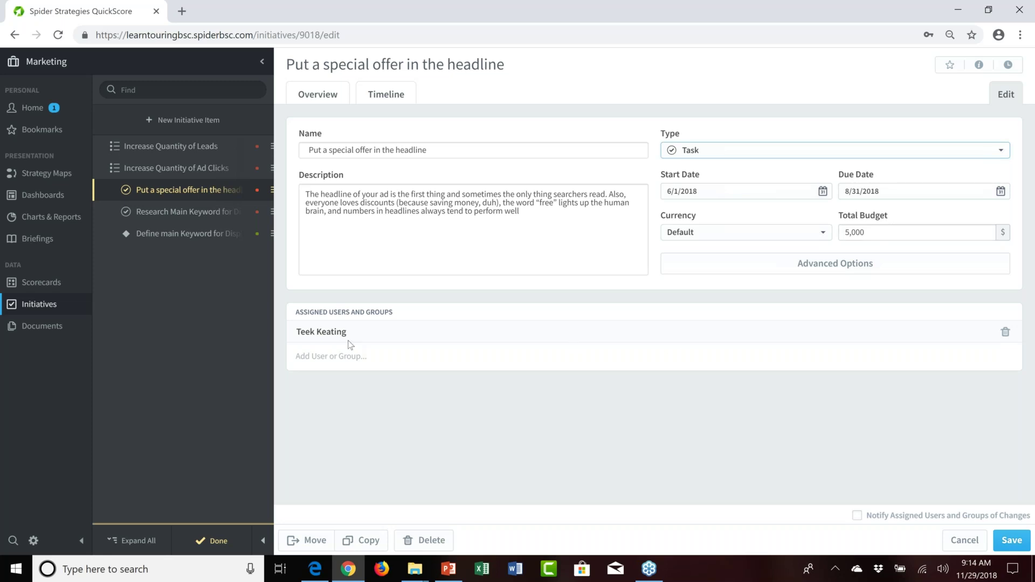
pyautogui.moveTo(359, 334); pyautogui.dragTo(291, 338)
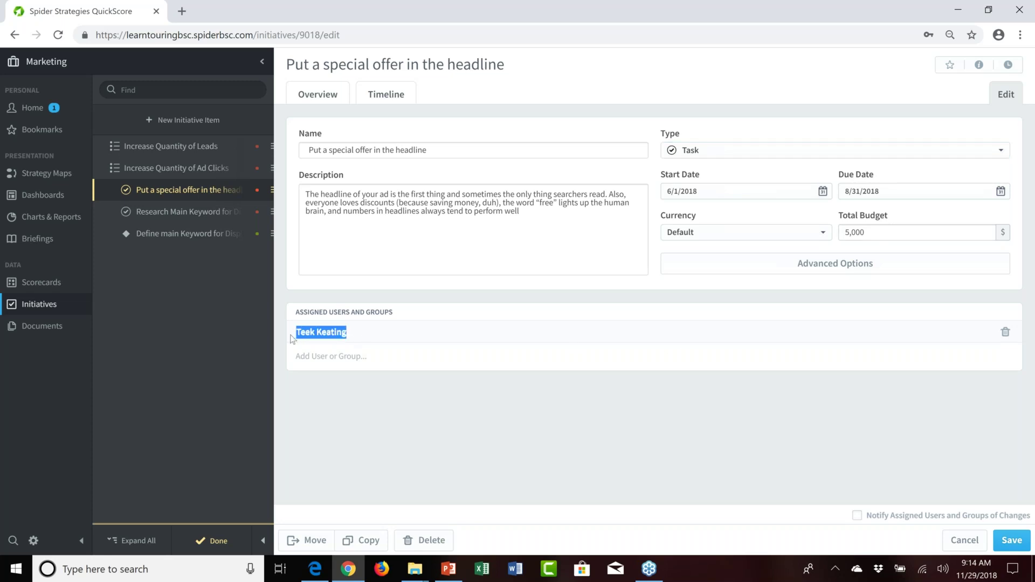
# Switch to the Research Main Keyword for Display URL task without saving changes and review its description, dates, budget and assigned user
pyautogui.click(174, 212)
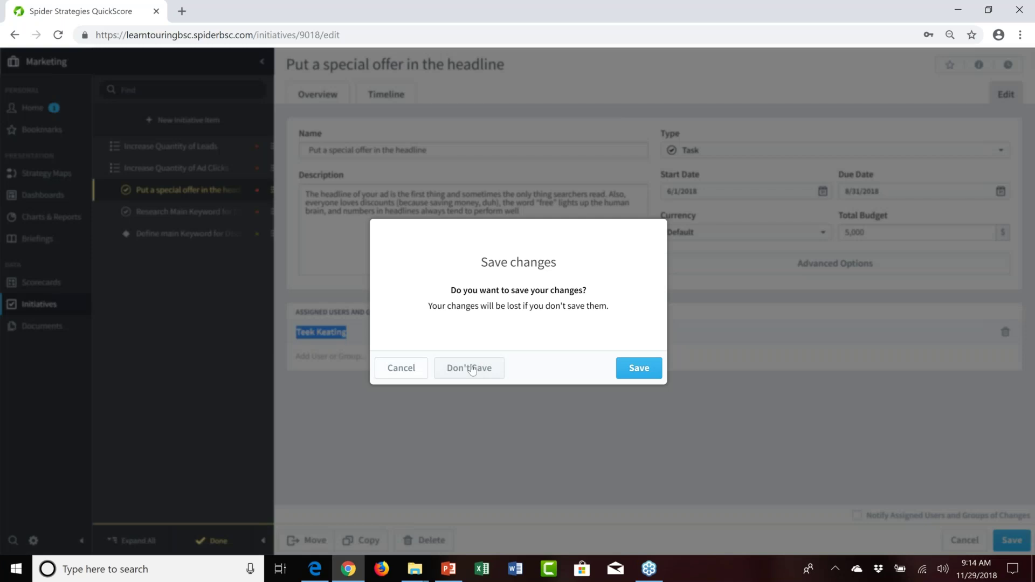
pyautogui.click(469, 369)
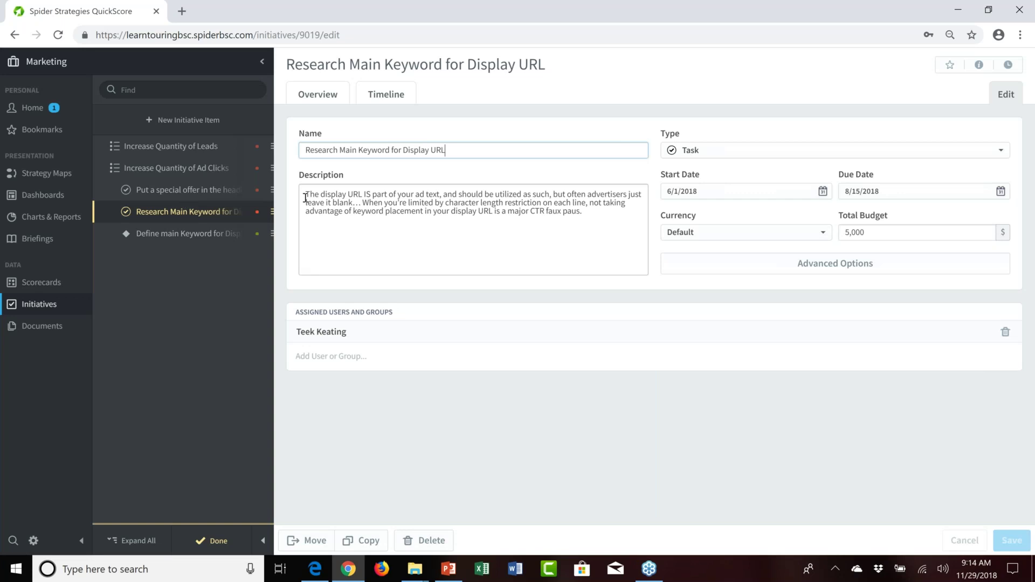
pyautogui.moveTo(306, 196); pyautogui.dragTo(642, 201)
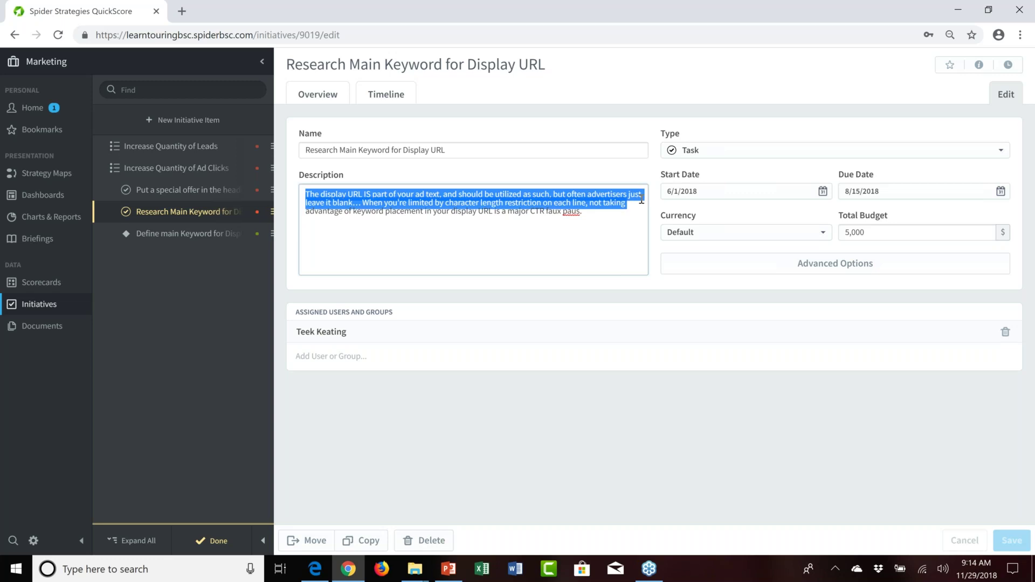
pyautogui.click(745, 193)
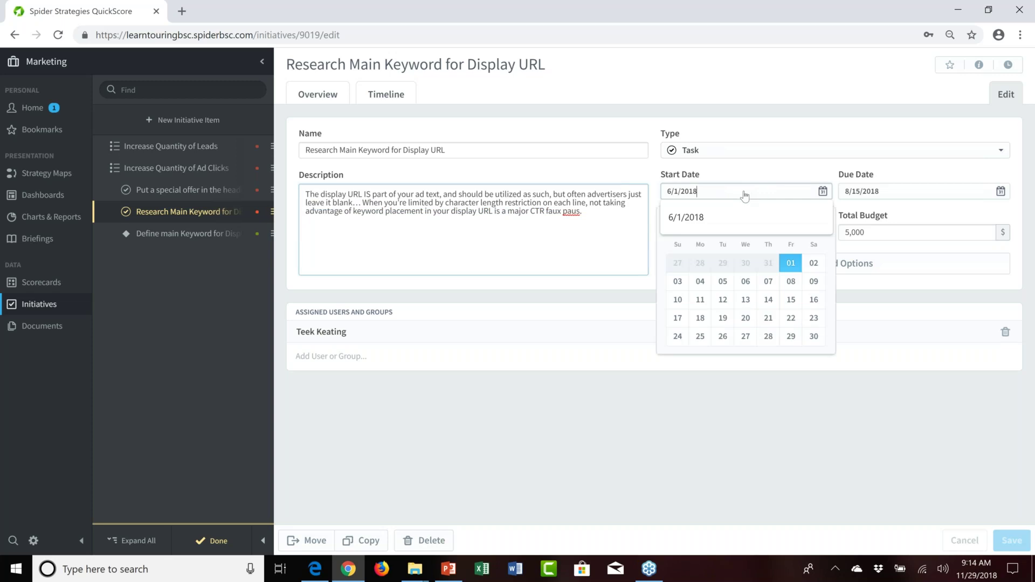
pyautogui.click(912, 194)
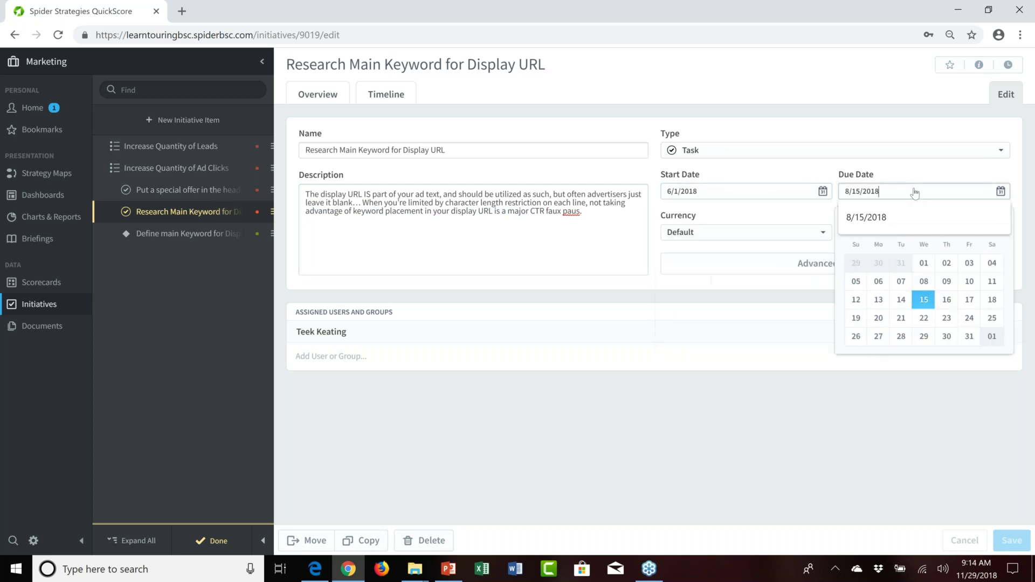
pyautogui.click(797, 427)
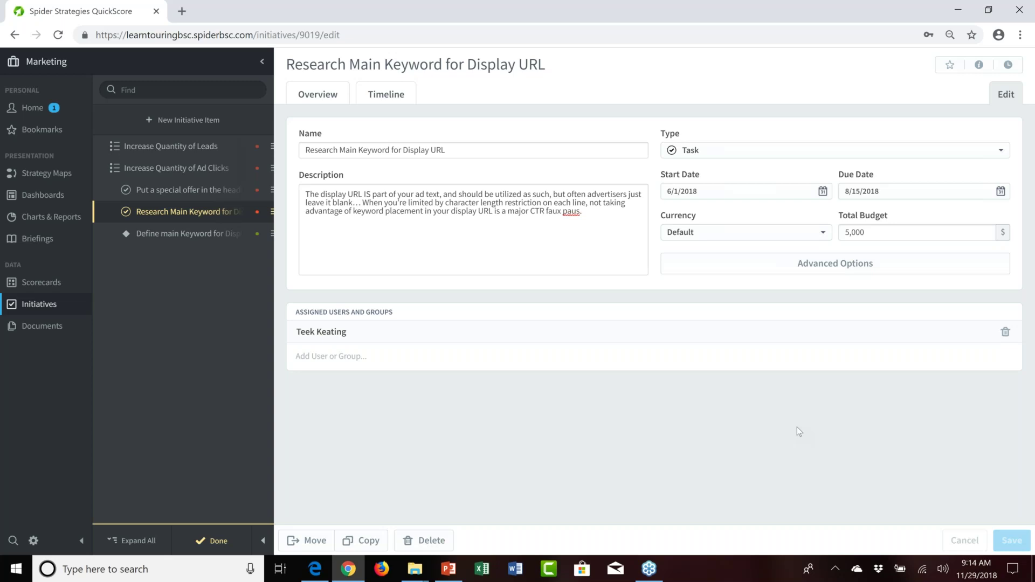
pyautogui.click(882, 235)
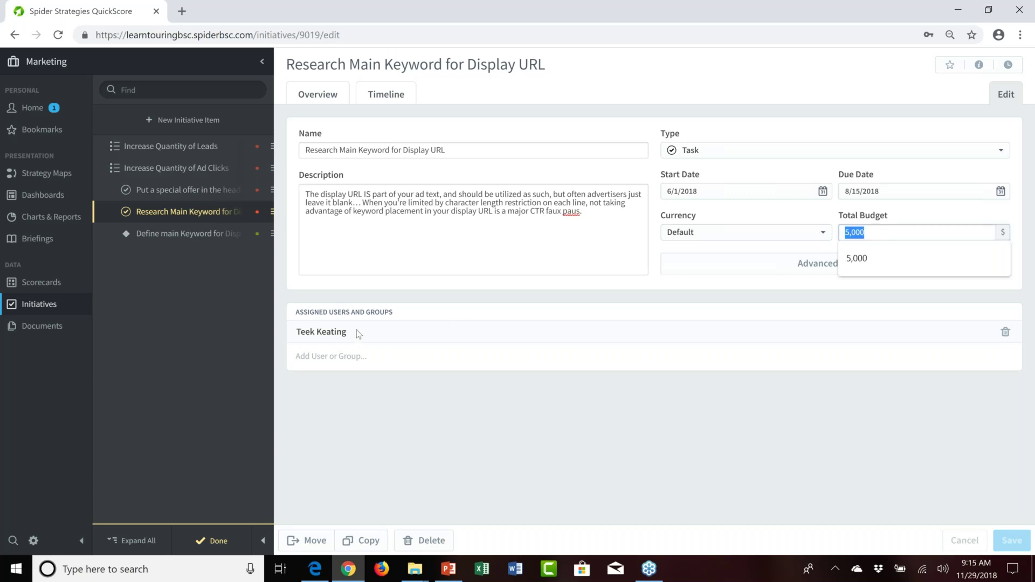
pyautogui.moveTo(349, 340); pyautogui.dragTo(269, 300)
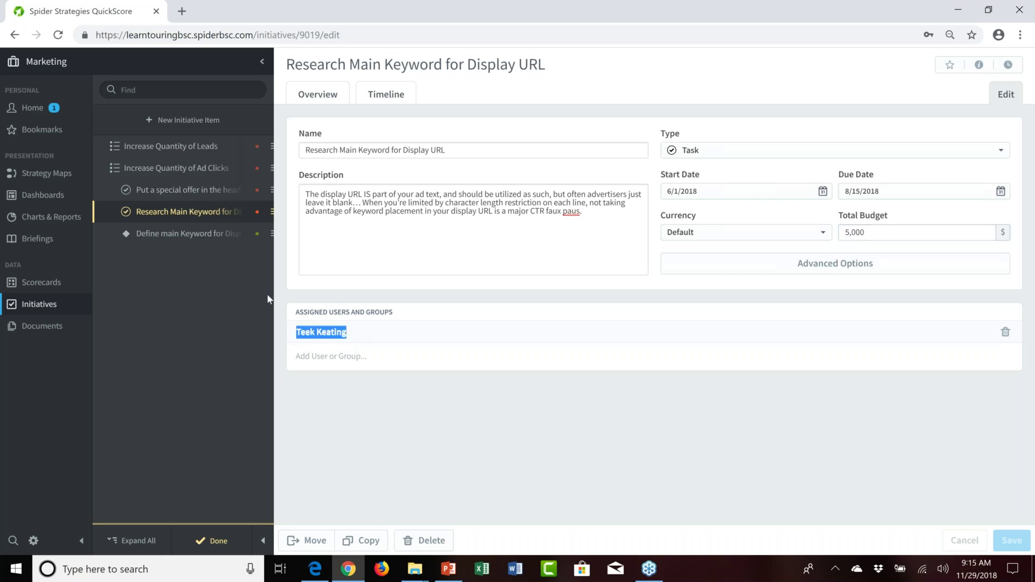
# Review the Define main Keyword for Display URL milestone's type options, total budget and assigned user, and finish editing the initiatives
pyautogui.click(191, 236)
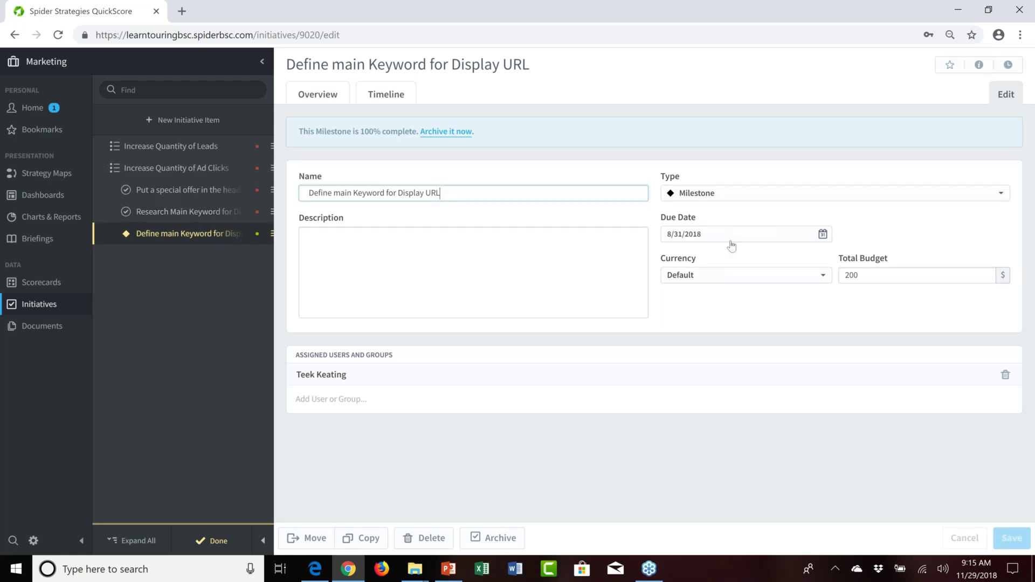
pyautogui.click(744, 195)
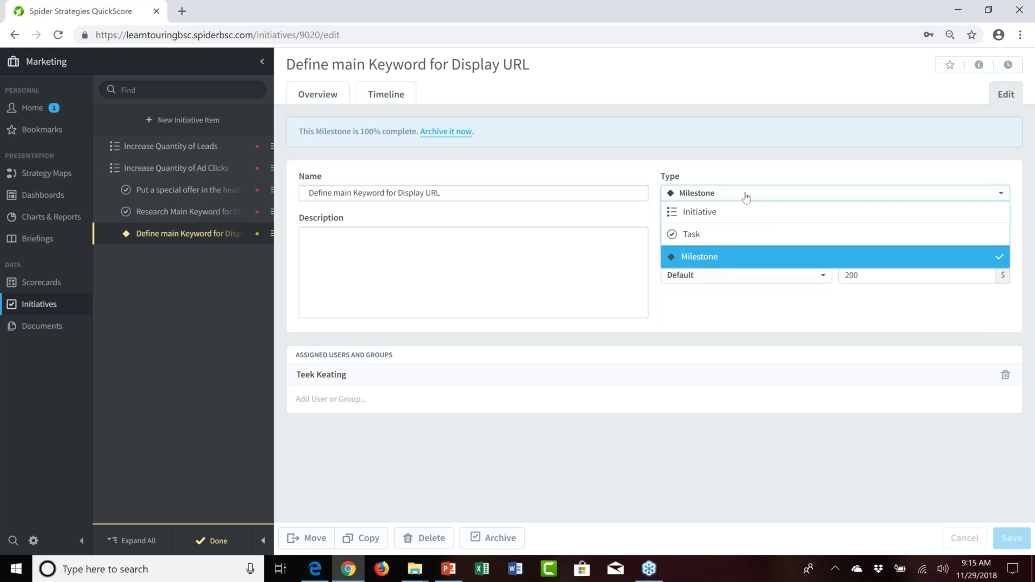
pyautogui.click(745, 195)
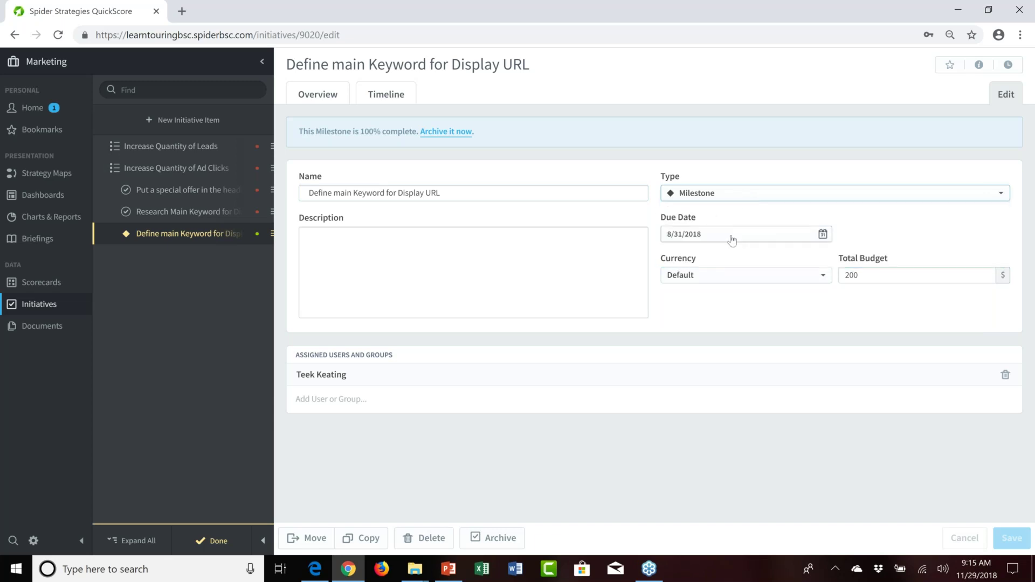
pyautogui.click(857, 275)
pyautogui.moveTo(857, 275); pyautogui.dragTo(840, 271)
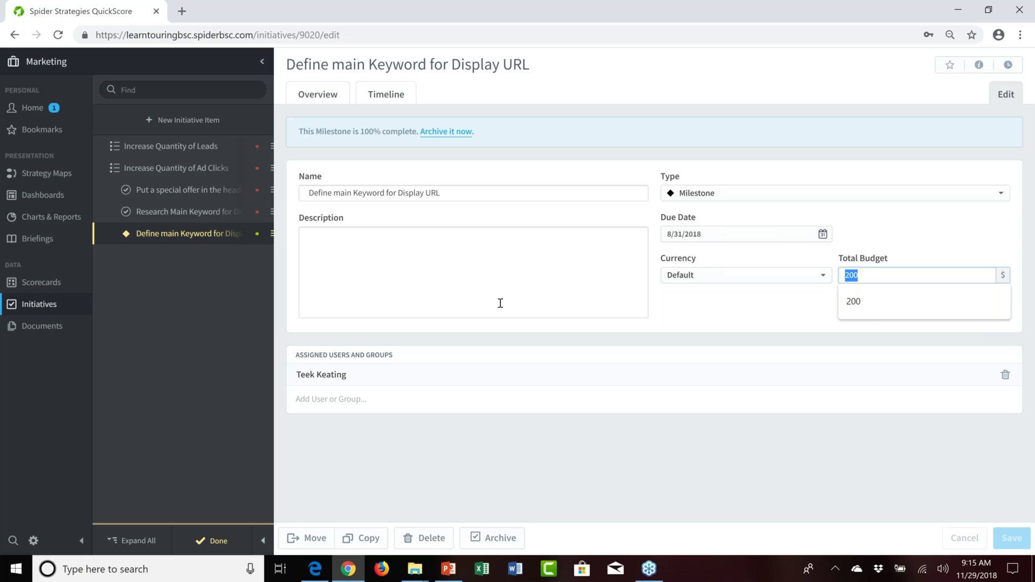
pyautogui.click(370, 378)
pyautogui.moveTo(369, 377); pyautogui.dragTo(296, 376)
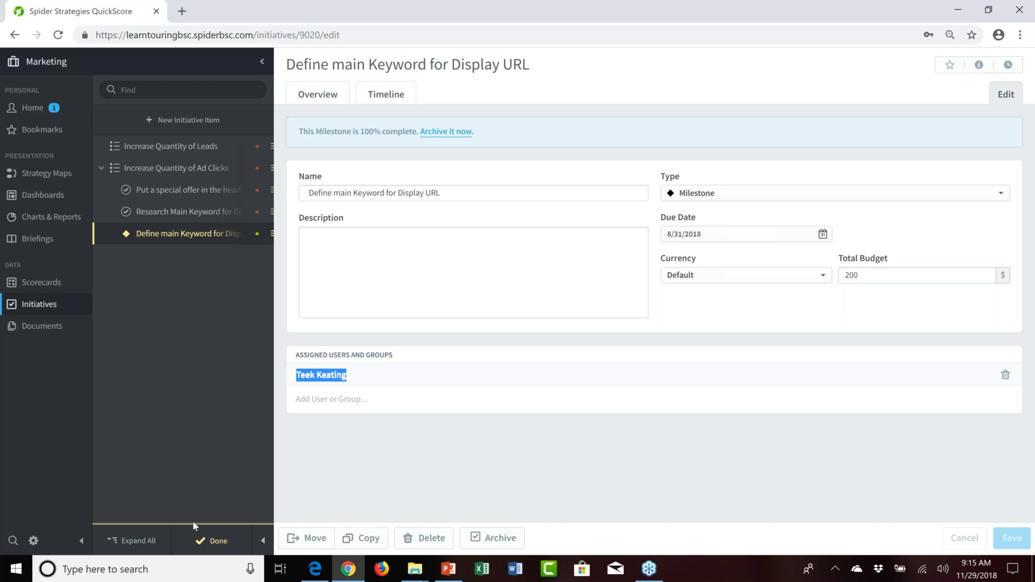
pyautogui.click(219, 542)
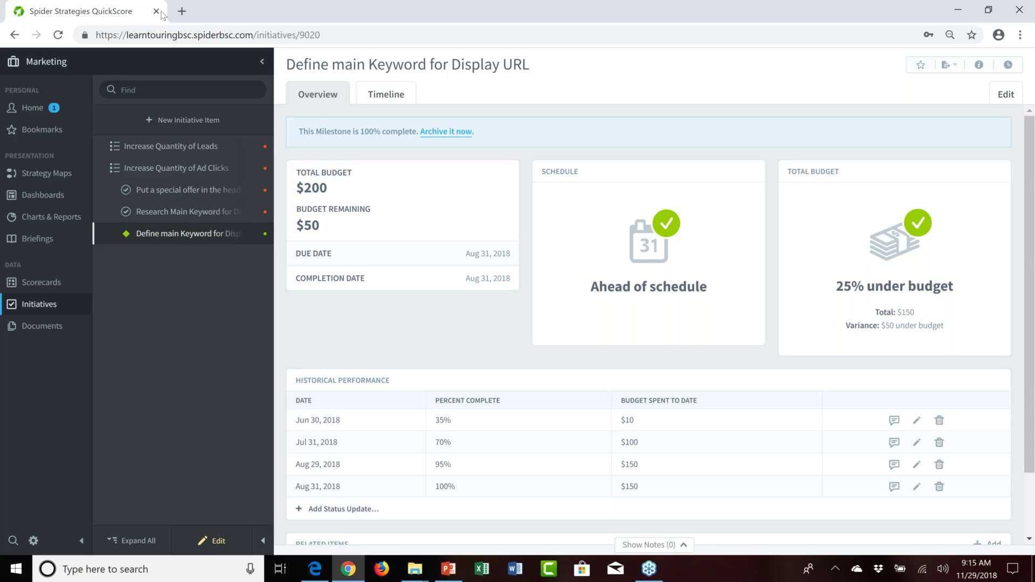
# Examine the Increase Quantity of Leads overview, including its projected schedule and budget, historical performance graph and related items
pyautogui.click(192, 151)
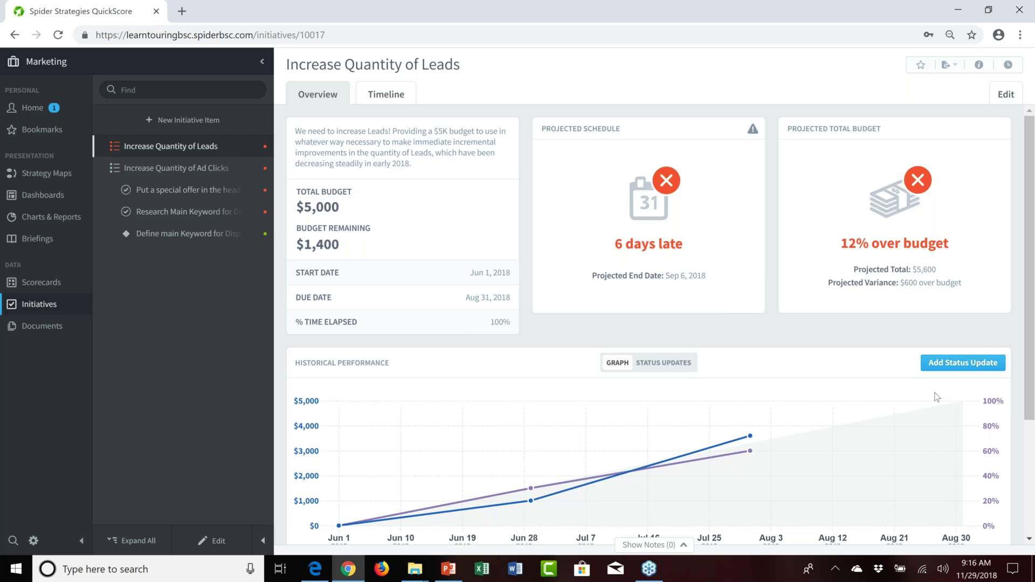
pyautogui.scroll(-3, 937, 398)
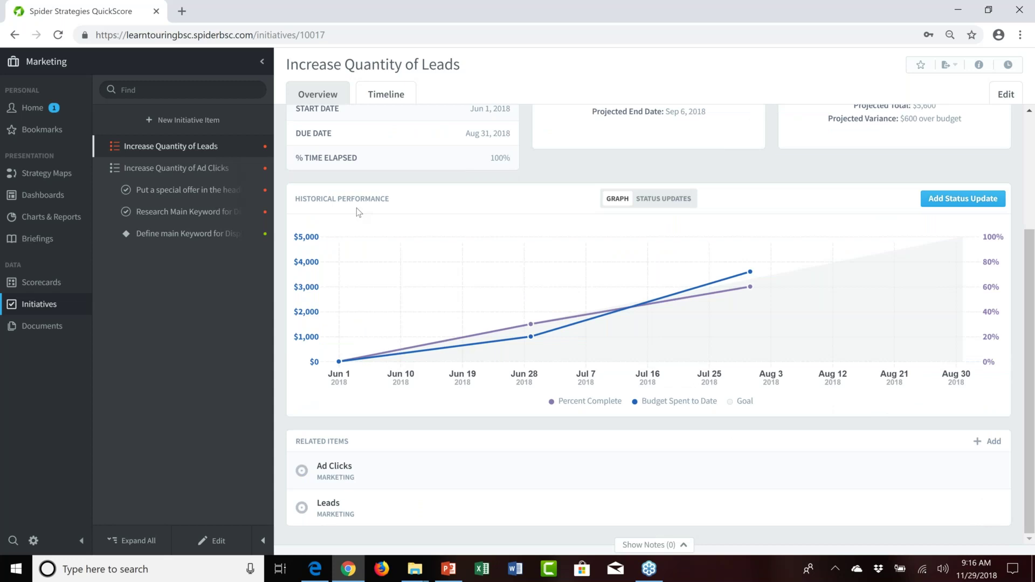
pyautogui.scroll(3, 357, 212)
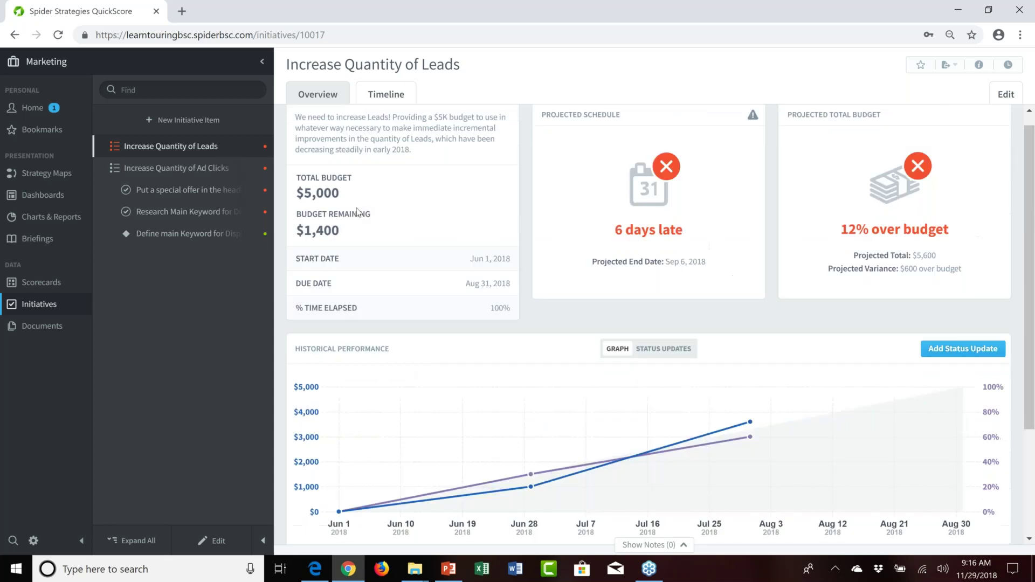
pyautogui.scroll(-3, 357, 212)
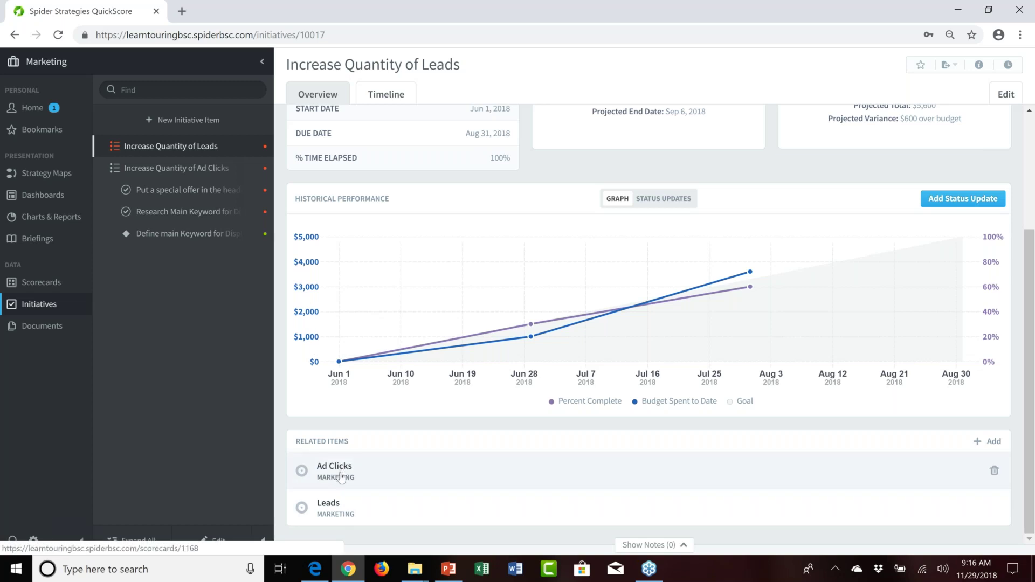
# Check the related Leads measure's May 2018 performance, and examine the Increase Quantity of Ad Clicks initiative's overview, graph and related items
pyautogui.click(328, 503)
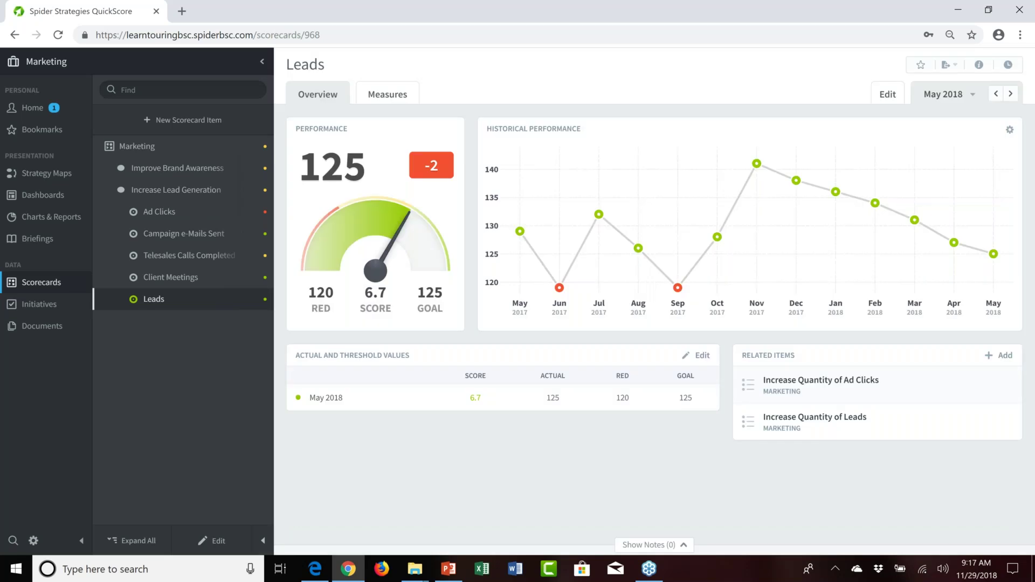
pyautogui.click(15, 36)
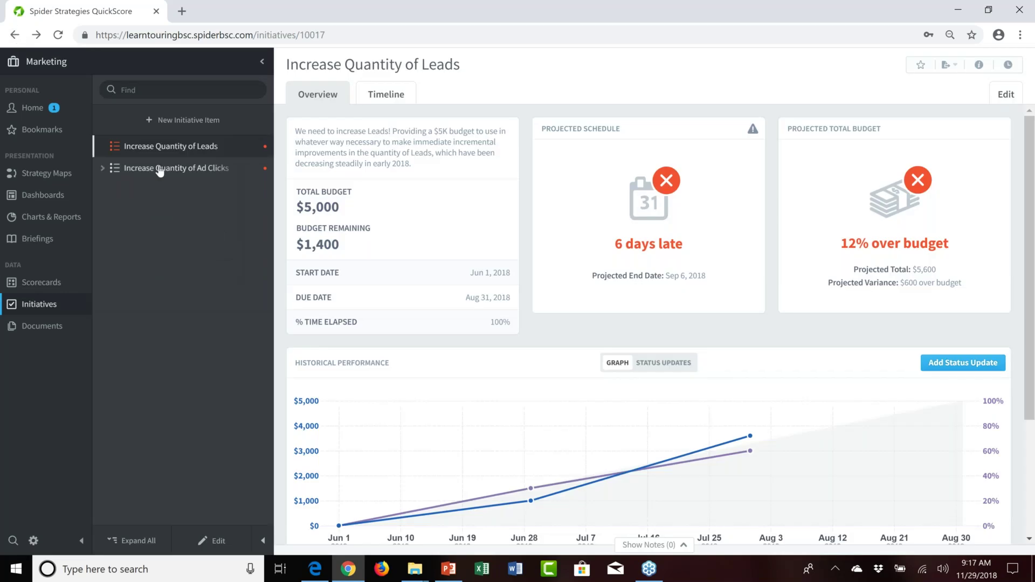
pyautogui.click(160, 168)
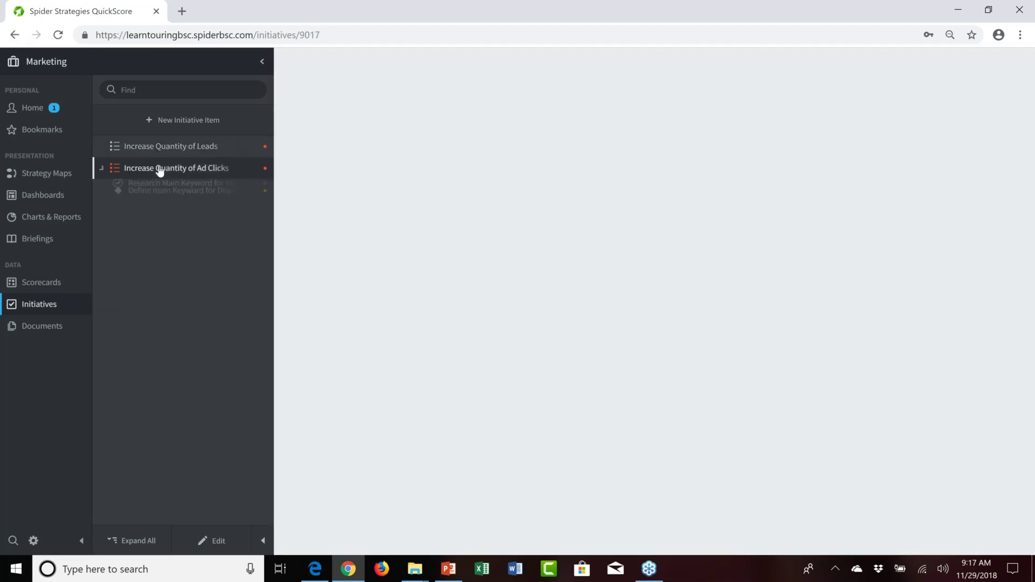
pyautogui.scroll(-1, 346, 277)
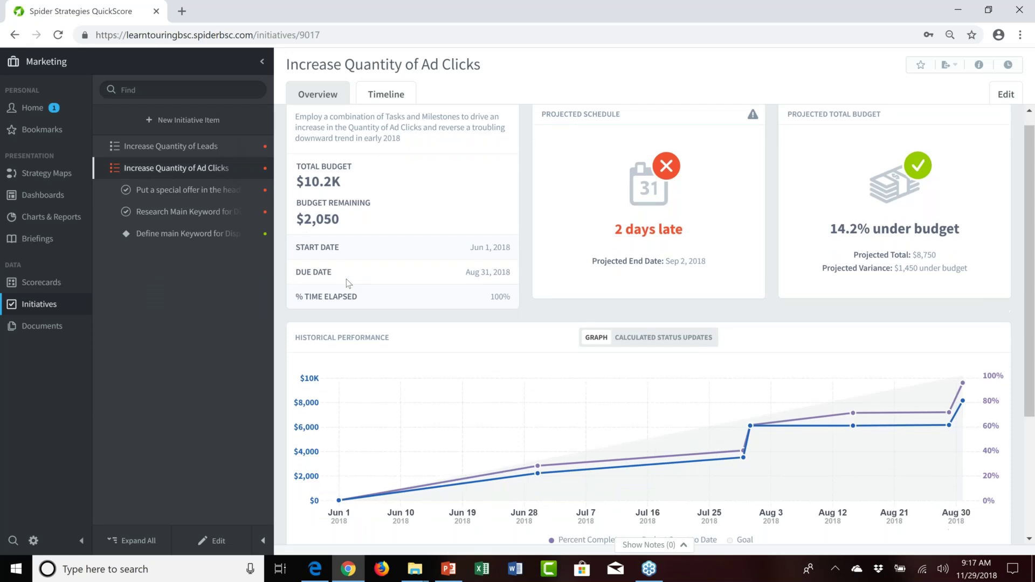
pyautogui.scroll(-3, 348, 283)
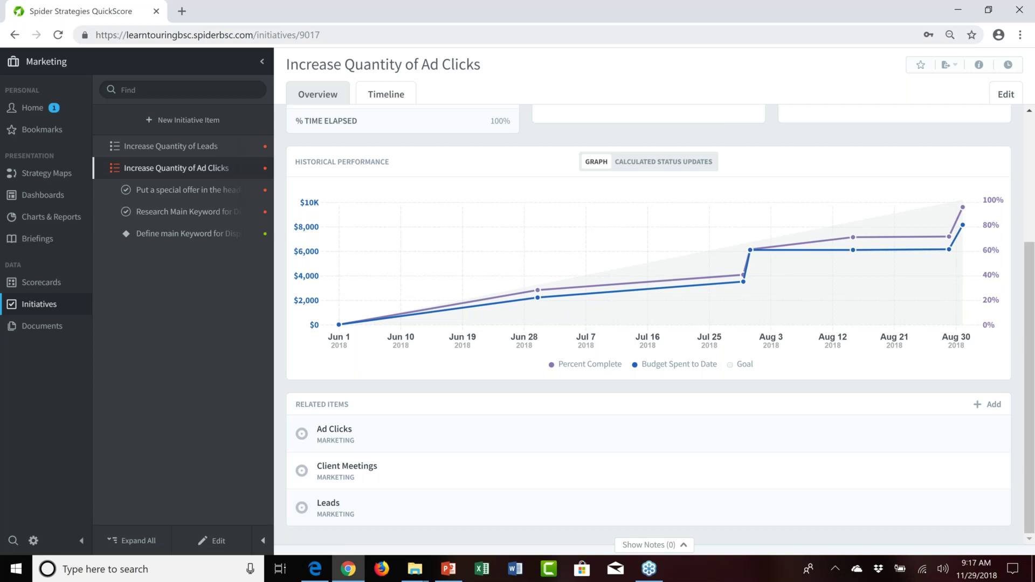
# Advance the Marketing scorecard to June 2018 and display the lead generation objective's overview dashboard with the dashboard list hidden
pyautogui.click(43, 290)
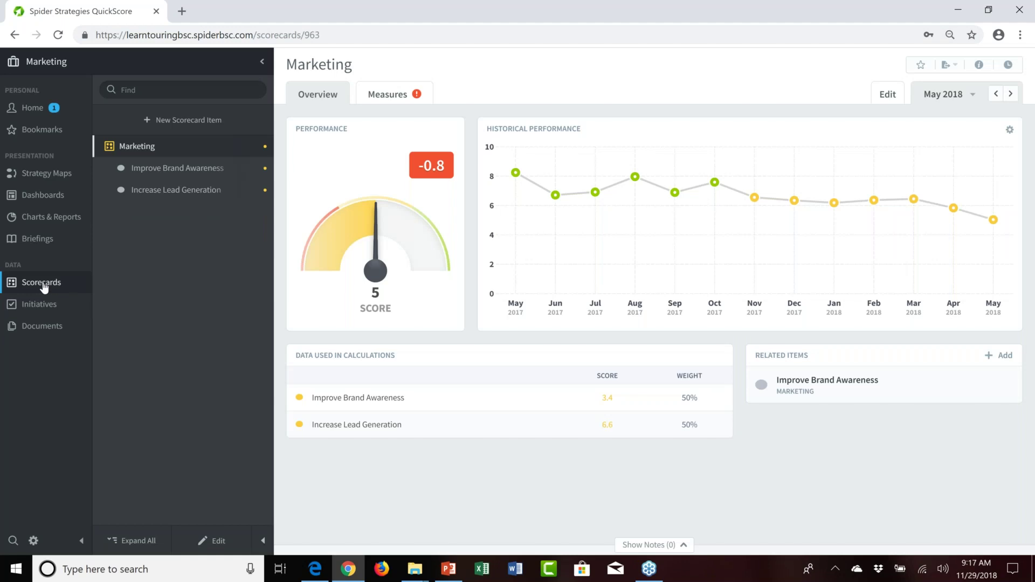
pyautogui.click(1010, 95)
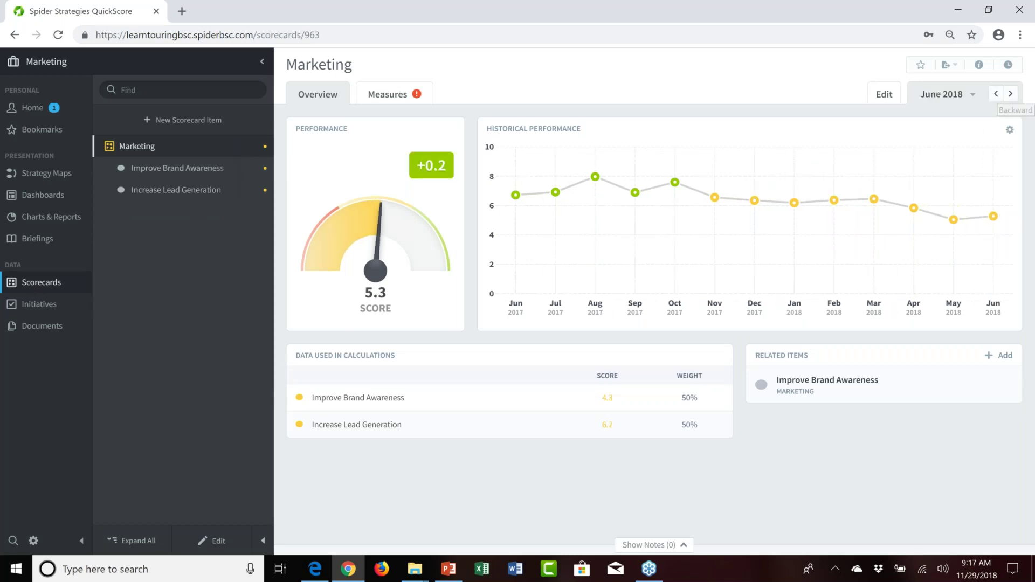
pyautogui.click(55, 199)
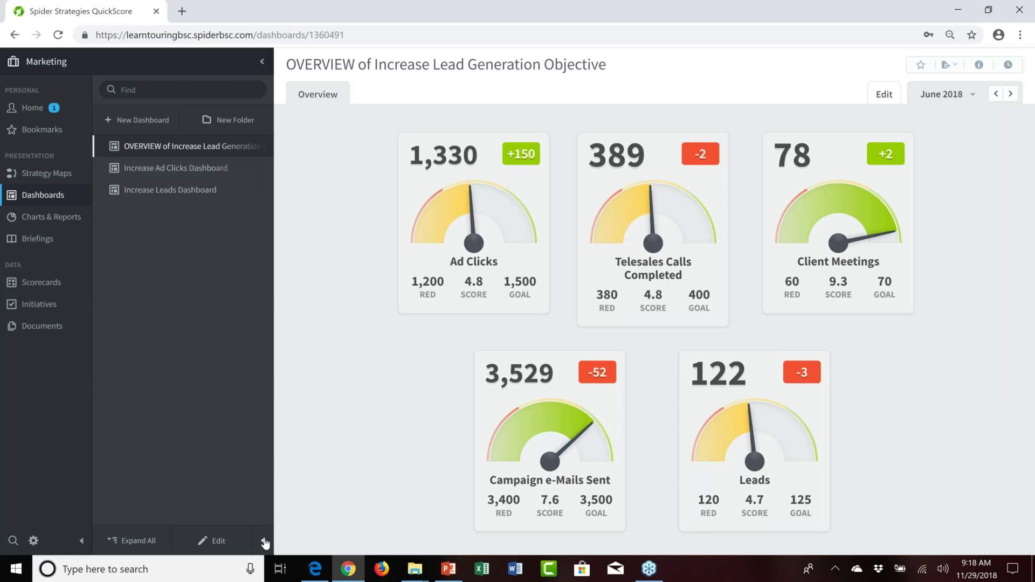
pyautogui.click(264, 542)
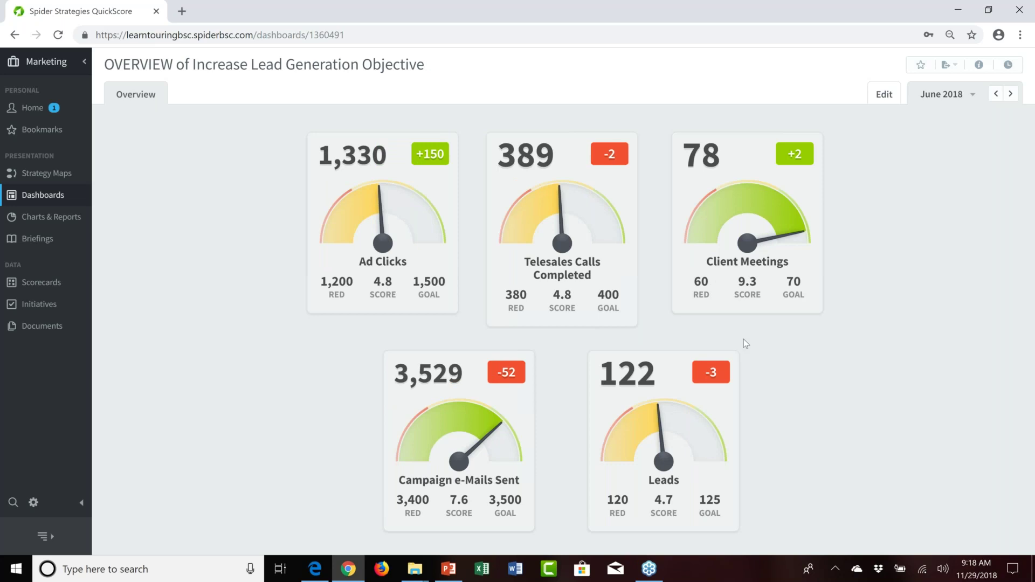
# Open the Leads measure from the dashboard and examine its related Increase Quantity of Leads initiative's schedule, budget and June and July graph points
pyautogui.click(671, 460)
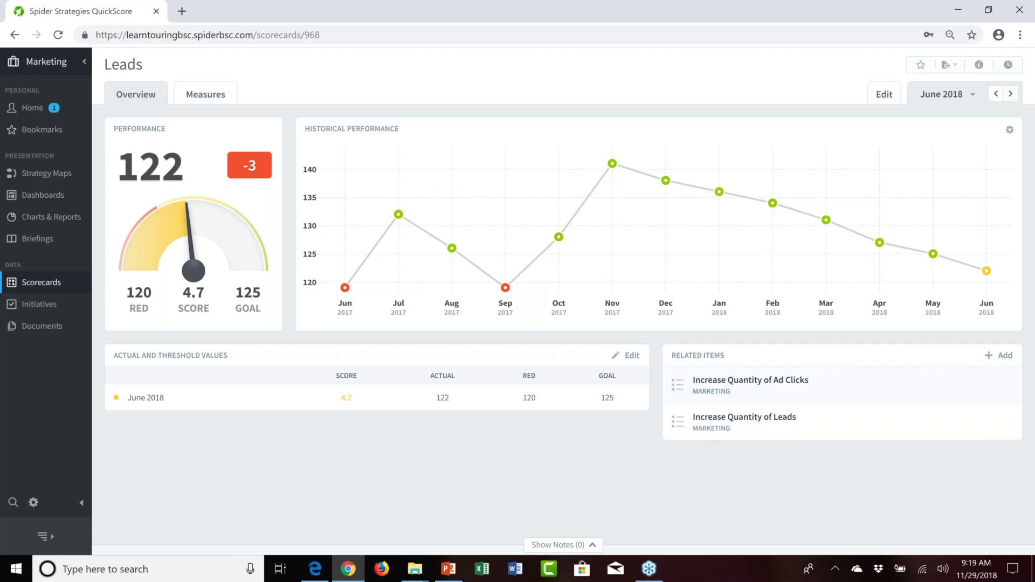
pyautogui.click(726, 424)
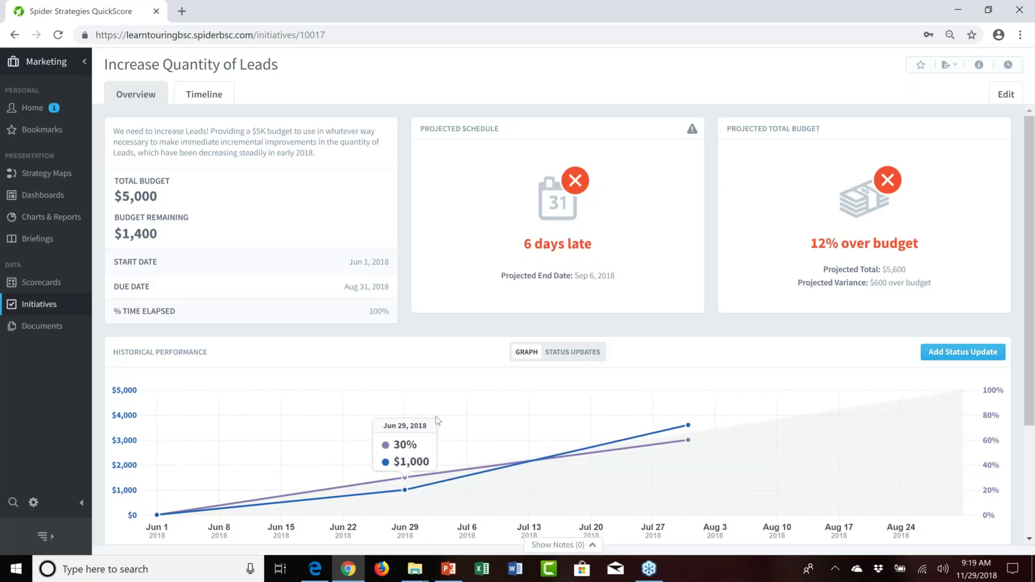
pyautogui.scroll(-1, 436, 416)
pyautogui.scroll(-2, 436, 416)
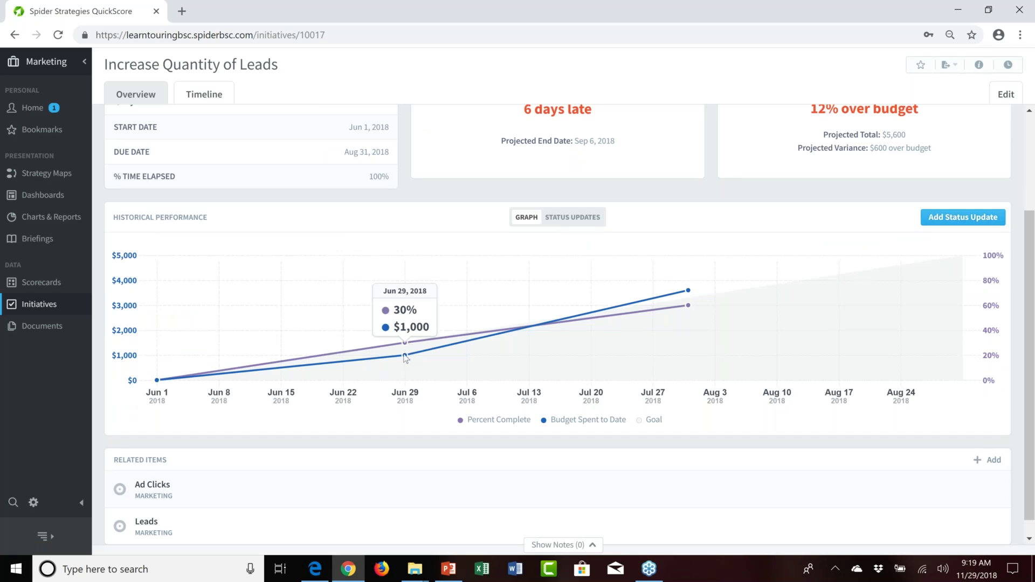
pyautogui.scroll(1, 406, 359)
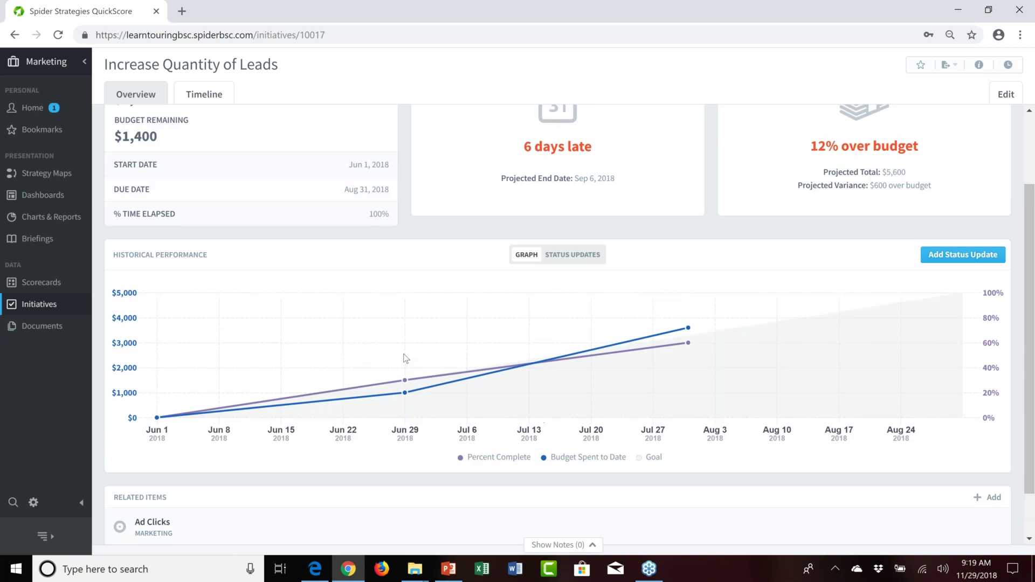
pyautogui.scroll(-1, 406, 359)
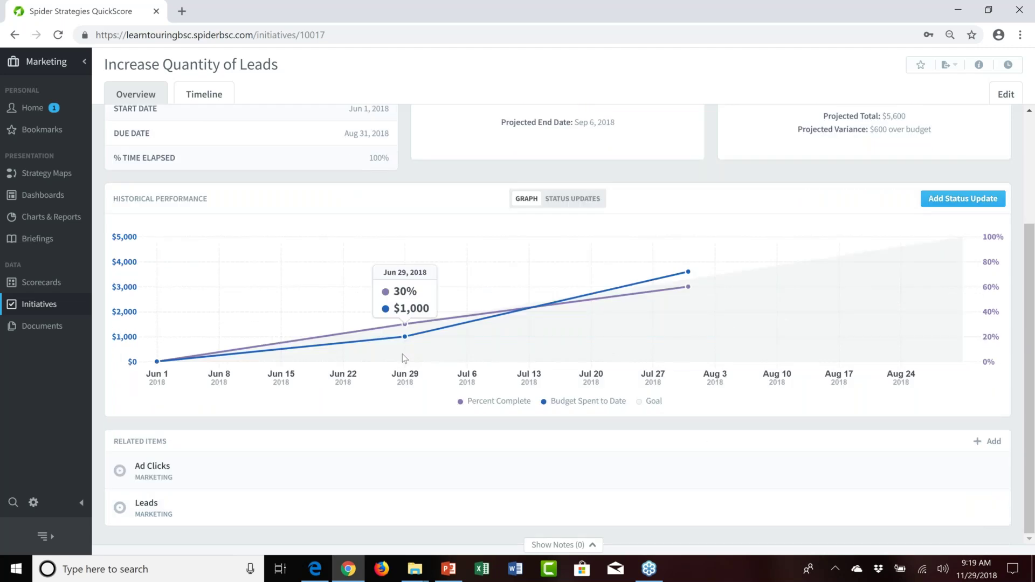
pyautogui.scroll(1, 402, 354)
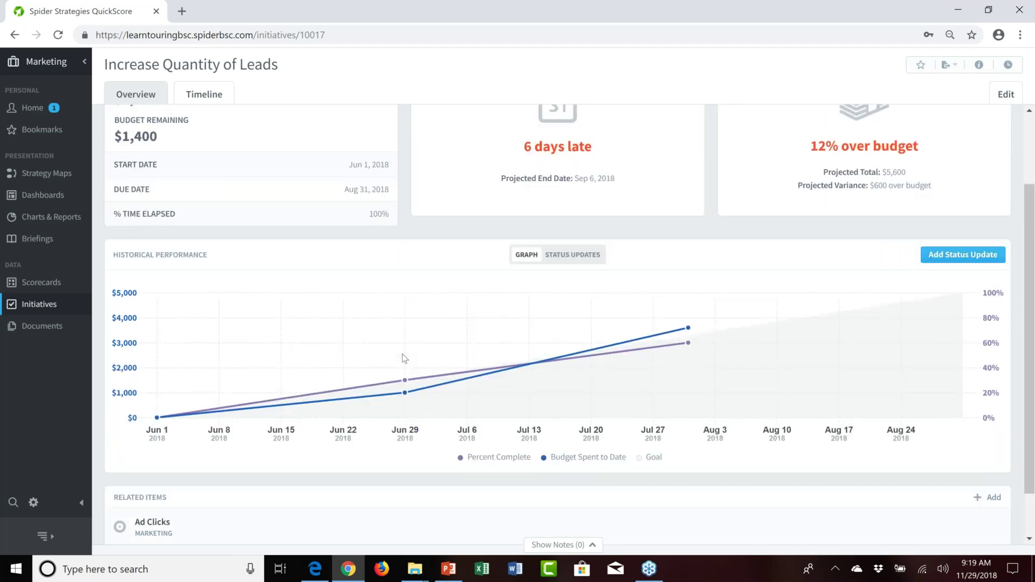
pyautogui.scroll(2, 402, 354)
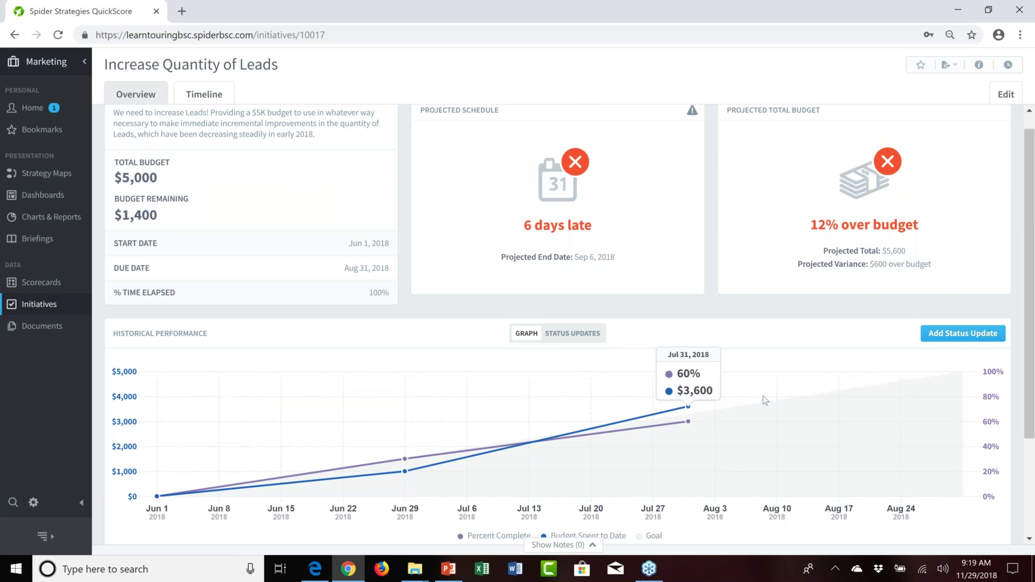
pyautogui.scroll(-1, 765, 399)
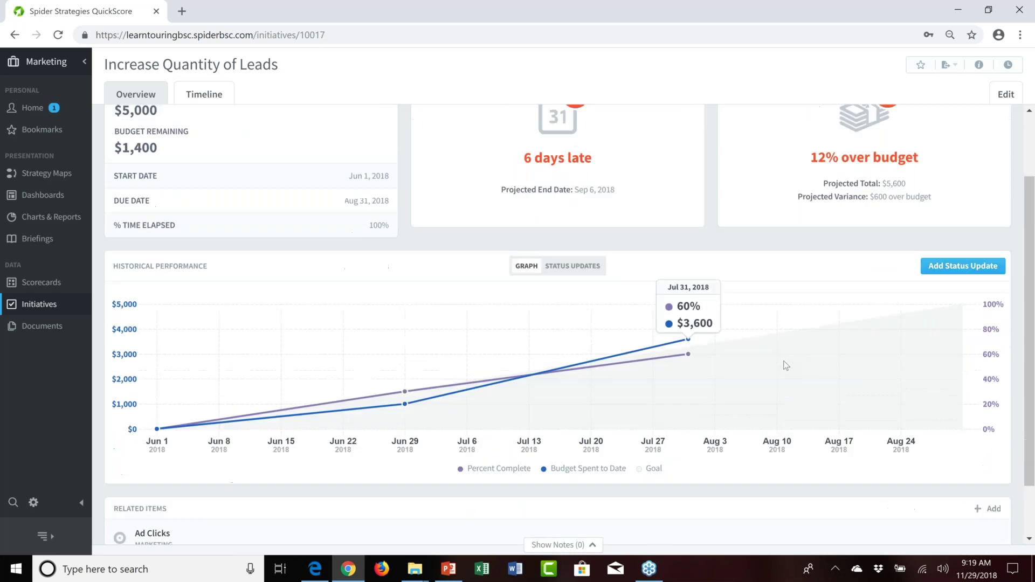
pyautogui.scroll(2, 786, 365)
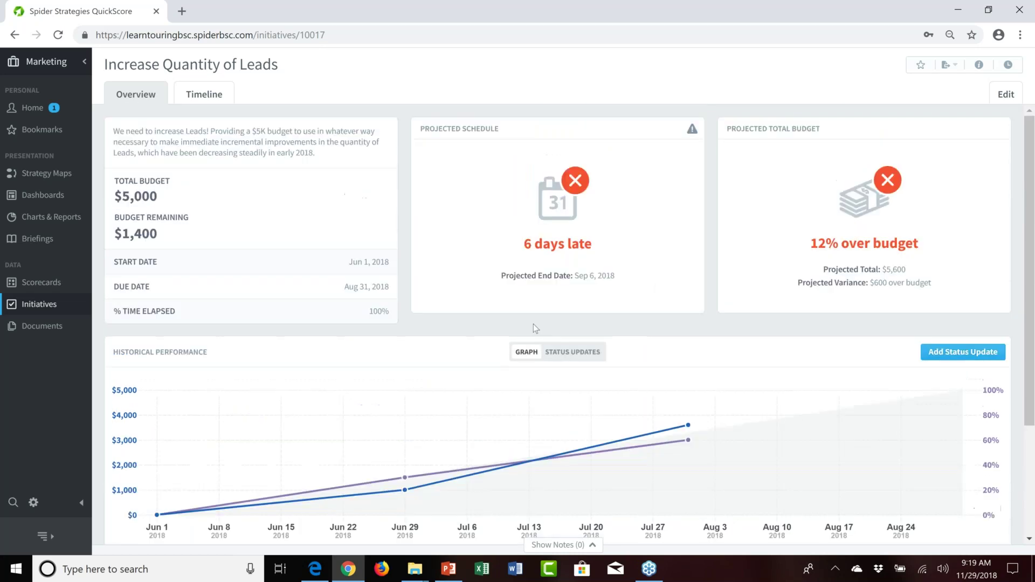
pyautogui.scroll(-1, 533, 325)
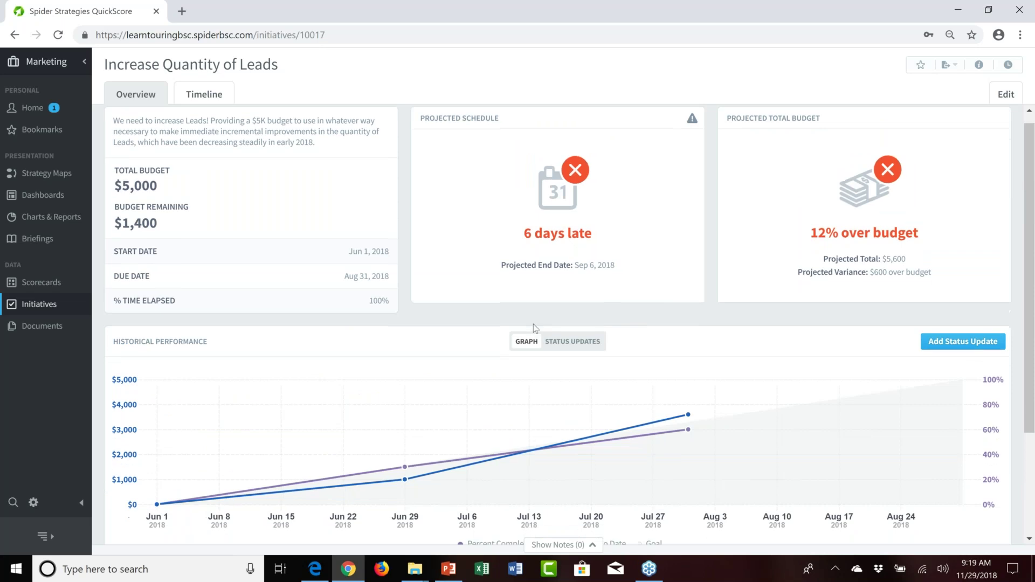
pyautogui.scroll(-2, 533, 324)
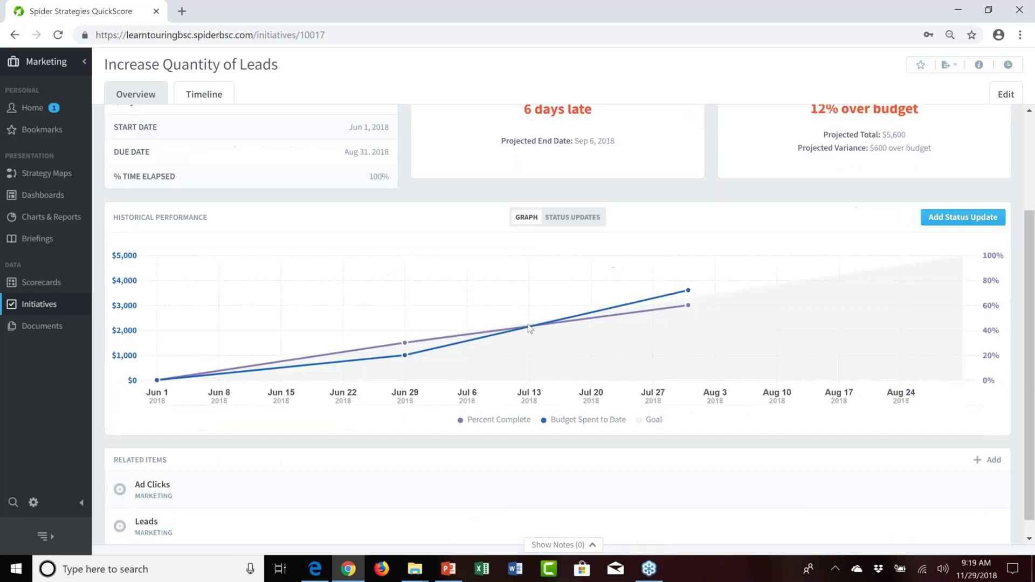
# Return to the overview dashboard, and examine the Ad Clicks measure's May and June 2018 history and its related Increase Quantity of Ad Clicks initiative
pyautogui.click(15, 36)
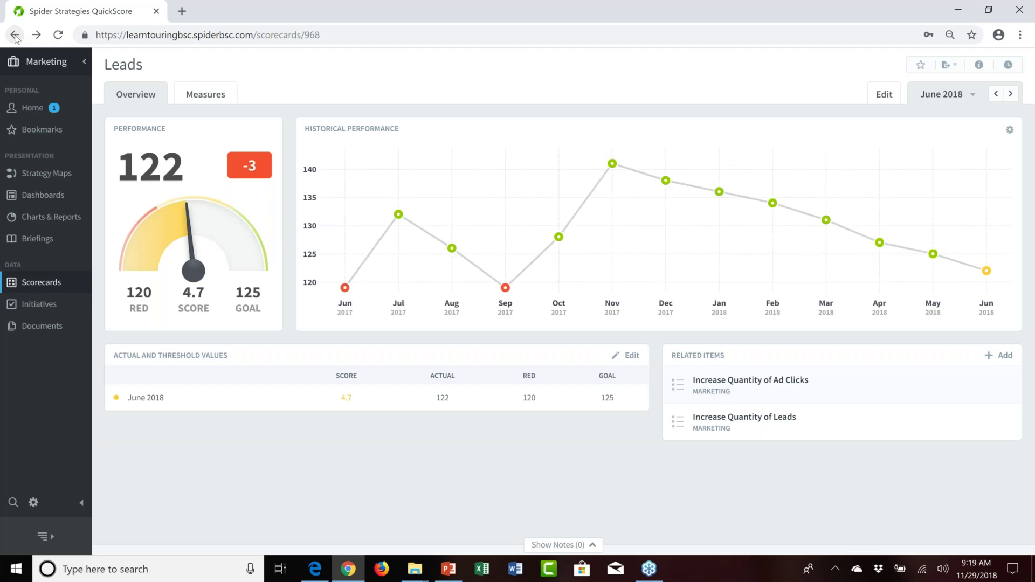
pyautogui.click(16, 35)
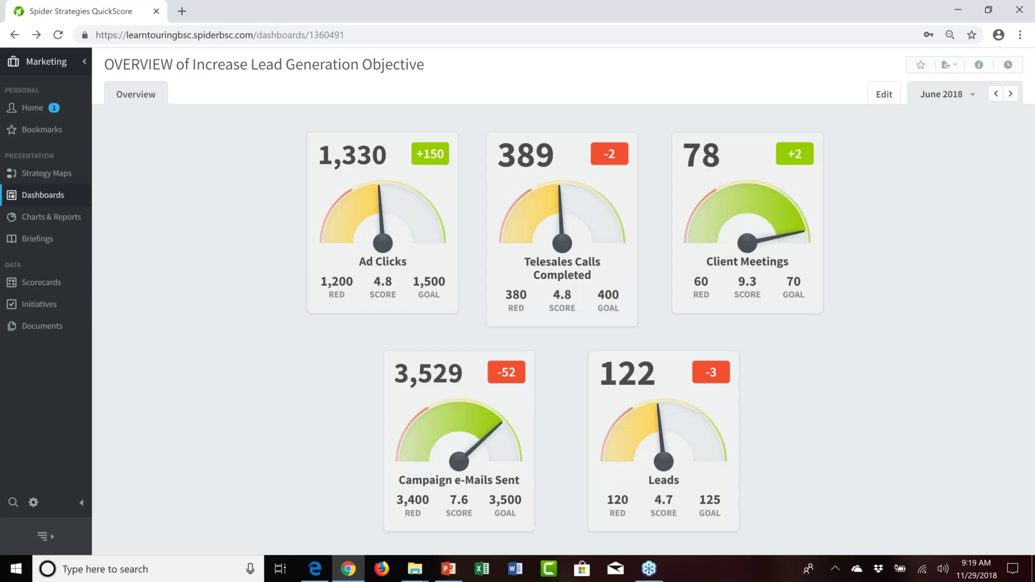
pyautogui.click(383, 244)
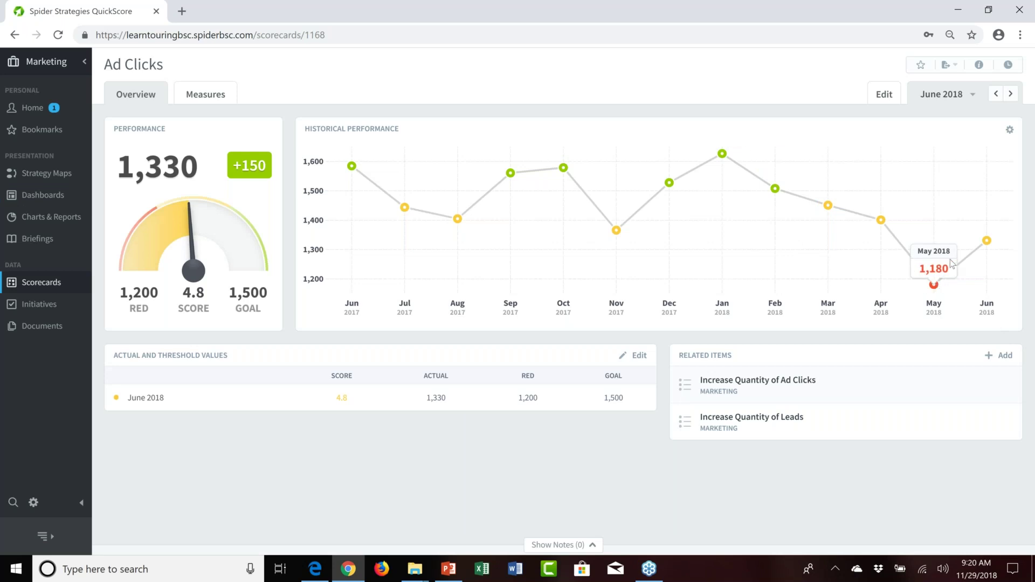
pyautogui.moveTo(986, 244)
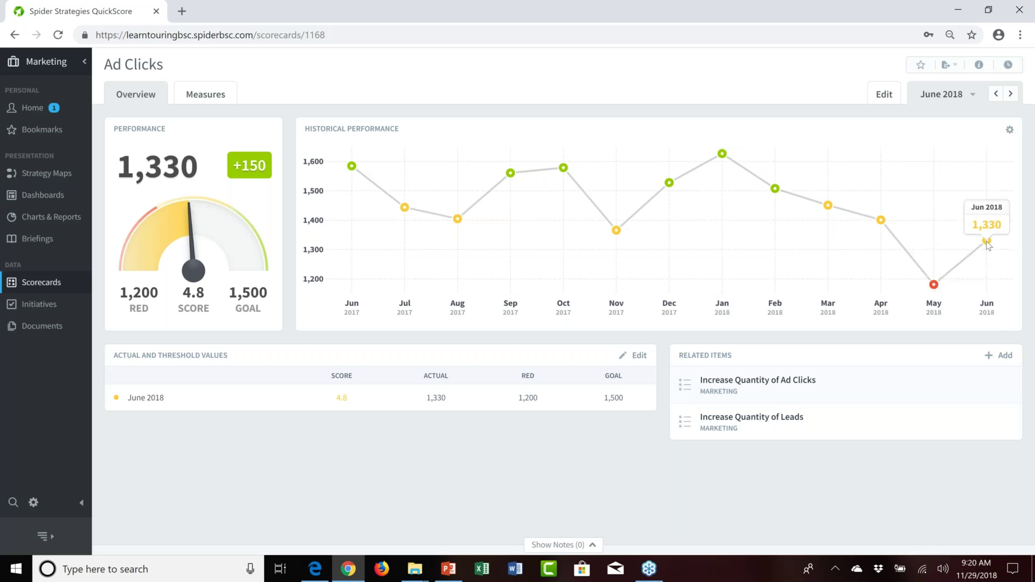
pyautogui.moveTo(923, 305)
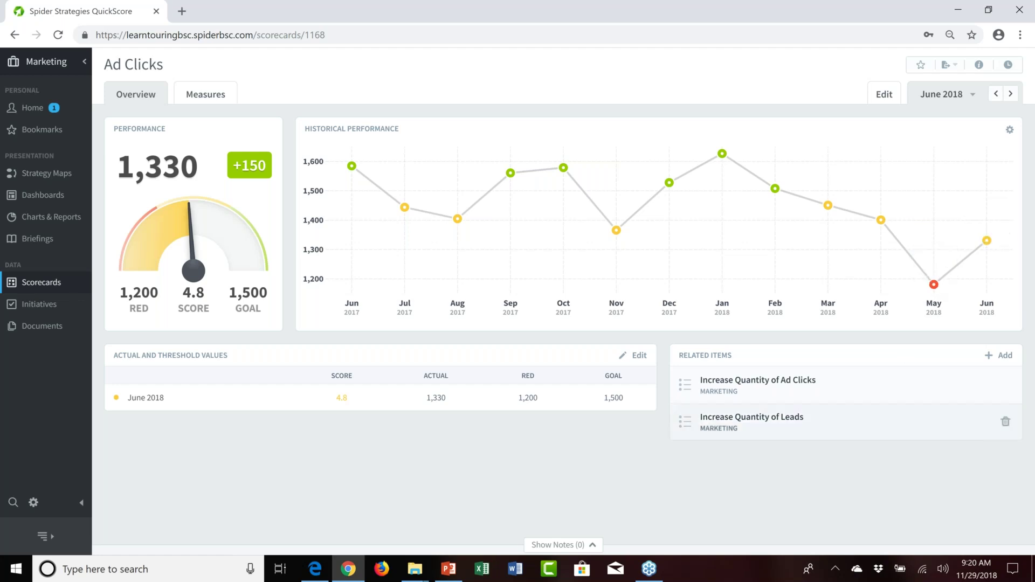
pyautogui.click(724, 384)
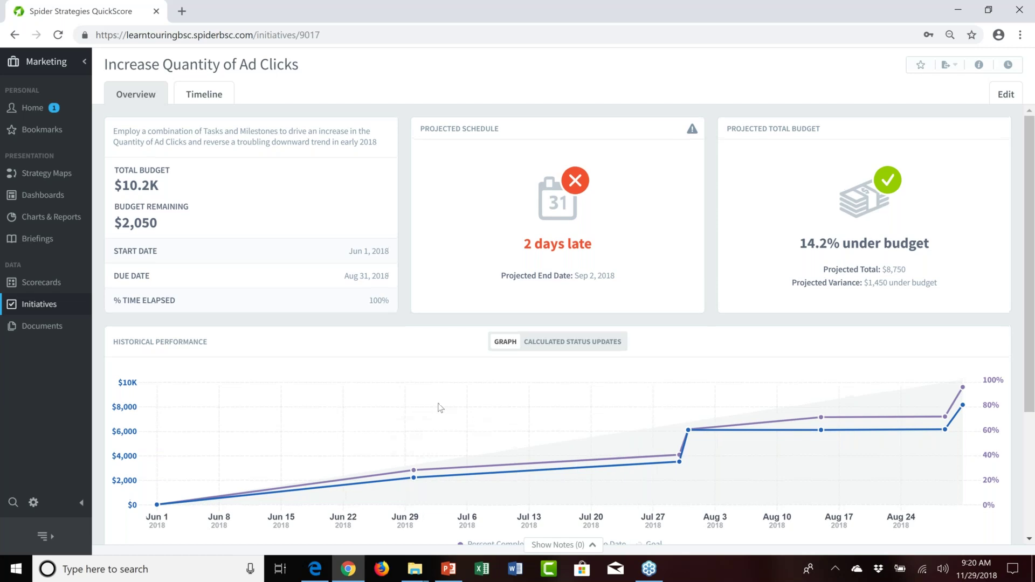
# Return to the lead generation overview dashboard and show the list of dashboards again
pyautogui.click(14, 36)
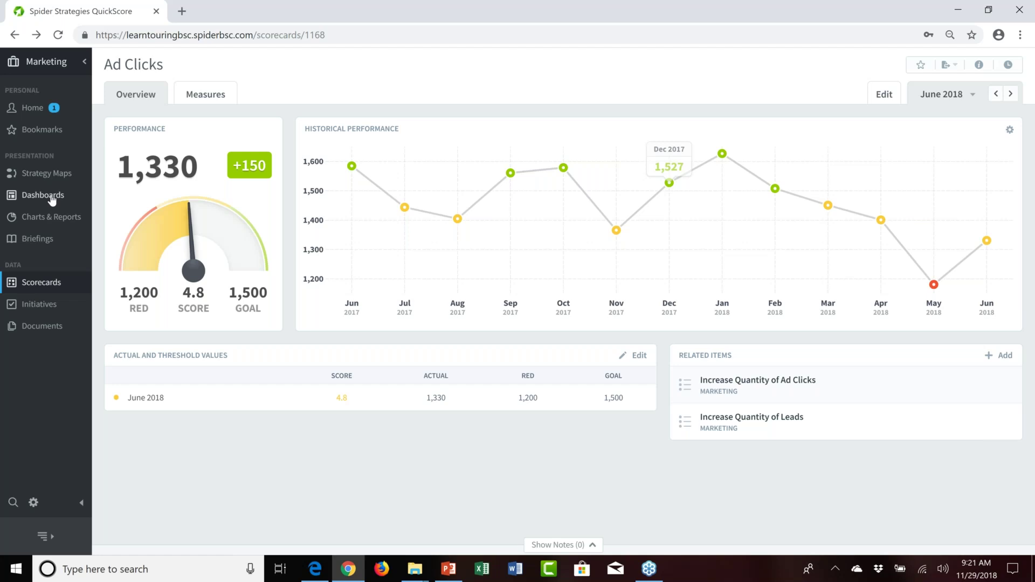
pyautogui.click(52, 200)
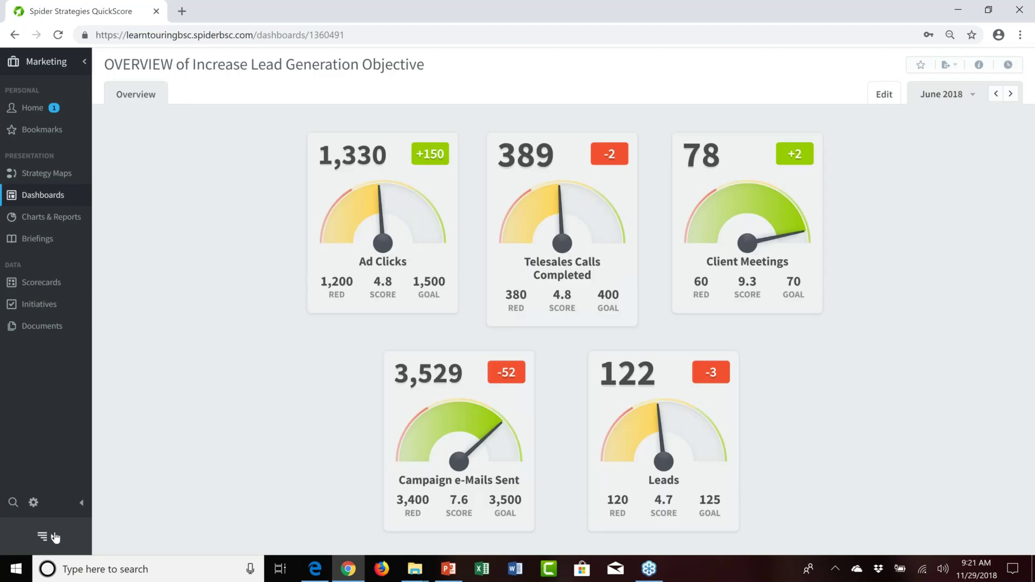
pyautogui.click(54, 537)
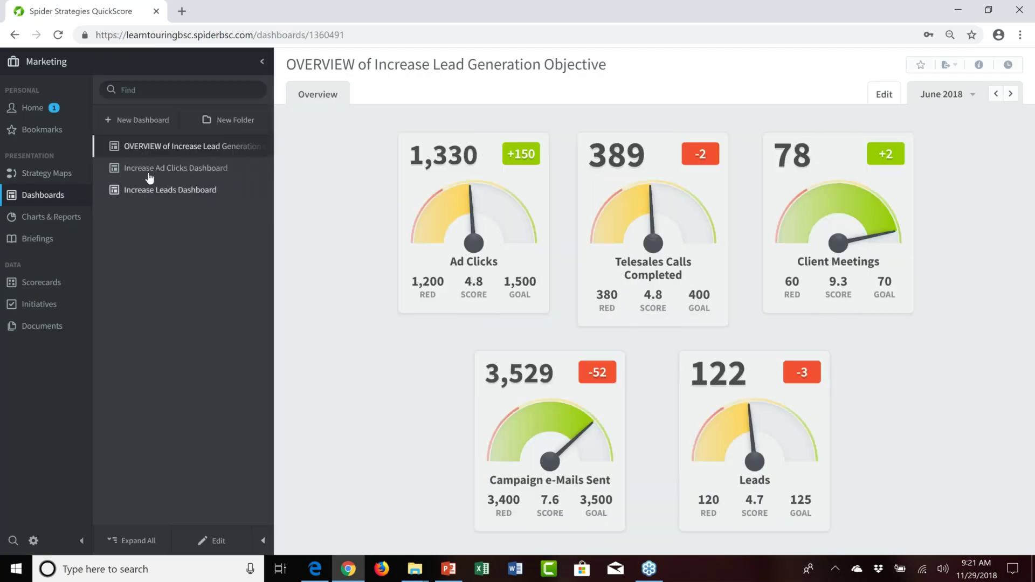
# Review the Increase Ad Clicks Dashboard's history and task graphs, and check the special offer headline task's details from its timeline bar
pyautogui.click(183, 170)
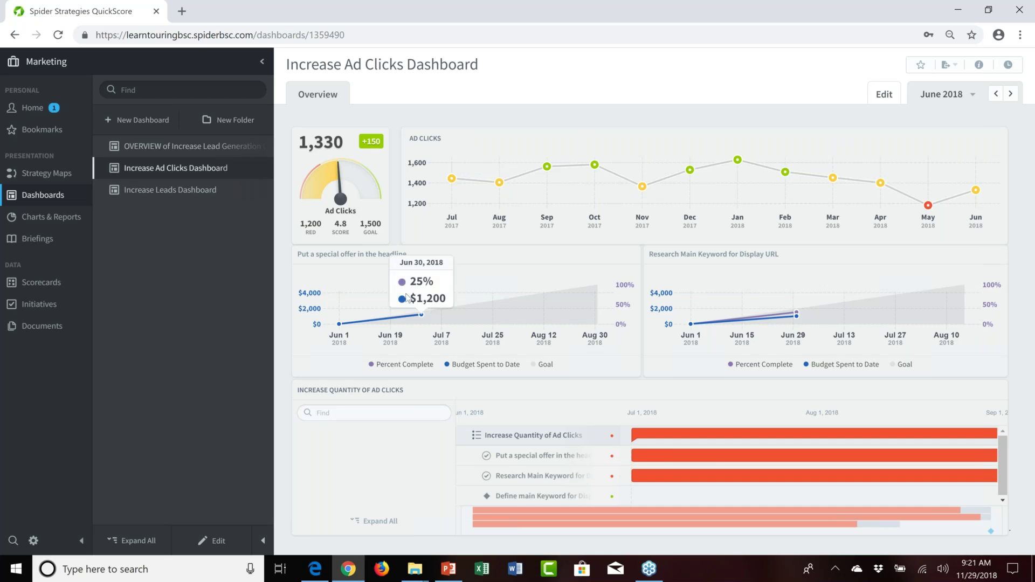
pyautogui.moveTo(408, 296)
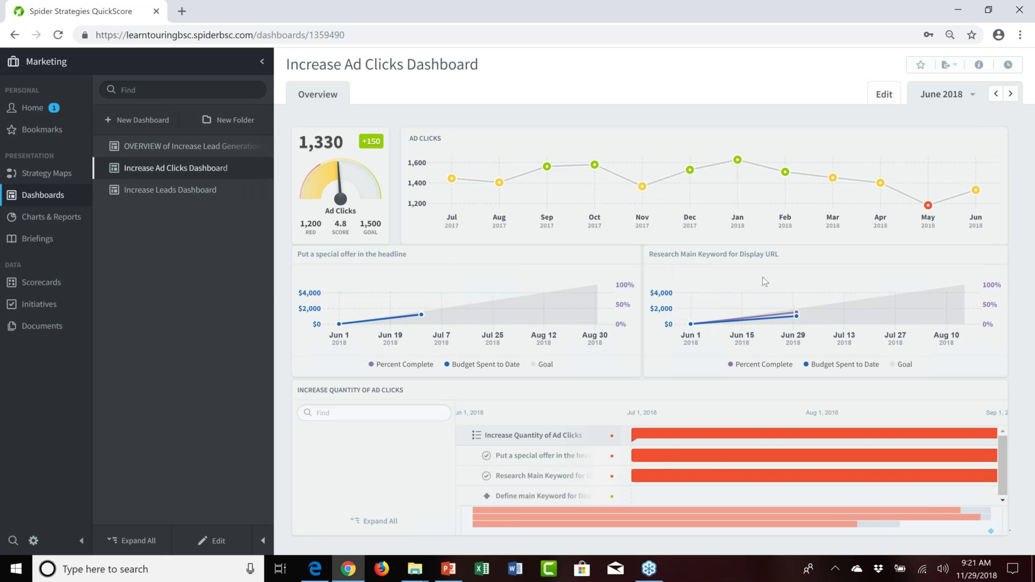
pyautogui.click(684, 460)
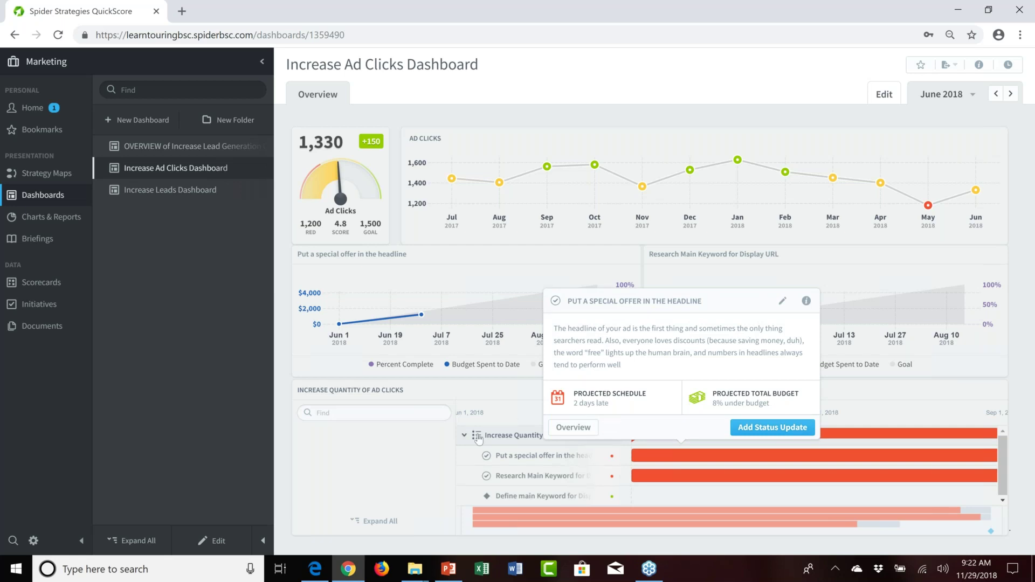
pyautogui.click(404, 440)
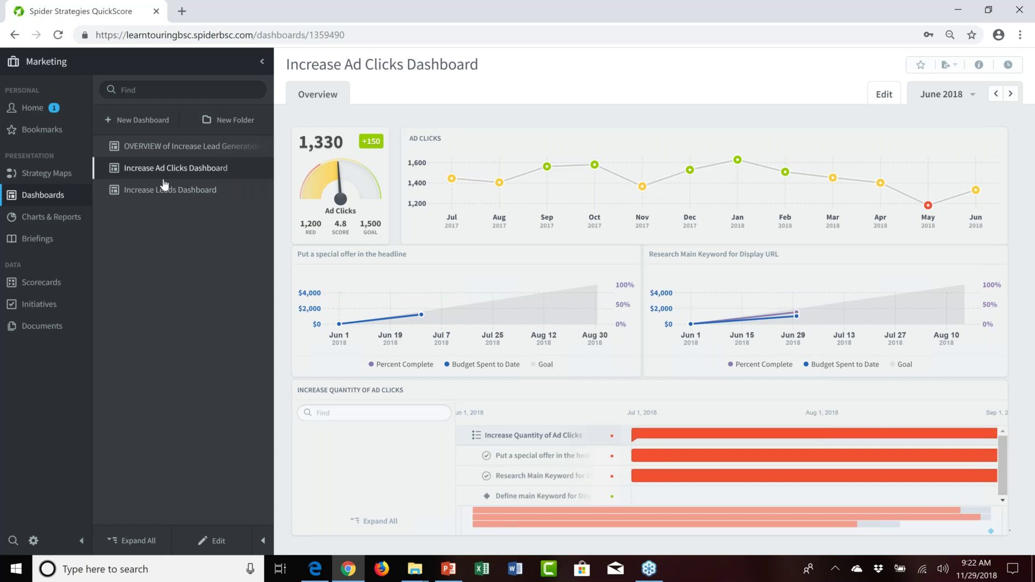
# Review the Increase Leads Dashboard's history, initiative graph and timeline, and go back to the lead generation overview dashboard
pyautogui.click(200, 193)
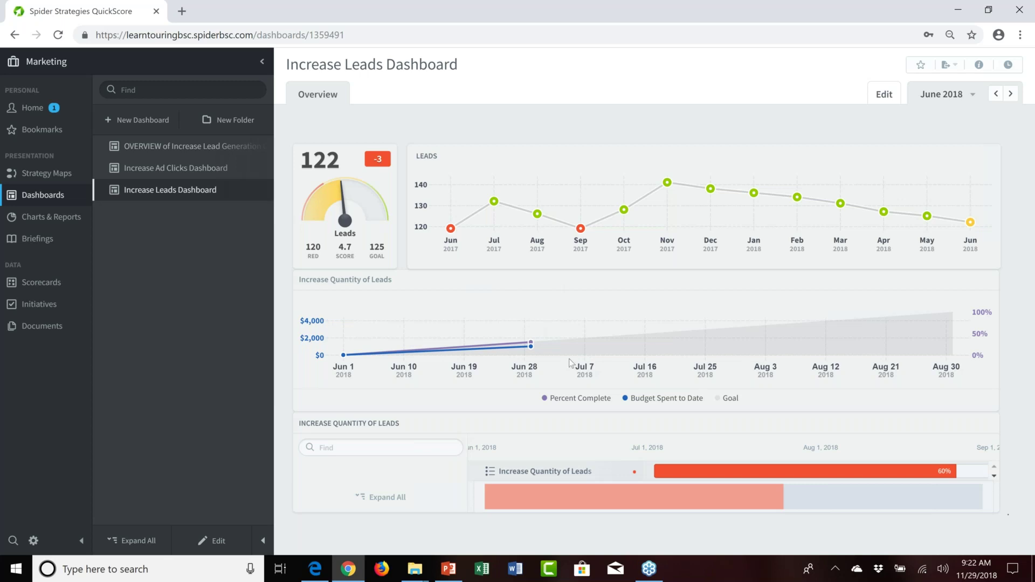
pyautogui.moveTo(629, 348)
pyautogui.click(160, 152)
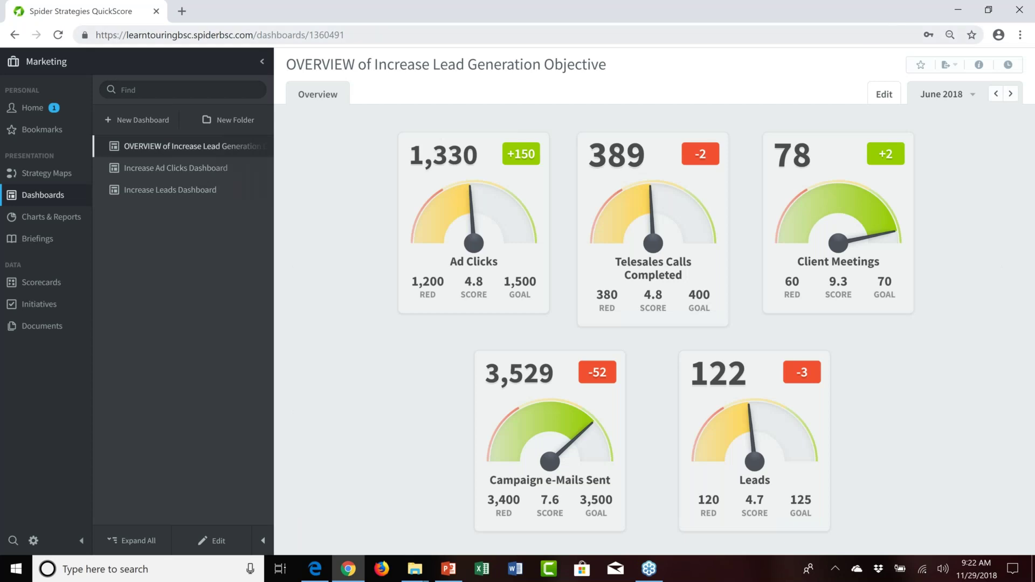
# Advance the lead generation overview to July 2018, check the Leads measure and its Increase Quantity of Leads initiative, and go back to the overview
pyautogui.click(1011, 93)
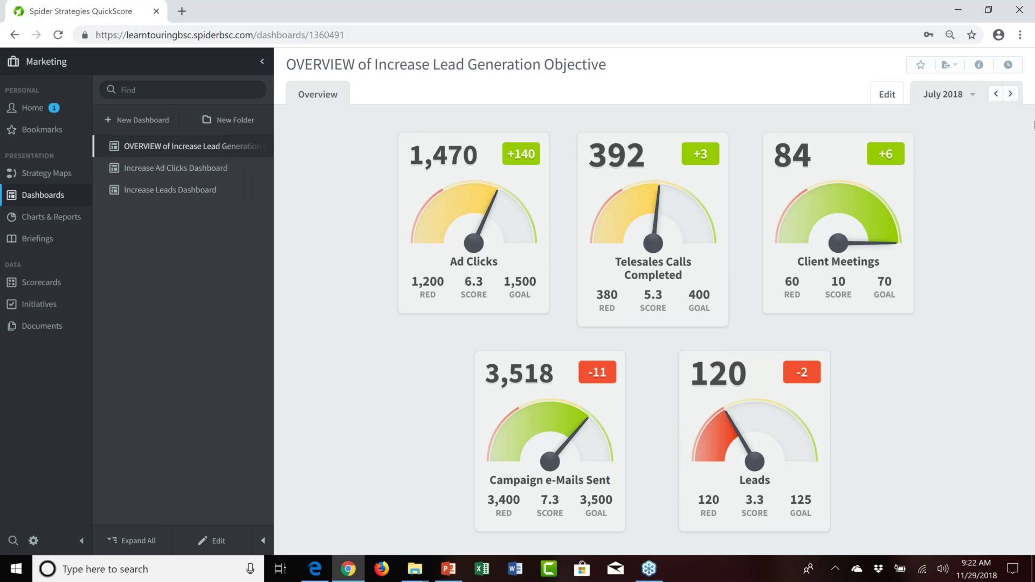
pyautogui.click(765, 433)
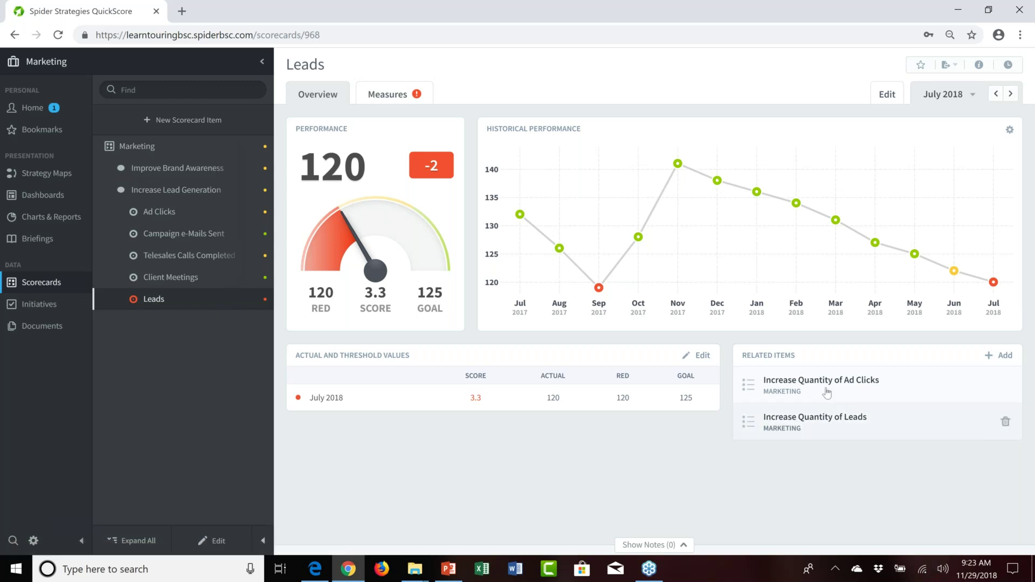
pyautogui.click(796, 423)
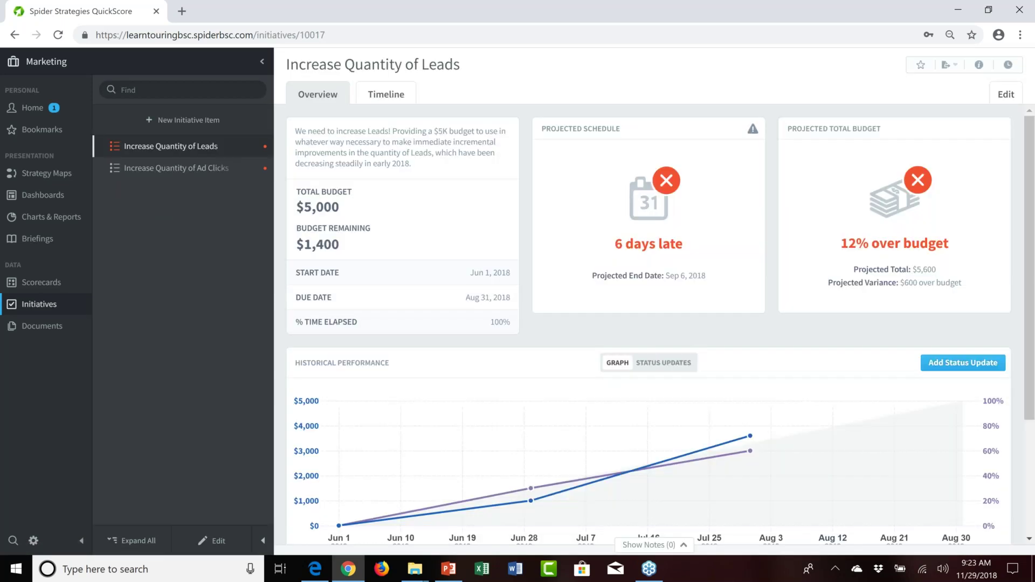
pyautogui.click(14, 35)
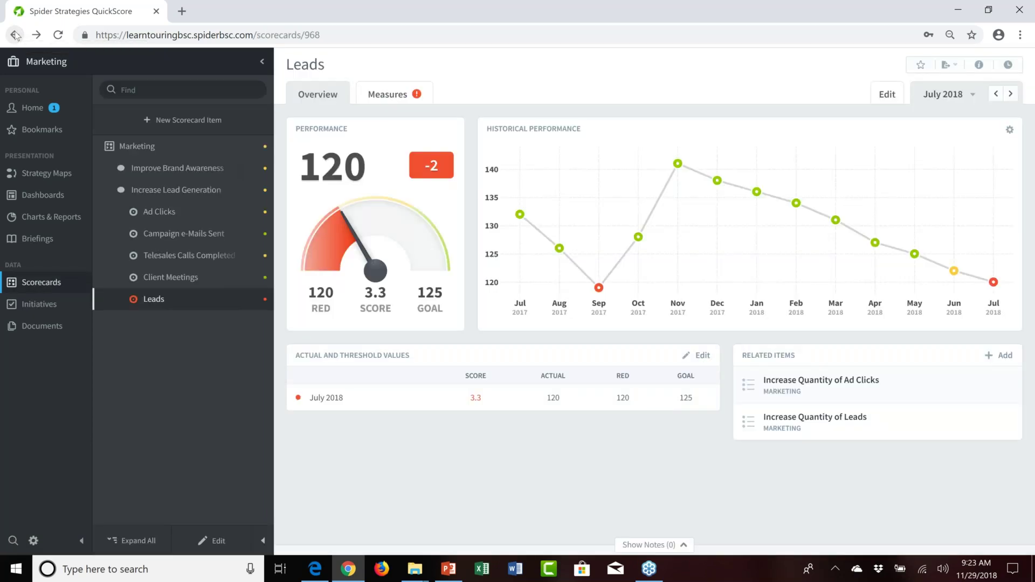
pyautogui.click(15, 35)
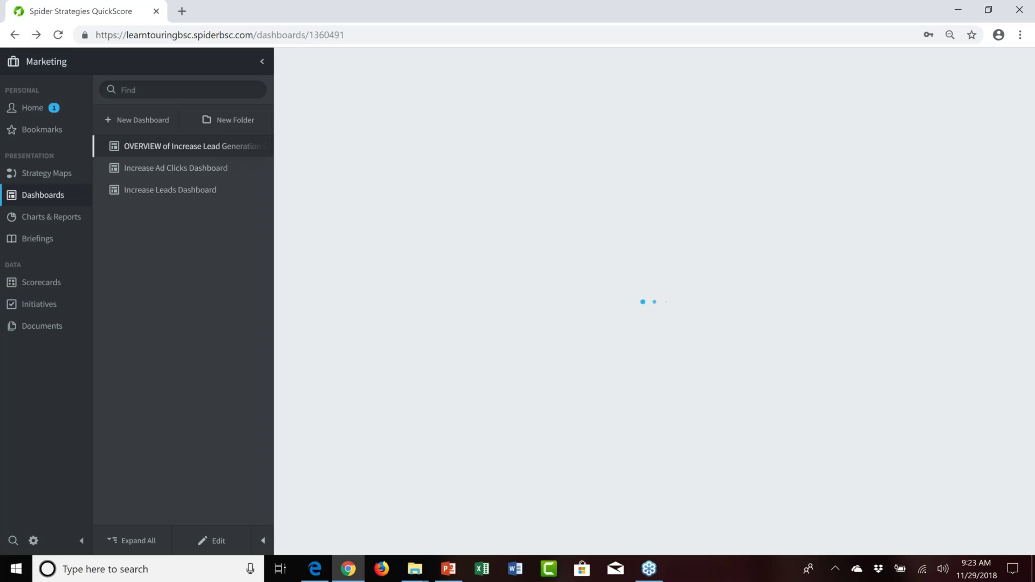
# Examine the Increase Leads Dashboard for July 2018, checking the June and July status points on the Increase Quantity of Leads graph
pyautogui.click(168, 193)
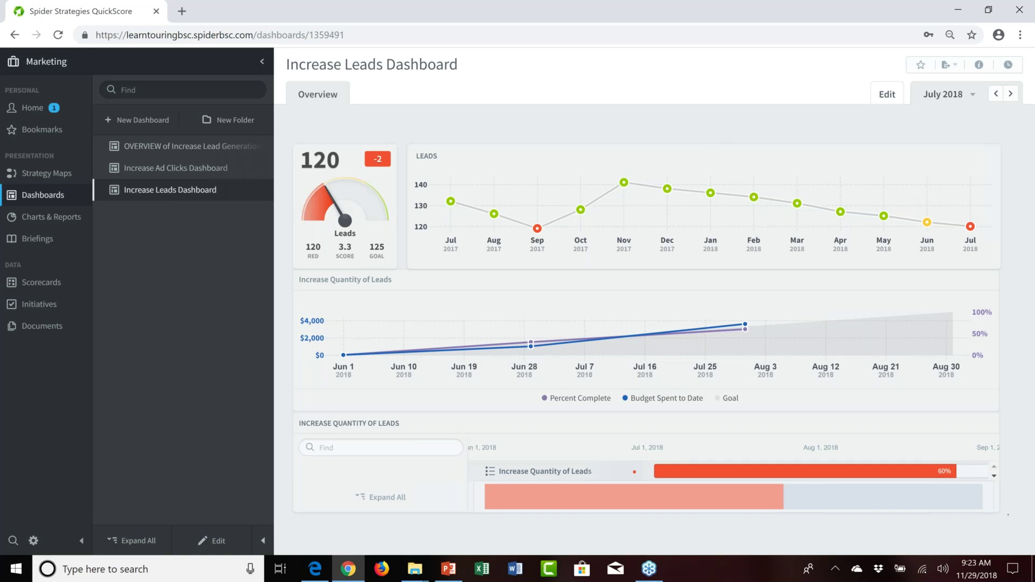
pyautogui.moveTo(746, 327)
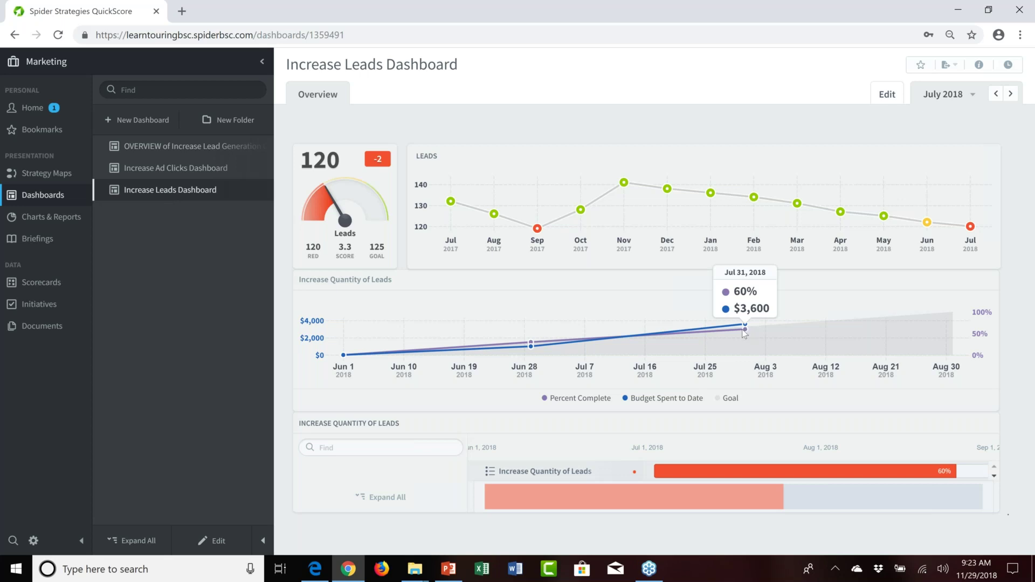
pyautogui.moveTo(895, 224)
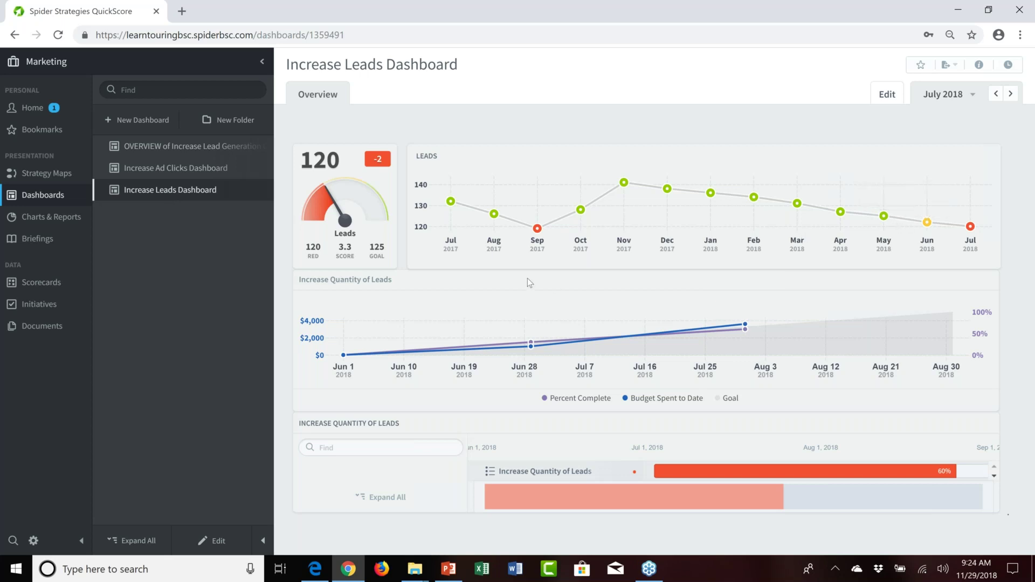
pyautogui.moveTo(590, 338)
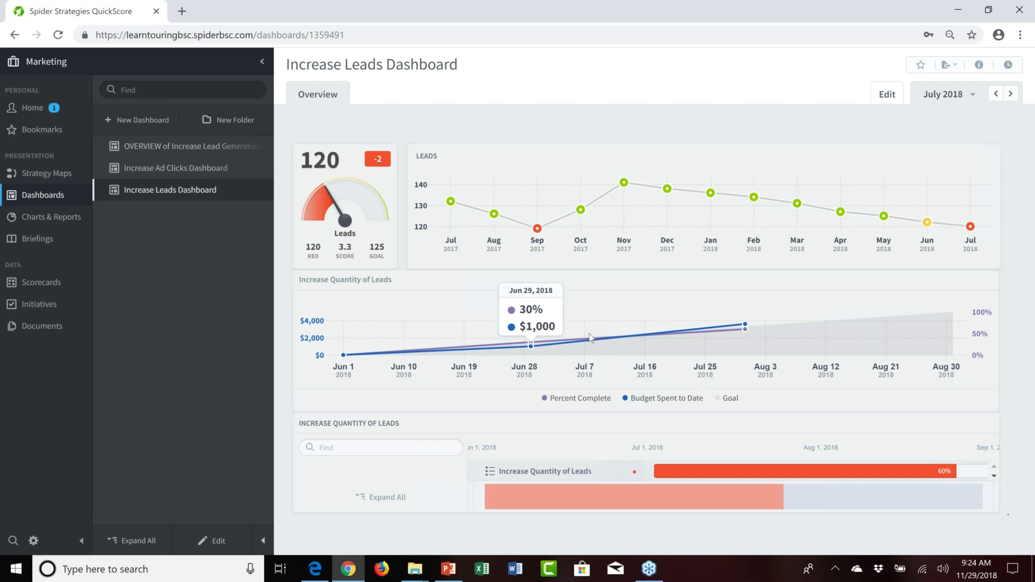
# Examine the Increase Ad Clicks Dashboard's two task graphs for July 2018 and check the special offer headline task's details in the timeline
pyautogui.click(177, 172)
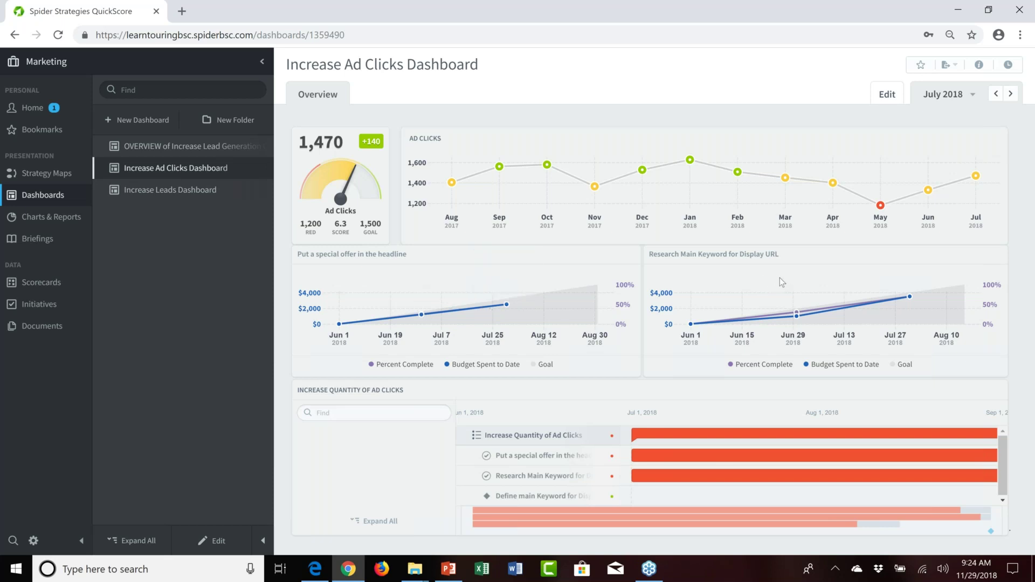
pyautogui.moveTo(911, 298)
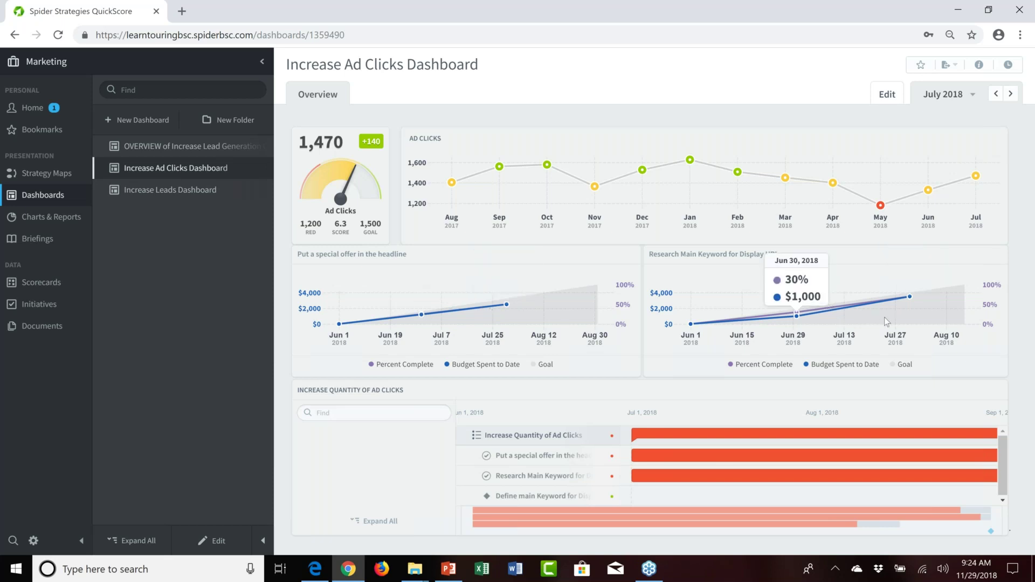
pyautogui.moveTo(507, 304)
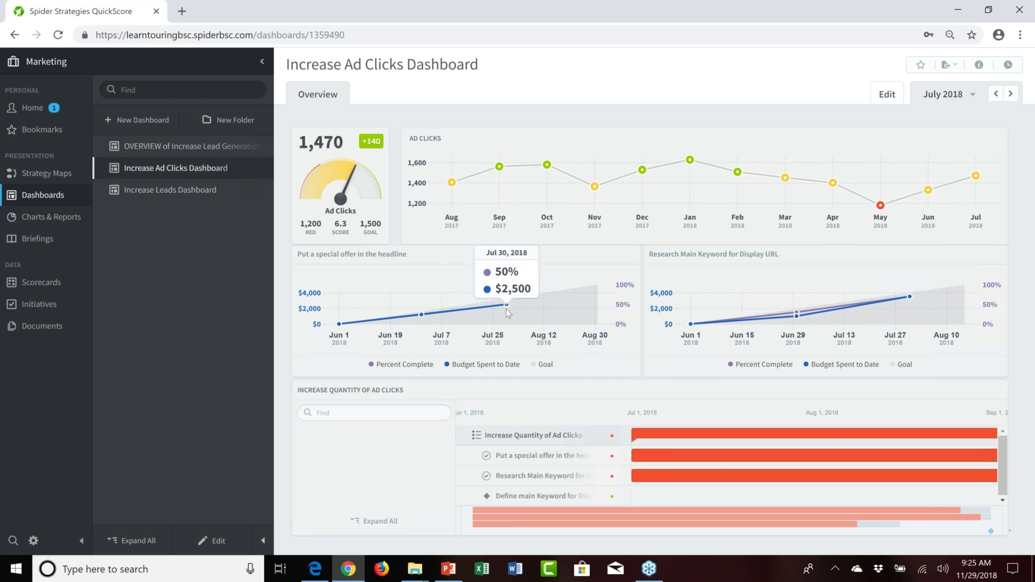
pyautogui.click(670, 460)
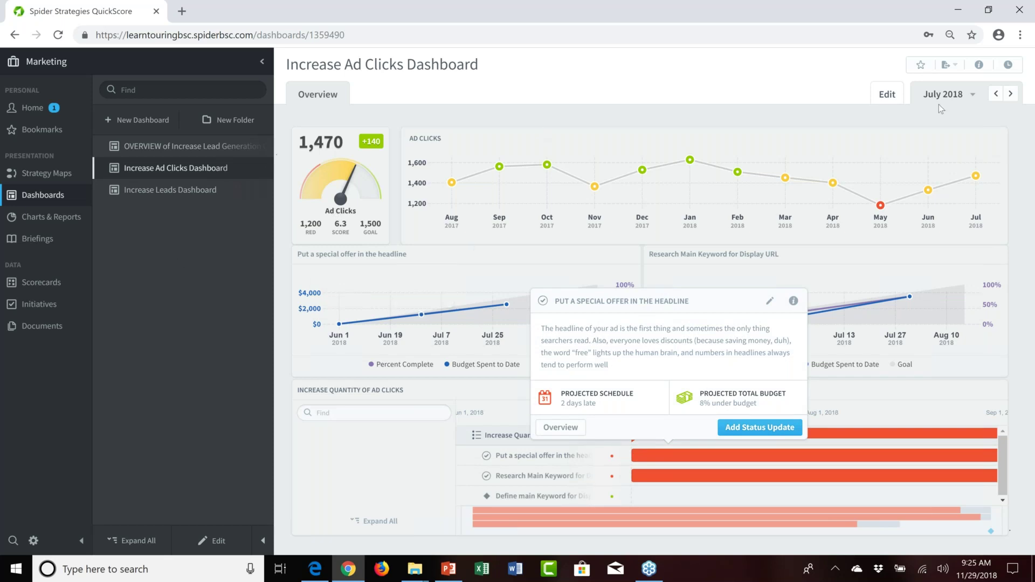
# Advance the Increase Ad Clicks Dashboard to August 2018, review the keyword research task's progress, and continue to September 2018
pyautogui.click(1009, 102)
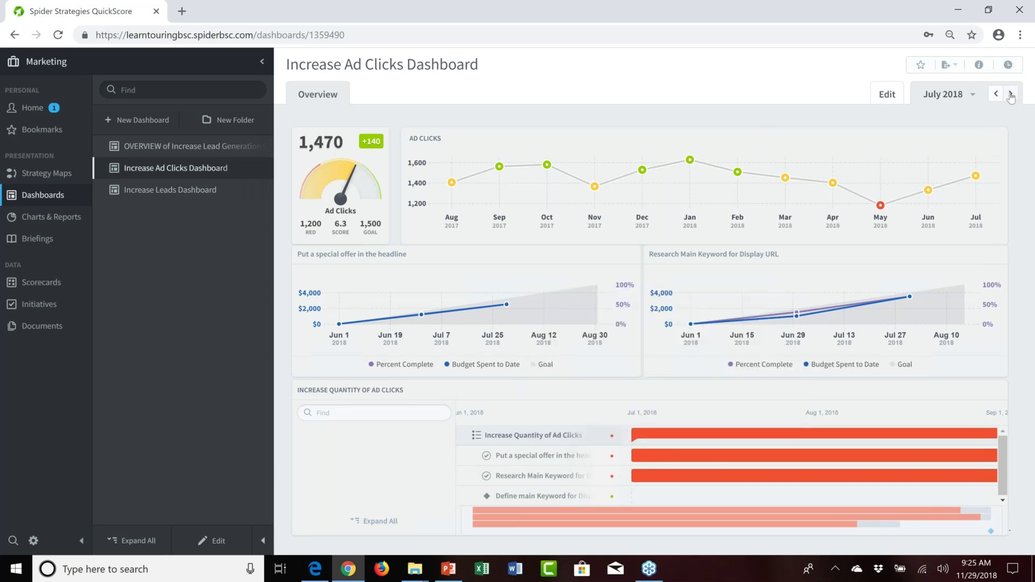
pyautogui.click(1011, 95)
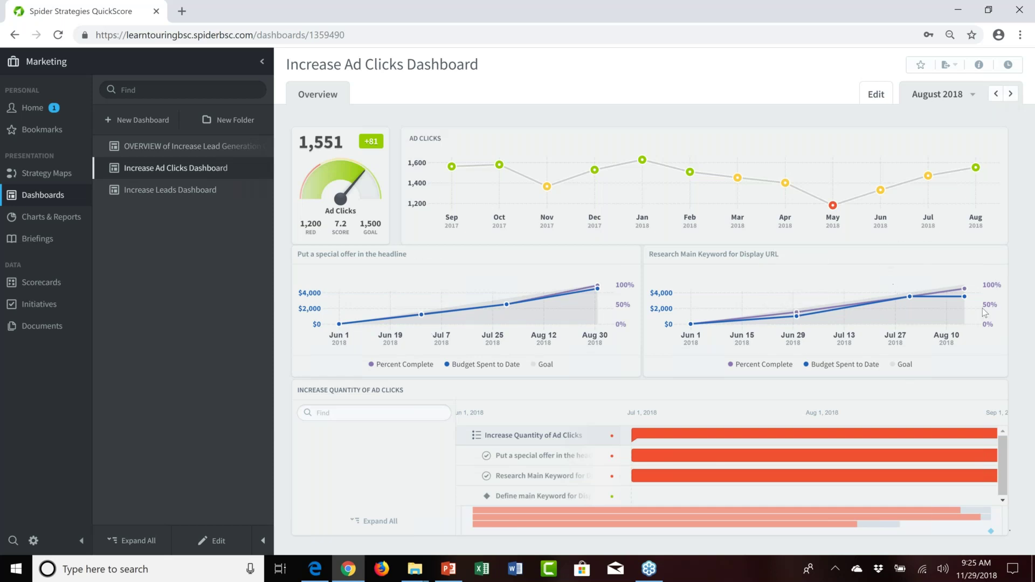
pyautogui.moveTo(953, 302)
pyautogui.click(1012, 95)
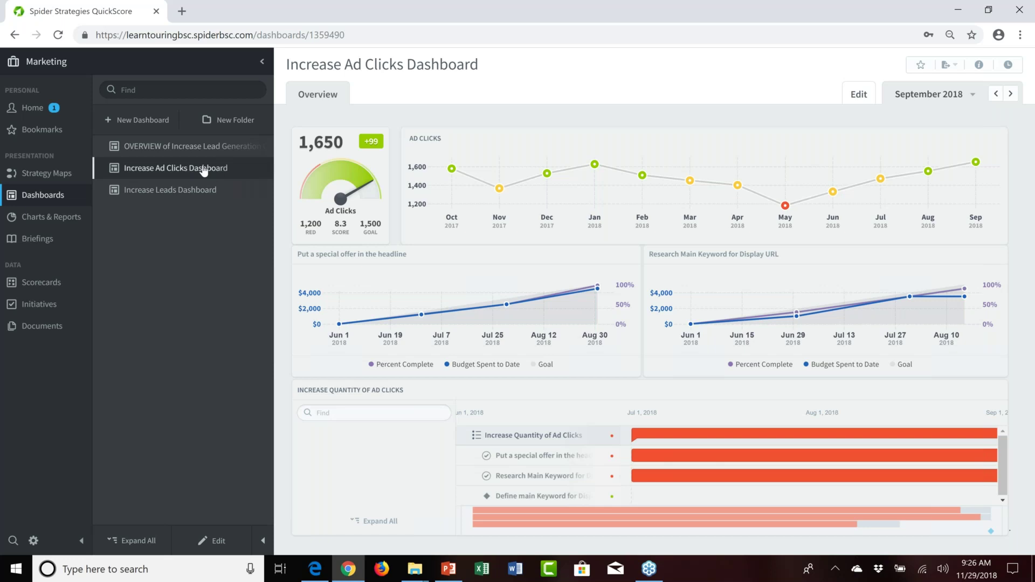
# Examine the Increase Leads Dashboard for September 2018, checking the July, August and September points of the Leads history
pyautogui.click(176, 194)
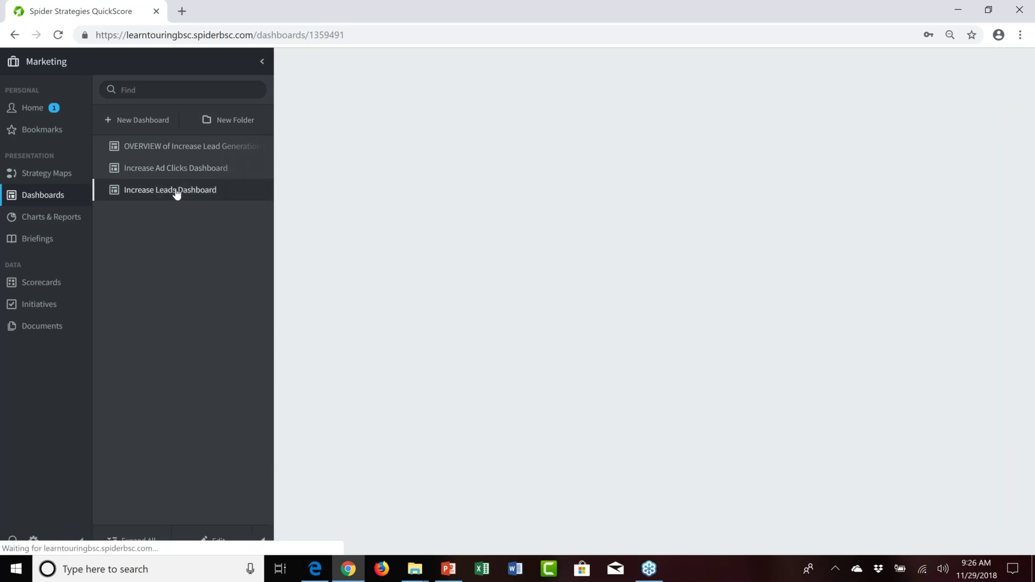
pyautogui.moveTo(885, 223)
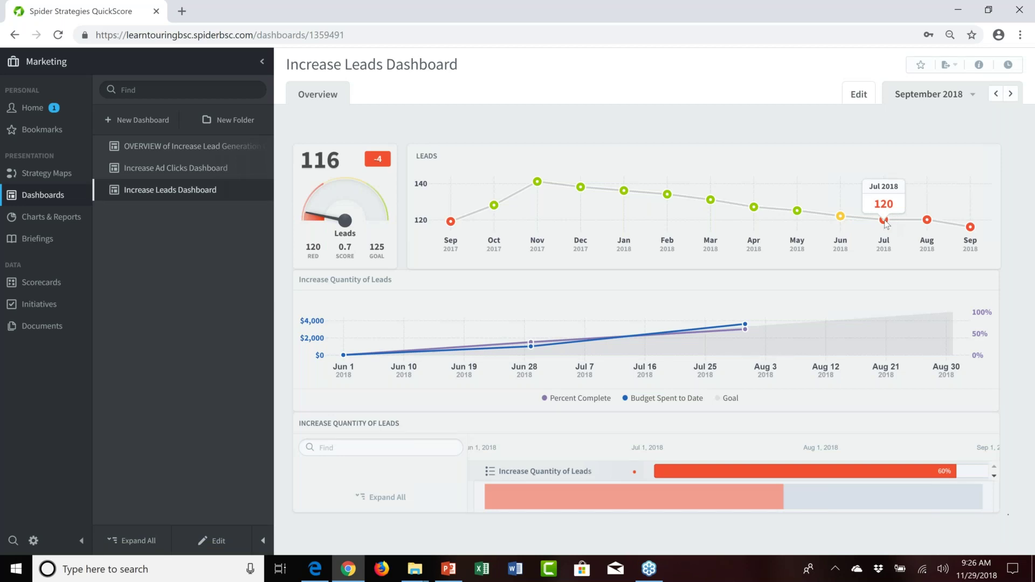
pyautogui.moveTo(928, 220)
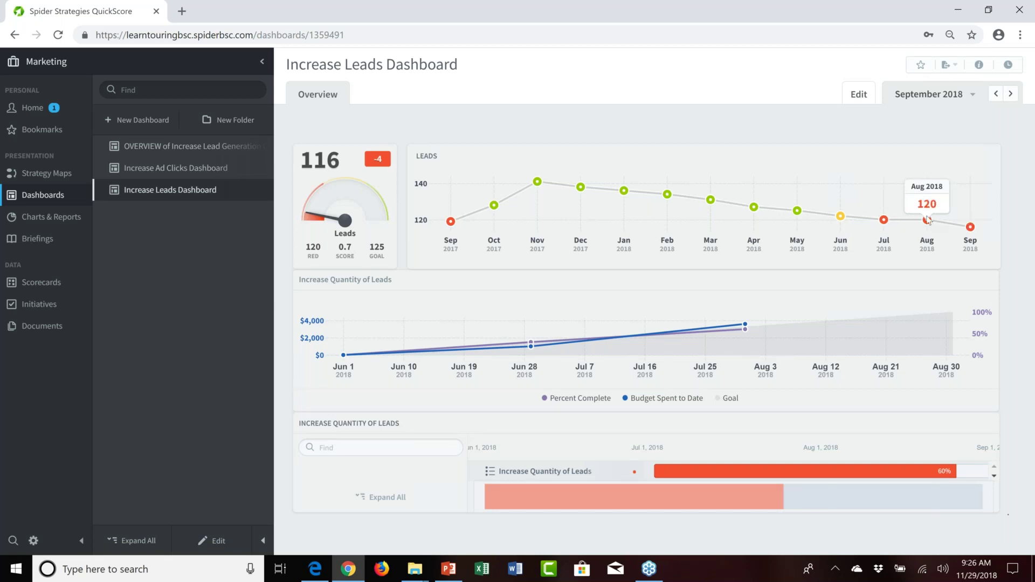
pyautogui.moveTo(973, 225)
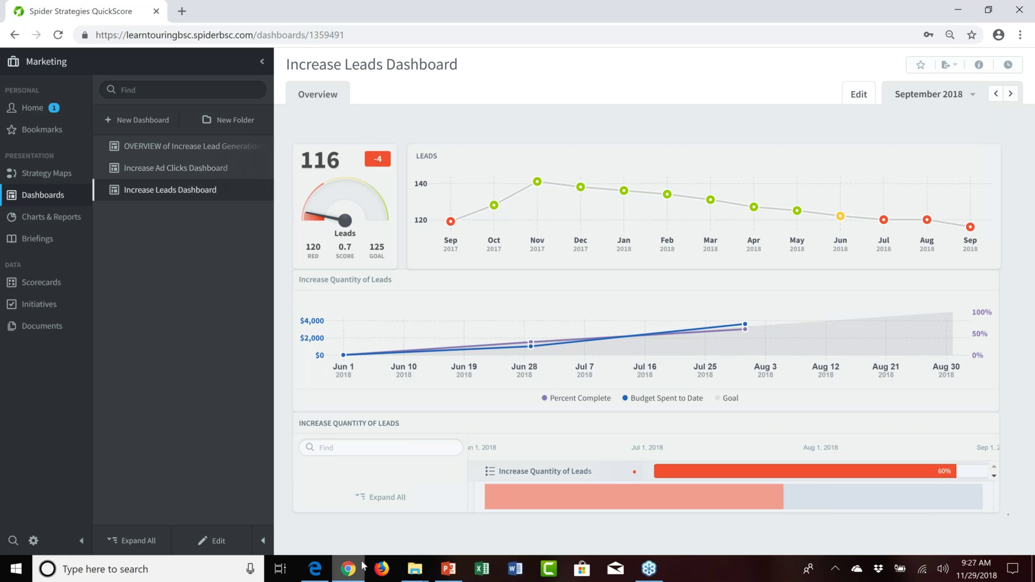
# Switch to PowerPoint, run the slide show from the current Demonstration slide, and advance to the Back to the Basics slide
pyautogui.click(449, 575)
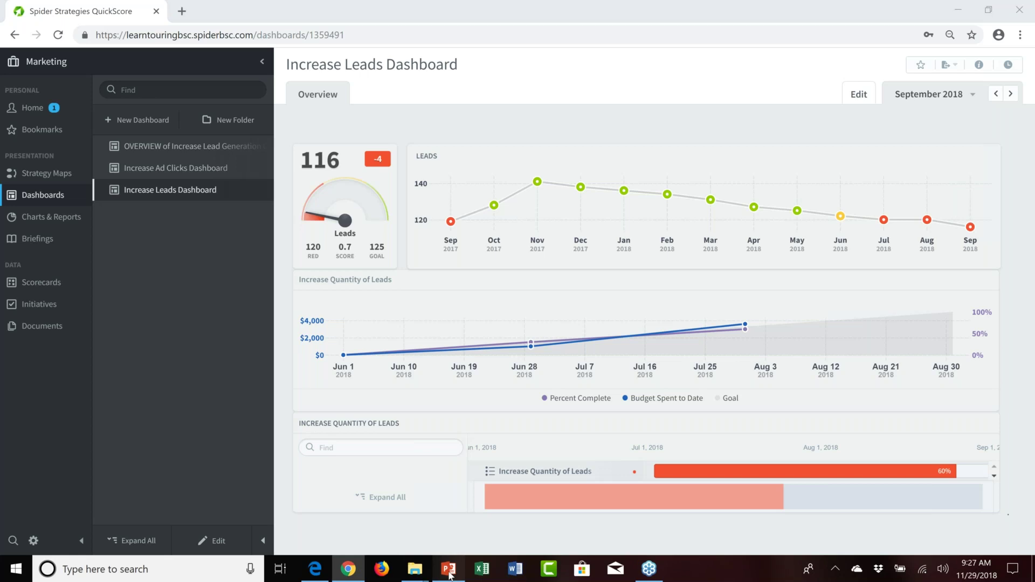
pyautogui.hotkey('shift', 'F5')
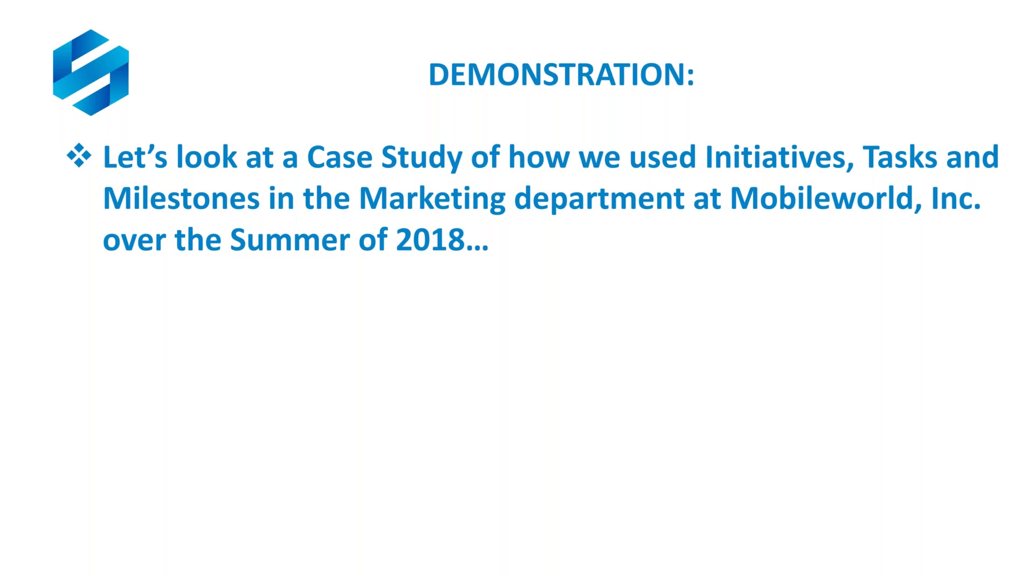
pyautogui.press('Right')
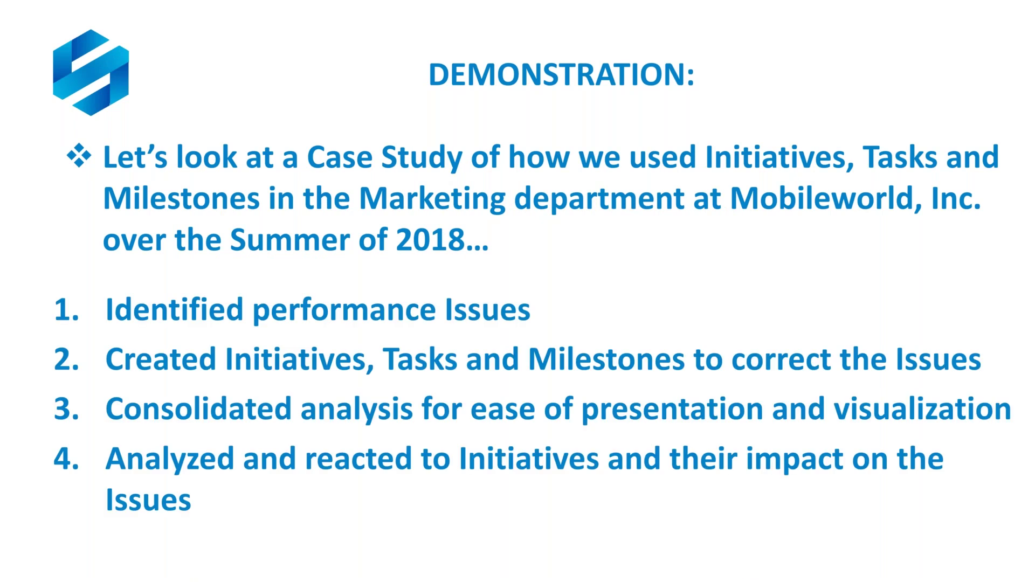
pyautogui.press('Right')
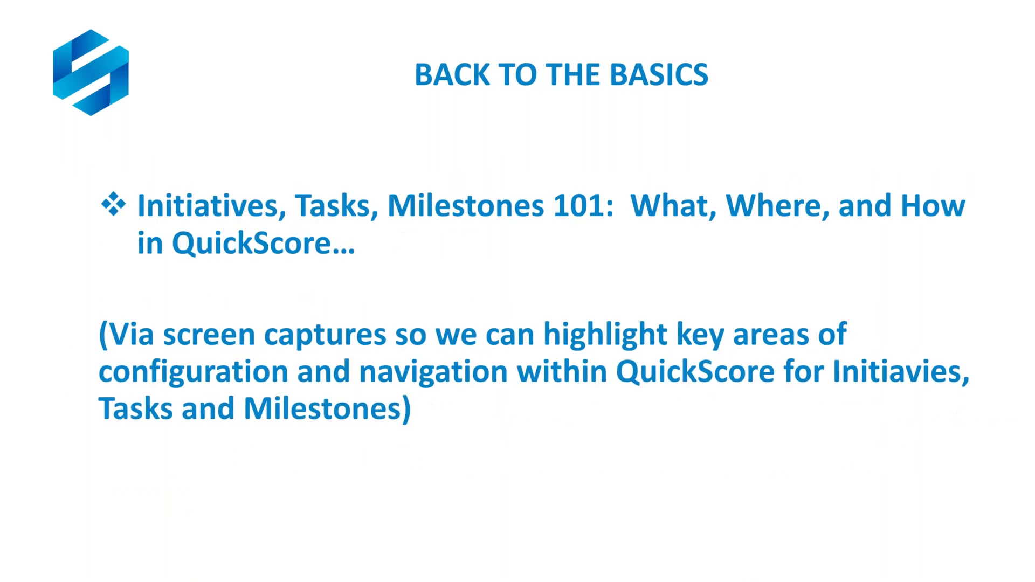
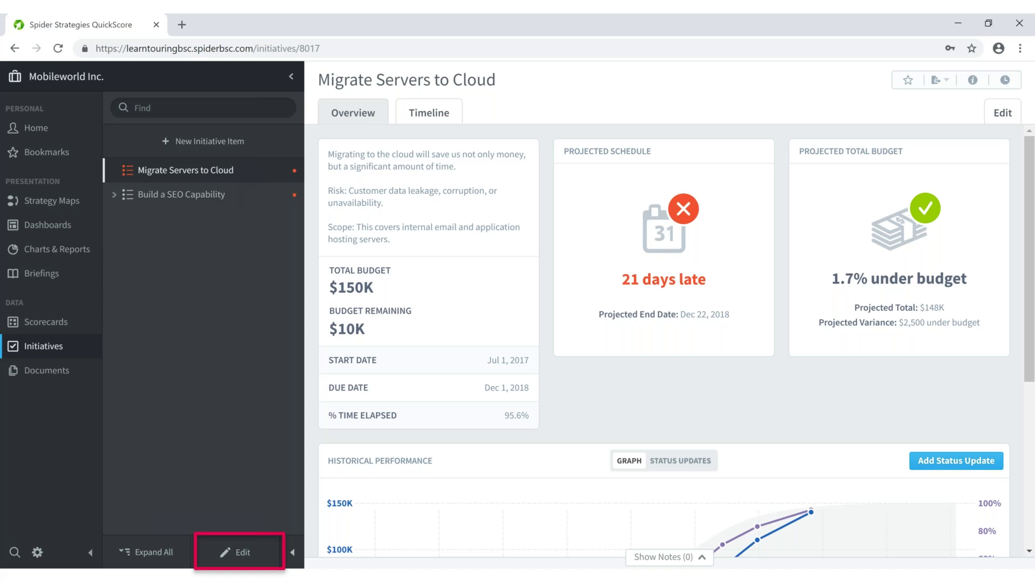
pyautogui.click(236, 552)
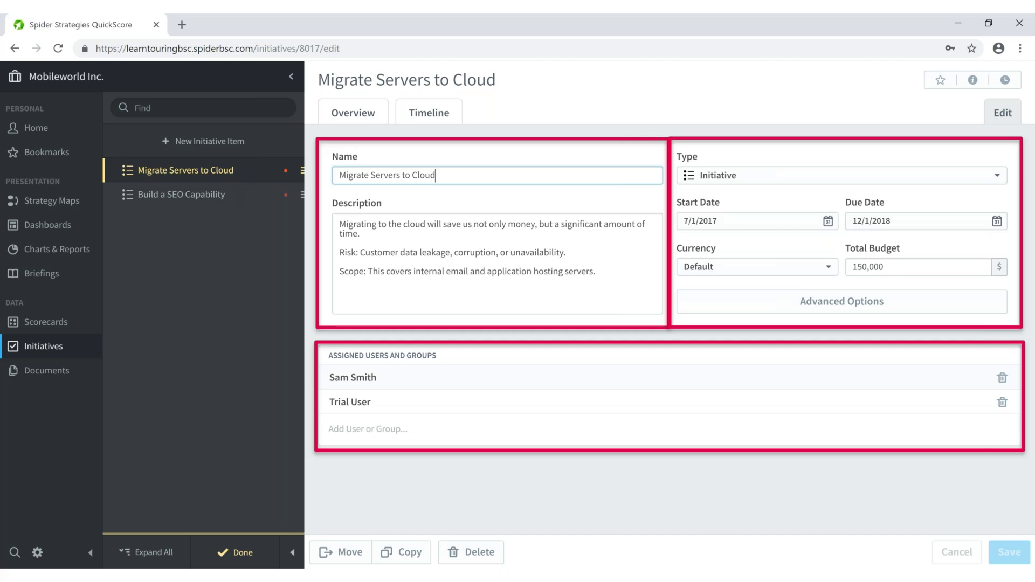
pyautogui.click(841, 175)
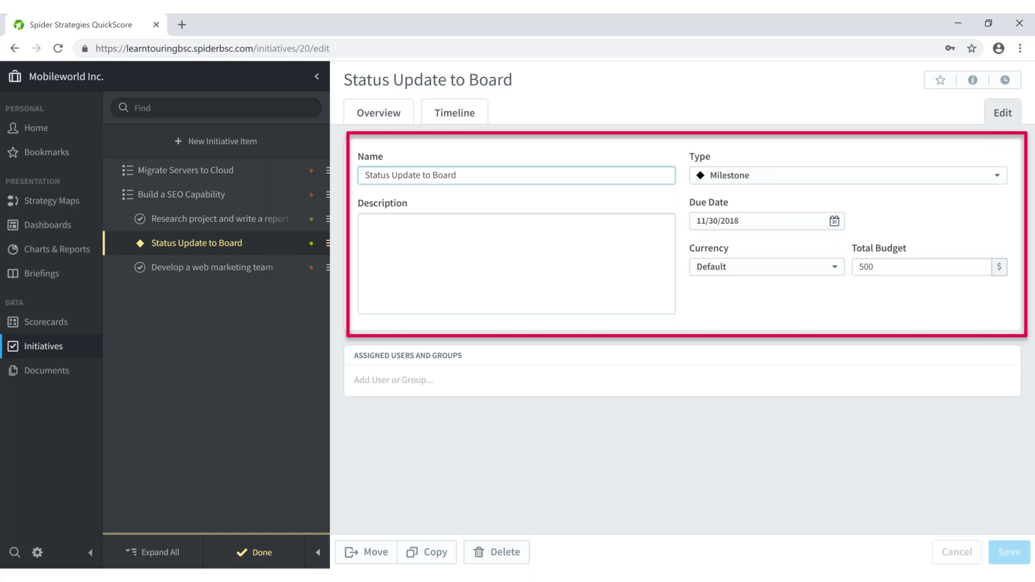
pyautogui.click(211, 267)
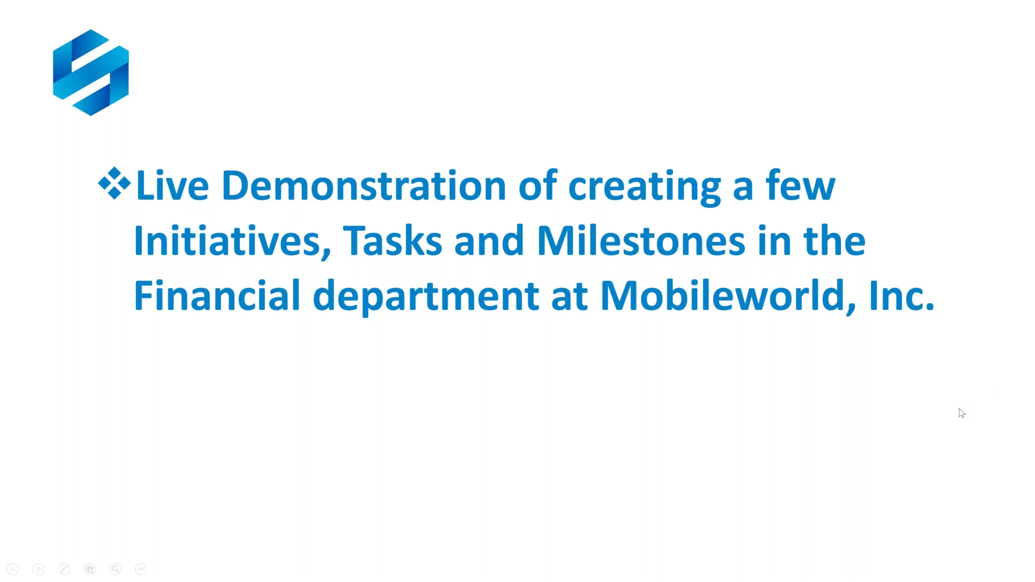
# End the slide show and switch back to QuickScore in Chrome
pyautogui.press('Escape')
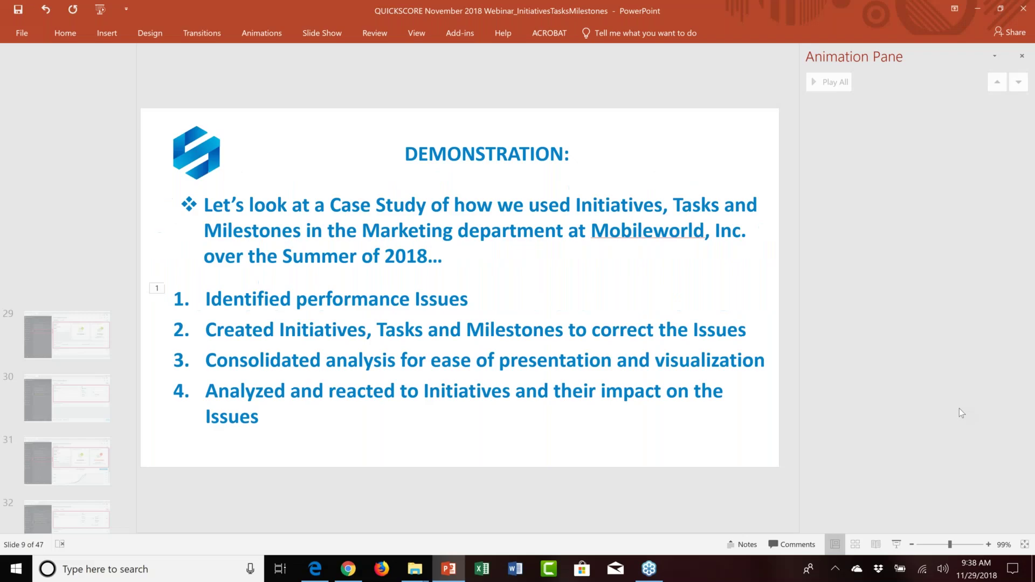
pyautogui.click(349, 570)
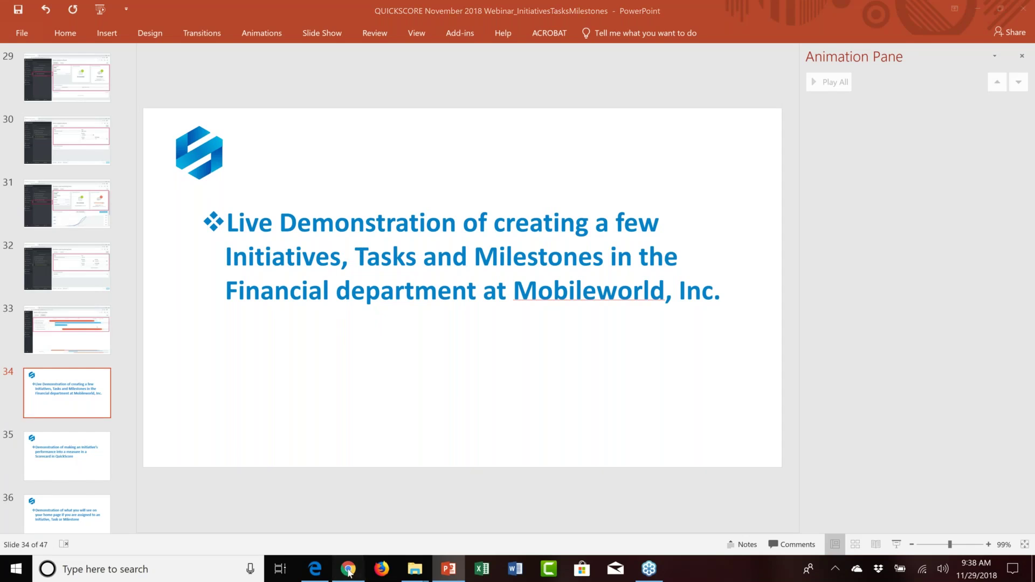
pyautogui.click(349, 570)
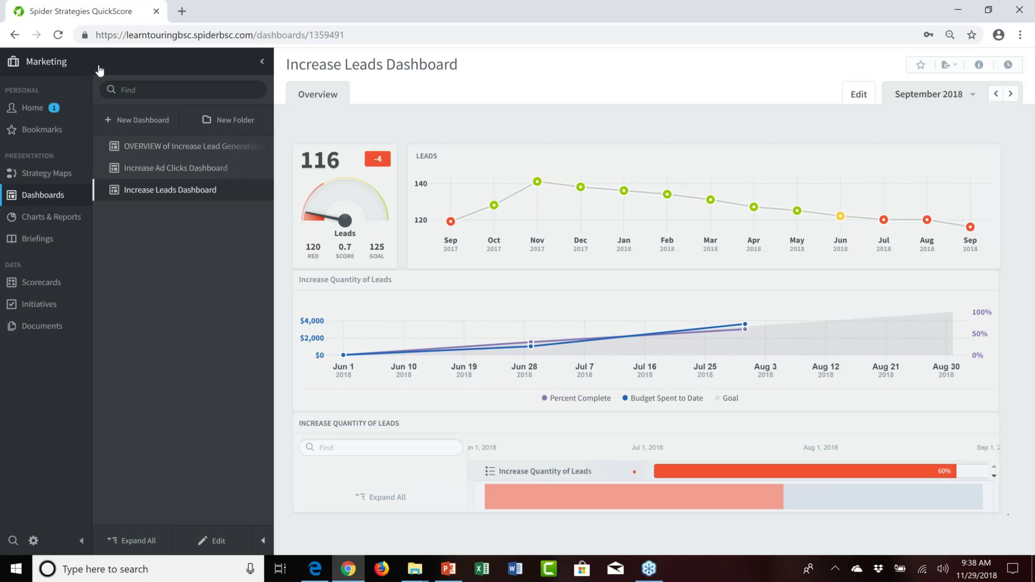
# Select the Financial organization, show its Financial Profit and Loss scorecard, and expand the Revenue perspective
pyautogui.click(100, 70)
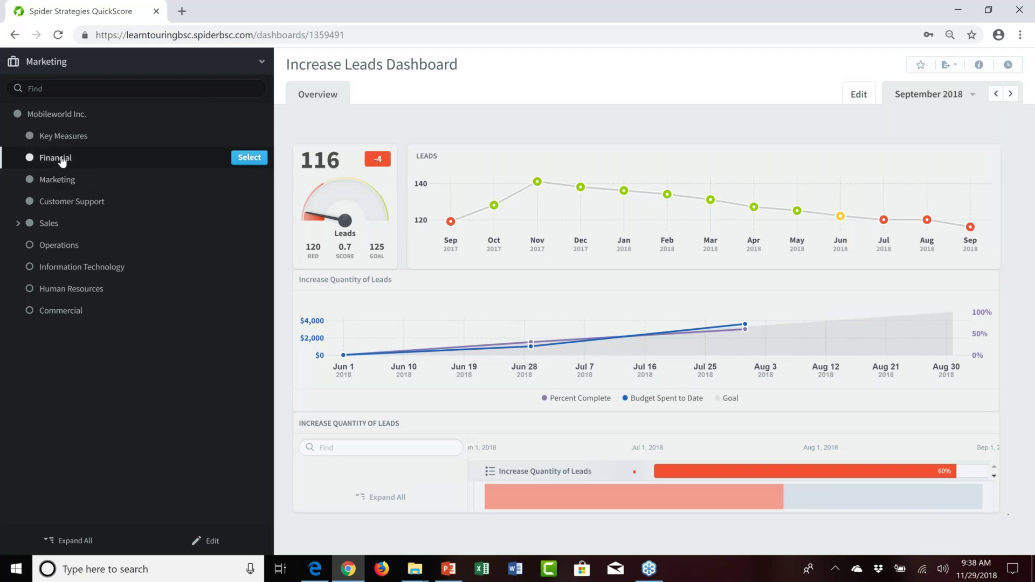
pyautogui.click(249, 157)
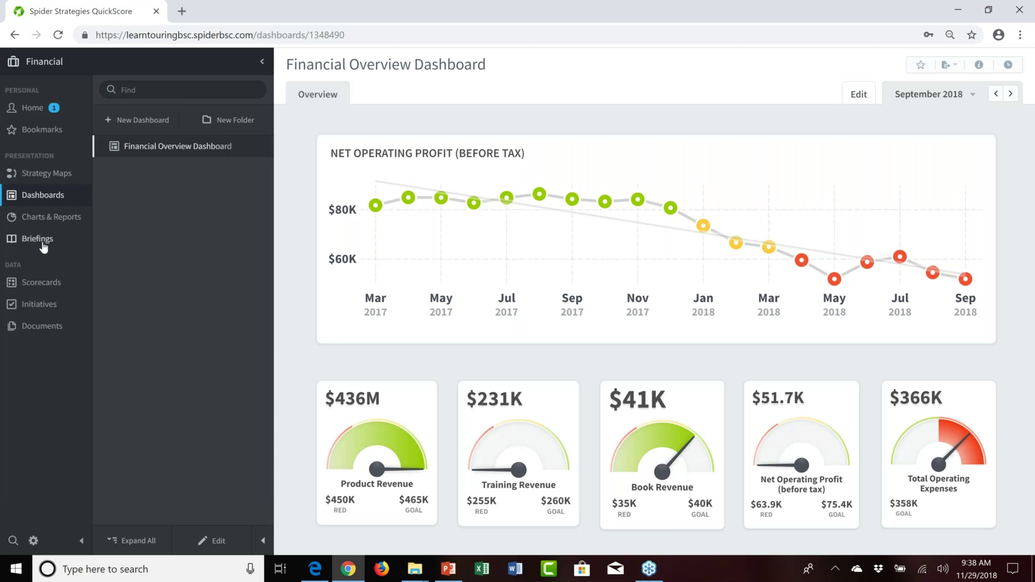
pyautogui.click(41, 284)
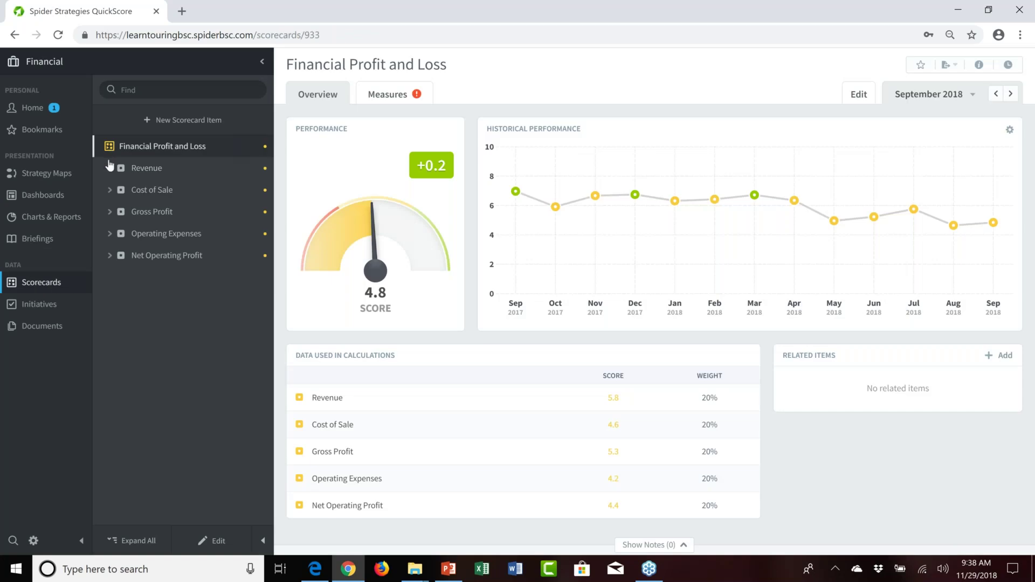
pyautogui.click(110, 168)
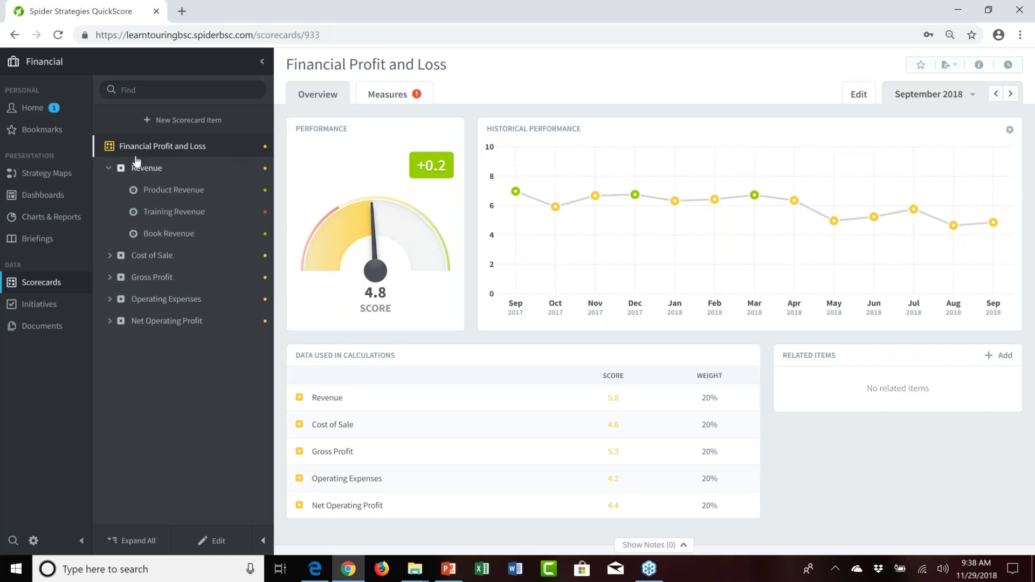
# Examine the Training Revenue measure's performance and history for September and October 2018
pyautogui.click(178, 216)
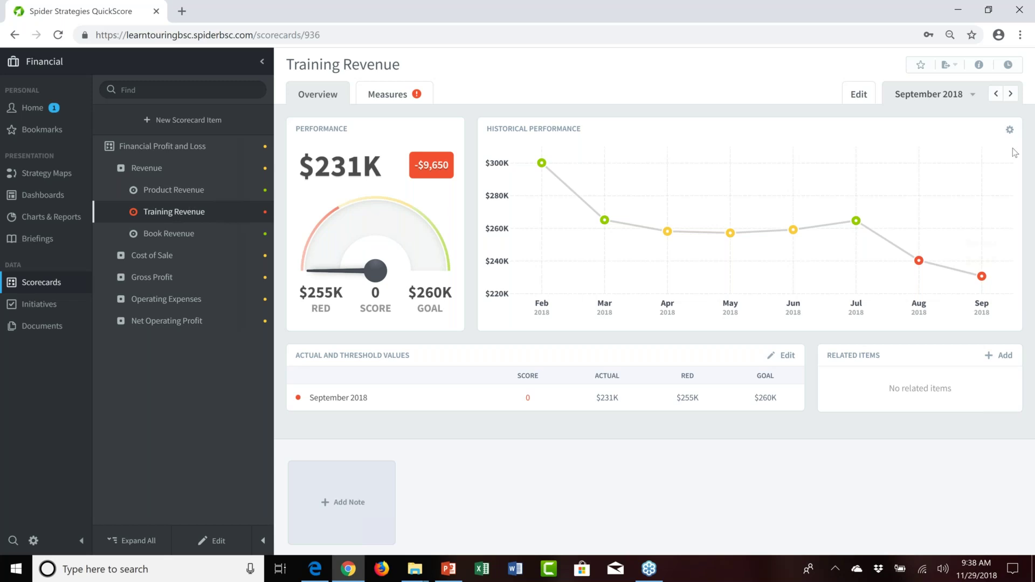
pyautogui.click(1010, 94)
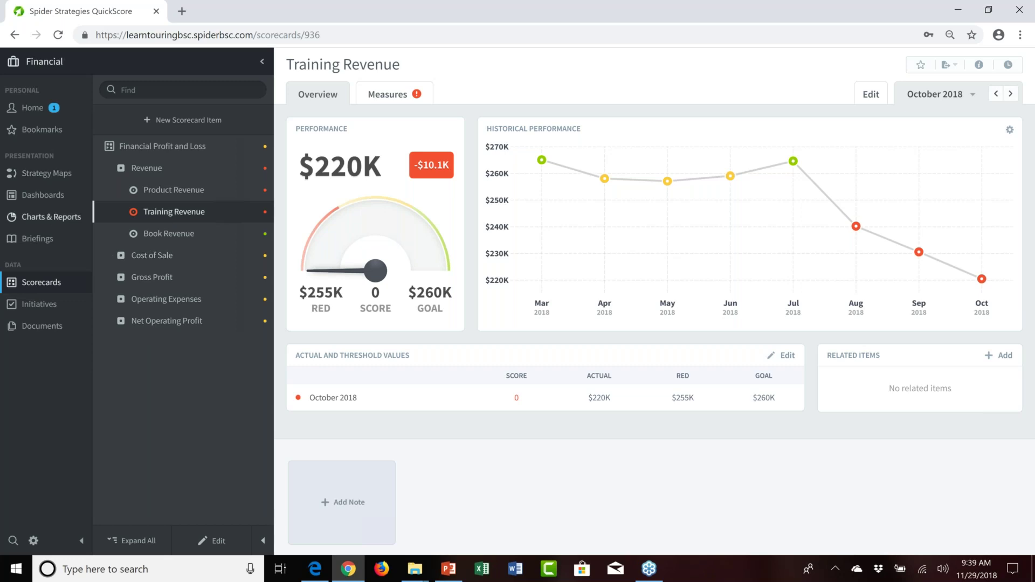
# Start a new initiative in the Financial organization and name it Develop Training Internally
pyautogui.click(48, 305)
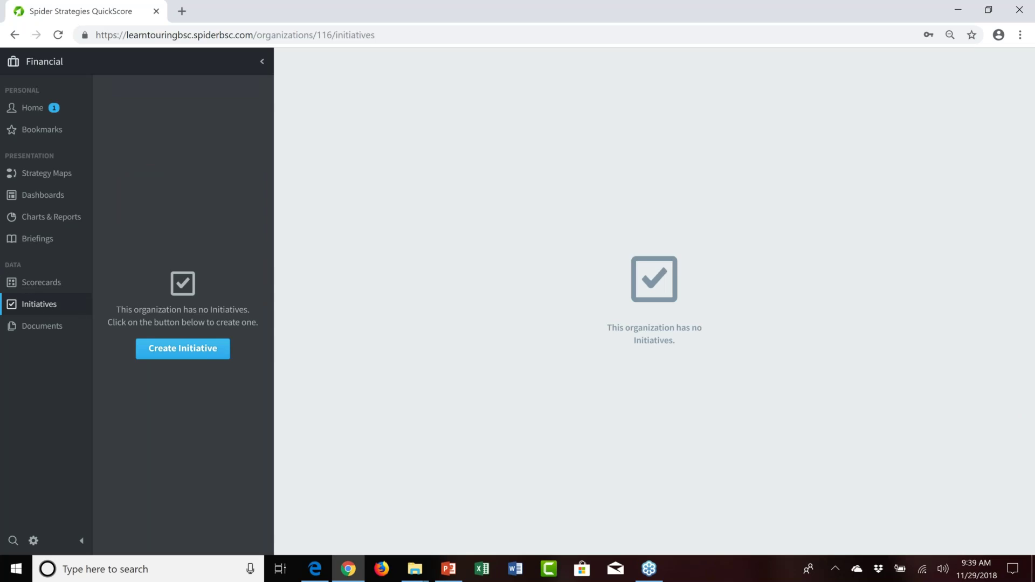
pyautogui.click(187, 351)
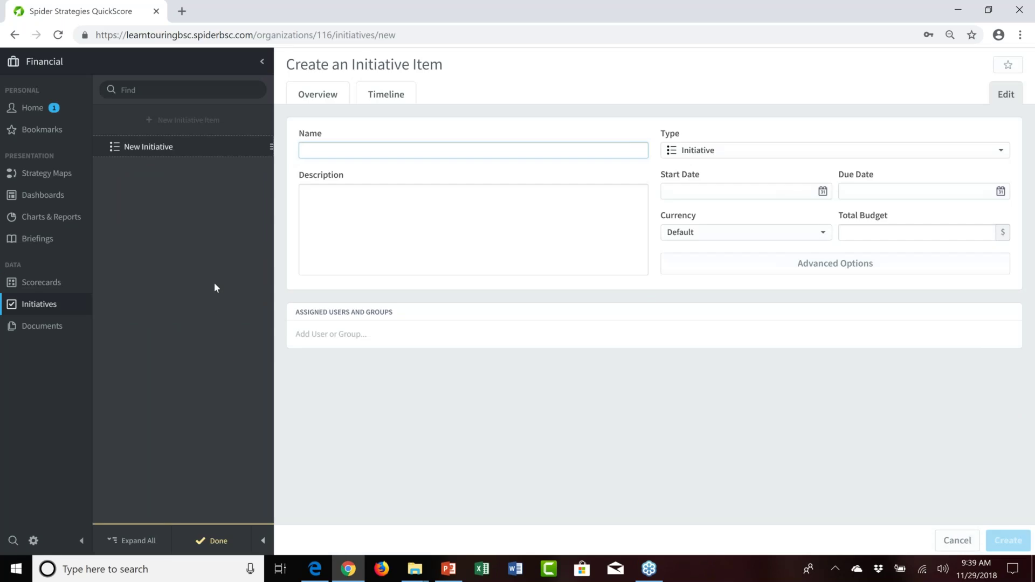
pyautogui.write('Develop Train')
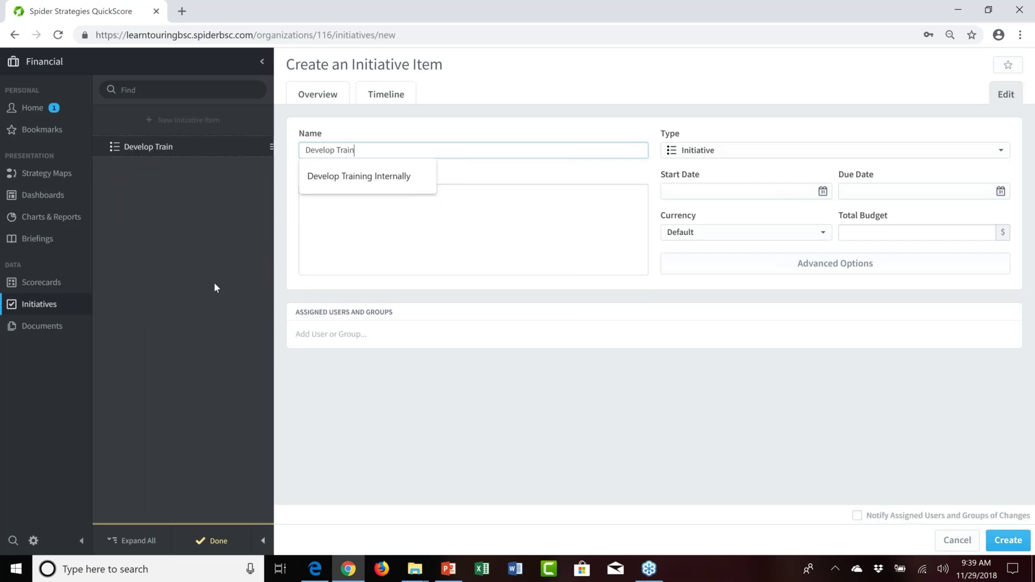
pyautogui.write('ing')
pyautogui.press('BackSpace')
pyautogui.press('BackSpace')
pyautogui.press('BackSpace')
pyautogui.press('BackSpace')
pyautogui.press('BackSpace')
pyautogui.write('ining IN')
pyautogui.press('Down')
pyautogui.press('Return')
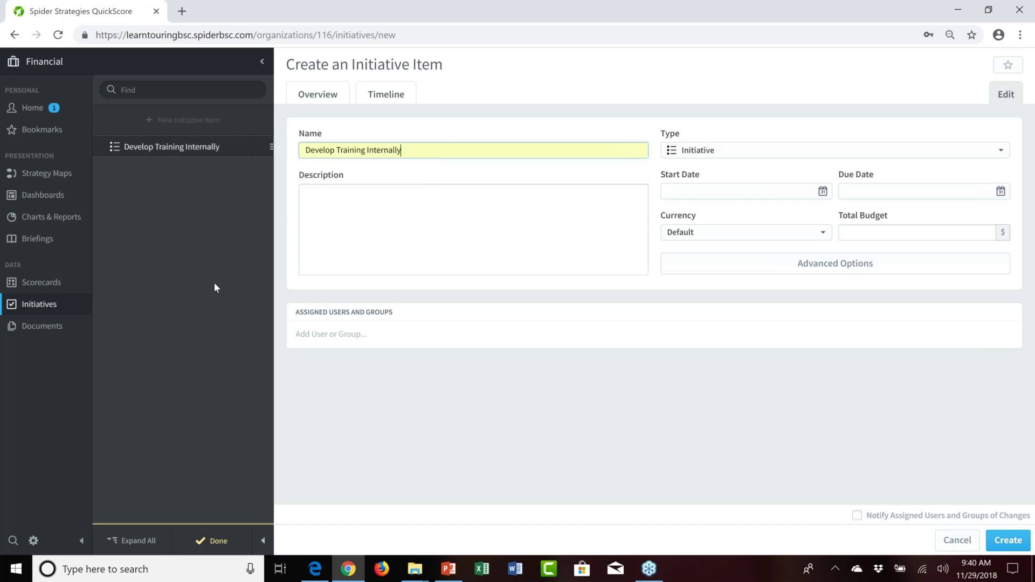
# Keep the item's type as Initiative, assign the responsible user, and create the initiative
pyautogui.click(732, 156)
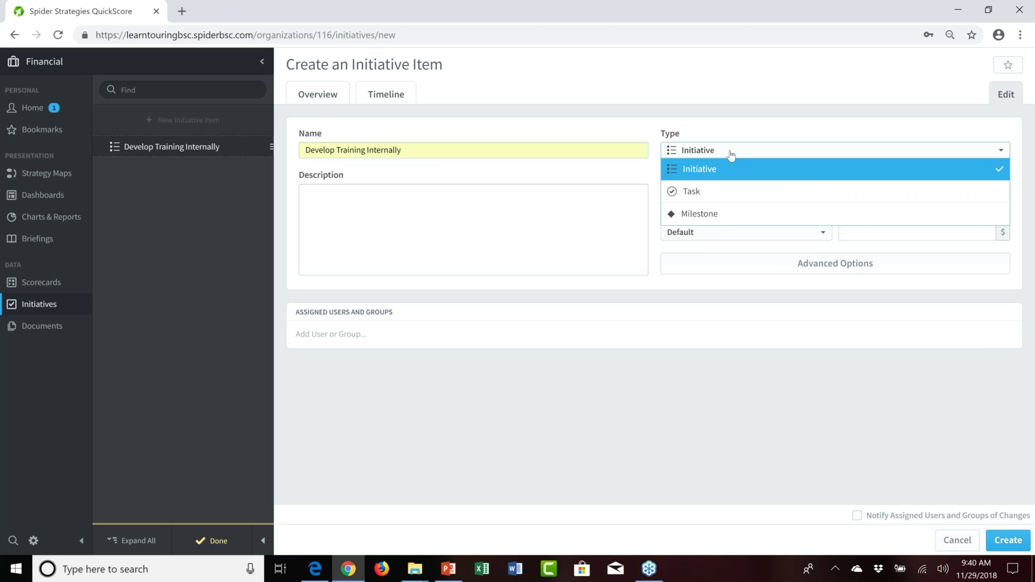
pyautogui.click(731, 154)
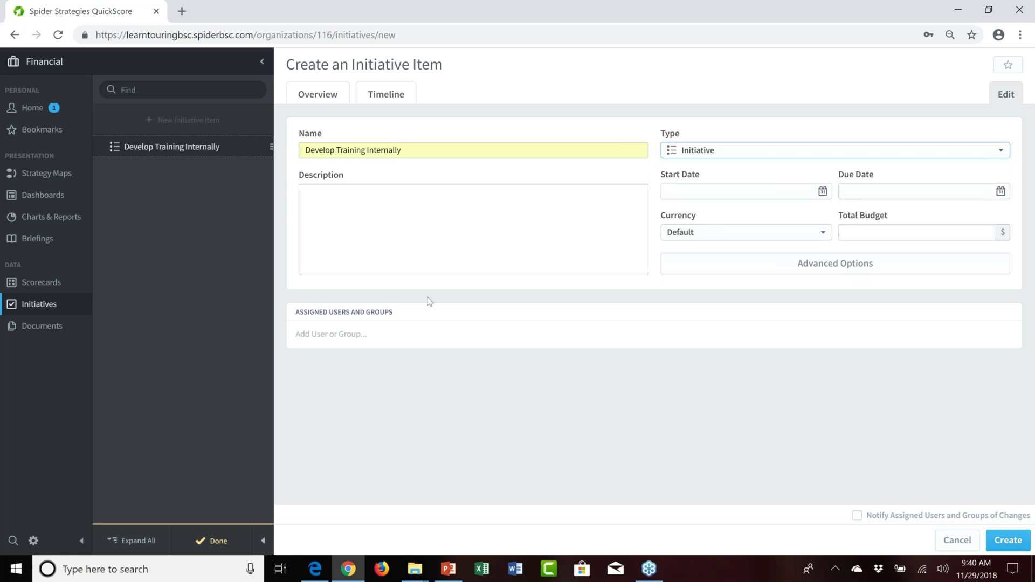
pyautogui.click(316, 335)
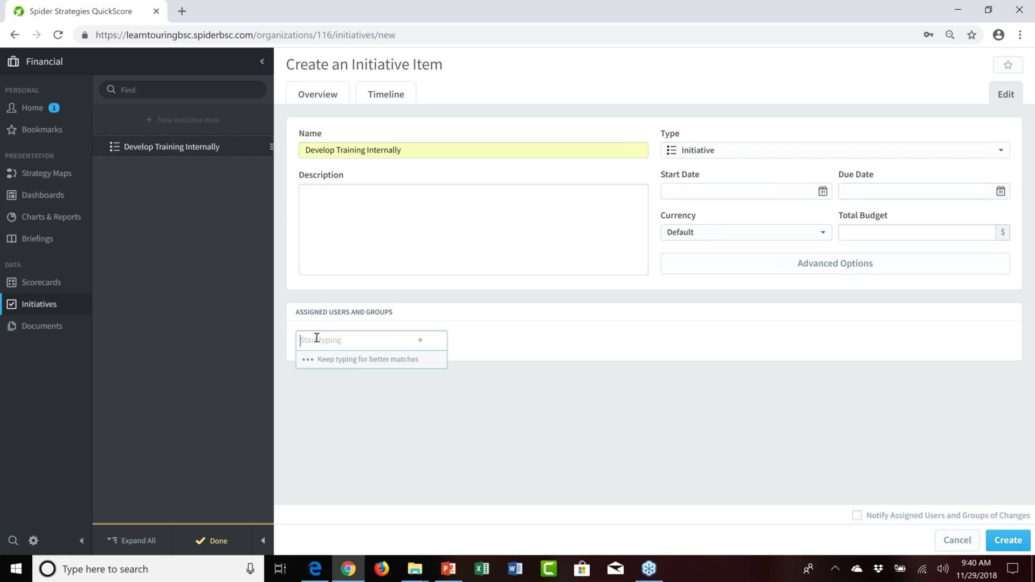
pyautogui.write('tee')
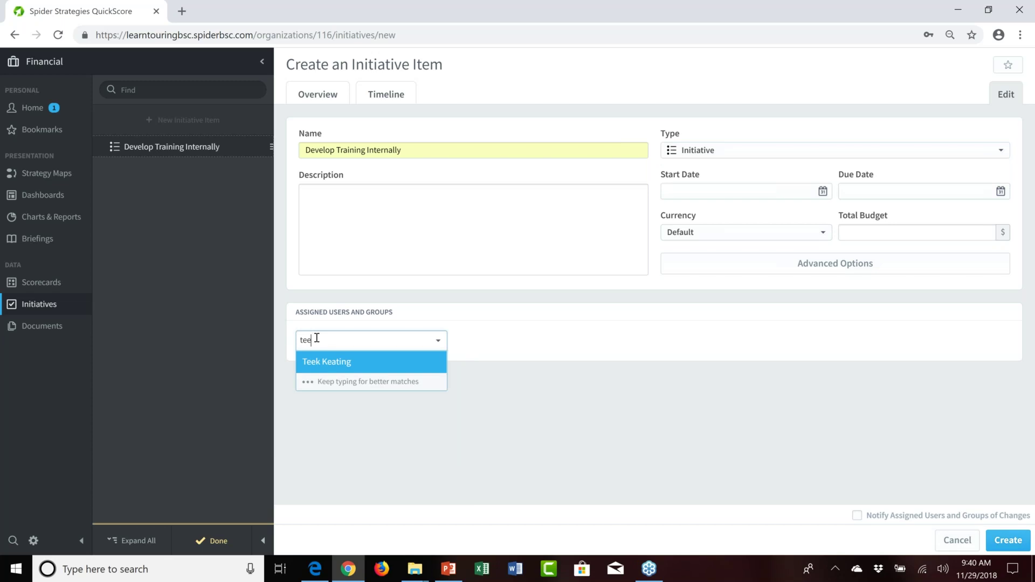
pyautogui.click(346, 363)
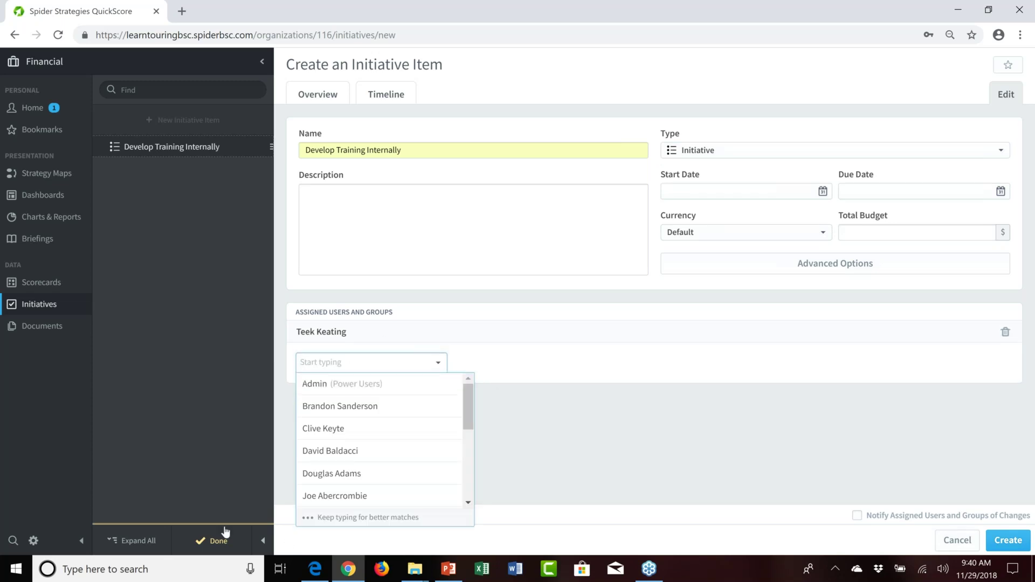
pyautogui.click(162, 151)
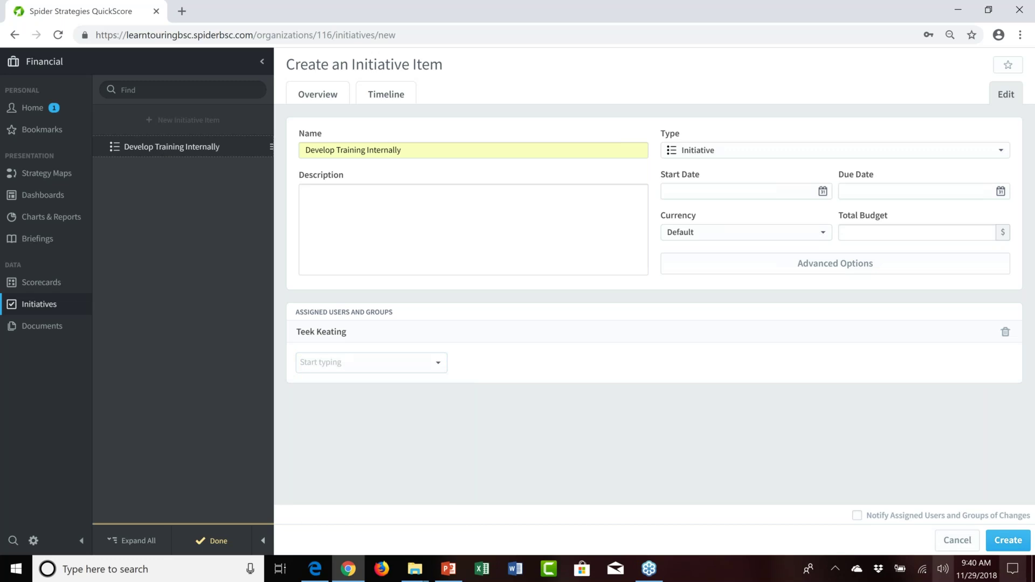
pyautogui.click(995, 541)
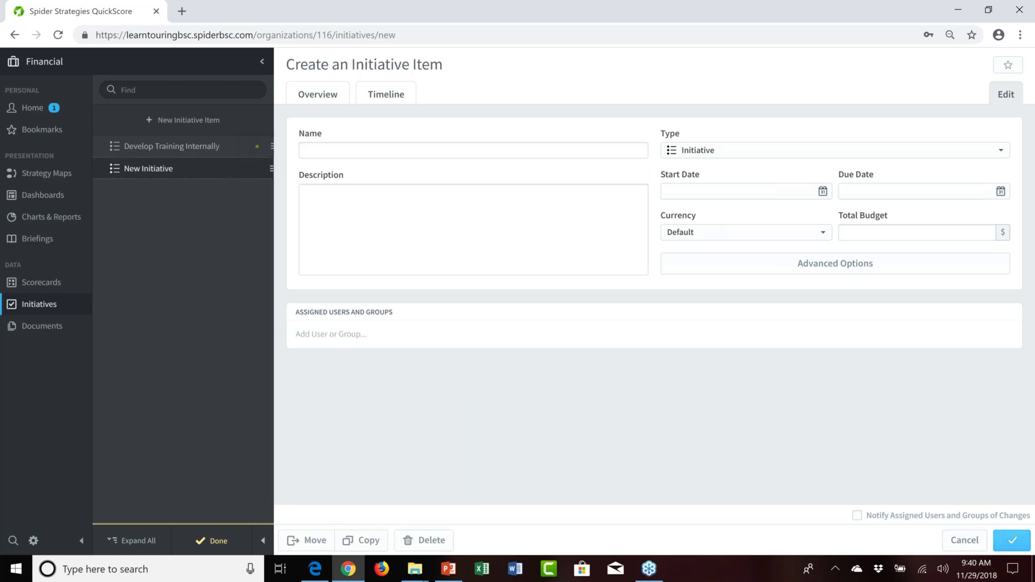
# Start a new item under Develop Training Internally, named Recruit a Training Manager, with the type Task
pyautogui.click(148, 146)
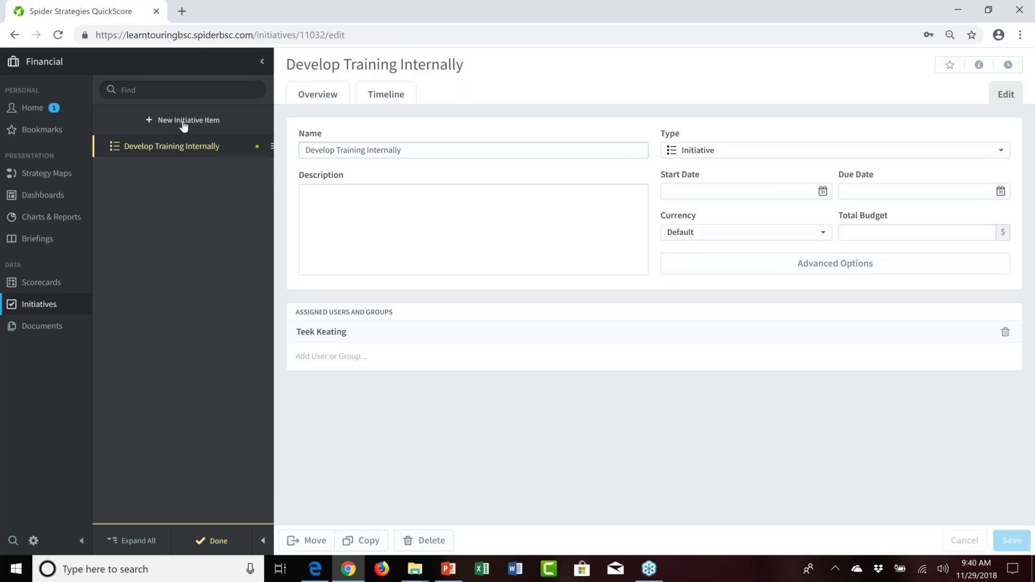
pyautogui.click(184, 124)
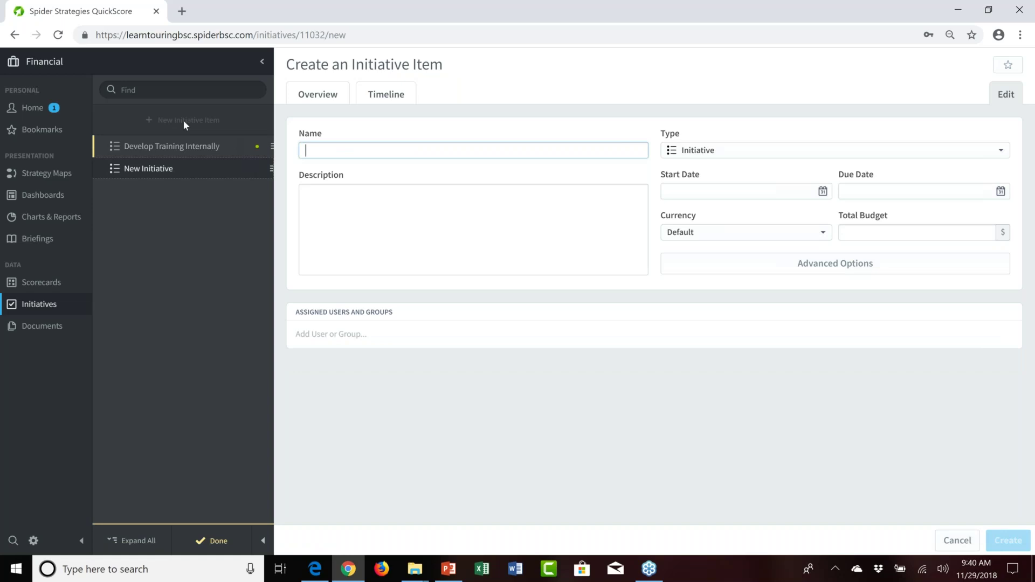
pyautogui.write('Recruit a Training')
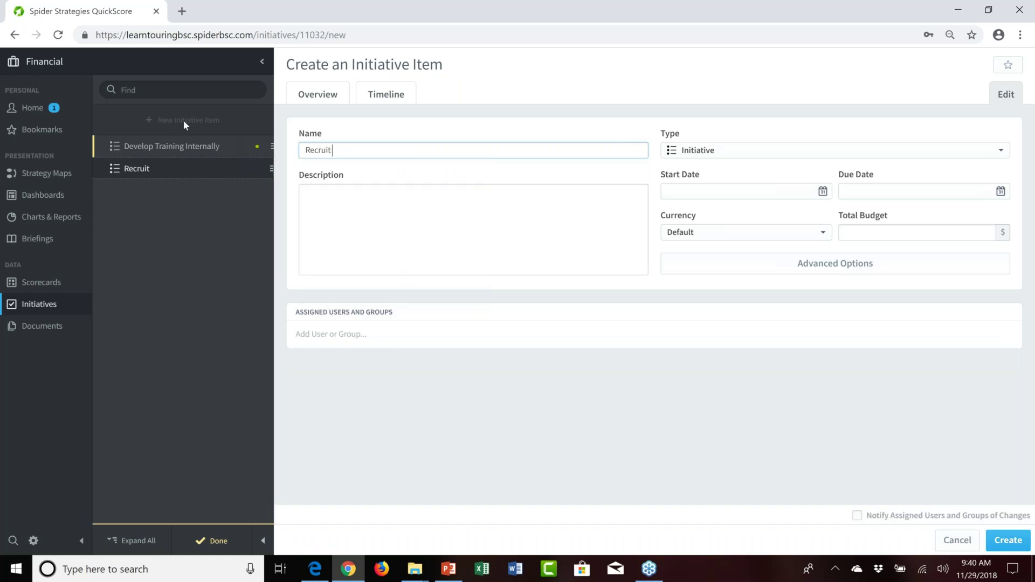
pyautogui.write(' Manager')
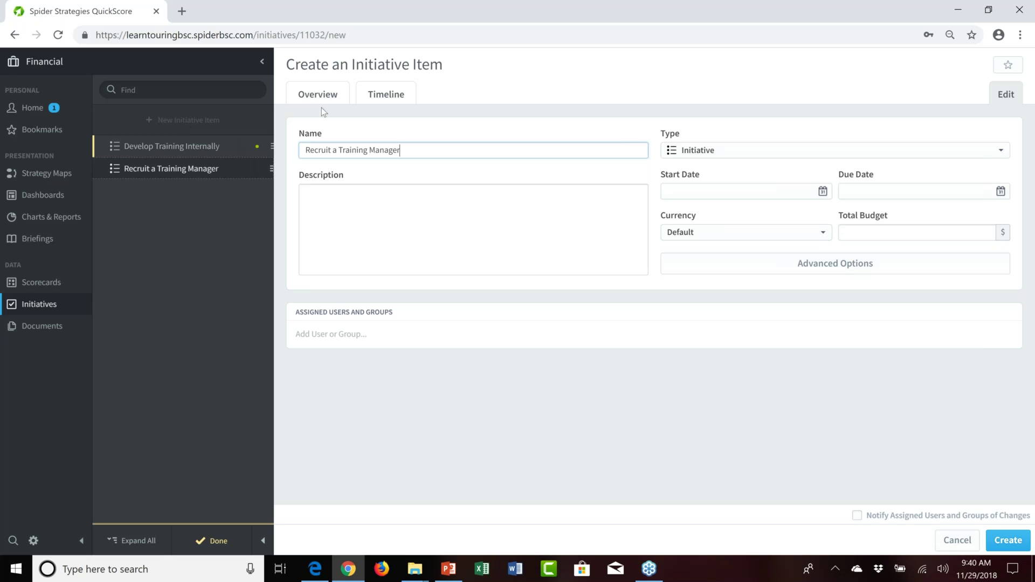
pyautogui.click(734, 156)
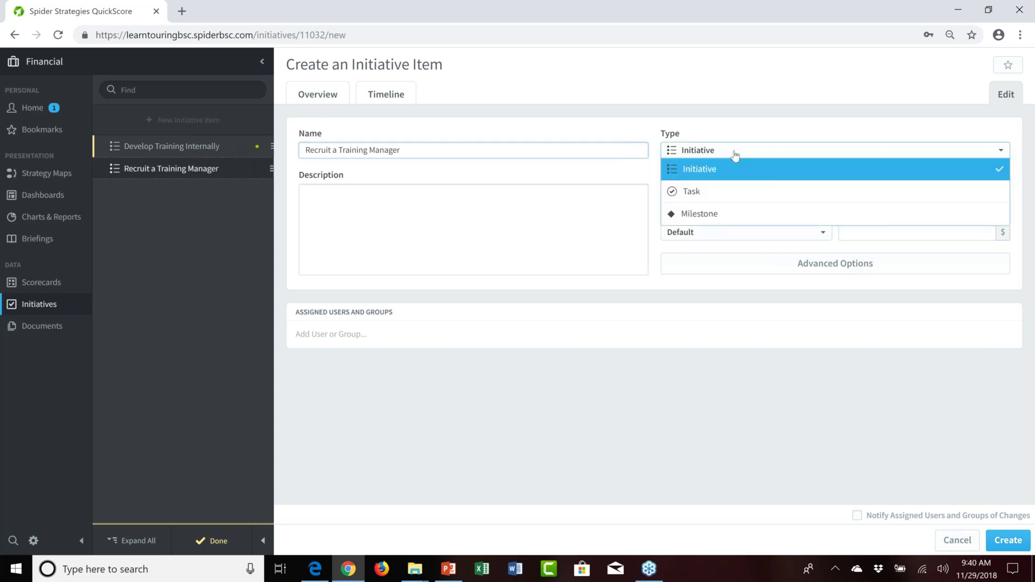
pyautogui.click(693, 191)
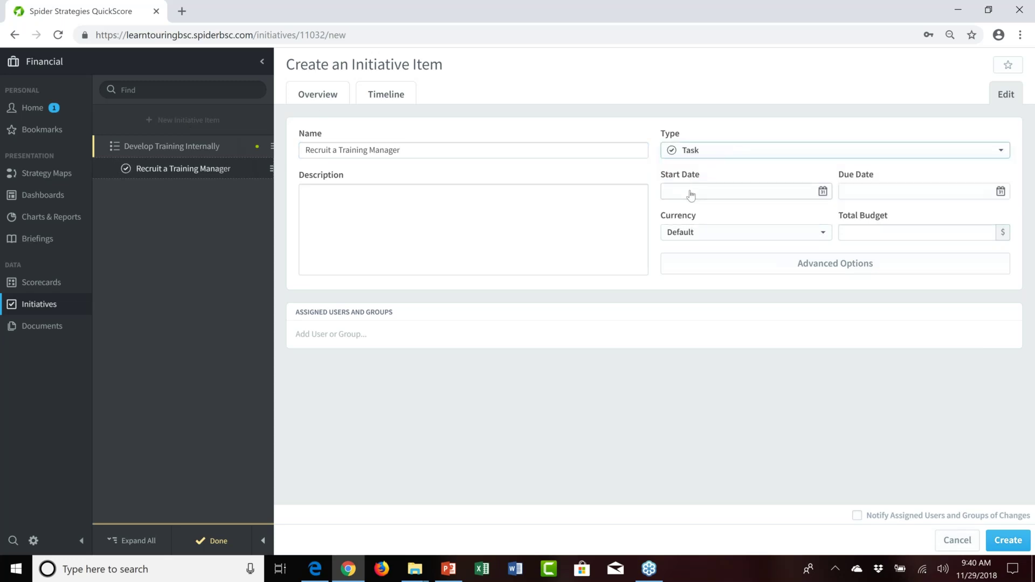
# Set the Recruit a Training Manager task's start date to 12/1/2018 and due date to 1/31/2019
pyautogui.click(684, 194)
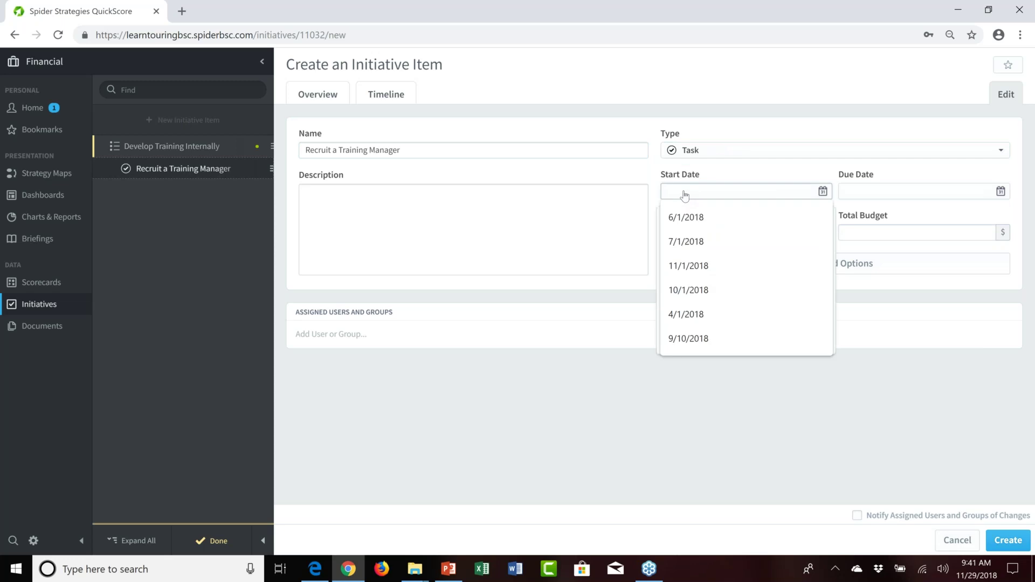
pyautogui.write('12')
pyautogui.click(693, 219)
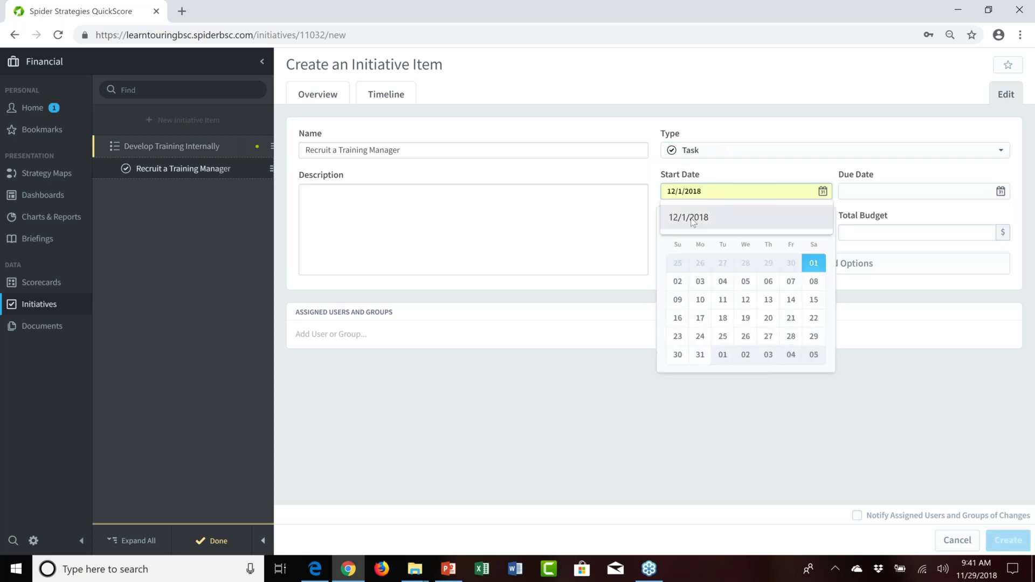
pyautogui.click(851, 192)
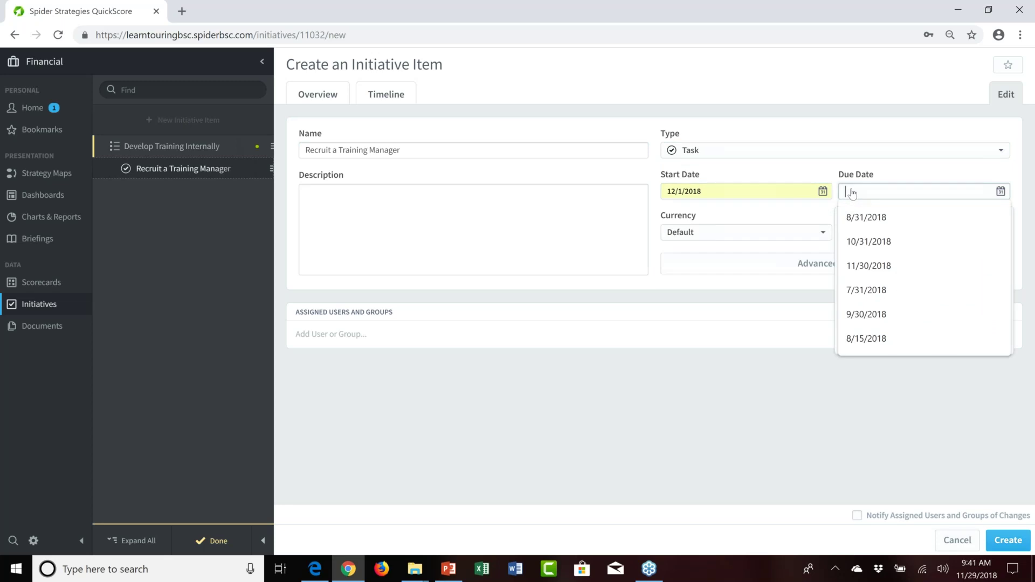
pyautogui.write('1/31/2019')
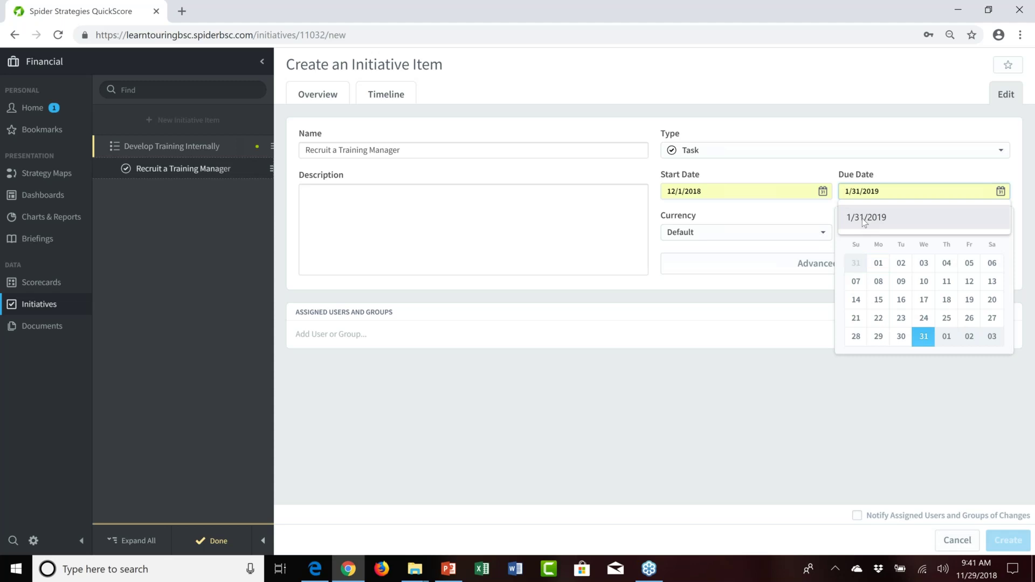
pyautogui.click(862, 218)
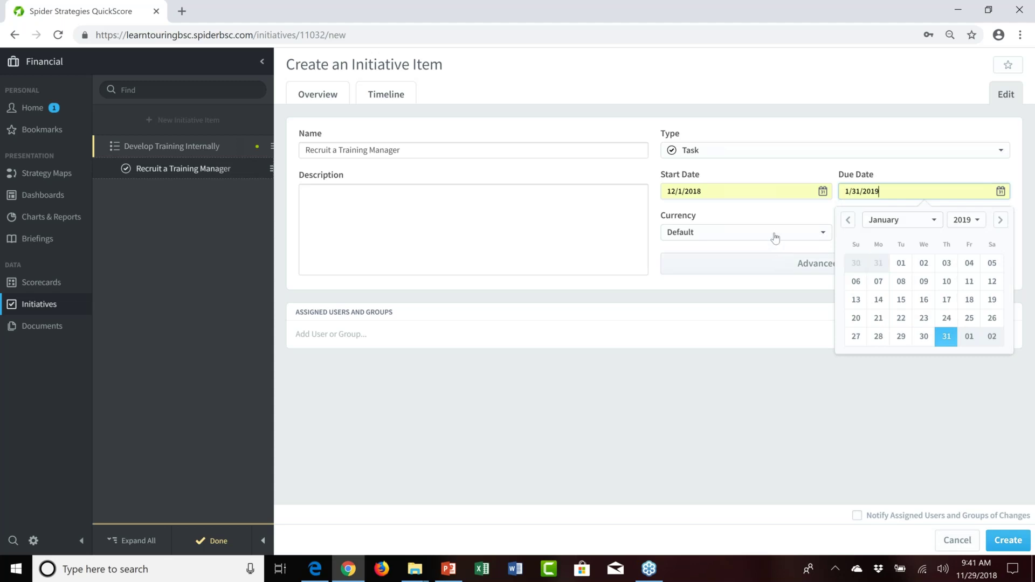
pyautogui.press('Tab')
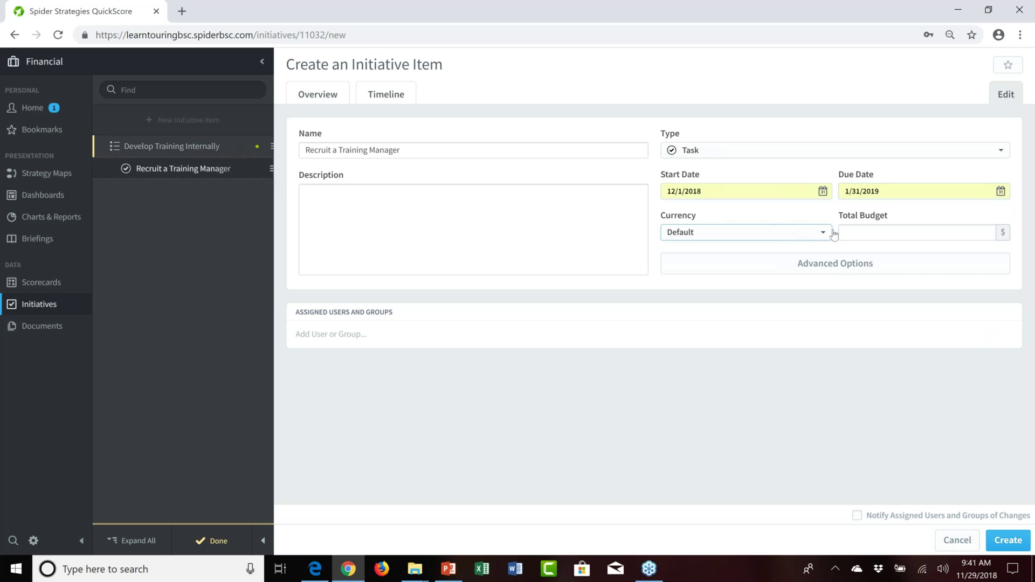
# Give the recruiting task a total budget of $10000, assign the responsible user, and create the task
pyautogui.click(858, 237)
pyautogui.write('1')
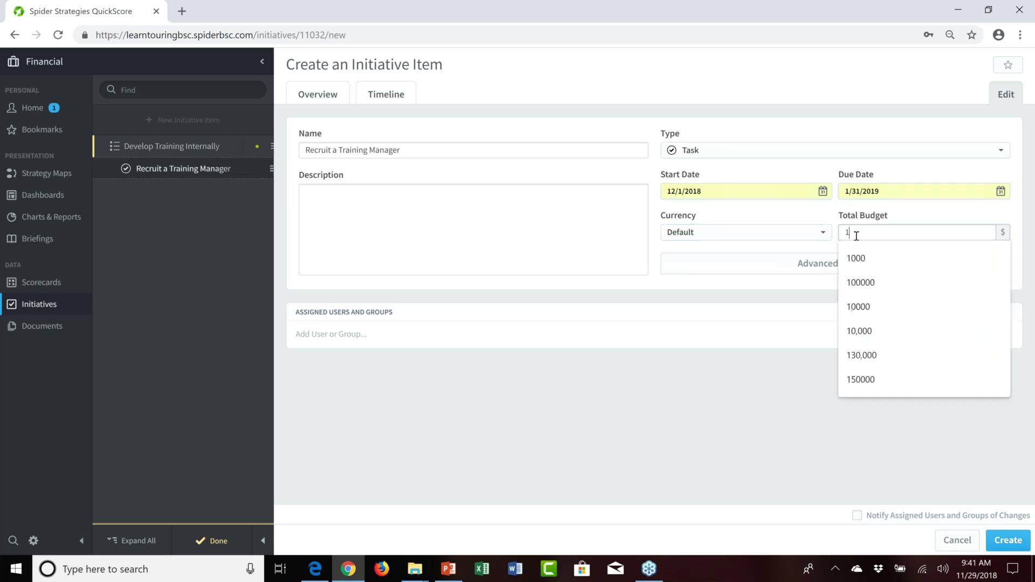
pyautogui.write('0000')
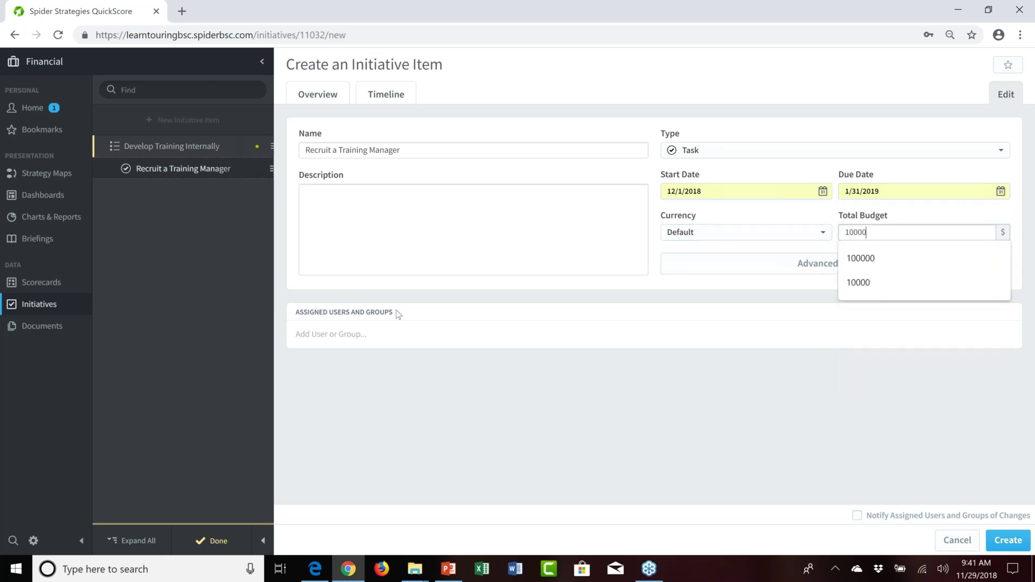
pyautogui.click(345, 334)
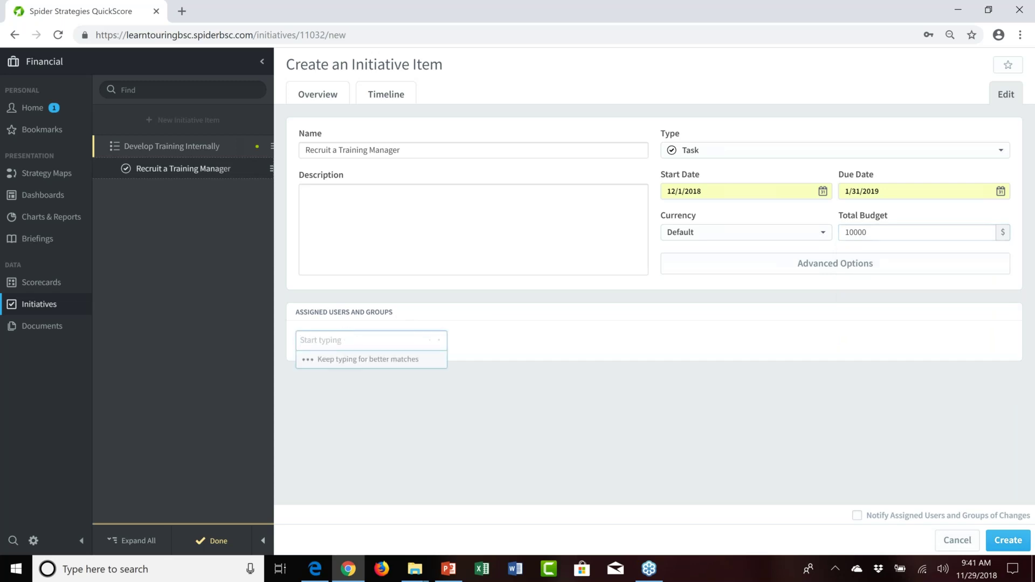
pyautogui.write('t')
pyautogui.click(338, 385)
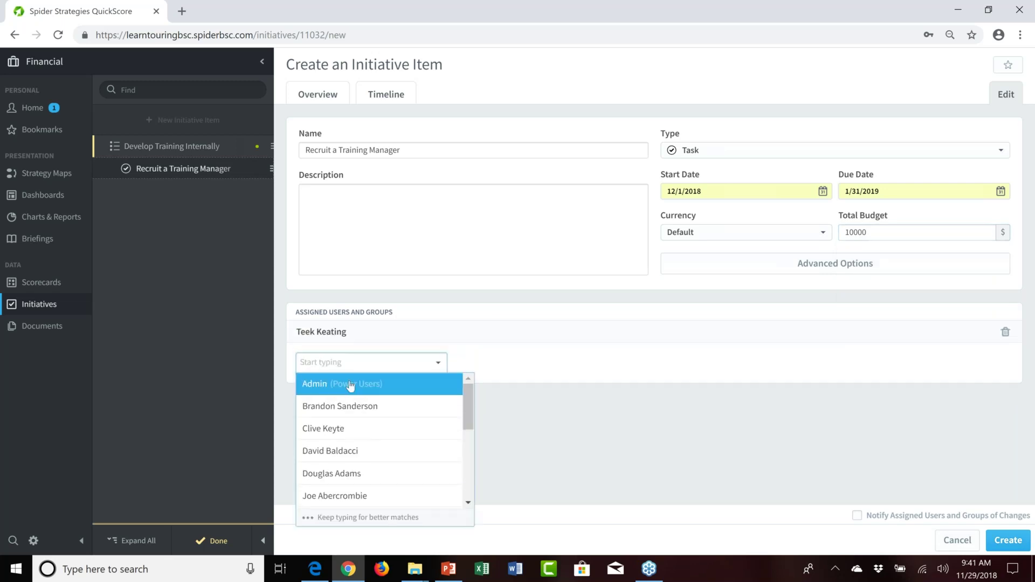
pyautogui.click(1009, 541)
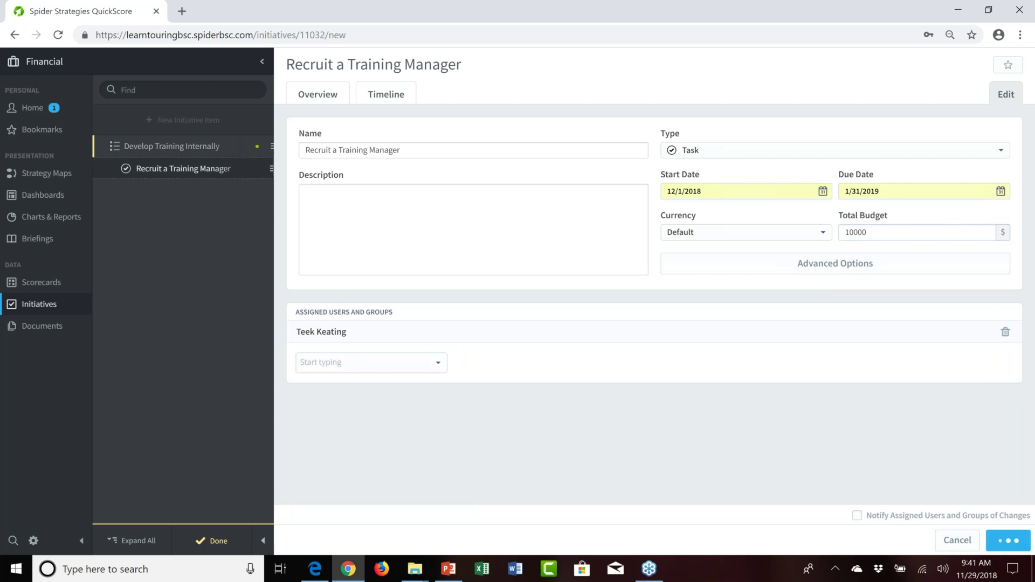
# Name the next new item Hire a Training Manager and set its type to Milestone
pyautogui.click(326, 154)
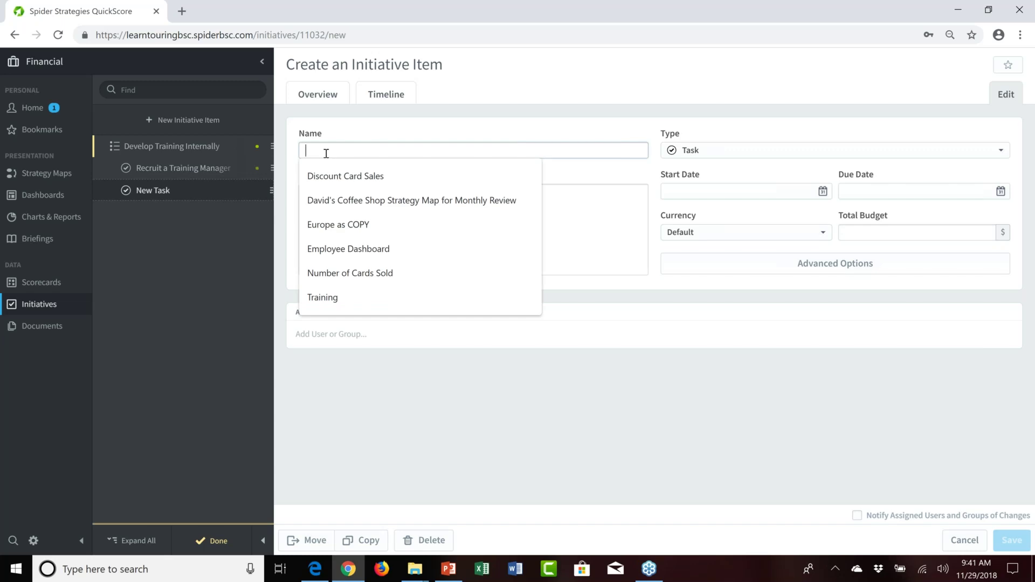
pyautogui.write('Hir')
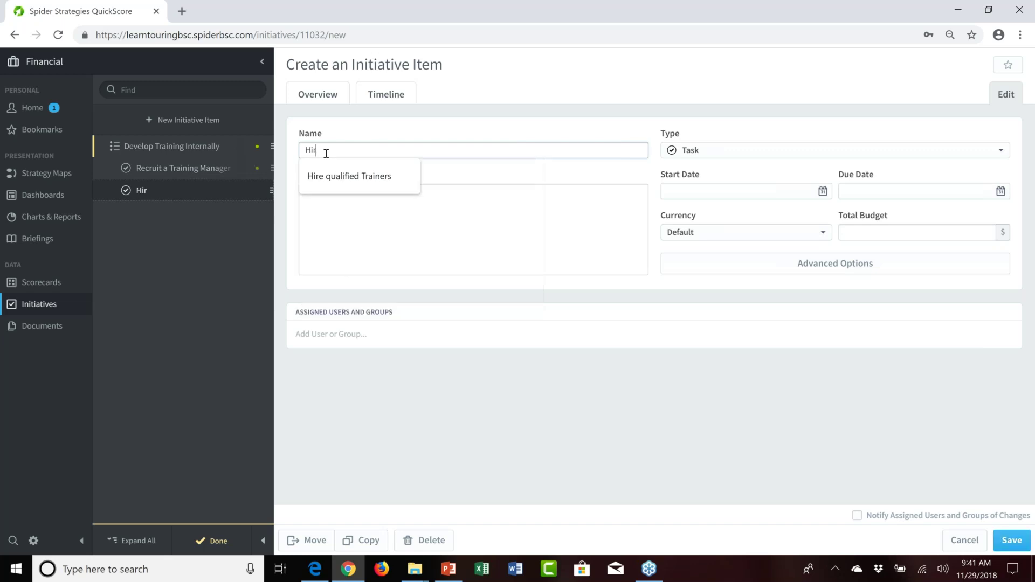
pyautogui.write('e a Training Manager')
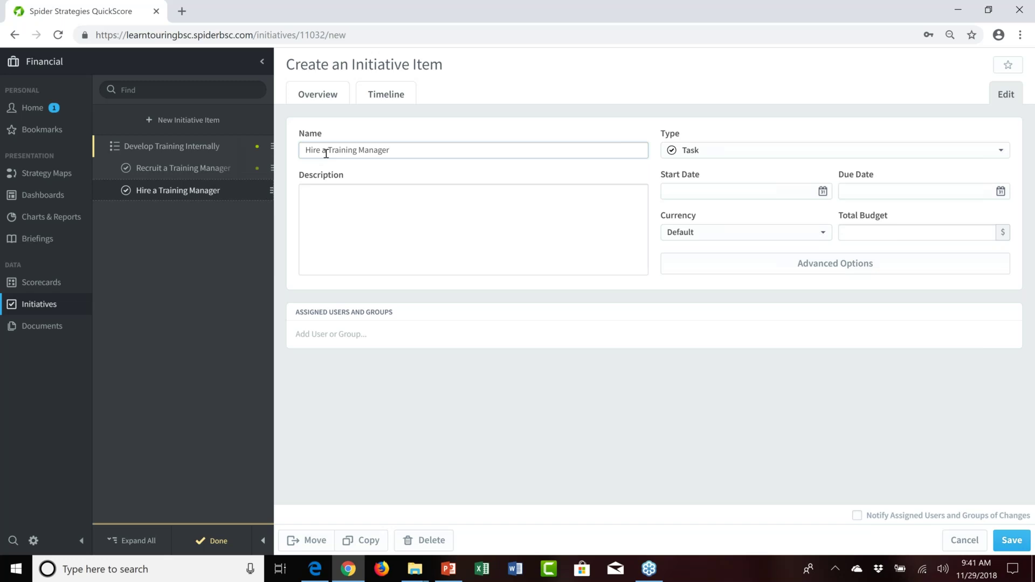
pyautogui.click(760, 153)
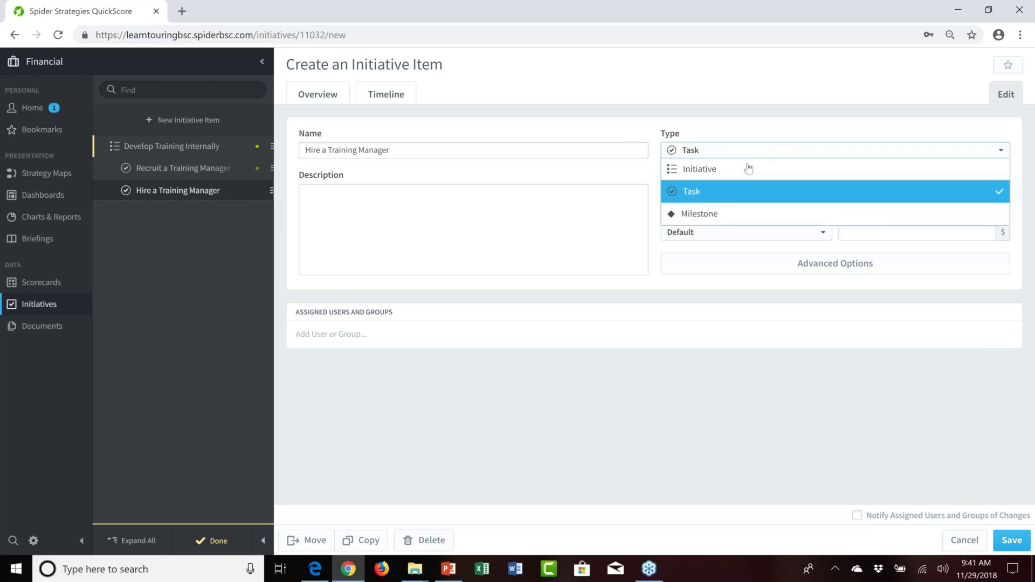
pyautogui.click(708, 215)
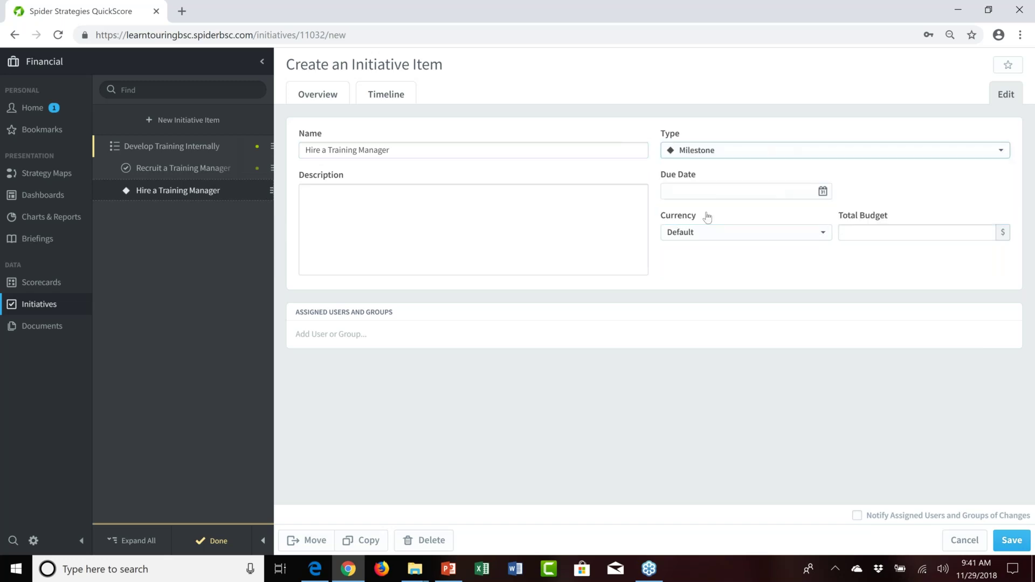
# Set the Hire a Training Manager milestone's due date to 2/15/2019 and its total budget to 0
pyautogui.click(684, 193)
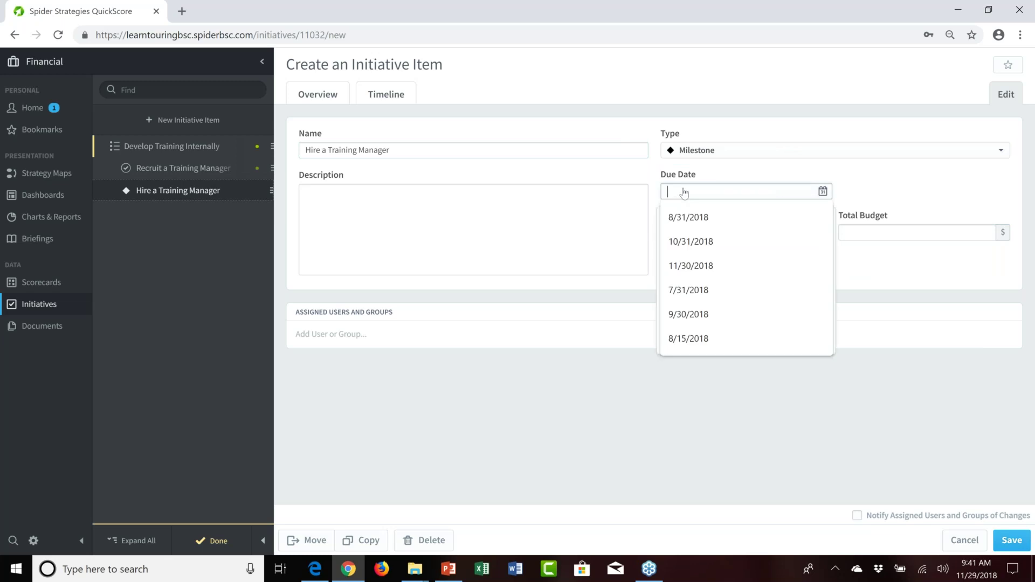
pyautogui.write('2/15/2019')
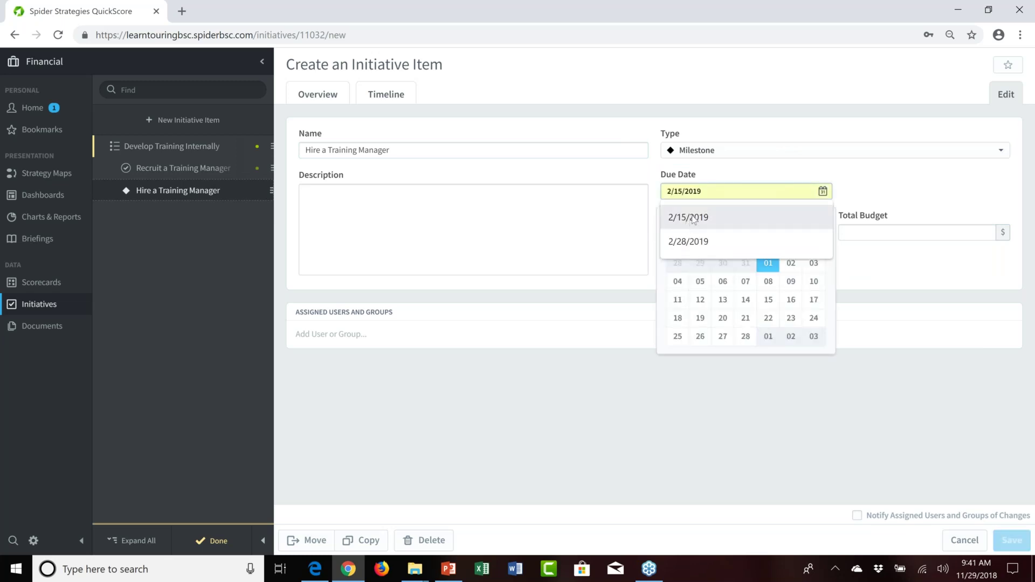
pyautogui.click(693, 217)
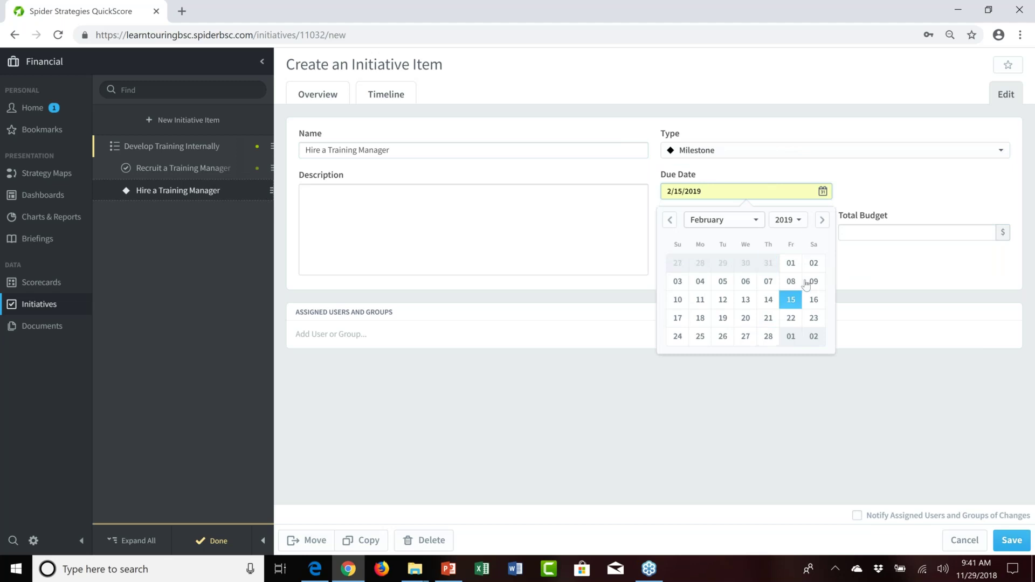
pyautogui.click(895, 261)
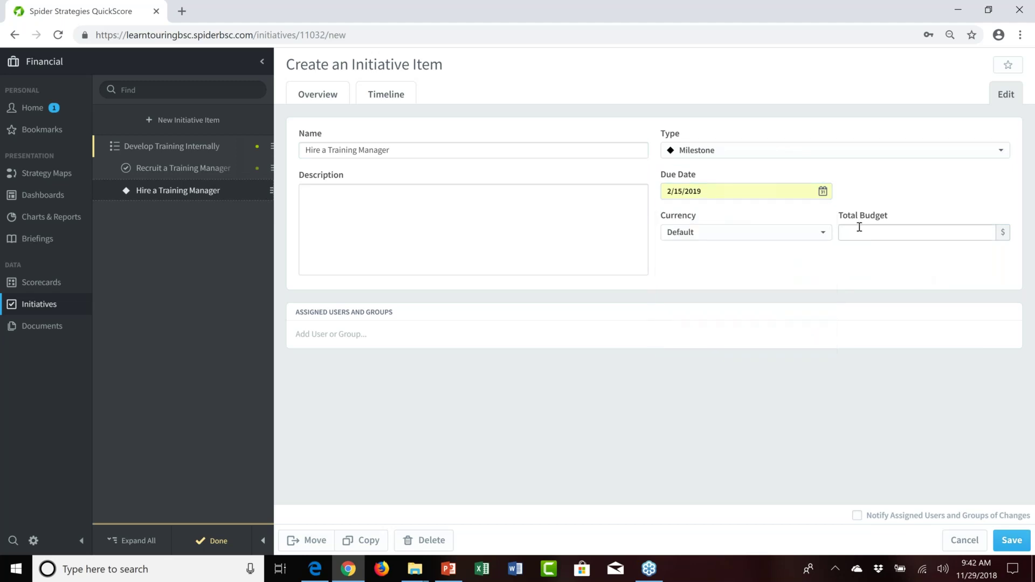
pyautogui.click(860, 227)
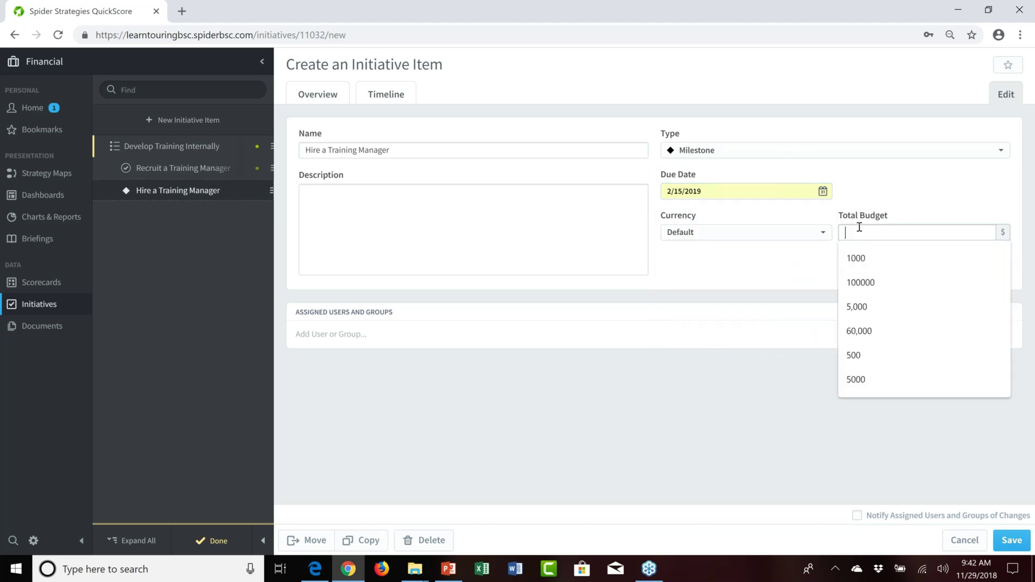
pyautogui.write('0')
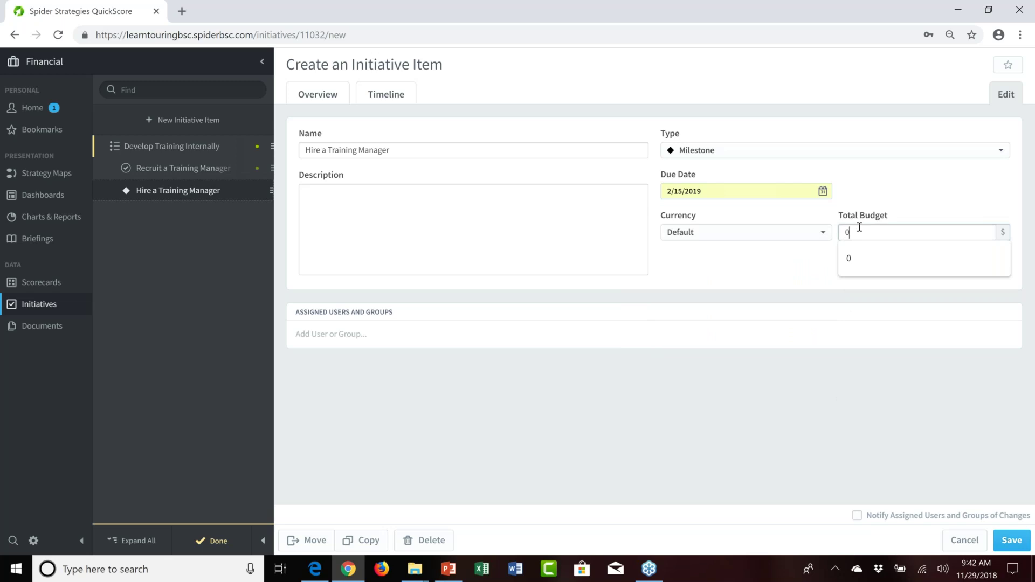
pyautogui.click(758, 254)
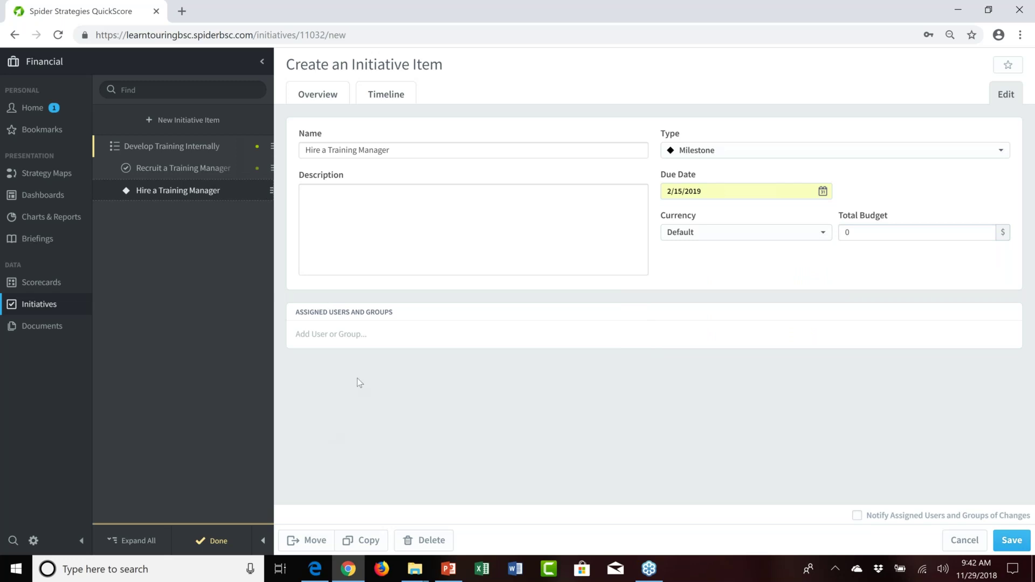
# Assign the responsible user to the Hire a Training Manager milestone
pyautogui.click(329, 335)
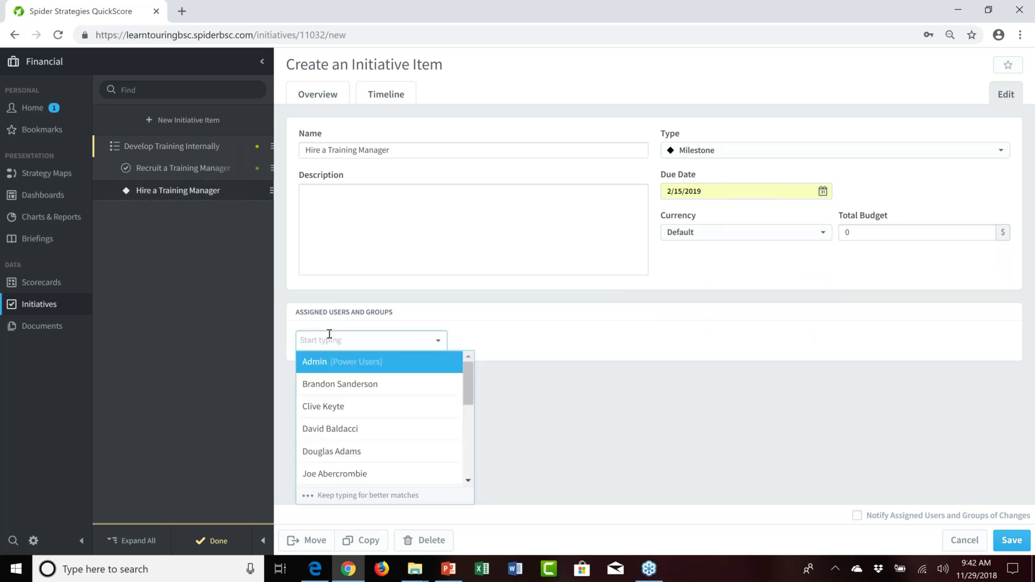
pyautogui.write('tee')
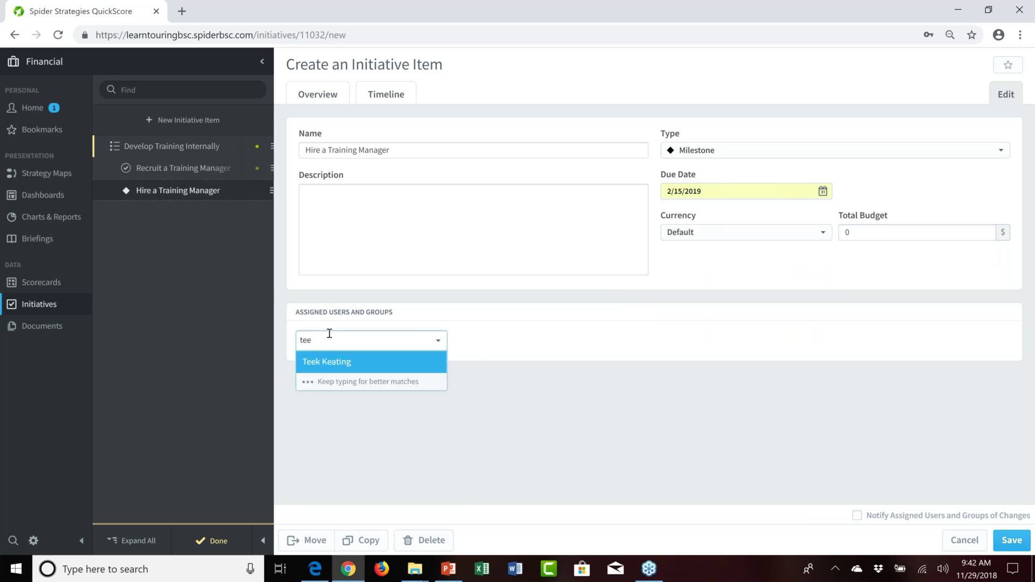
pyautogui.click(328, 361)
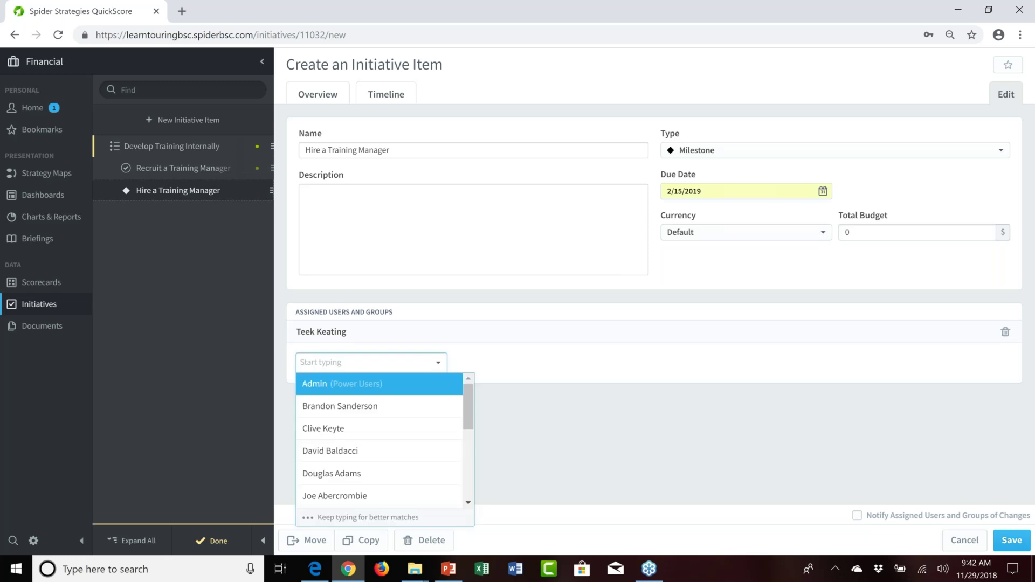
pyautogui.click(184, 272)
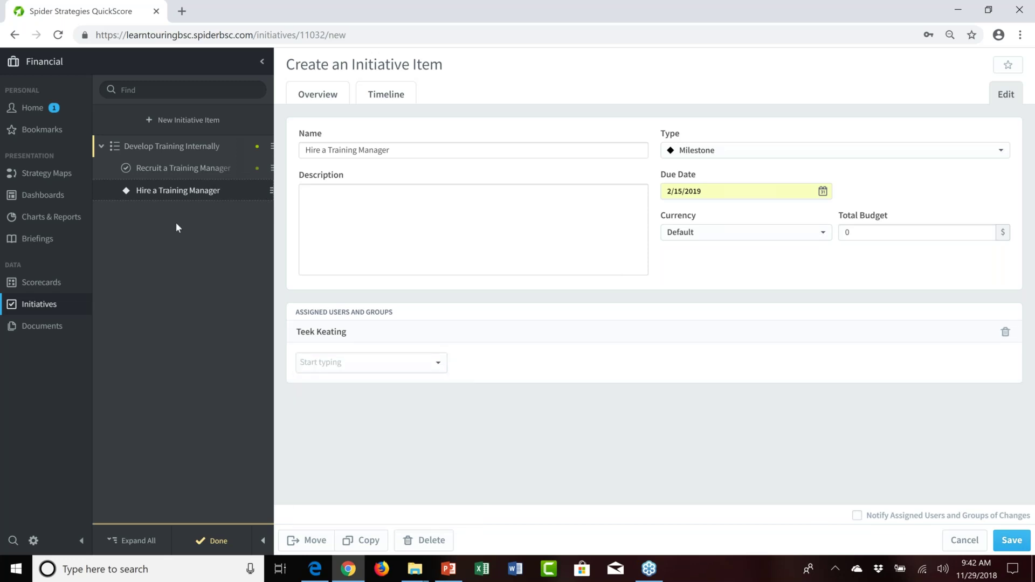
# Start a new item under Develop Training Internally, named Research Web Platform, with the type Task
pyautogui.click(166, 147)
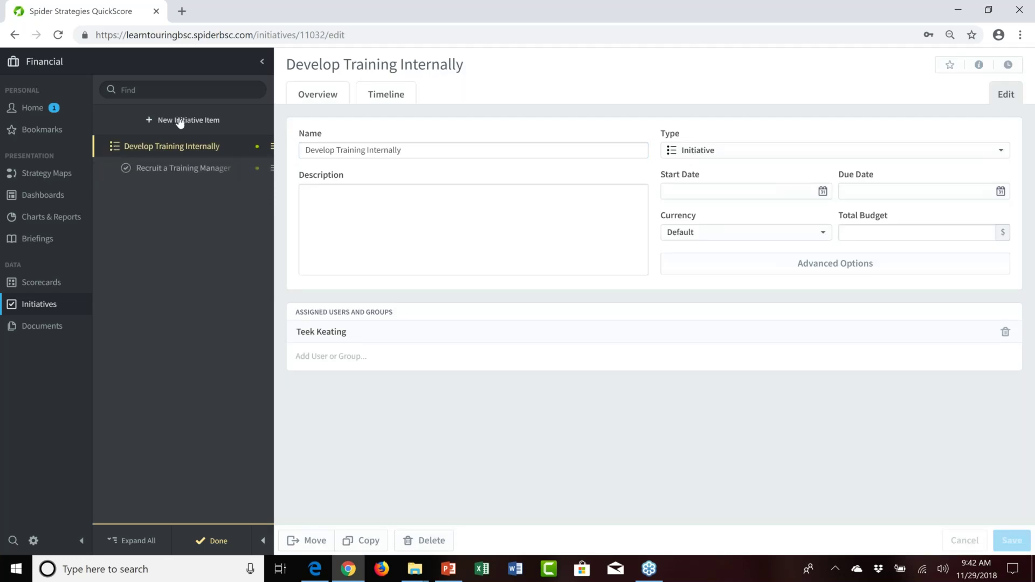
pyautogui.click(180, 121)
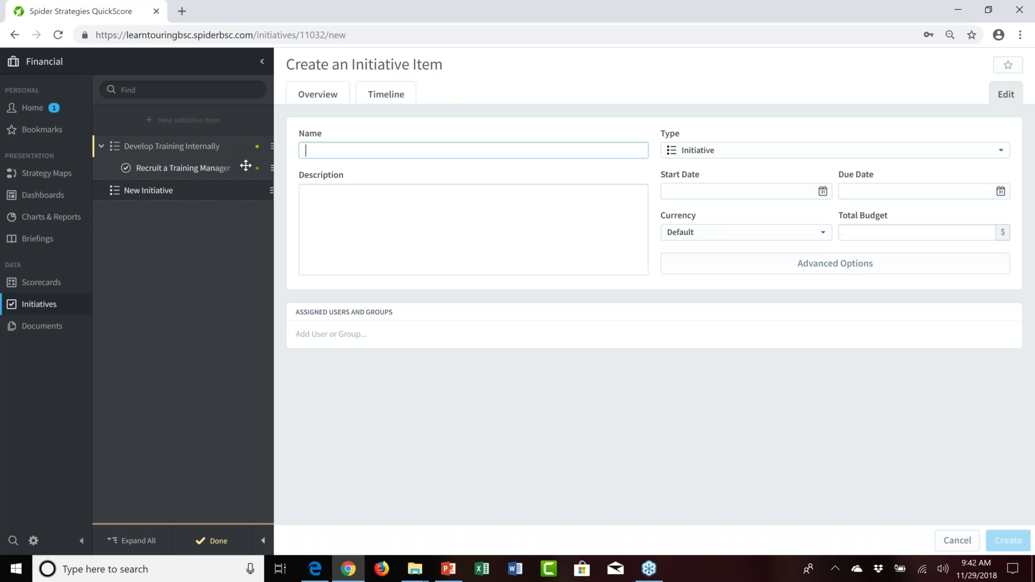
pyautogui.write('Re')
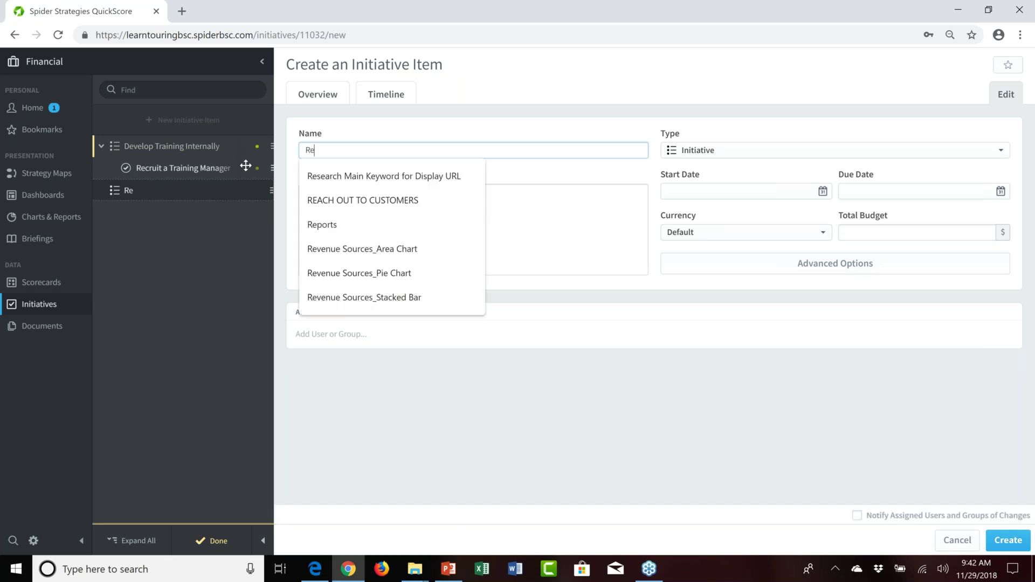
pyautogui.write('searc')
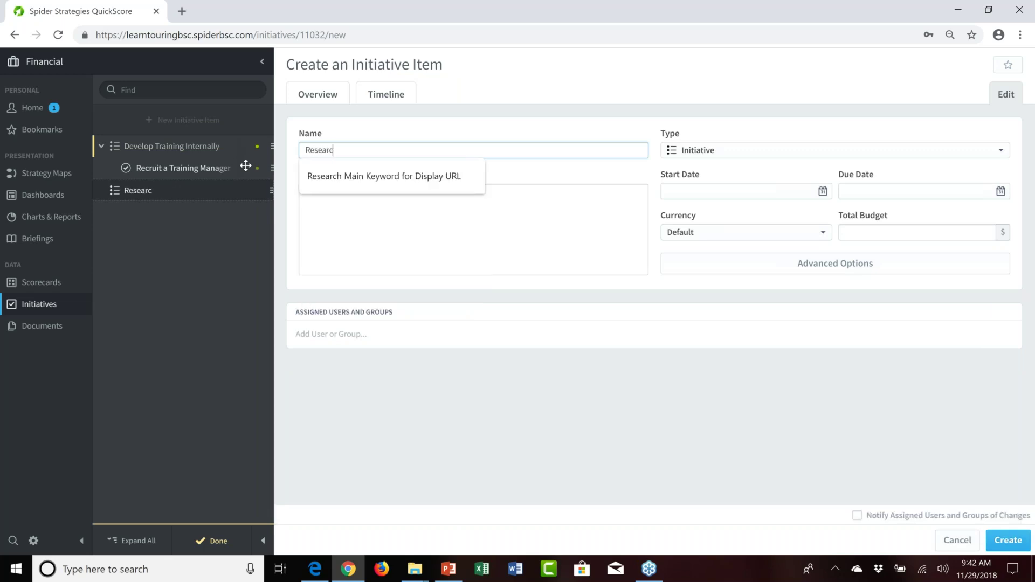
pyautogui.write('h Web Pla')
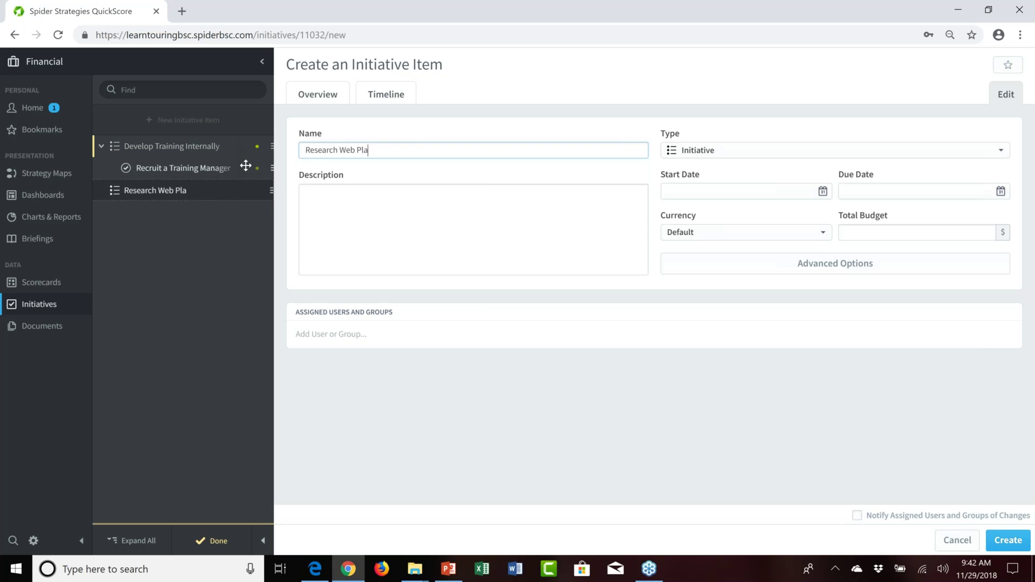
pyautogui.write('tform')
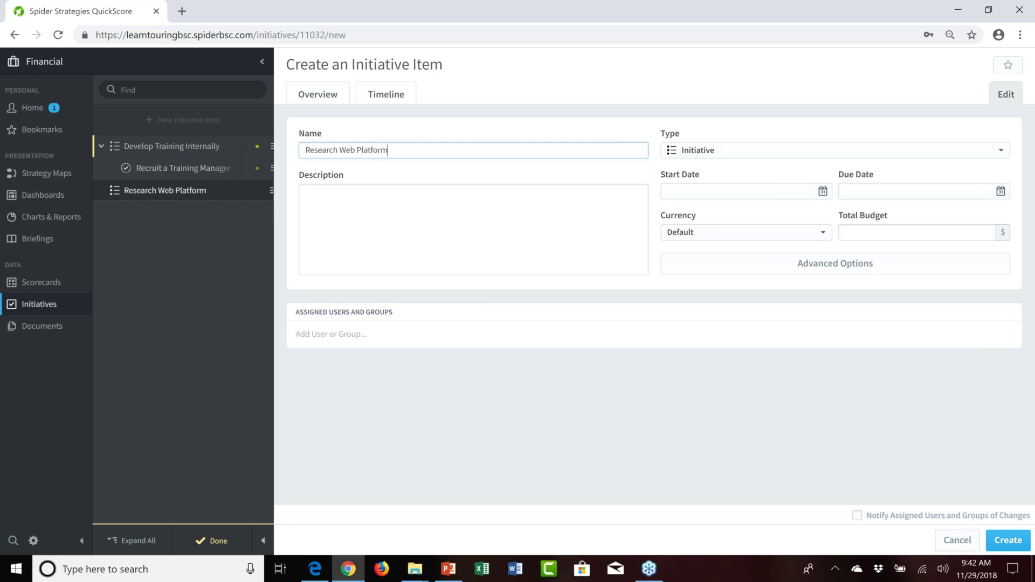
pyautogui.click(775, 155)
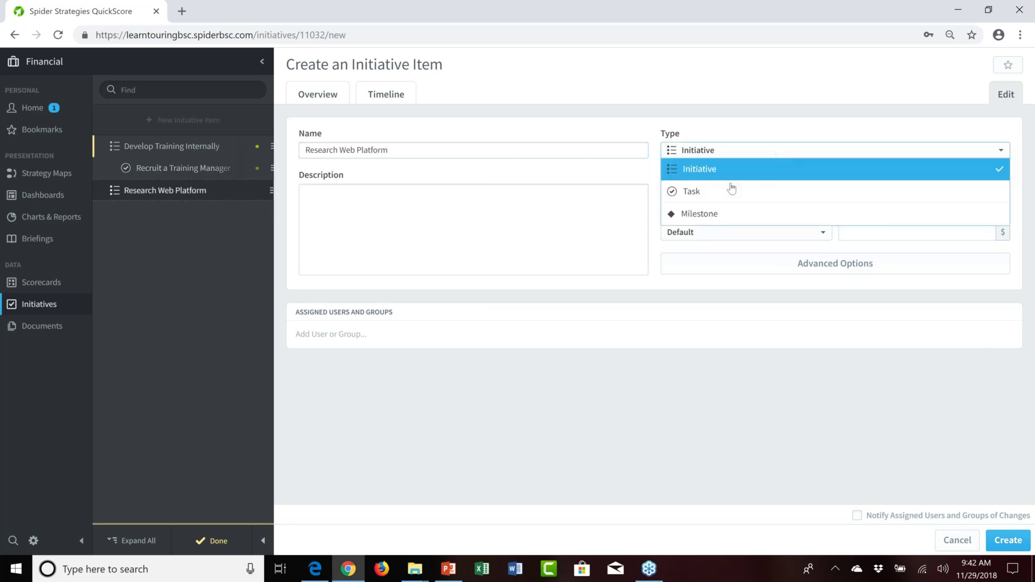
pyautogui.click(703, 216)
pyautogui.click(754, 153)
pyautogui.click(696, 195)
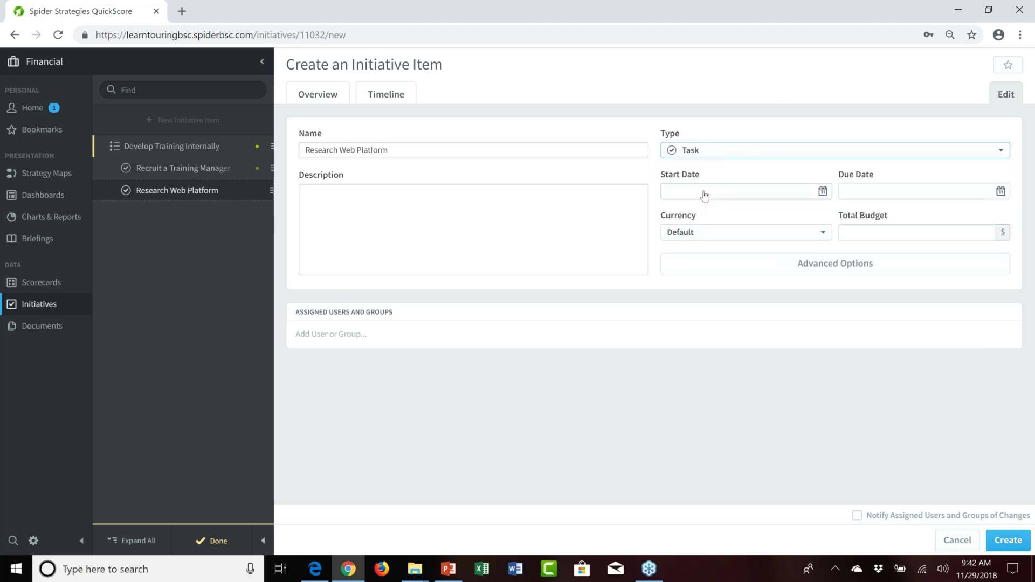
# Set the Research Web Platform task's start date to 12/1/2018 and due date to 1/31/2019
pyautogui.click(704, 195)
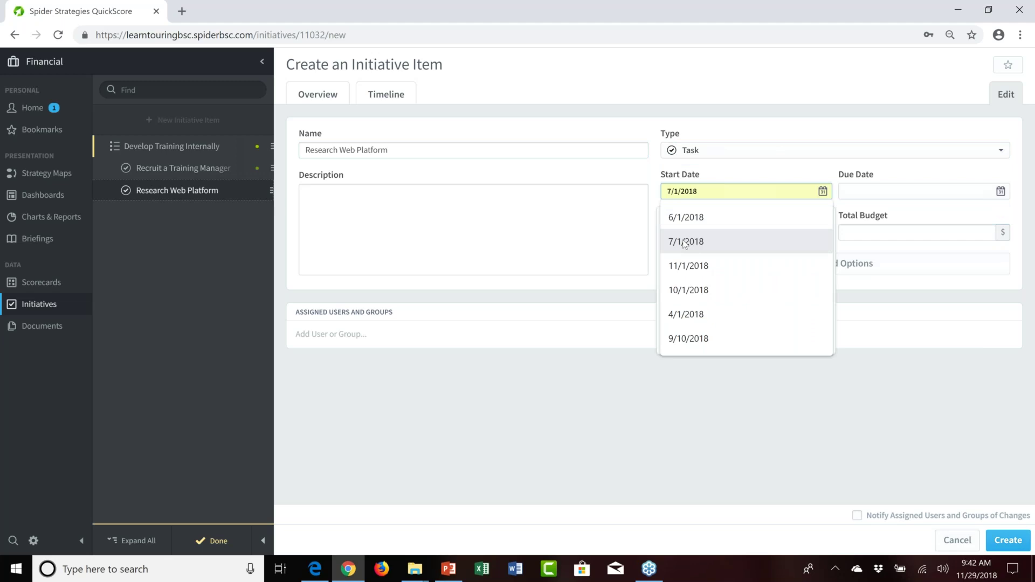
pyautogui.write('12')
pyautogui.press('Down')
pyautogui.press('Return')
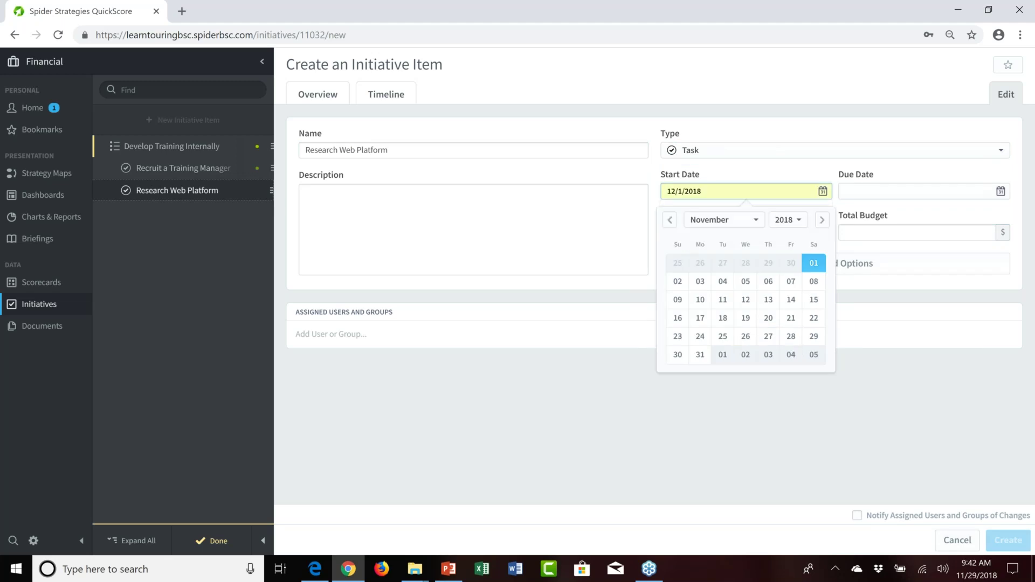
pyautogui.click(858, 192)
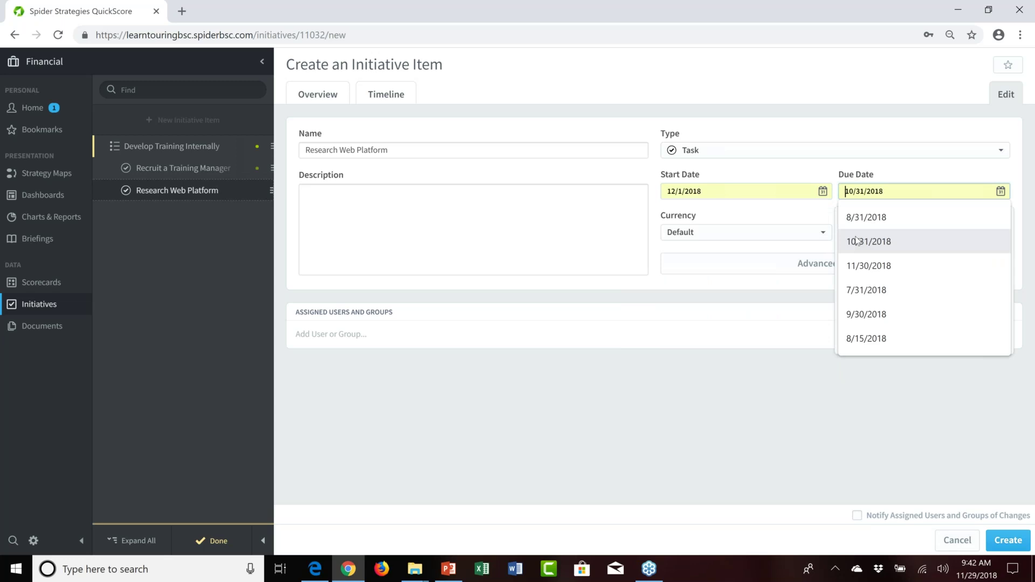
pyautogui.write('1')
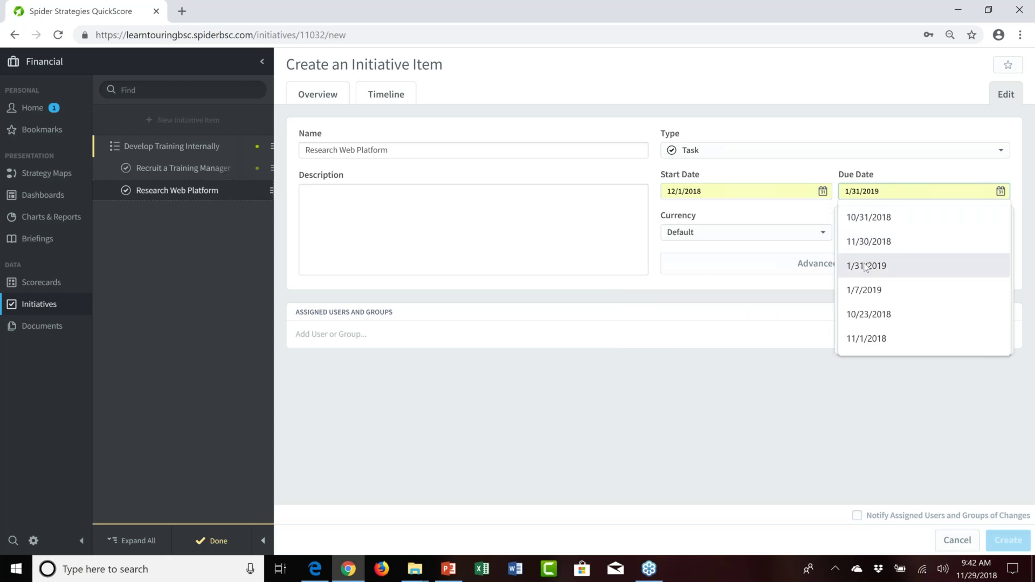
pyautogui.click(866, 261)
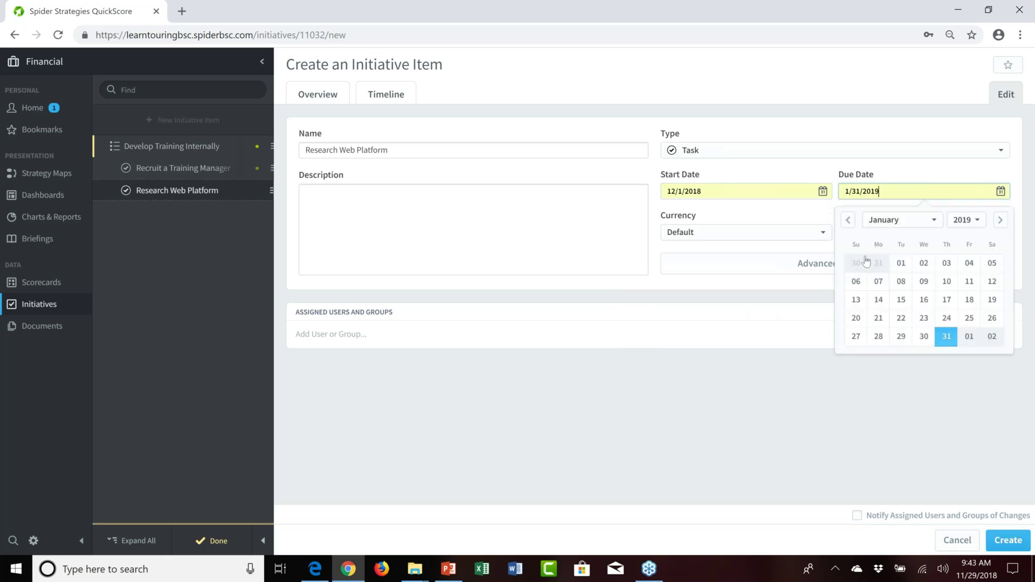
pyautogui.click(735, 249)
# Give the Research Web Platform task a total budget of $5000, assign the responsible user, and create the task
pyautogui.click(871, 231)
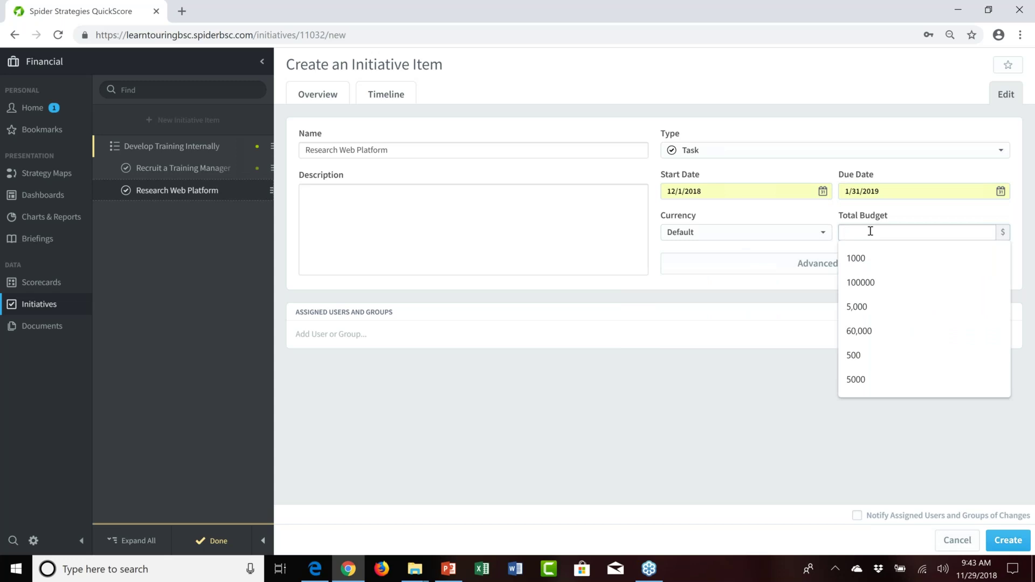
pyautogui.write('5000')
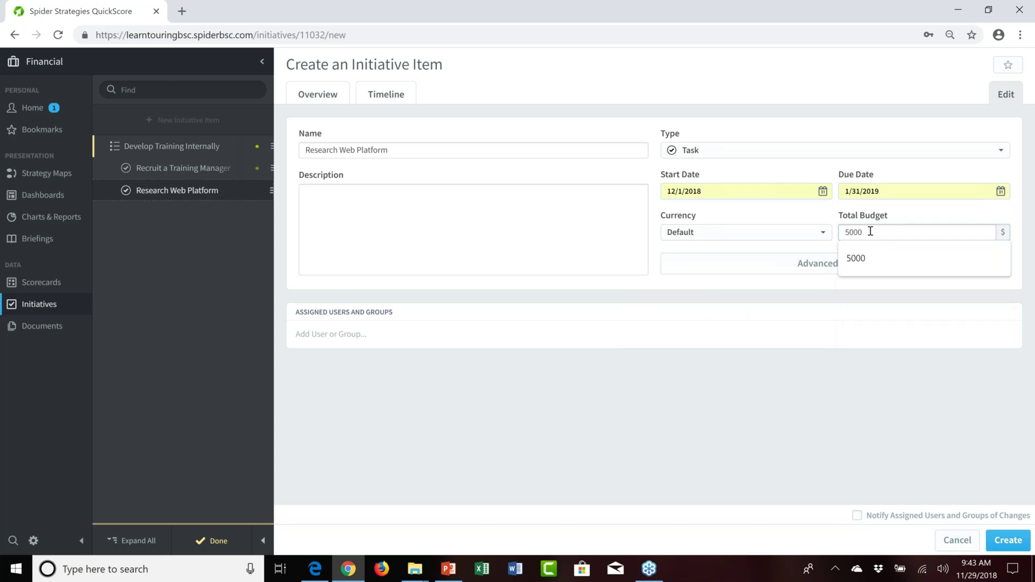
pyautogui.click(344, 339)
pyautogui.click(345, 339)
pyautogui.write('t')
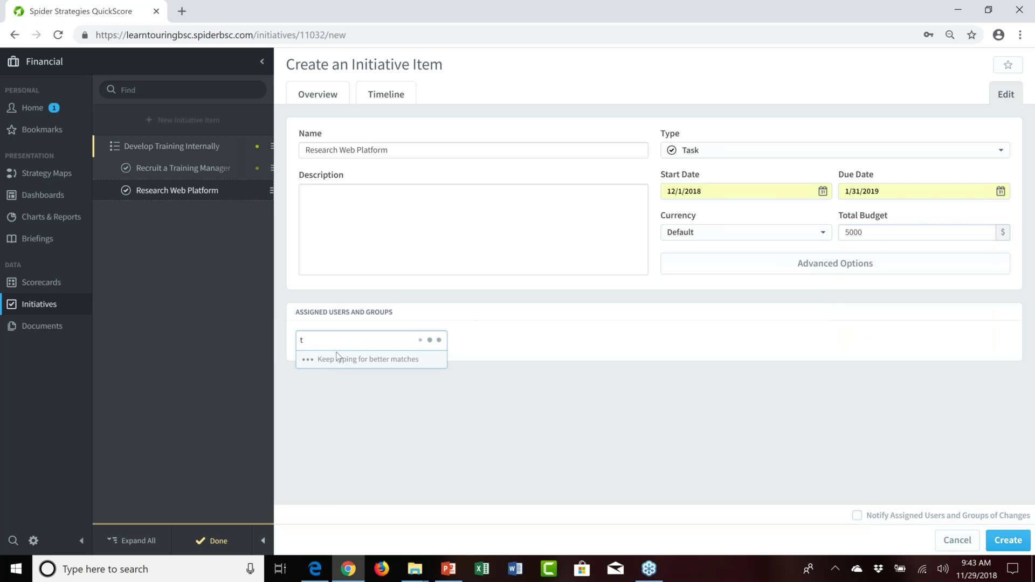
pyautogui.click(323, 388)
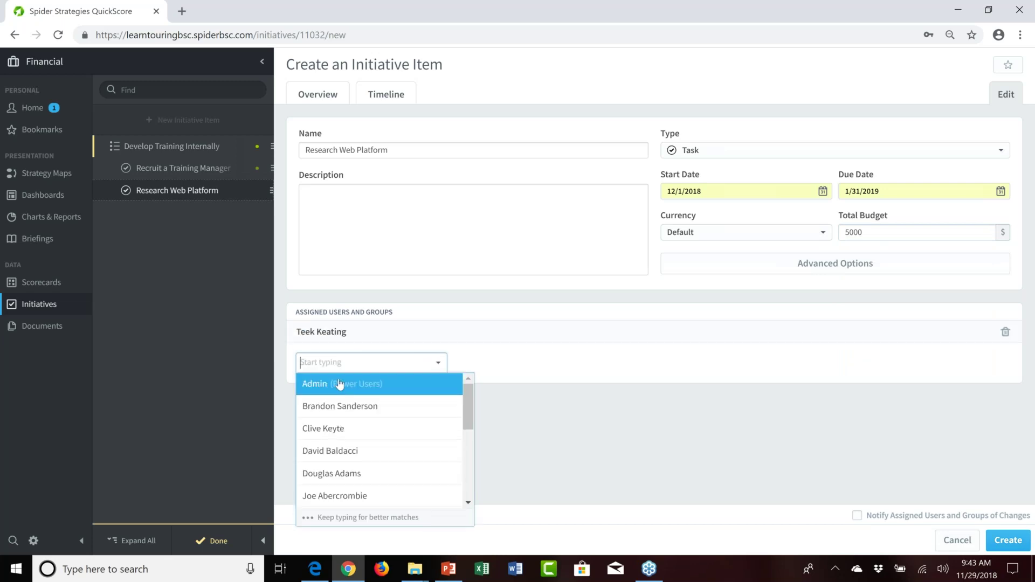
pyautogui.click(998, 542)
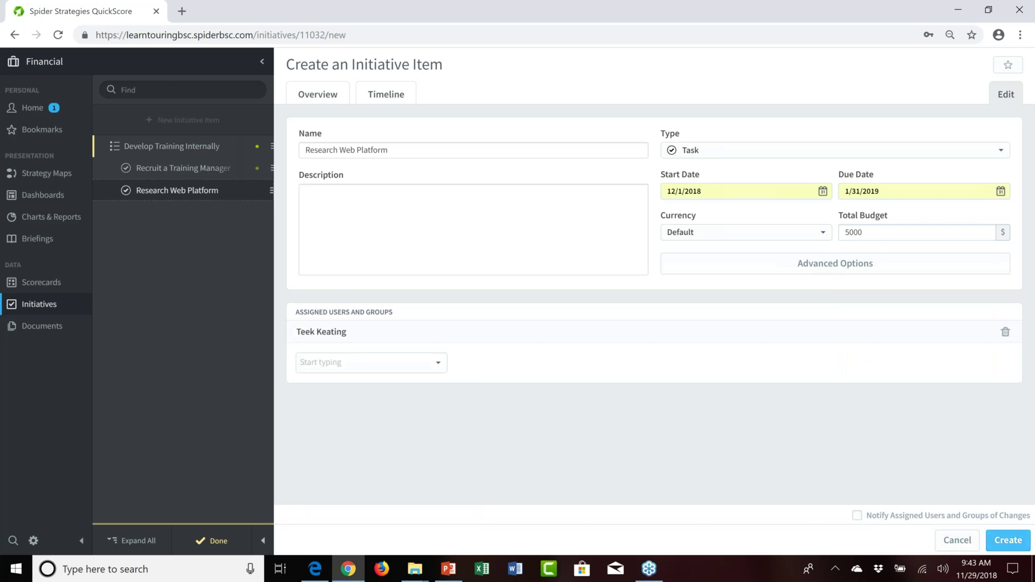
pyautogui.click(998, 542)
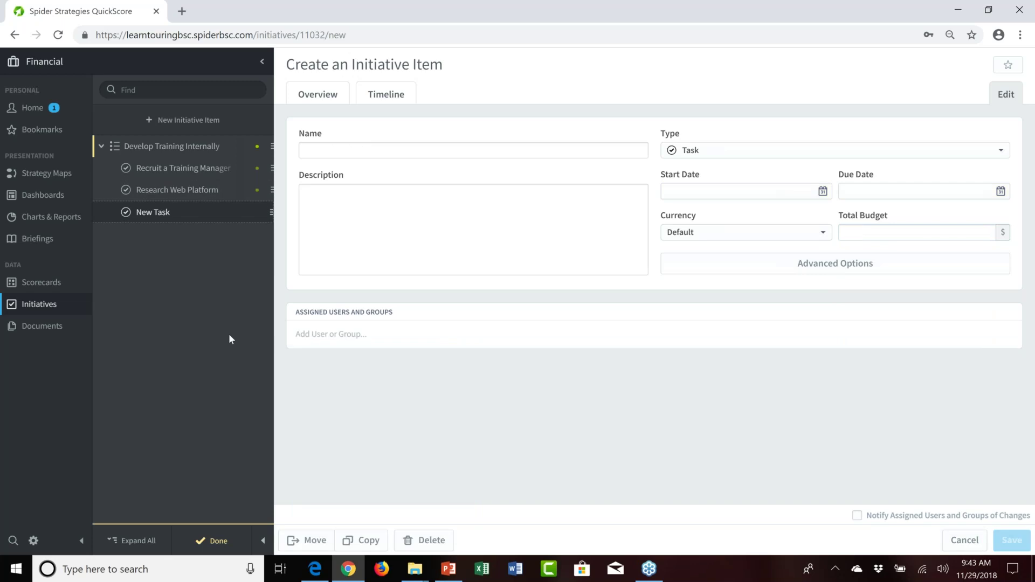
# Start a new item under Develop Training Internally, named Hire training manager, with the type Milestone
pyautogui.click(171, 169)
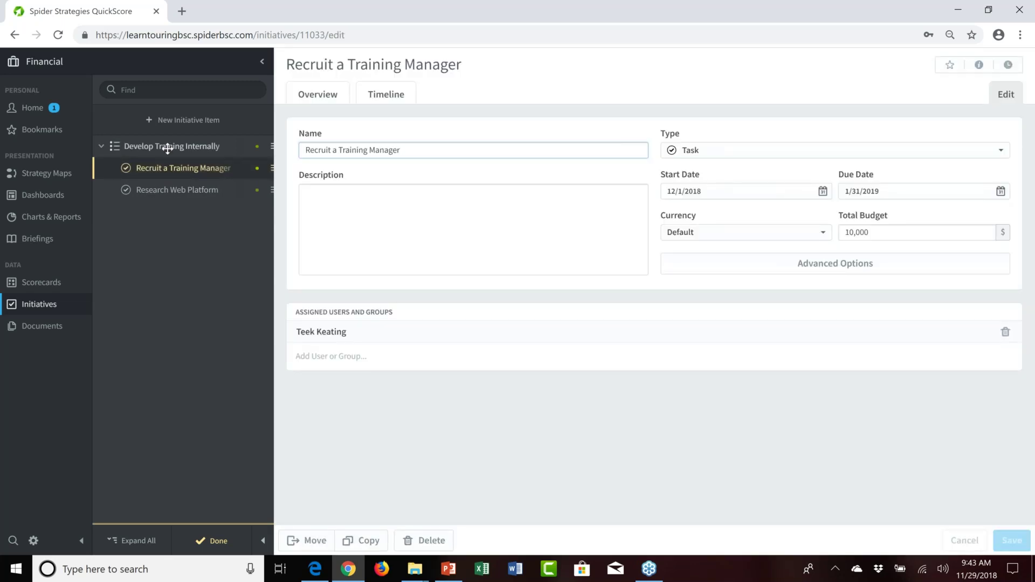
pyautogui.click(168, 147)
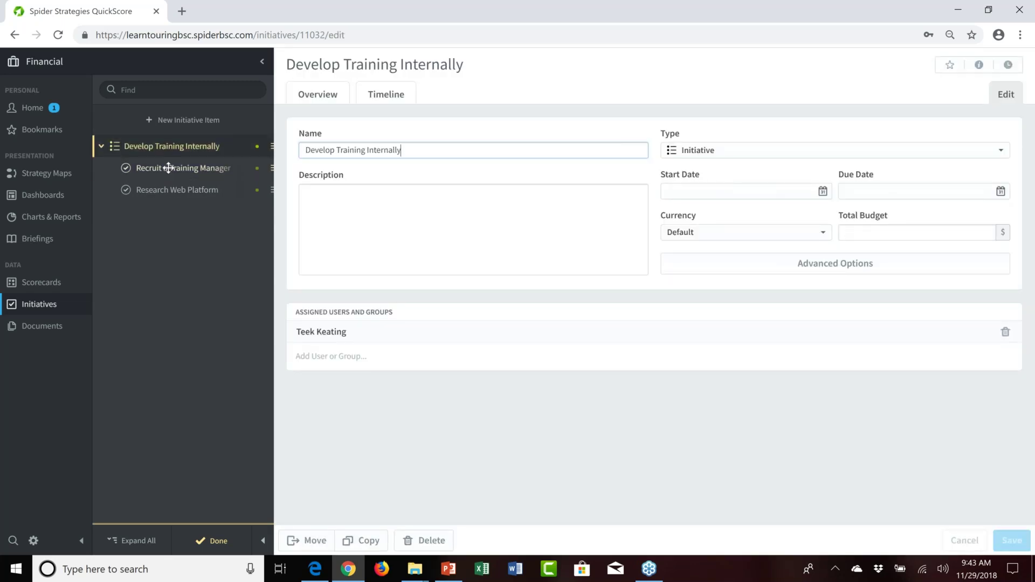
pyautogui.click(168, 168)
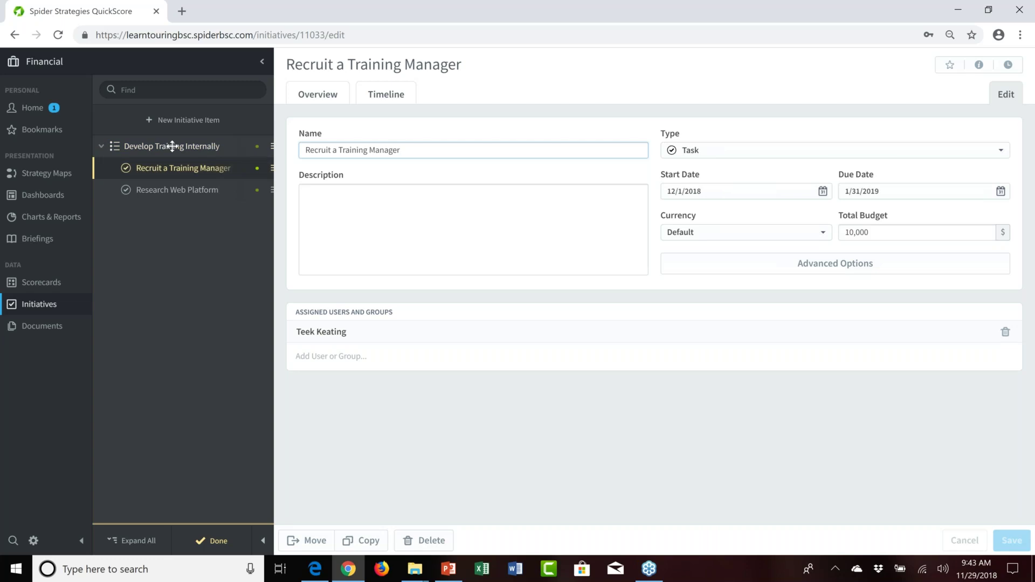
pyautogui.click(172, 146)
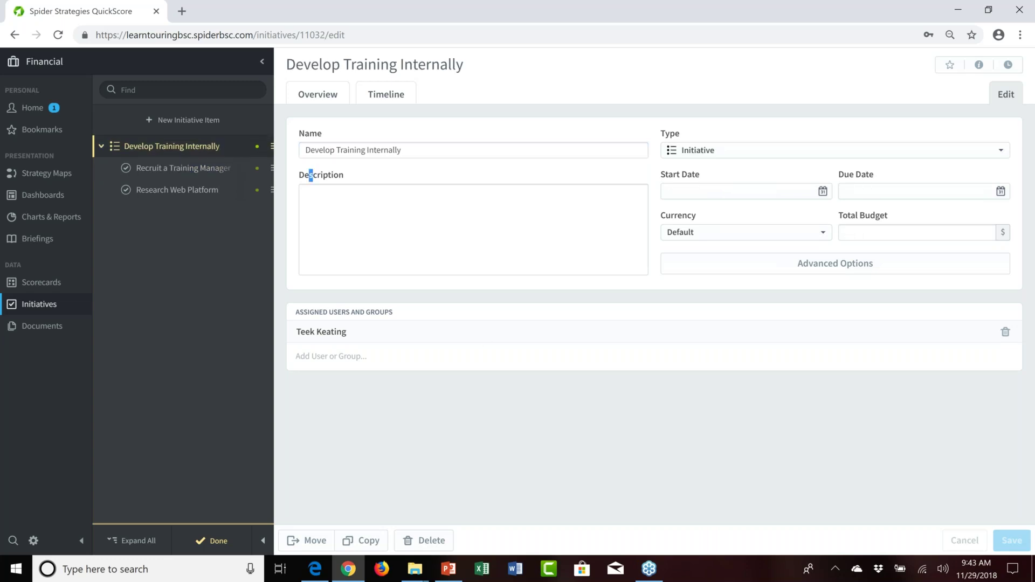
pyautogui.click(181, 123)
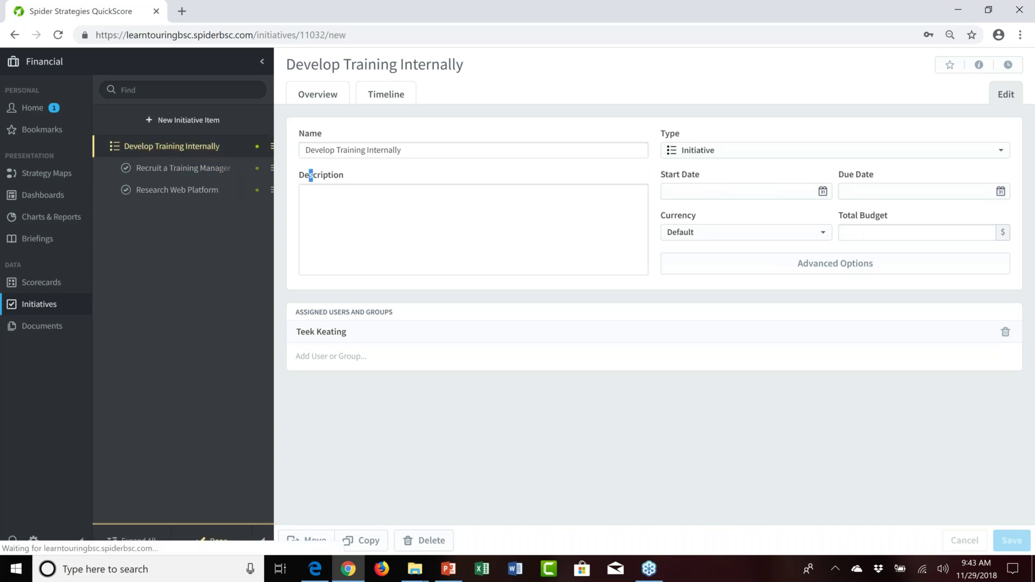
pyautogui.write('Hir')
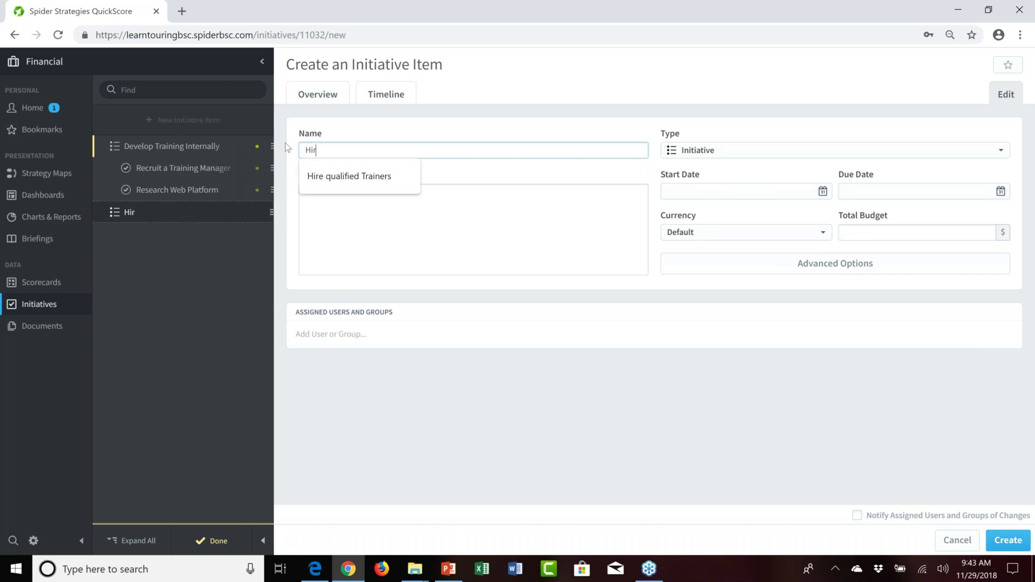
pyautogui.write('e training m')
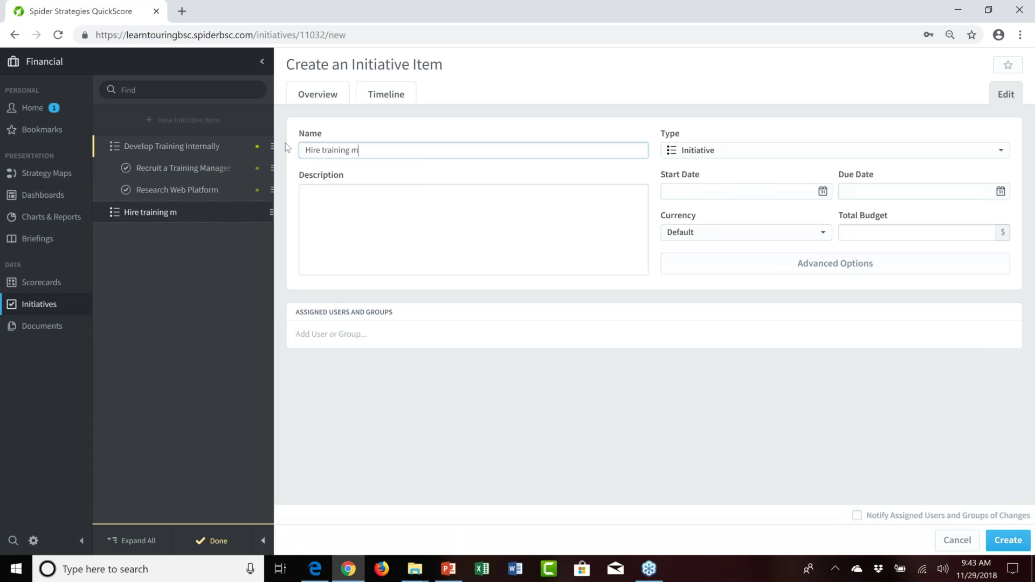
pyautogui.write('anager')
pyautogui.click(751, 153)
pyautogui.click(714, 213)
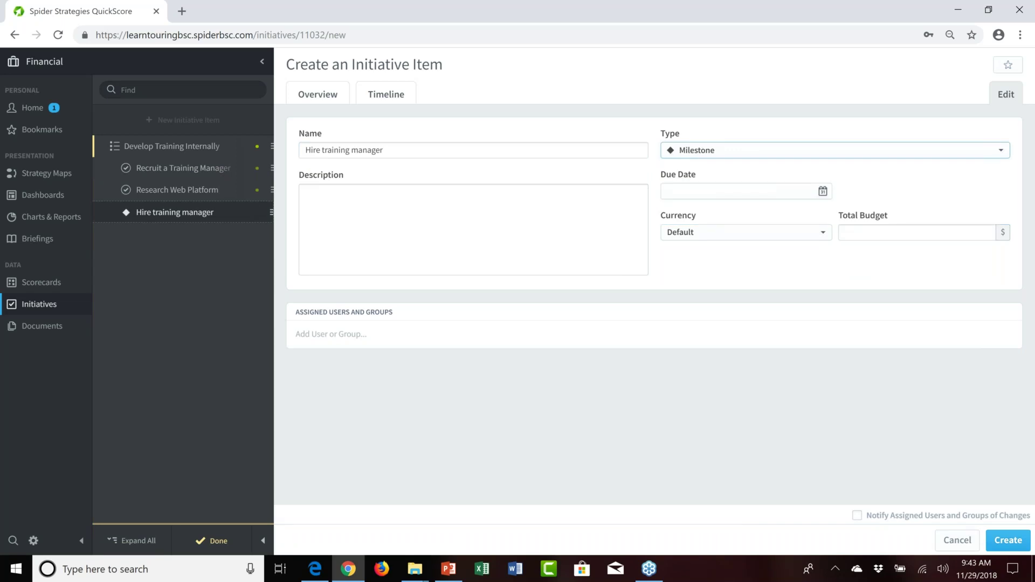
# Set the Hire training manager milestone's due date to 2/15/2019 and create it without a budget
pyautogui.click(714, 193)
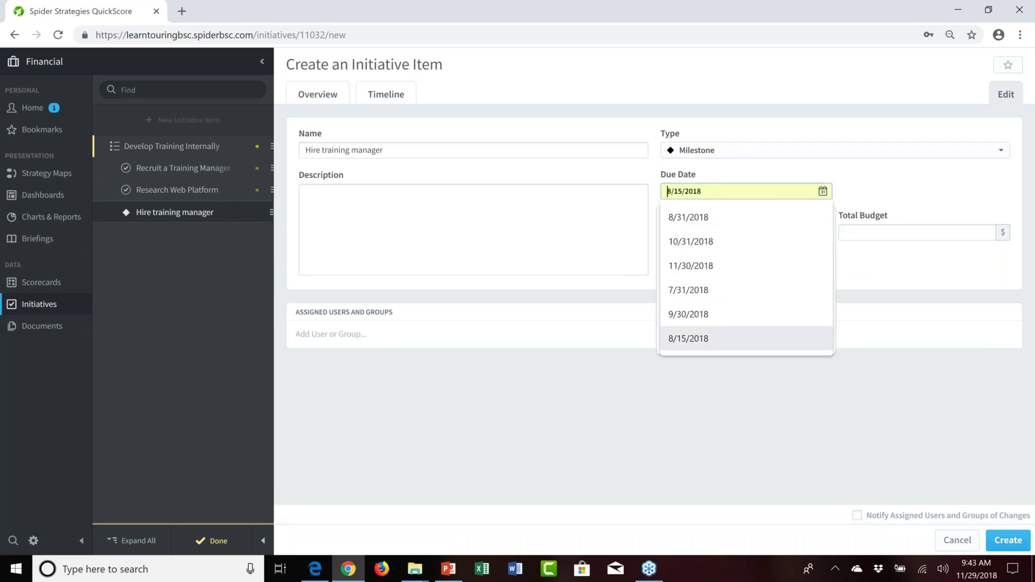
pyautogui.write('2')
pyautogui.click(683, 218)
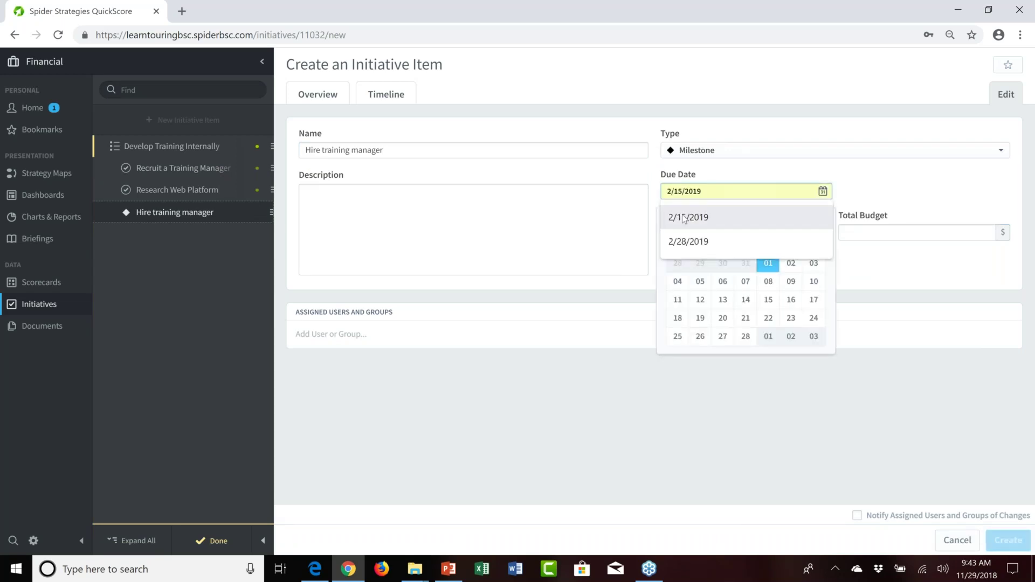
pyautogui.click(854, 231)
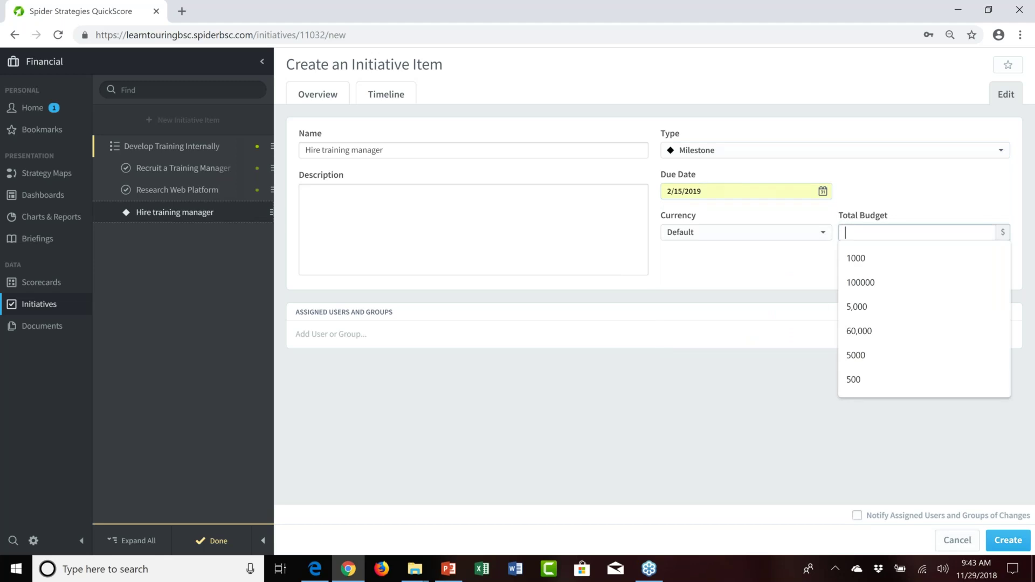
pyautogui.click(1008, 540)
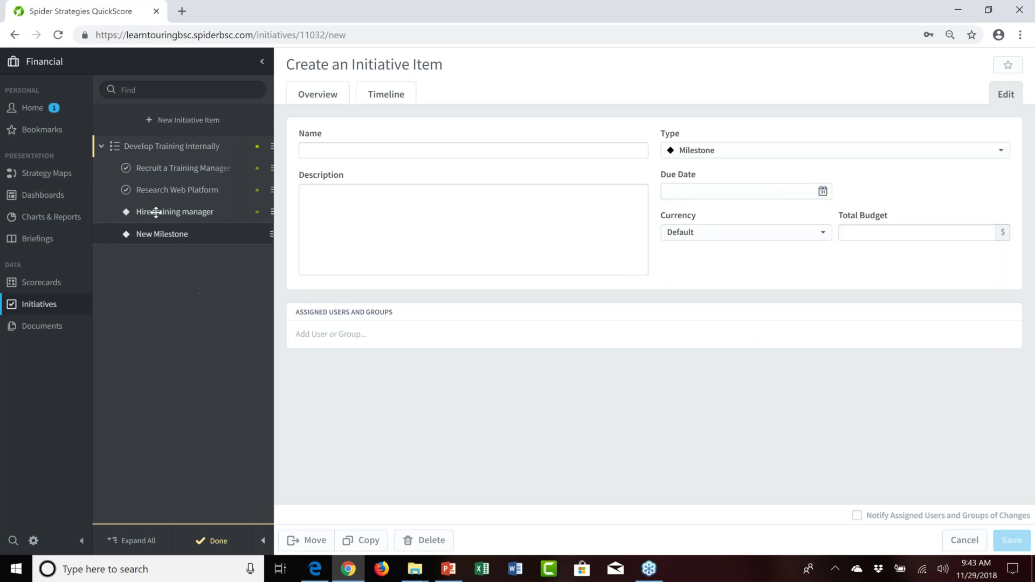
# Finish editing and review the overviews of Recruit a Training Manager, Research Web Platform and Hire training manager
pyautogui.click(218, 541)
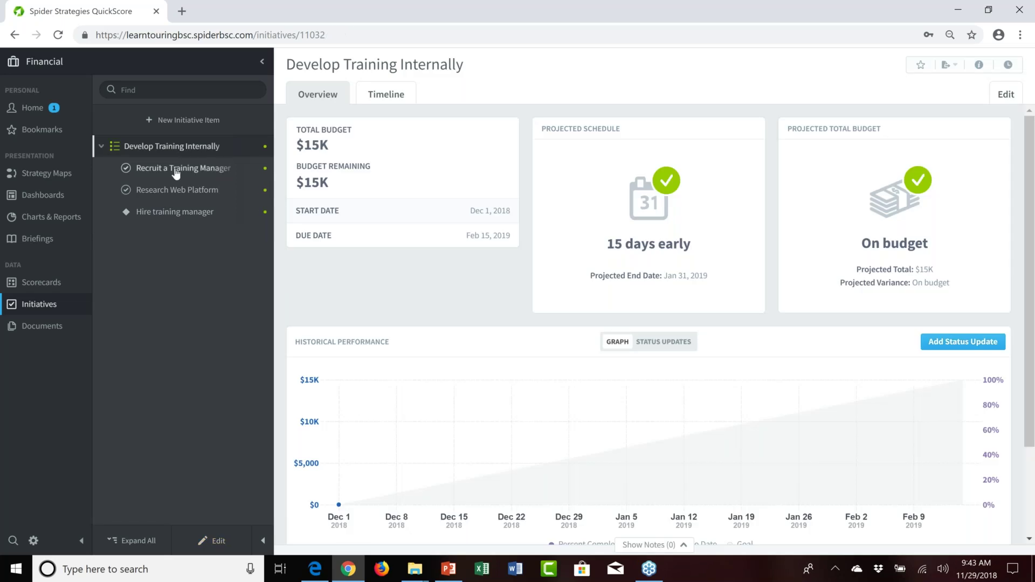
pyautogui.click(176, 169)
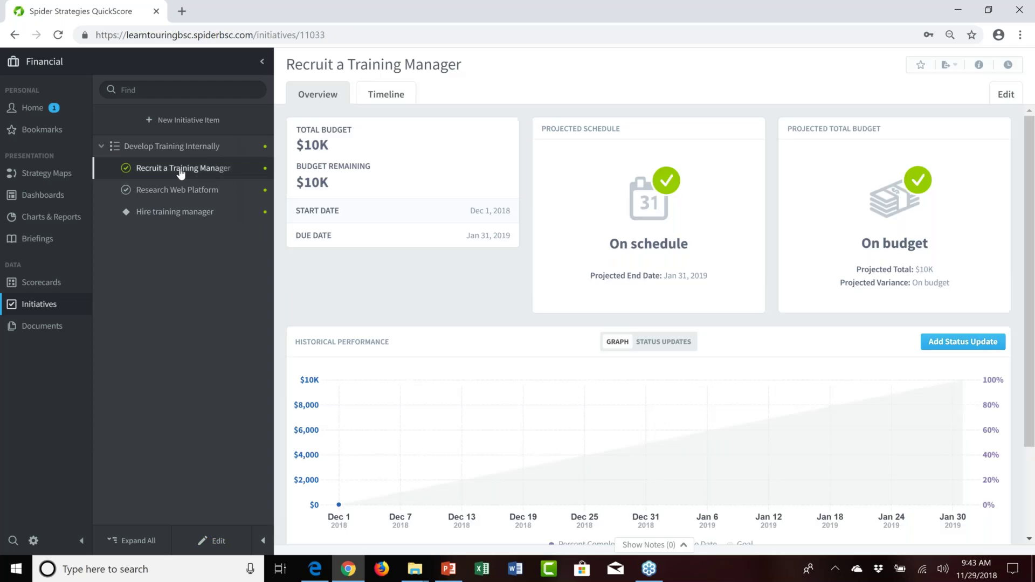
pyautogui.click(183, 193)
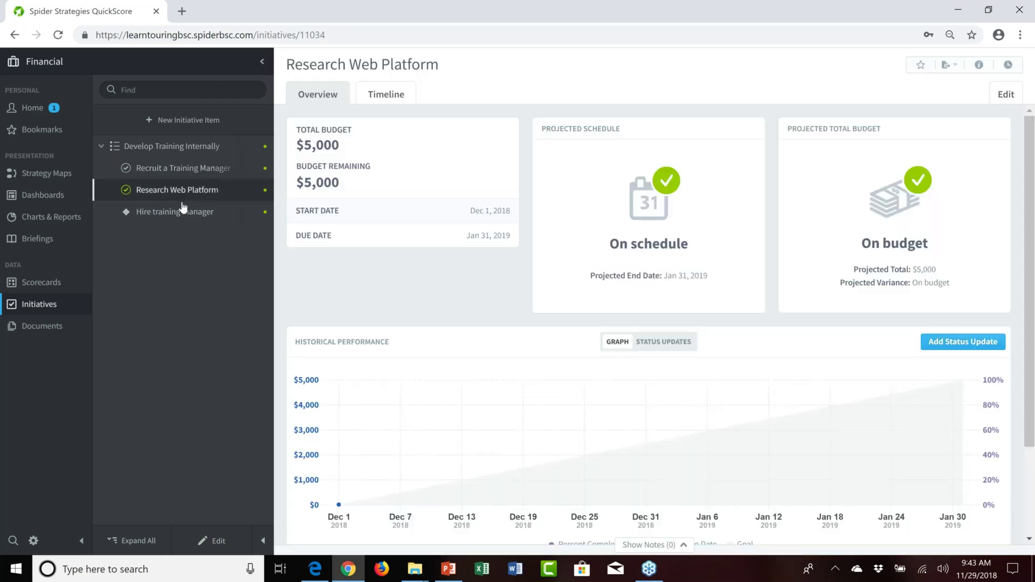
pyautogui.click(183, 213)
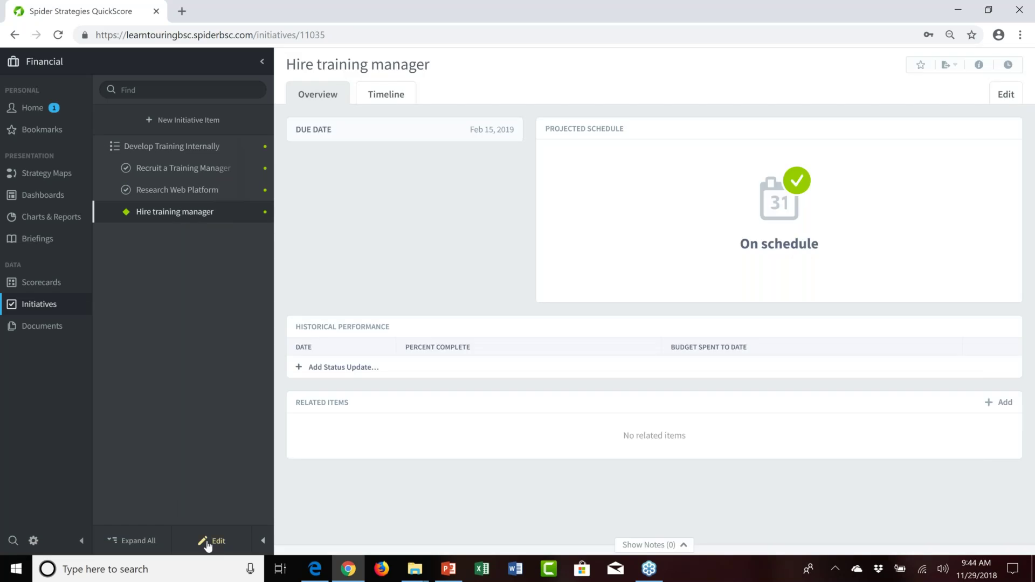
# Reorder the initiative items so the Hire training manager milestone sits directly above Research Web Platform, and finish editing
pyautogui.click(212, 541)
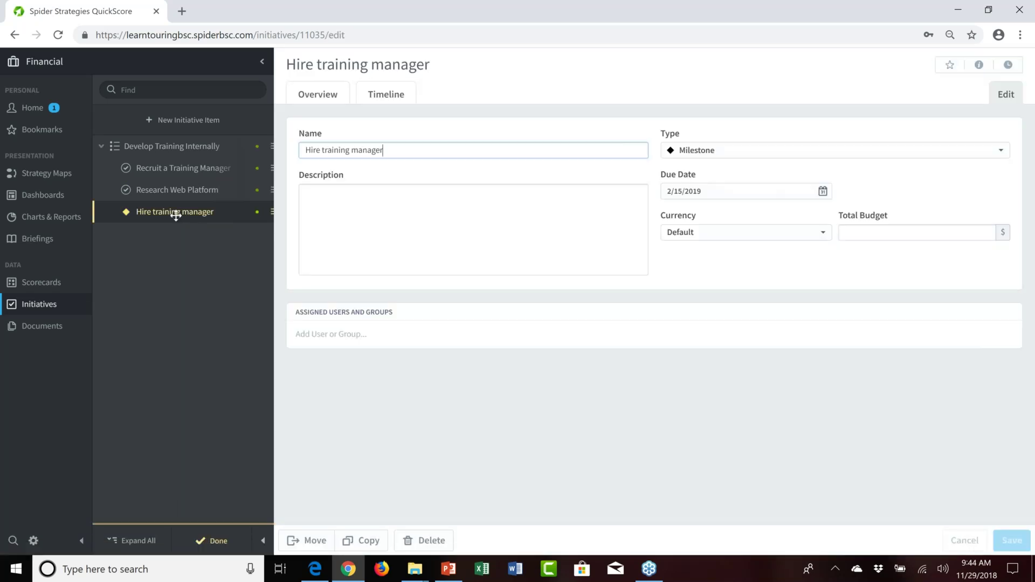
pyautogui.moveTo(175, 211); pyautogui.dragTo(180, 190)
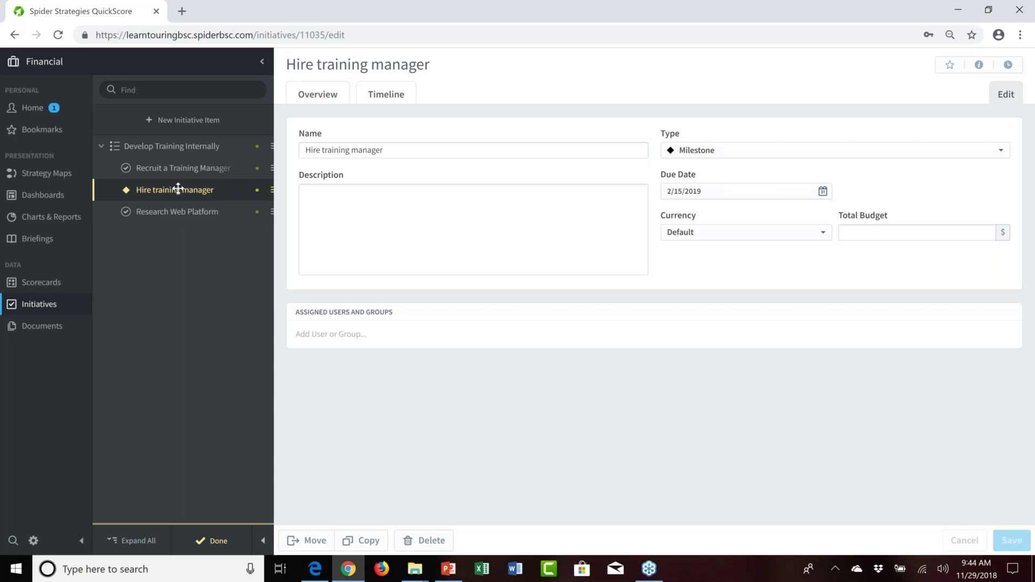
pyautogui.click(217, 542)
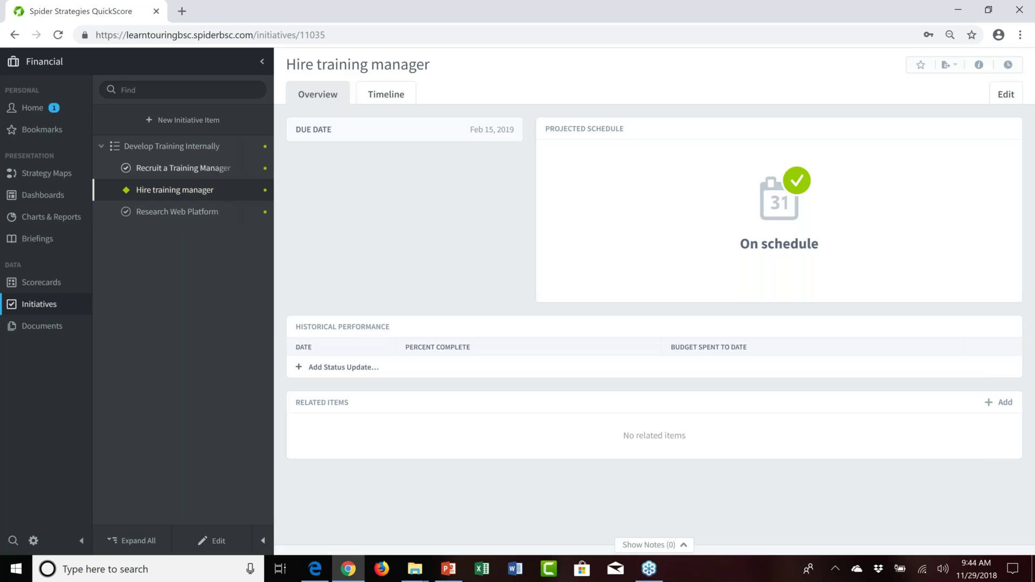
# Add the Financial scorecard's Training Revenue measure as a related item of the Develop Training Internally initiative
pyautogui.click(180, 149)
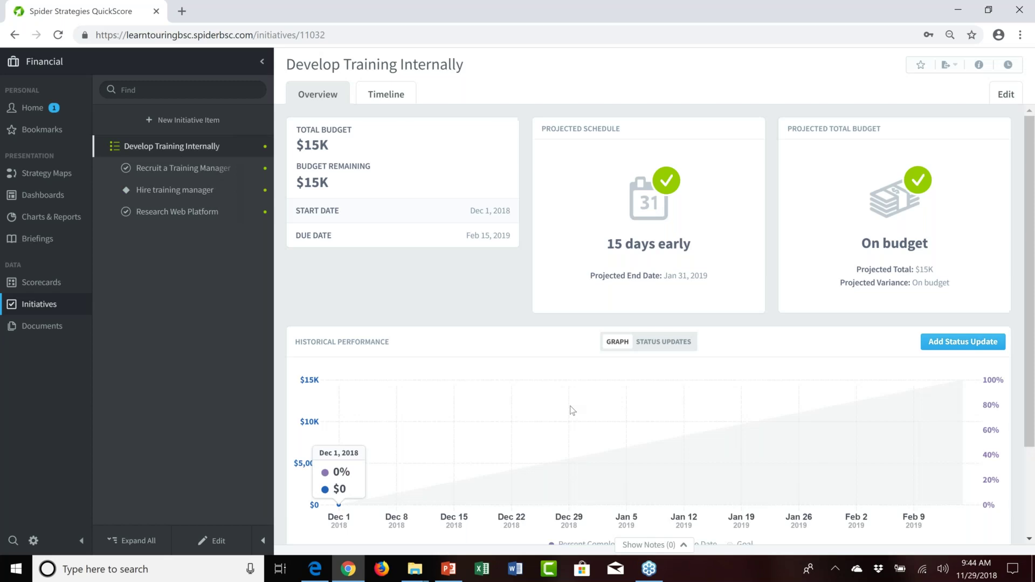
pyautogui.scroll(-2, 573, 411)
pyautogui.scroll(-1, 369, 465)
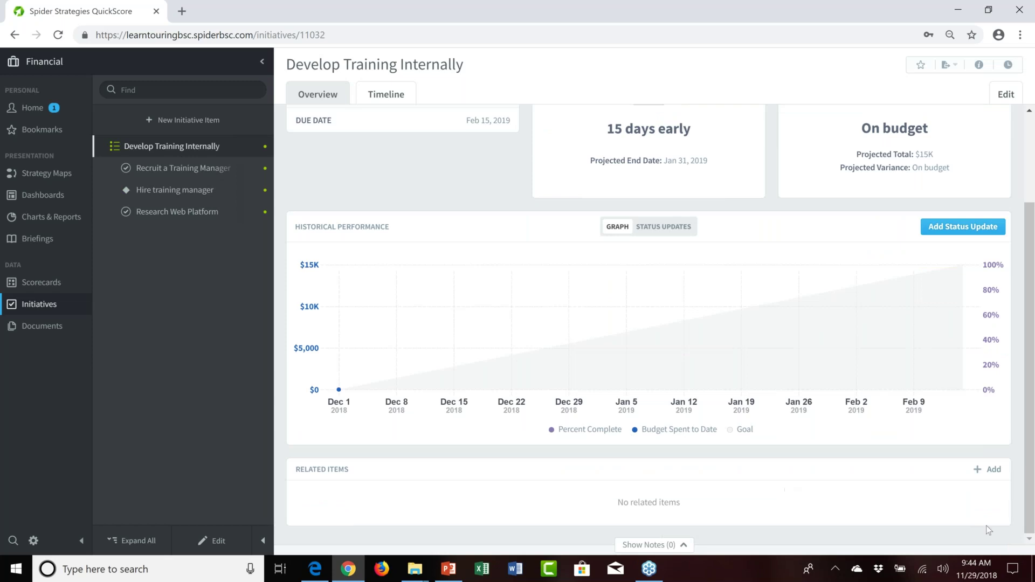
pyautogui.click(993, 474)
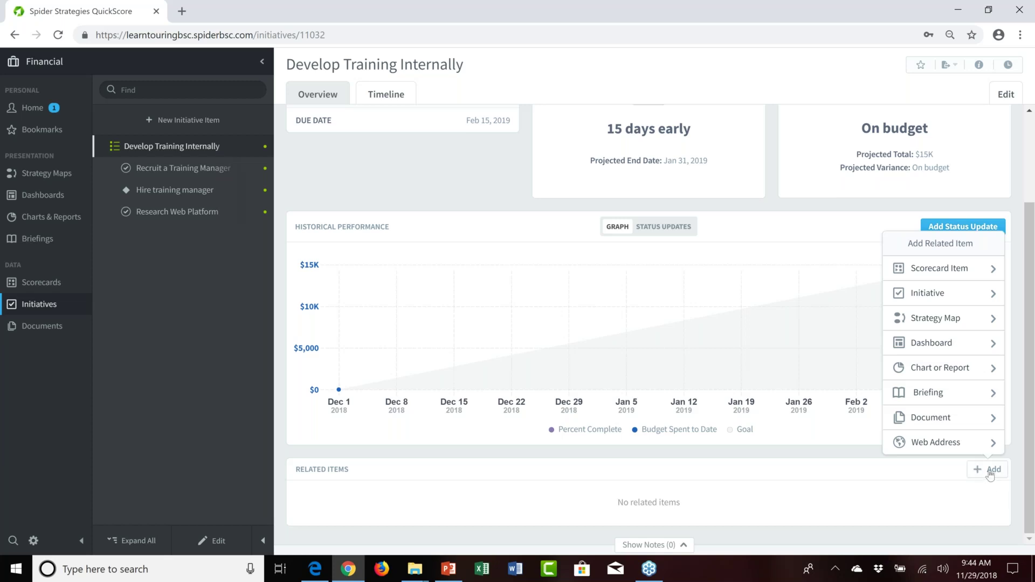
pyautogui.click(954, 274)
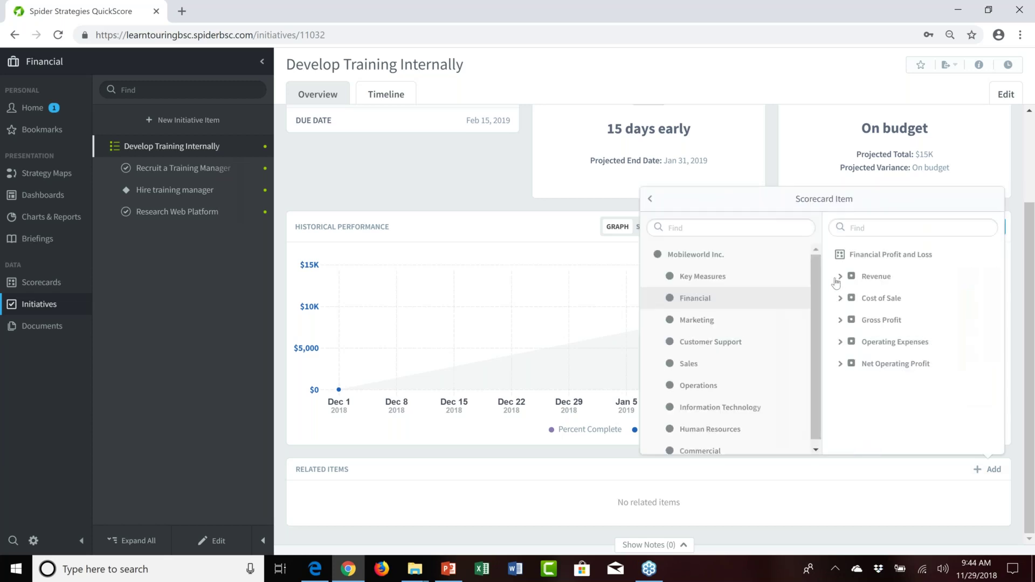
pyautogui.click(840, 276)
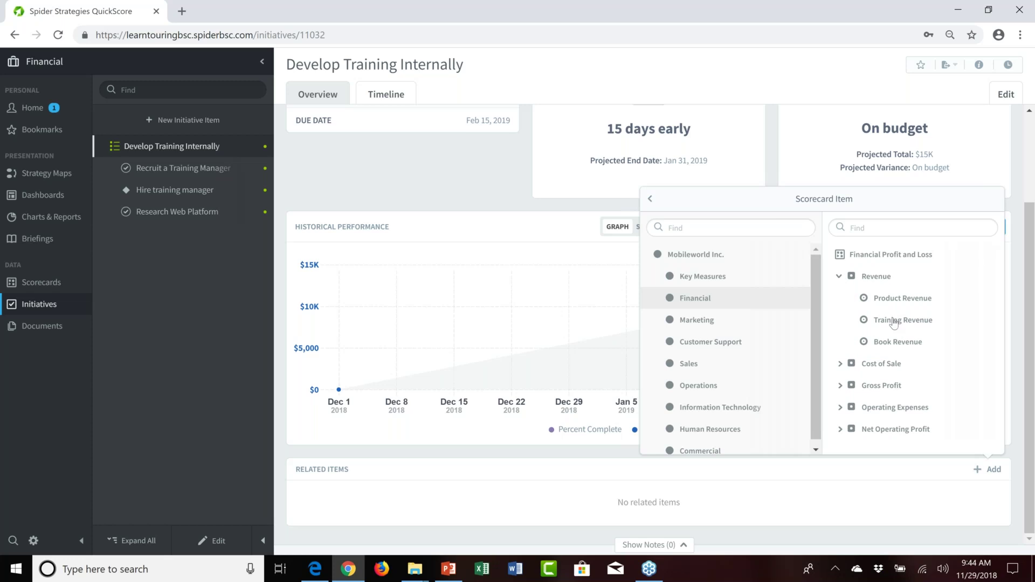
pyautogui.moveTo(894, 323)
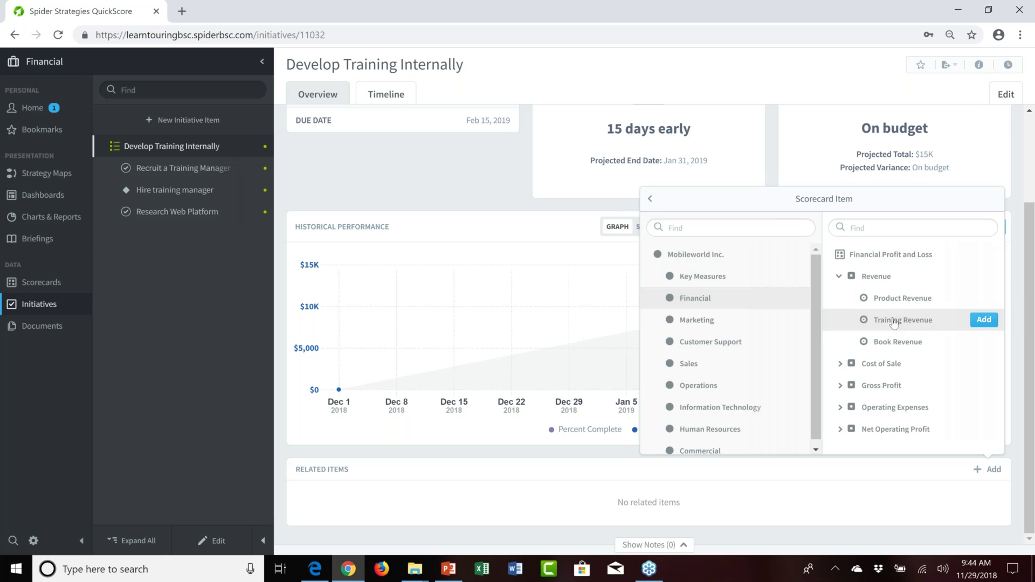
pyautogui.click(985, 322)
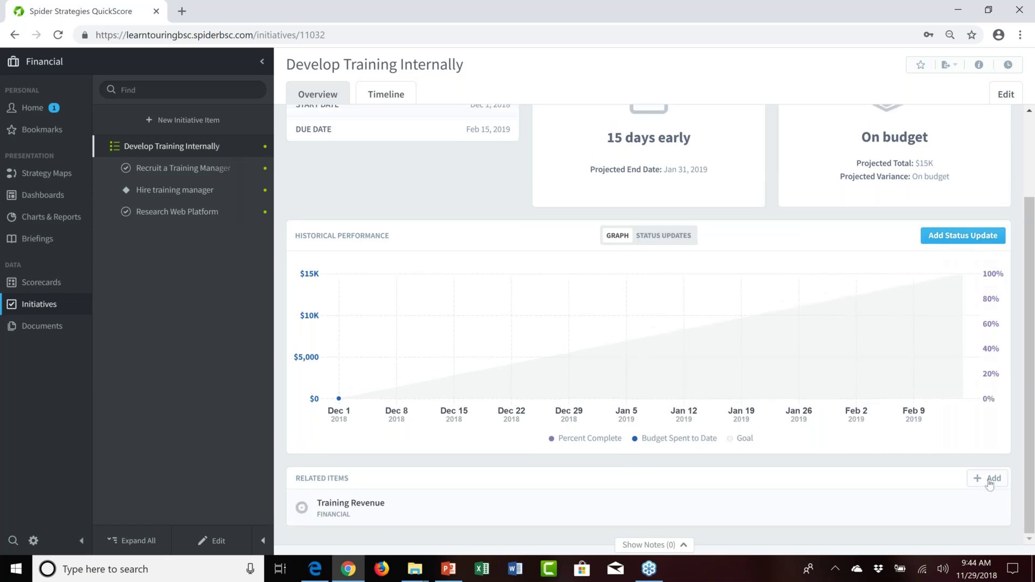
# Add the Salaries & Wages measure from Financial's Operating Expenses as another related item of Develop Training Internally
pyautogui.click(977, 478)
pyautogui.moveTo(933, 277); pyautogui.dragTo(926, 302)
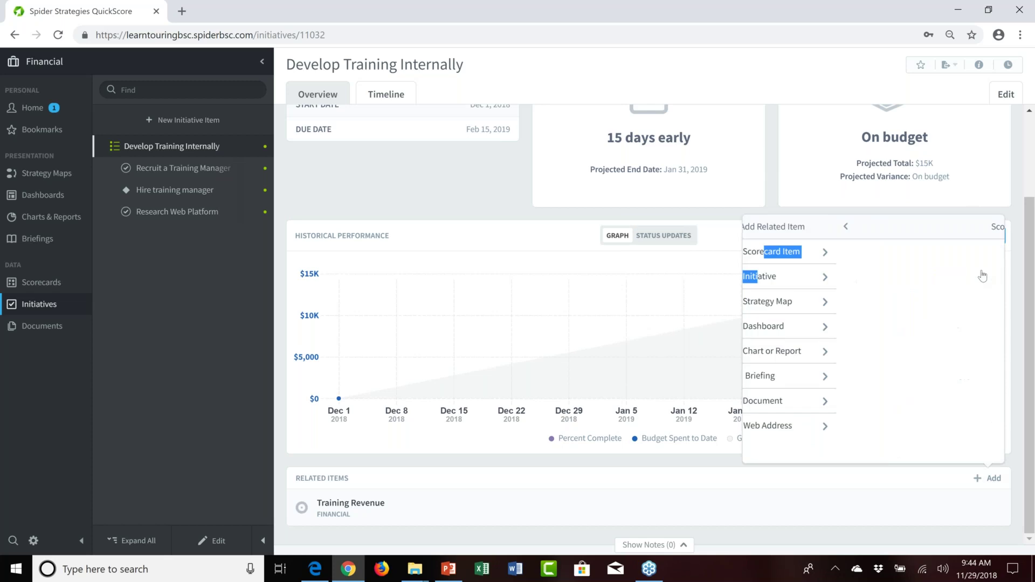
pyautogui.click(982, 277)
pyautogui.click(846, 352)
pyautogui.moveTo(900, 379)
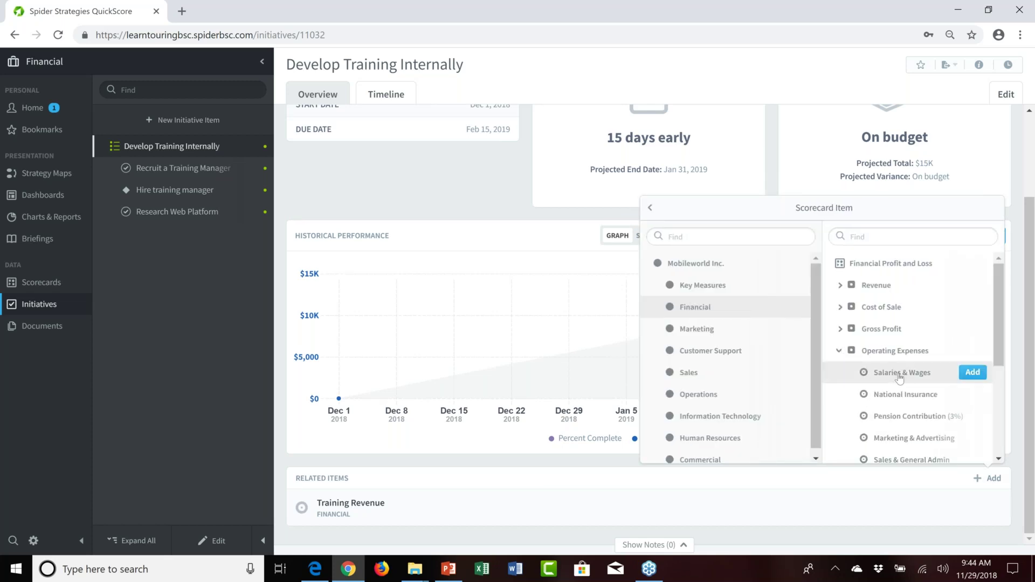
pyautogui.click(974, 373)
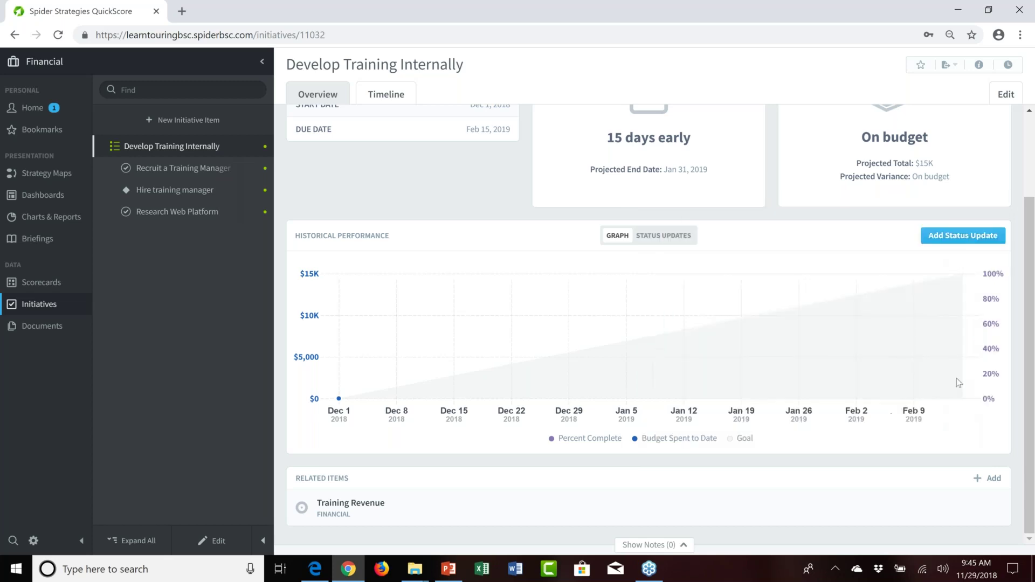
pyautogui.scroll(-1, 412, 344)
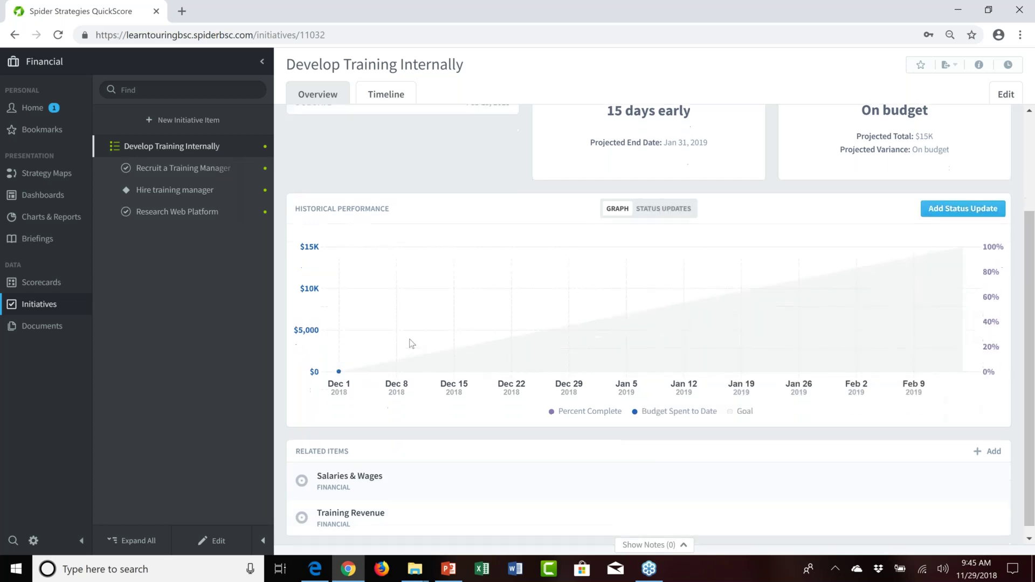
pyautogui.scroll(-1, 412, 344)
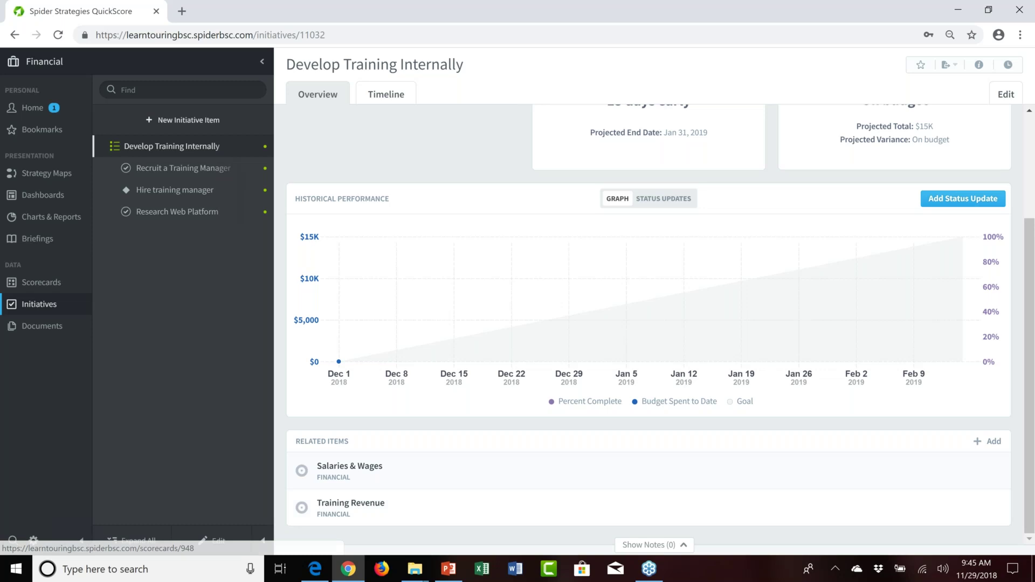
# Add a status update to the Recruit a Training Manager task dated 12/14/2018 with 15% complete and $6,000 spent to date
pyautogui.click(188, 169)
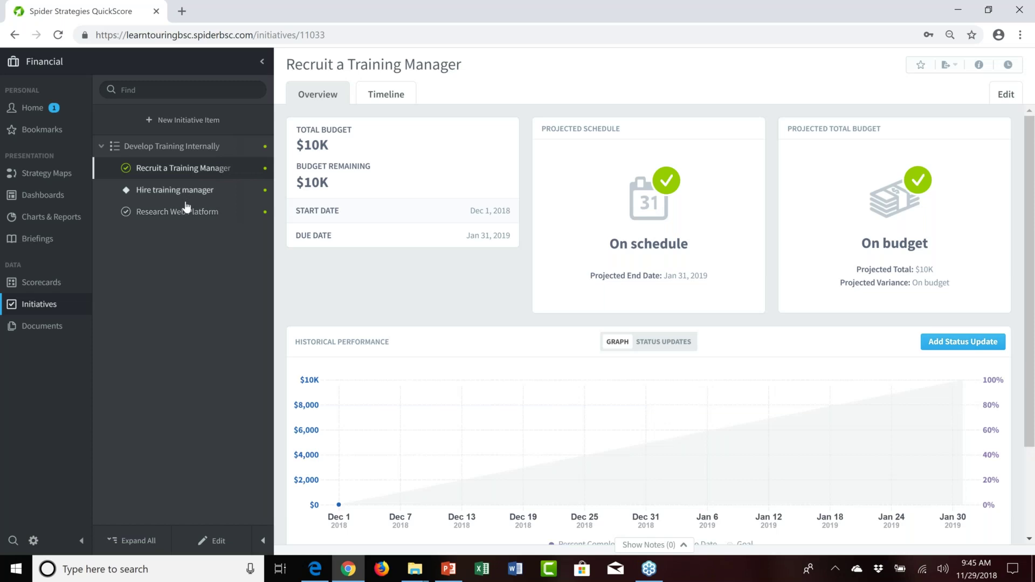
pyautogui.click(161, 151)
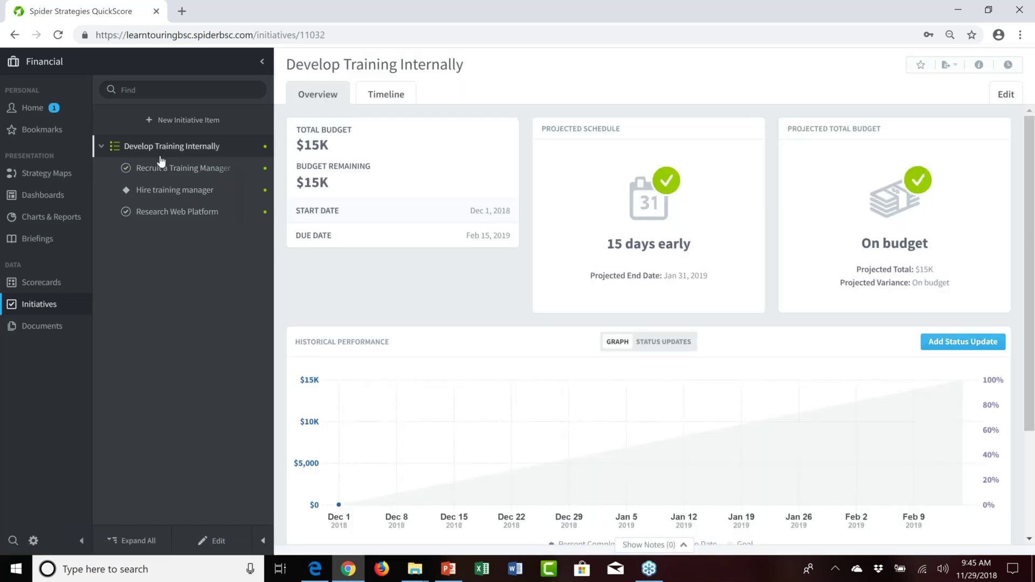
pyautogui.click(182, 168)
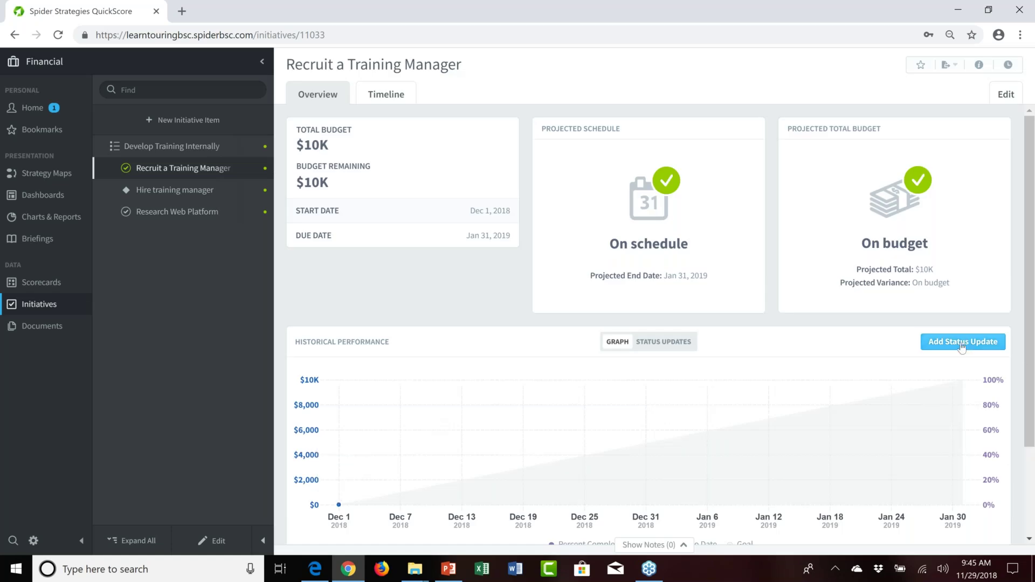
pyautogui.click(962, 347)
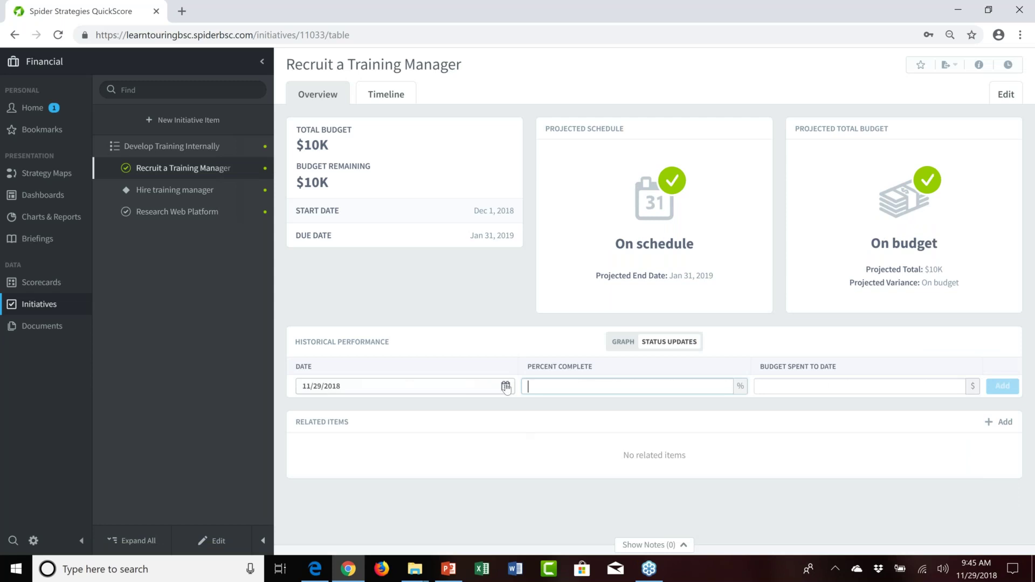
pyautogui.click(506, 388)
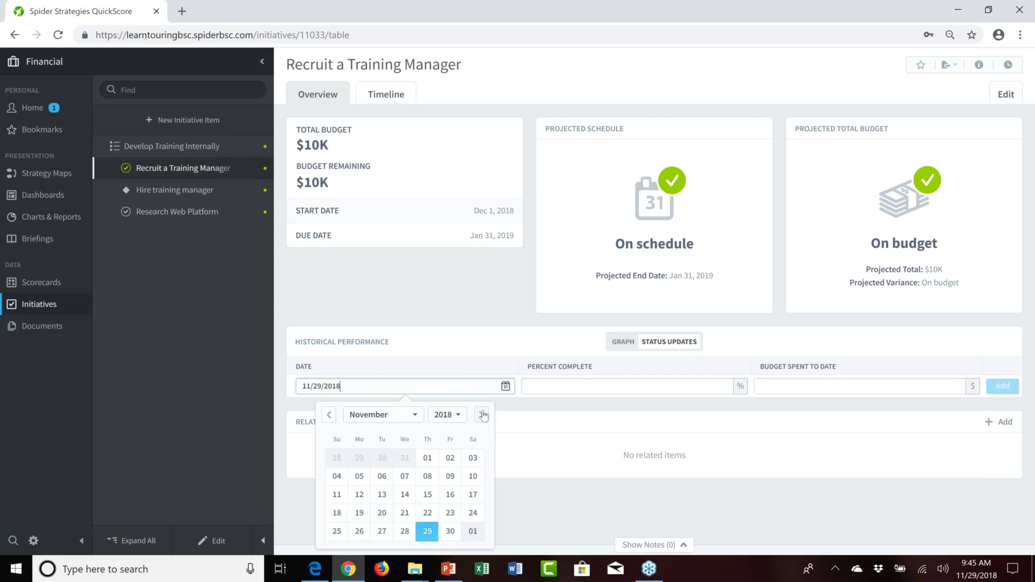
pyautogui.click(483, 415)
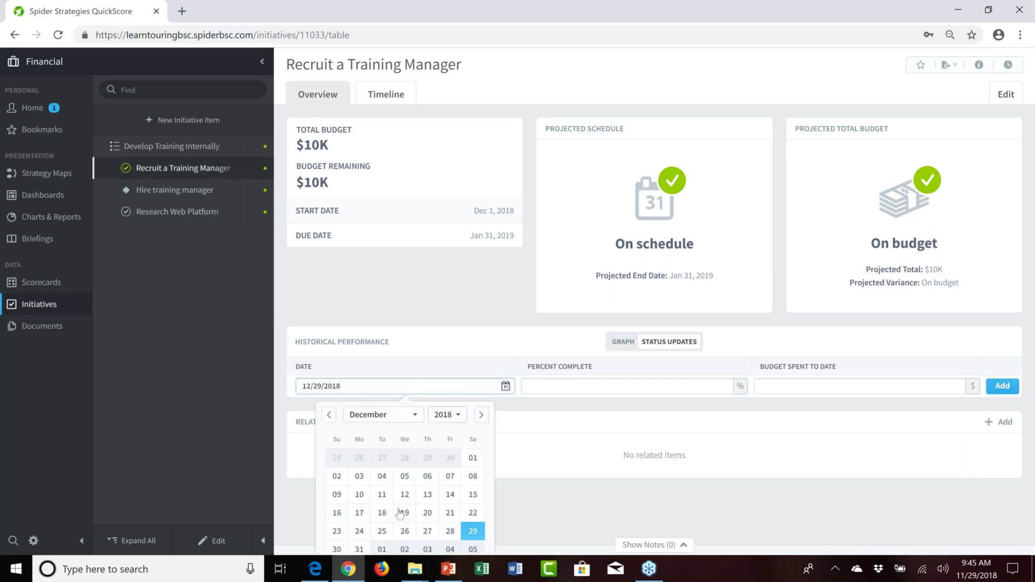
pyautogui.click(452, 495)
pyautogui.click(567, 387)
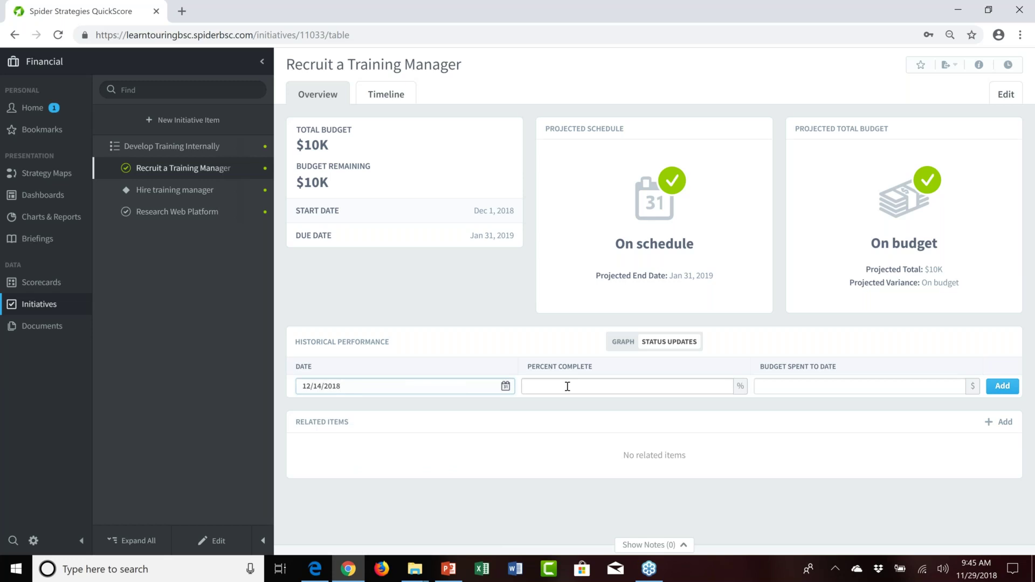
pyautogui.write('15')
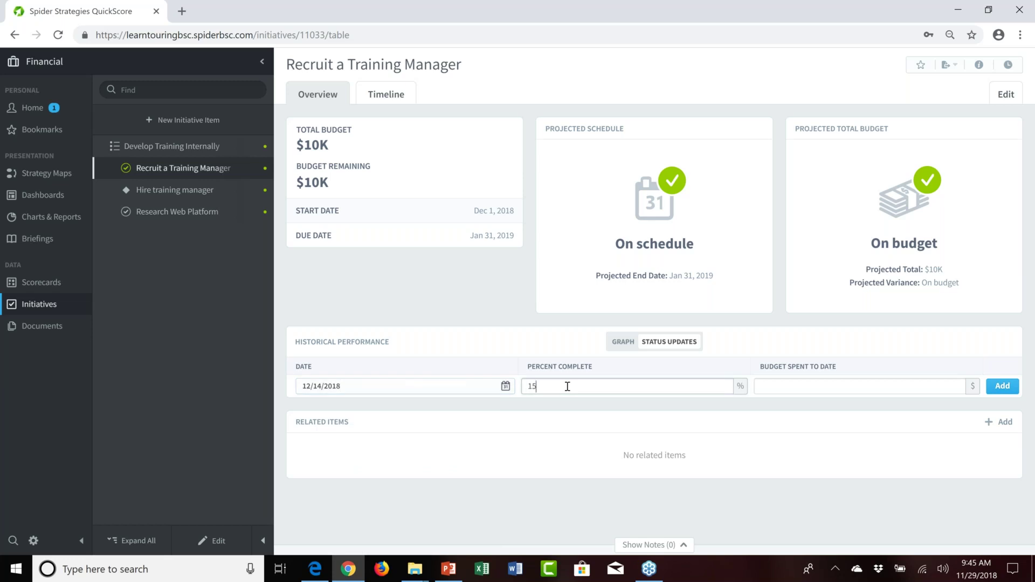
pyautogui.click(791, 383)
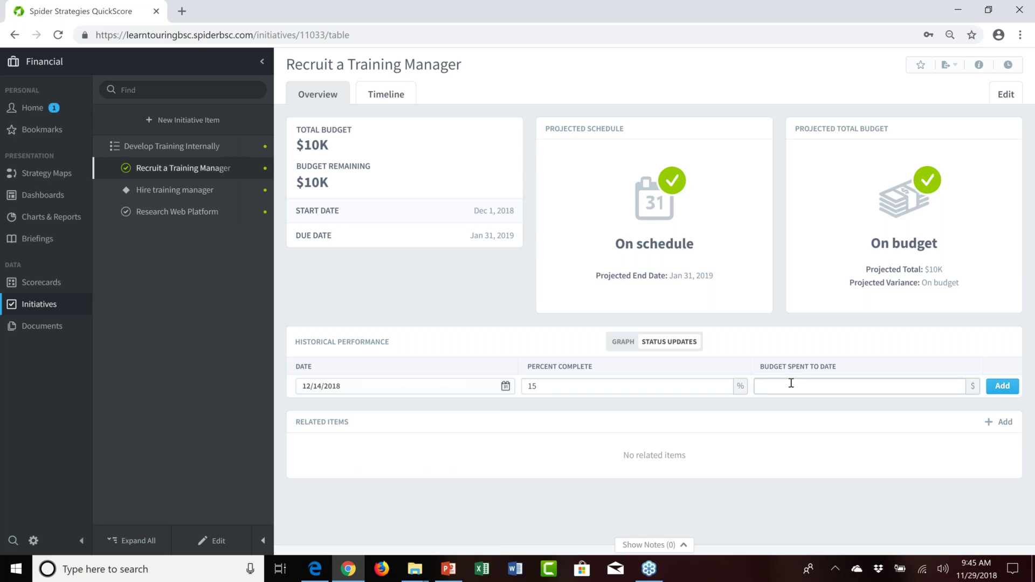
pyautogui.write('6000')
pyautogui.click(1003, 386)
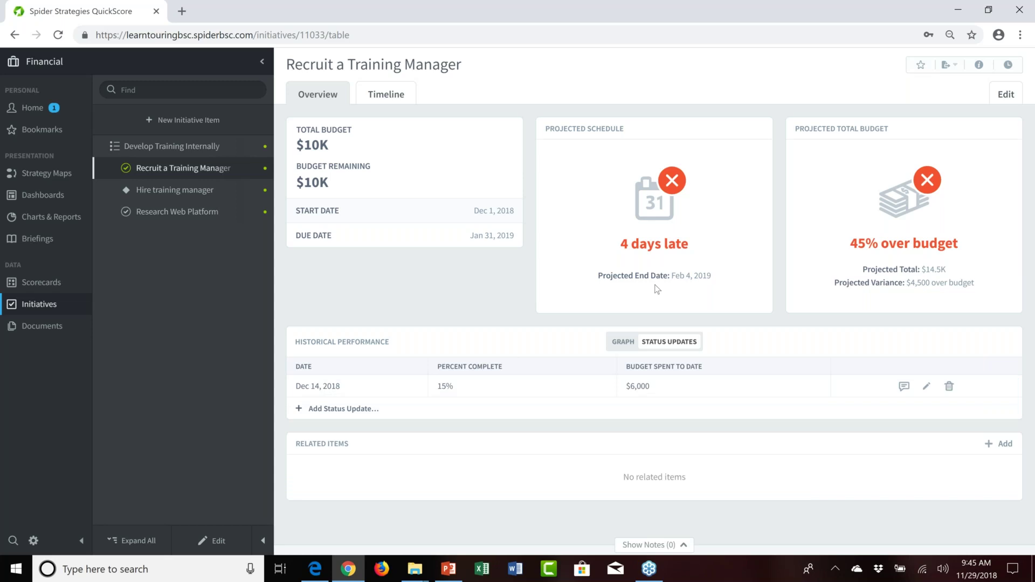
# Add another status update to Recruit a Training Manager dated 12/29/2018 with 50% complete and $7,000 spent to date
pyautogui.click(332, 410)
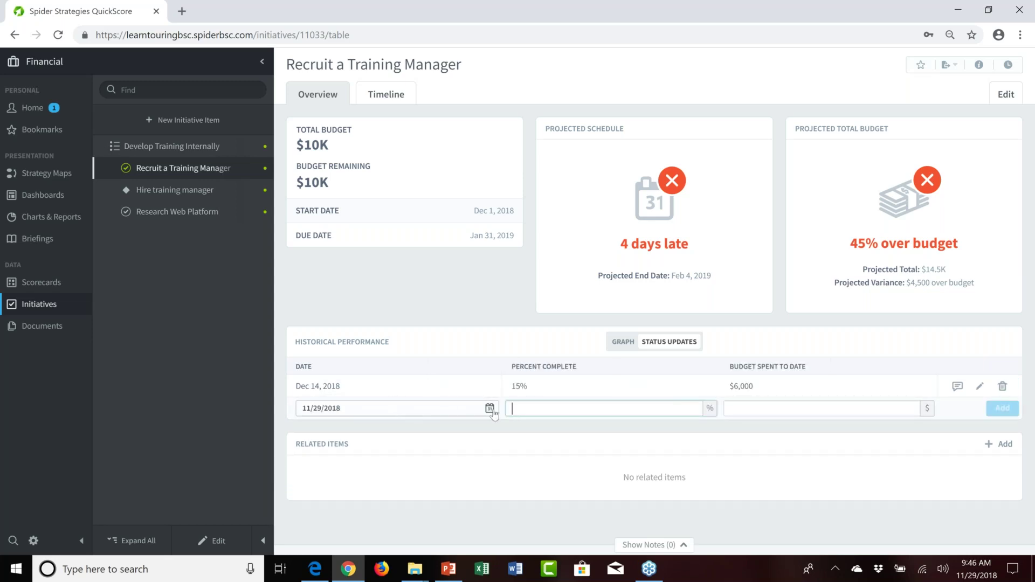
pyautogui.click(490, 409)
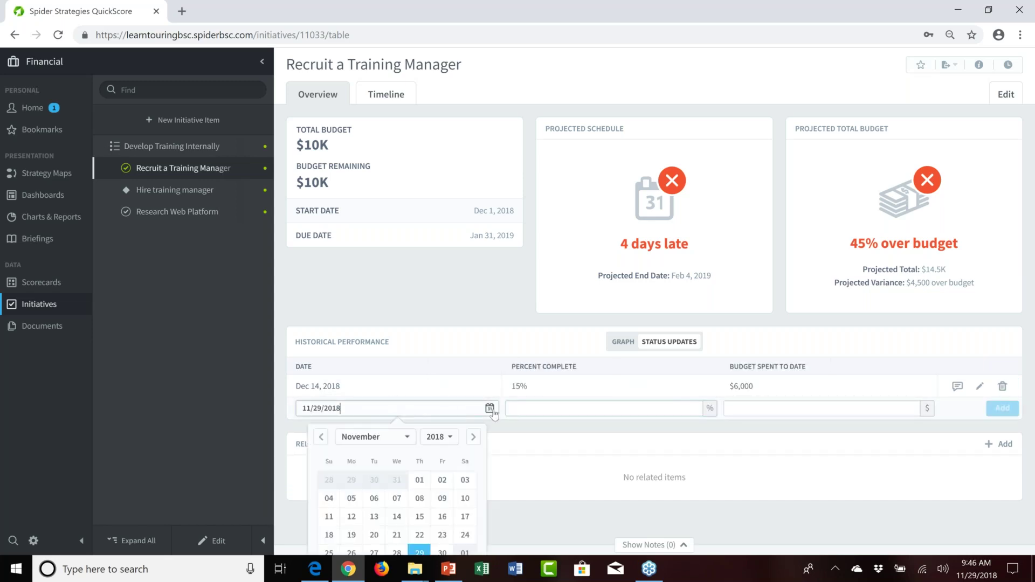
pyautogui.click(474, 438)
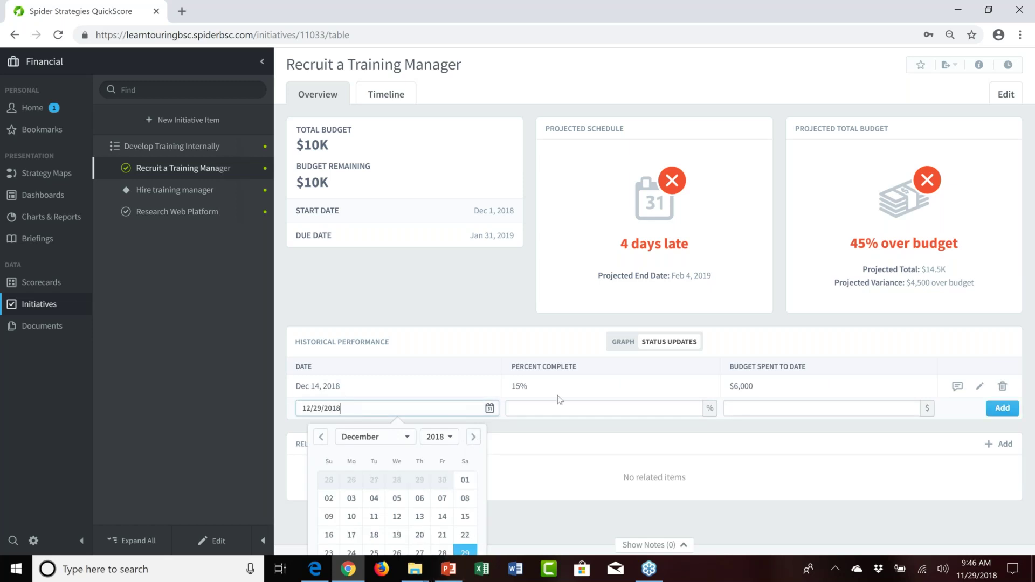
pyautogui.click(554, 409)
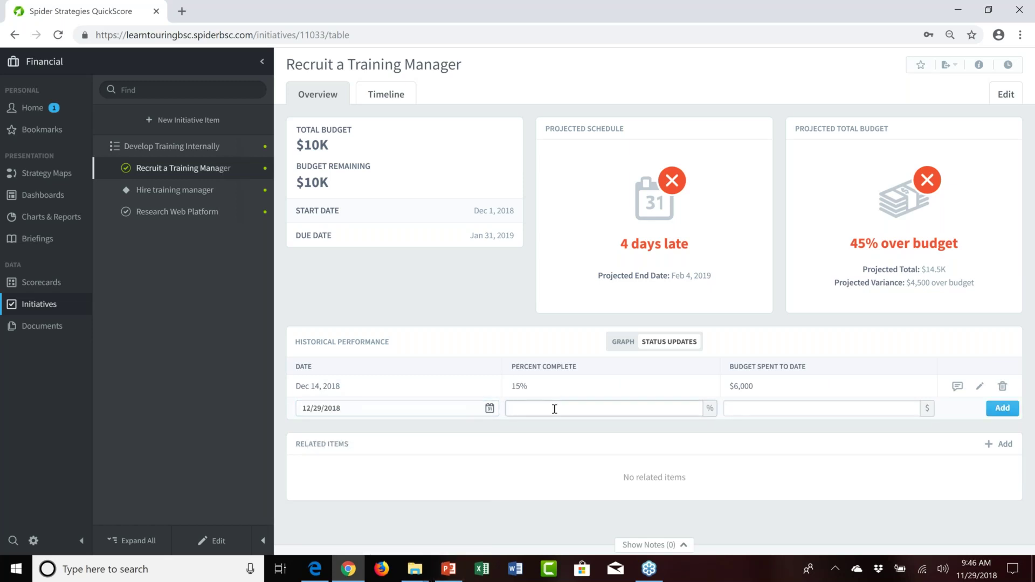
pyautogui.write('50')
pyautogui.click(735, 408)
pyautogui.write('7000')
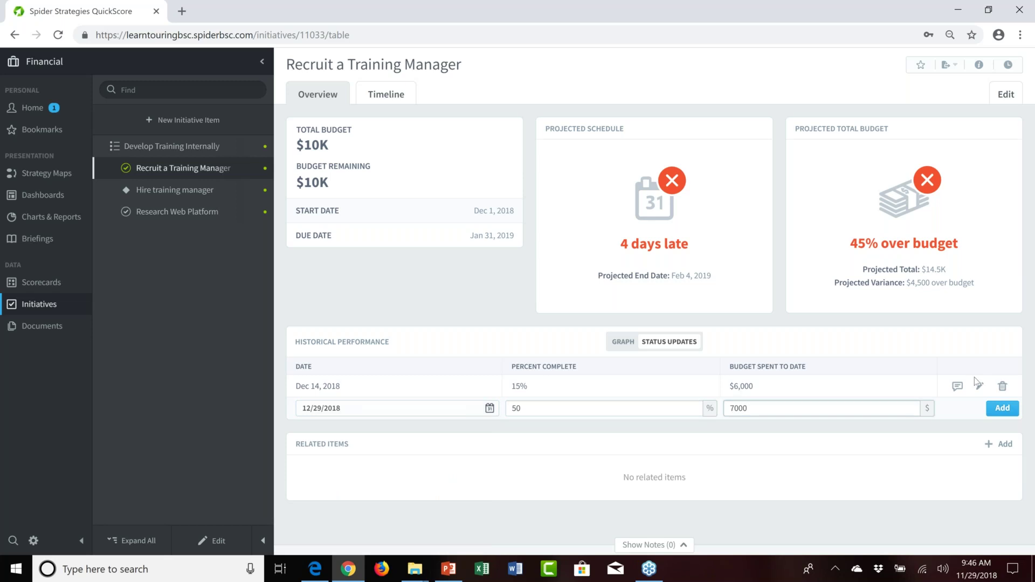
pyautogui.click(1002, 409)
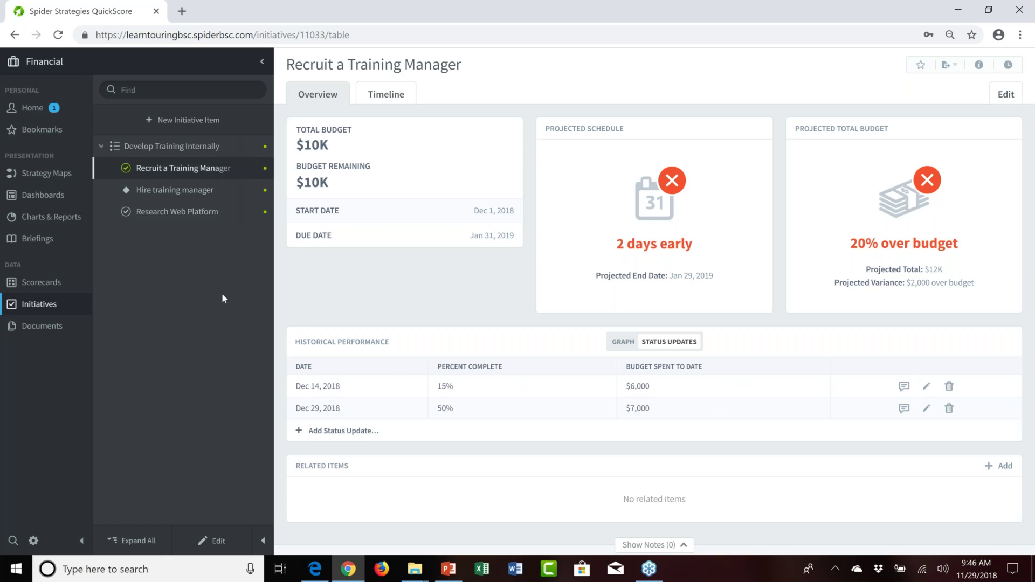
# Add a status update to the Research Web Platform task dated 12/14/2018 with 40% complete and $1,000 spent to date
pyautogui.click(167, 218)
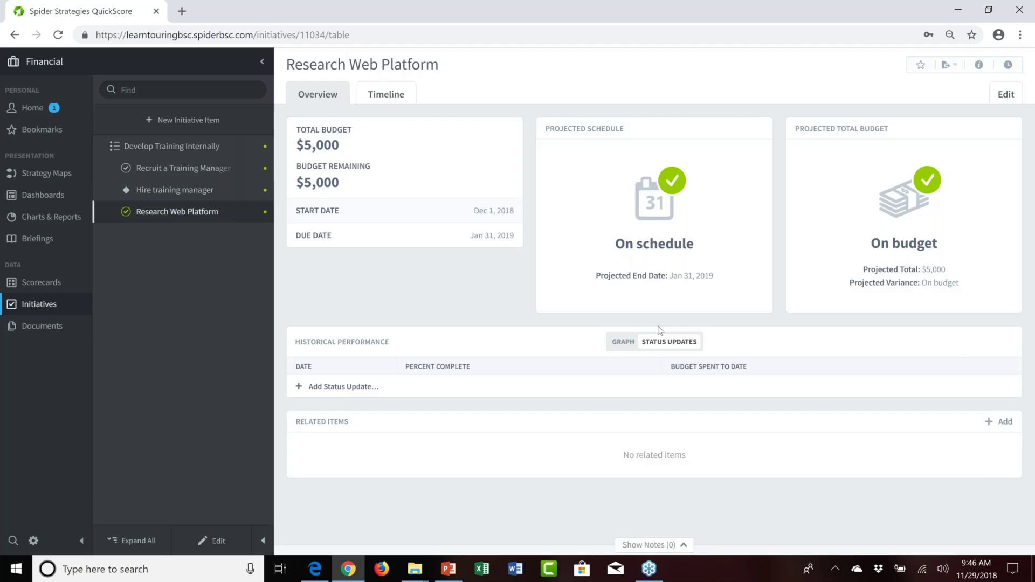
pyautogui.click(352, 387)
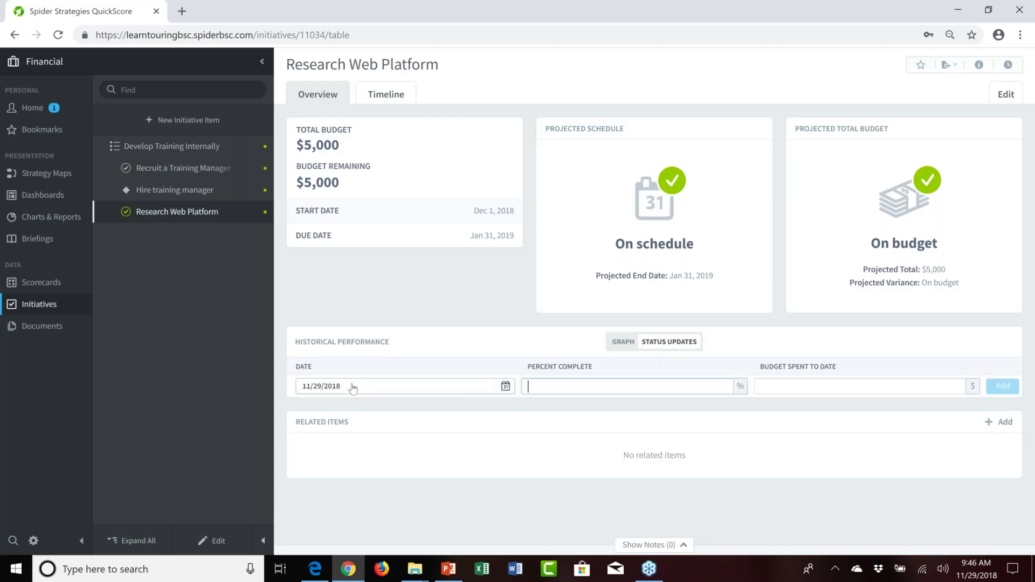
pyautogui.click(509, 387)
pyautogui.click(483, 415)
pyautogui.click(451, 495)
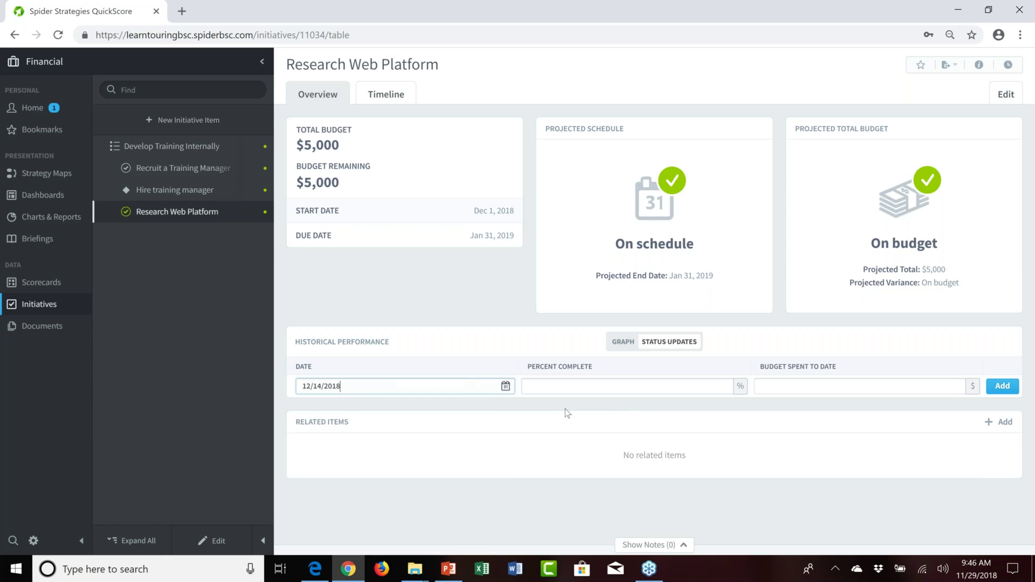
pyautogui.click(565, 385)
pyautogui.write('40')
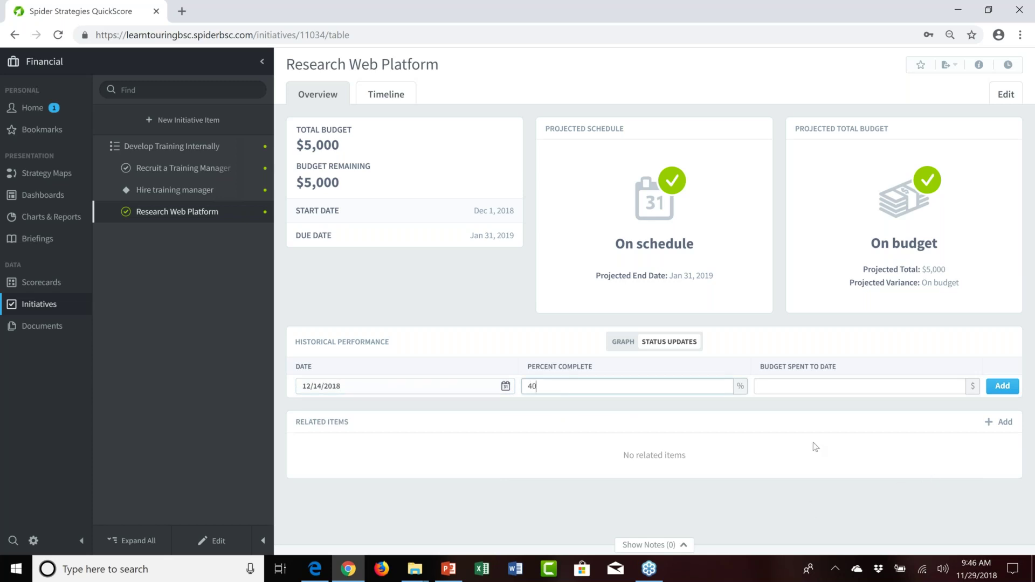
pyautogui.click(771, 385)
pyautogui.write('1')
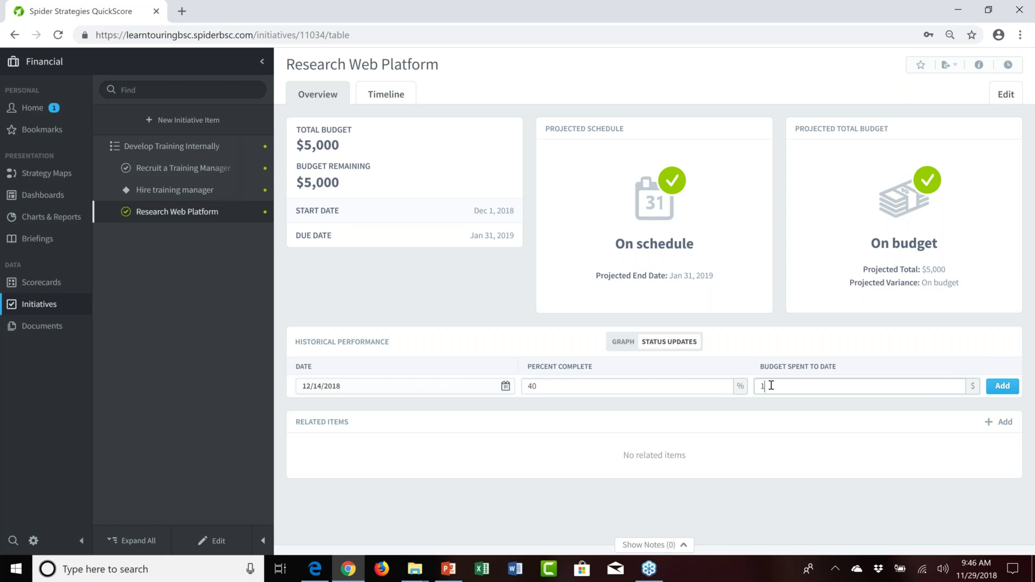
pyautogui.write('000')
pyautogui.click(994, 383)
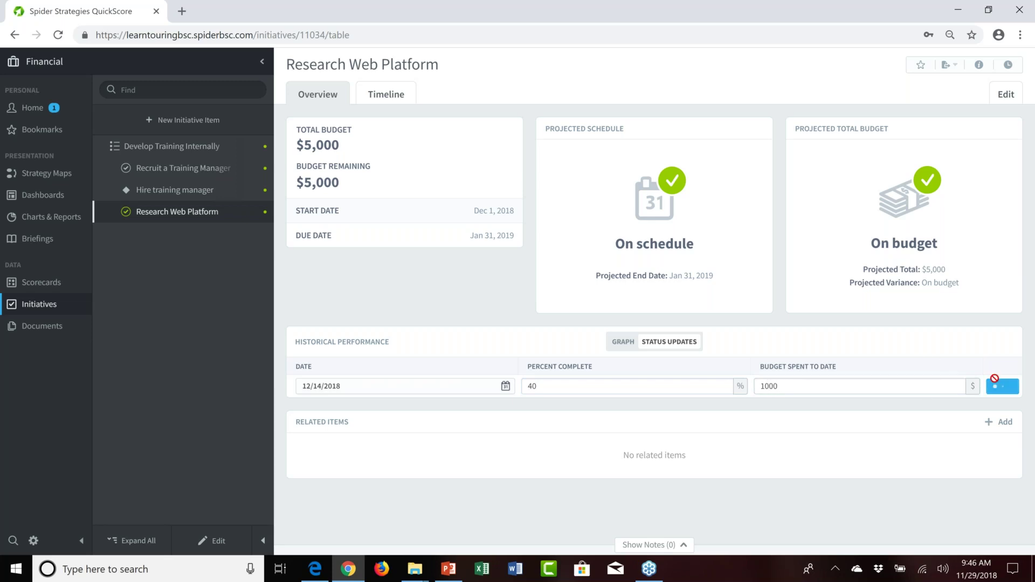
# Add a second status update to Research Web Platform dated 11/30/2018 with 60% complete and $2,000 spent to date
pyautogui.click(322, 410)
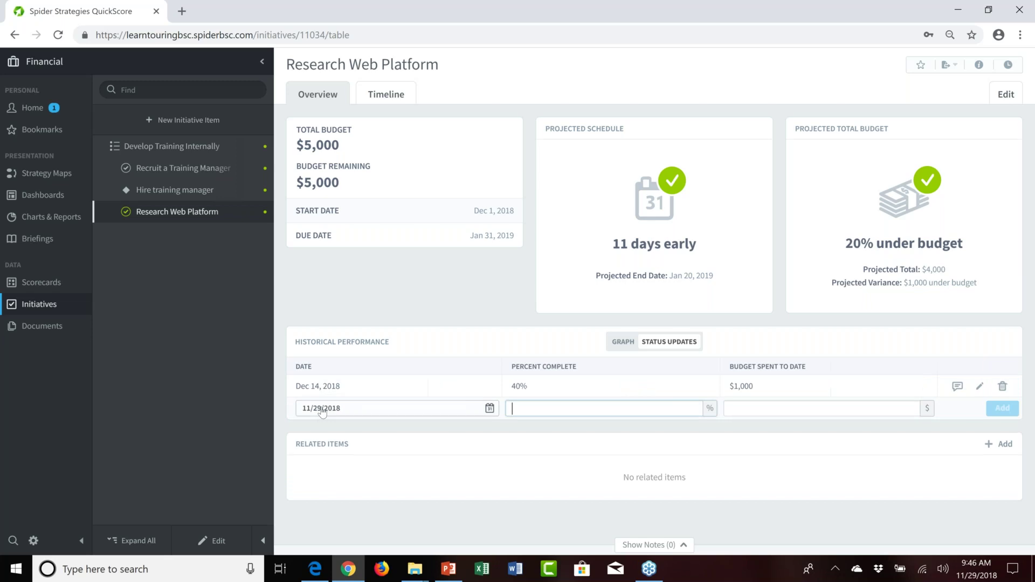
pyautogui.click(490, 408)
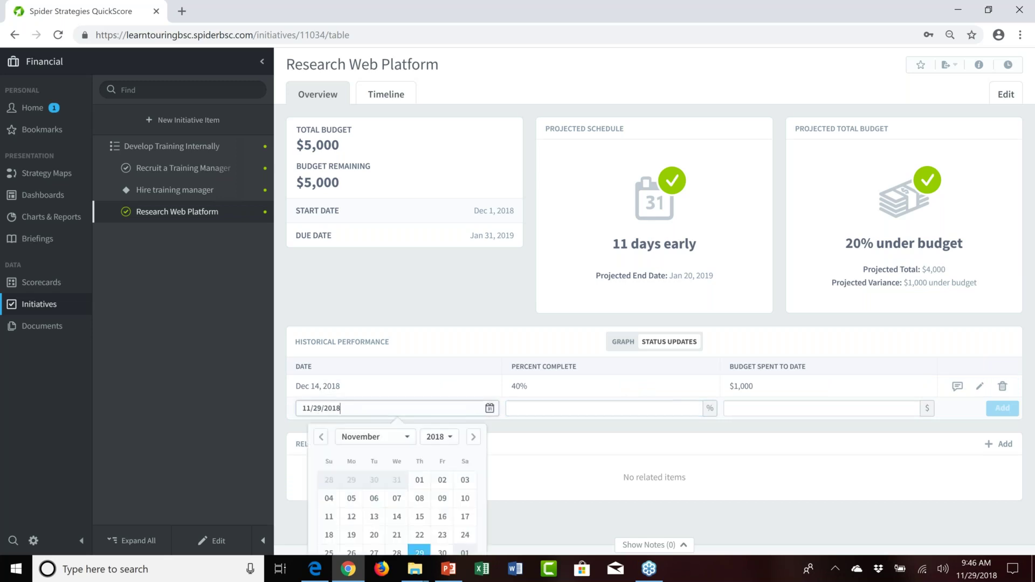
pyautogui.click(443, 552)
pyautogui.write('60')
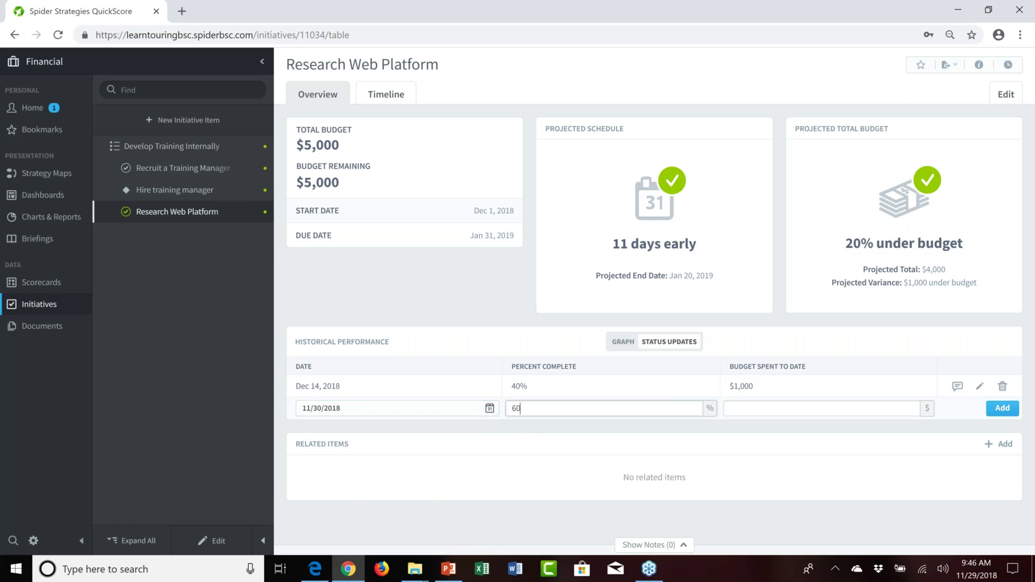
pyautogui.click(746, 406)
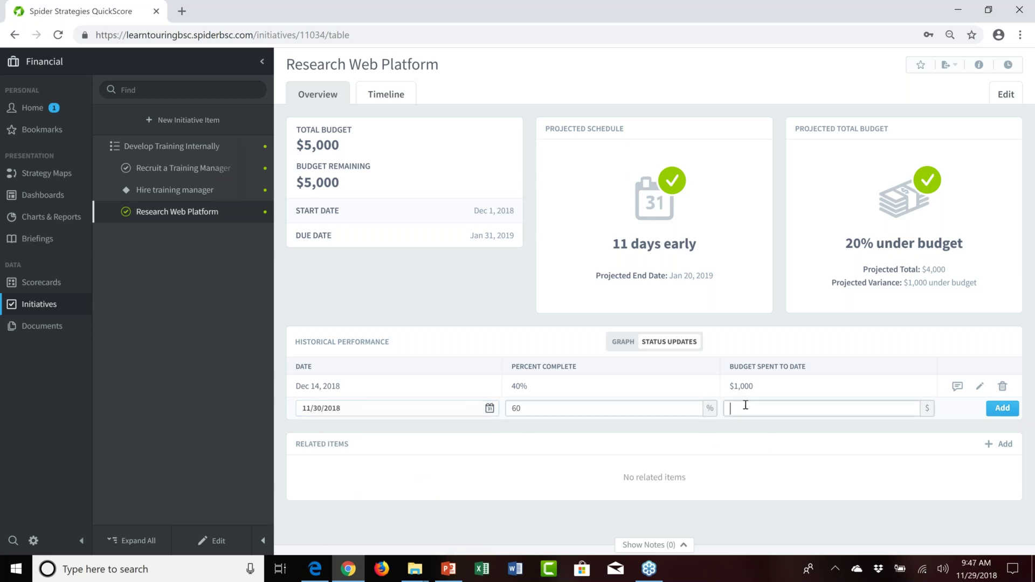
pyautogui.write('2000')
pyautogui.click(1003, 408)
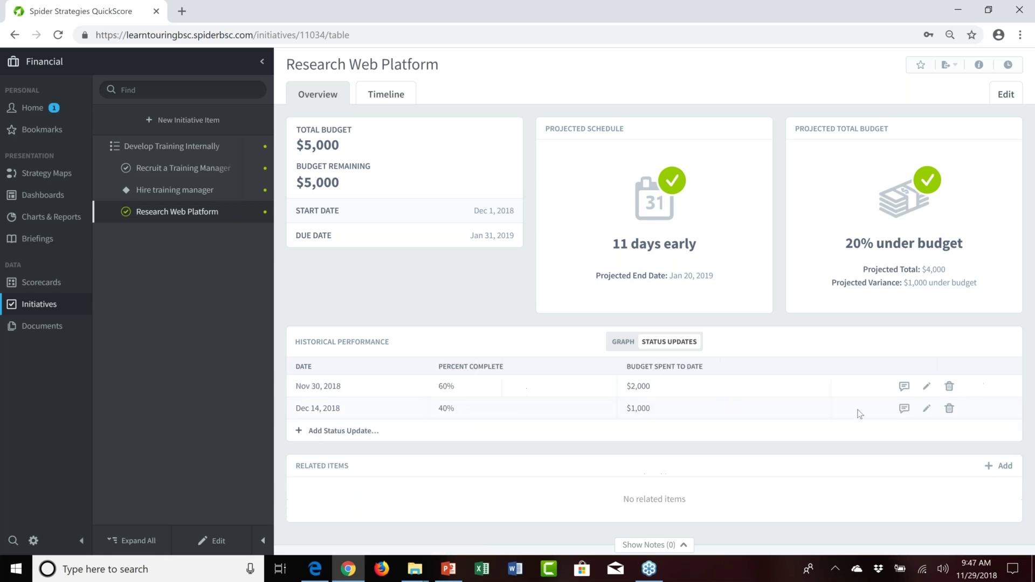
# Review Develop Training Internally's calculated status updates and historical performance graph, and open its related Salaries & Wages measure
pyautogui.click(167, 151)
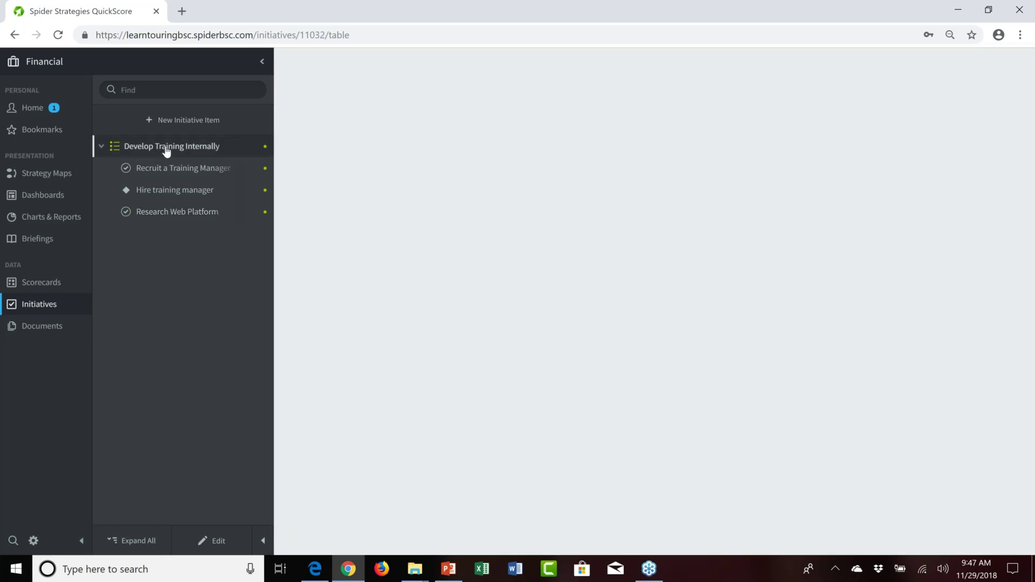
pyautogui.scroll(-1, 369, 370)
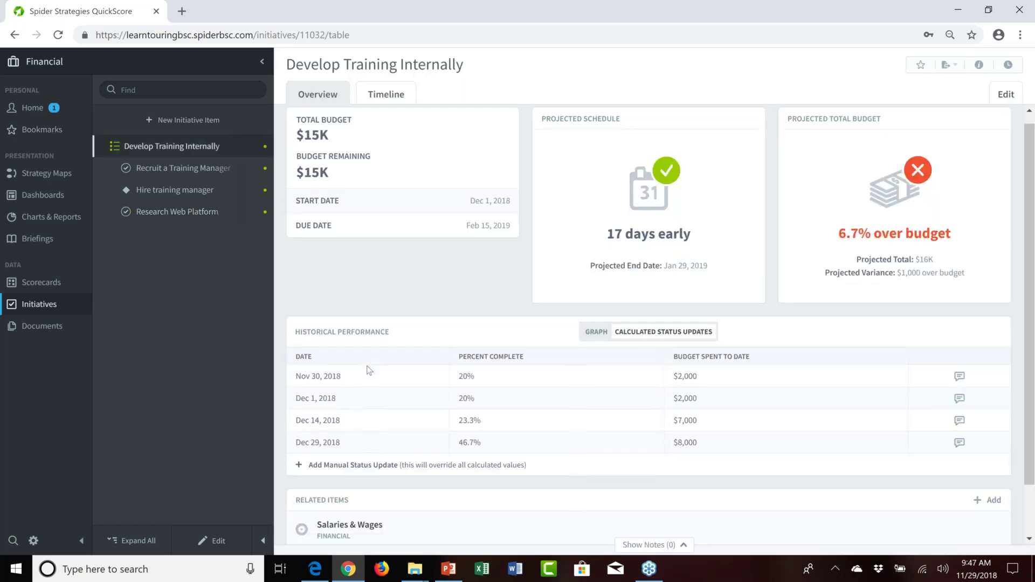
pyautogui.scroll(-1, 369, 370)
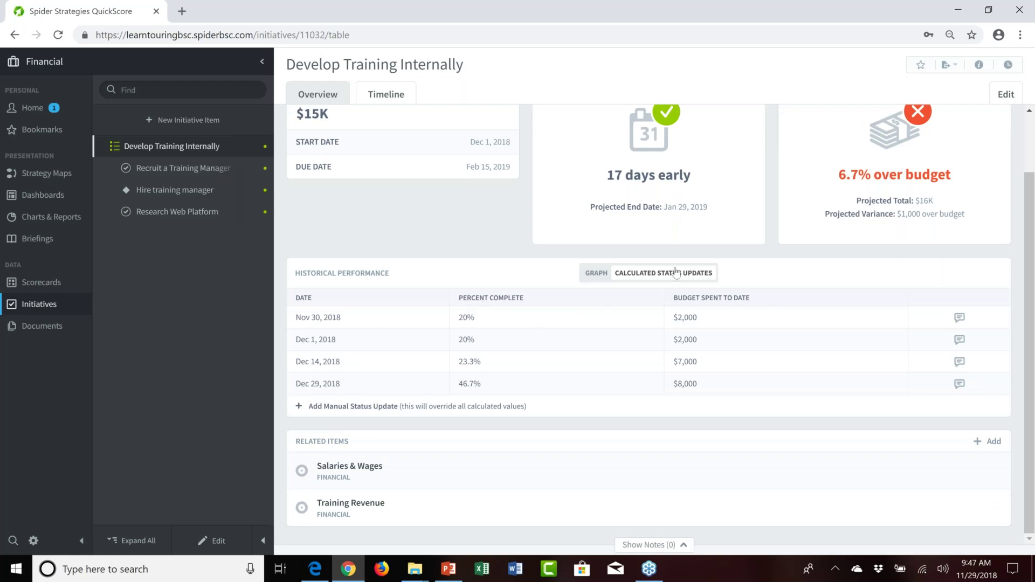
pyautogui.click(598, 277)
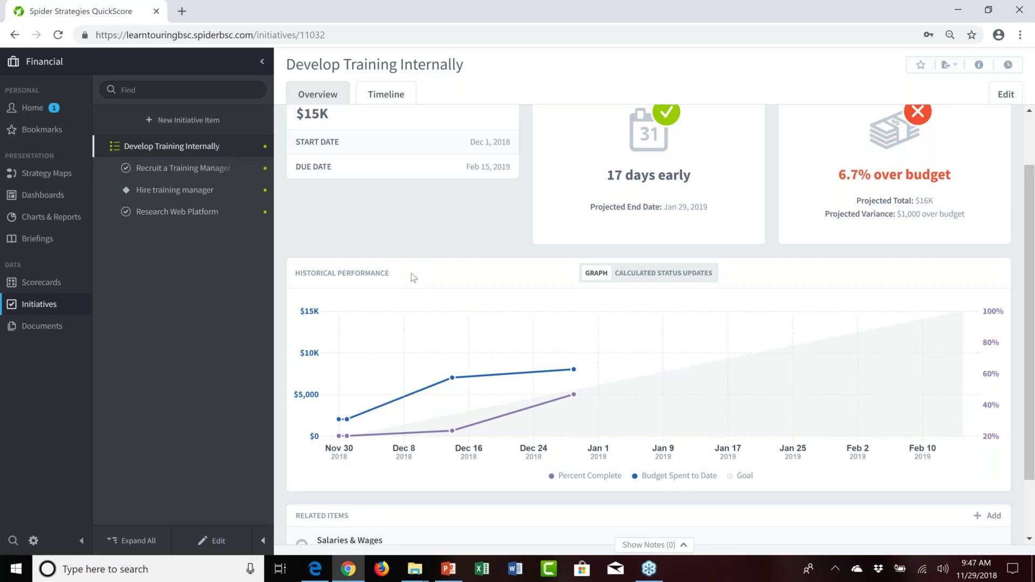
pyautogui.scroll(-1, 413, 278)
pyautogui.scroll(2, 413, 277)
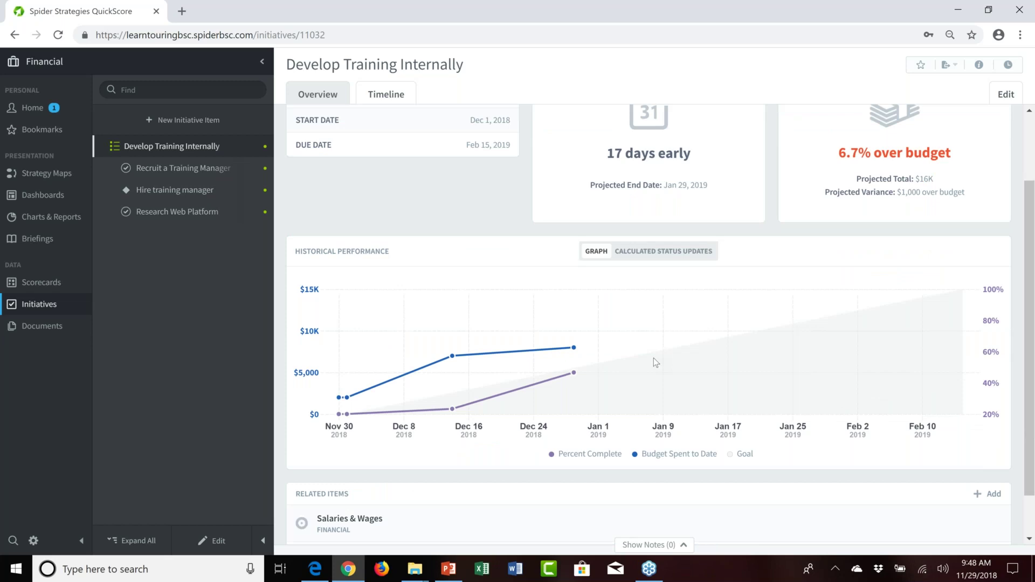
pyautogui.scroll(-1, 653, 358)
pyautogui.click(345, 473)
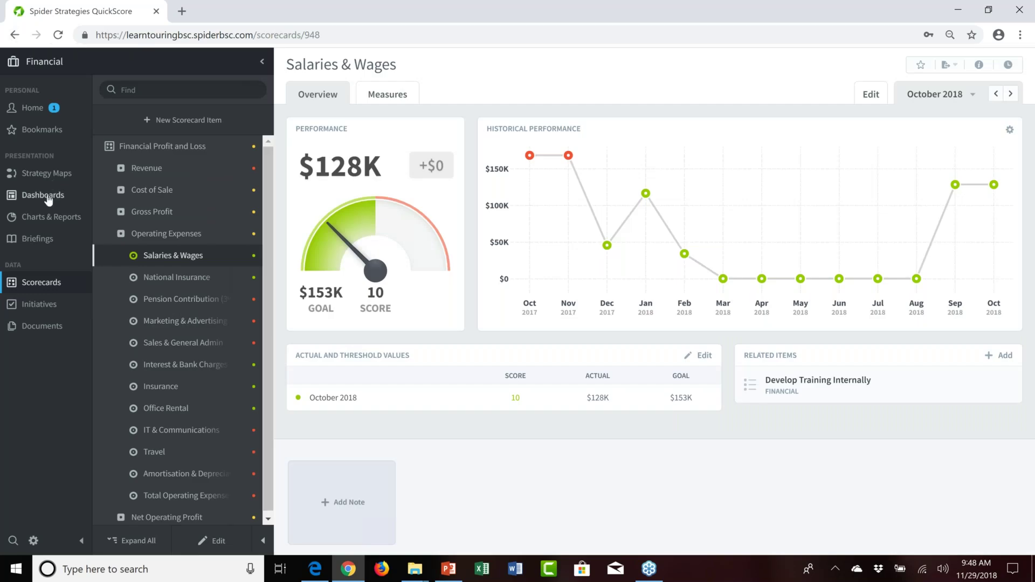
# Create a new Financial dashboard named "Dashboard" and switch its editor to fullscreen
pyautogui.click(47, 200)
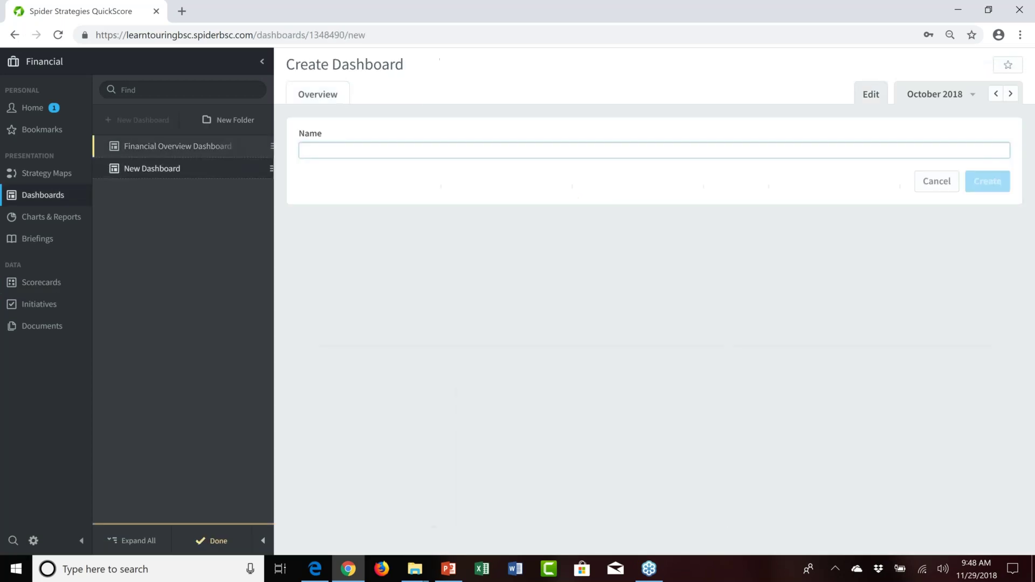
pyautogui.write('Dashboard')
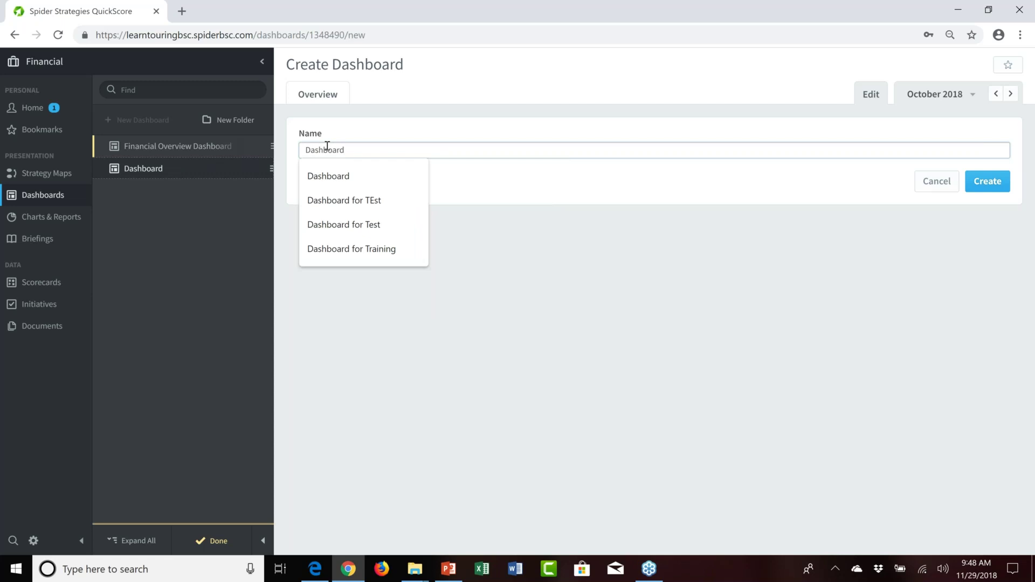
pyautogui.press('Return')
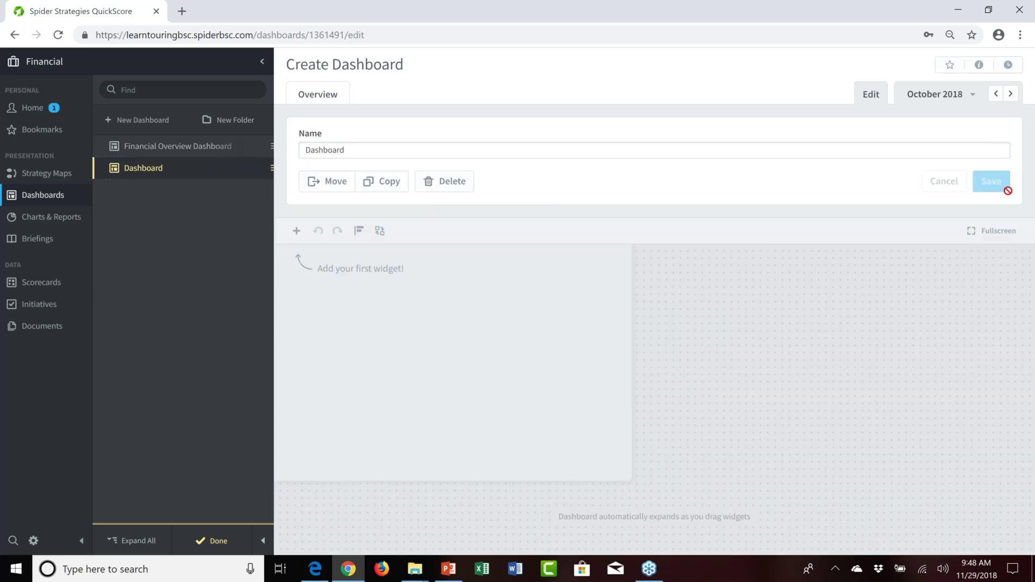
pyautogui.click(261, 541)
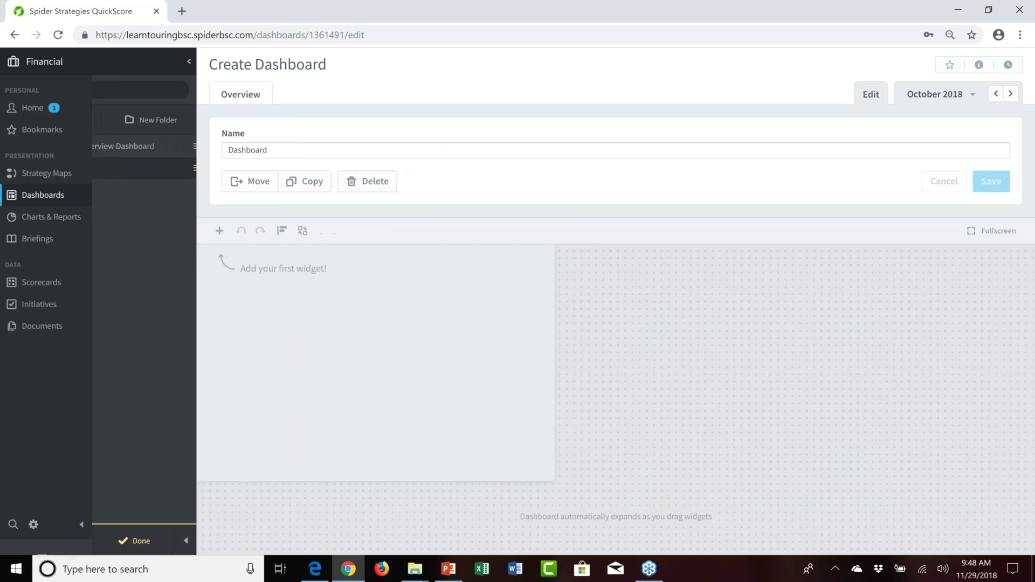
pyautogui.click(1026, 229)
# Add a text widget containing "...", shrink it, and place it far down and to the right to enlarge the dashboard canvas
pyautogui.click(23, 93)
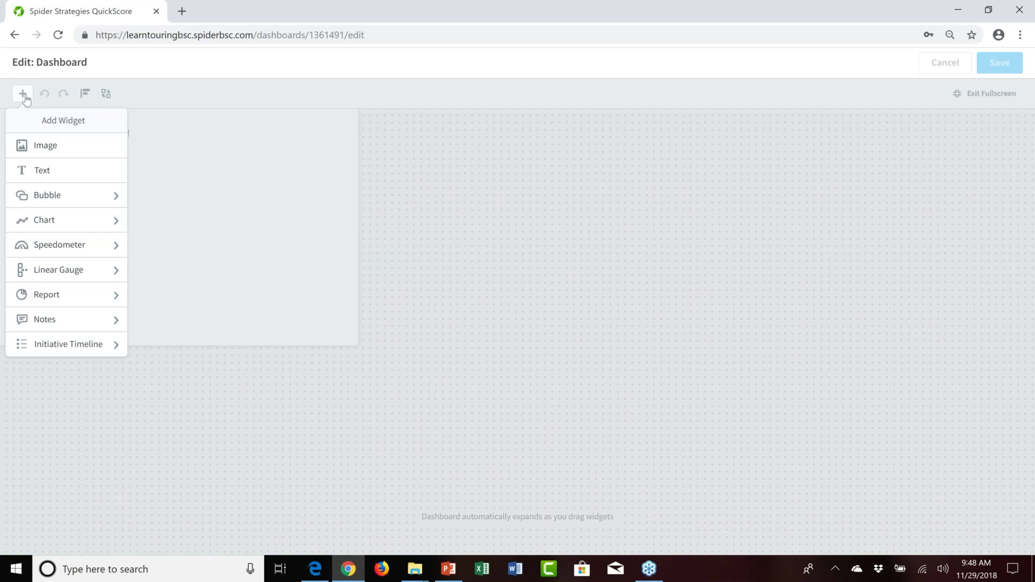
pyautogui.click(48, 172)
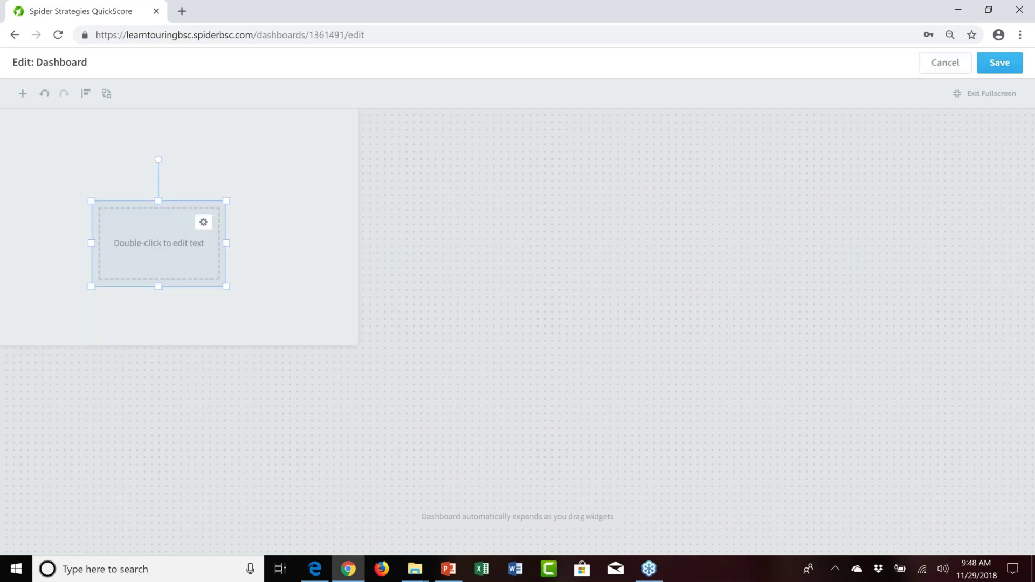
pyautogui.doubleClick(149, 238)
pyautogui.write('...')
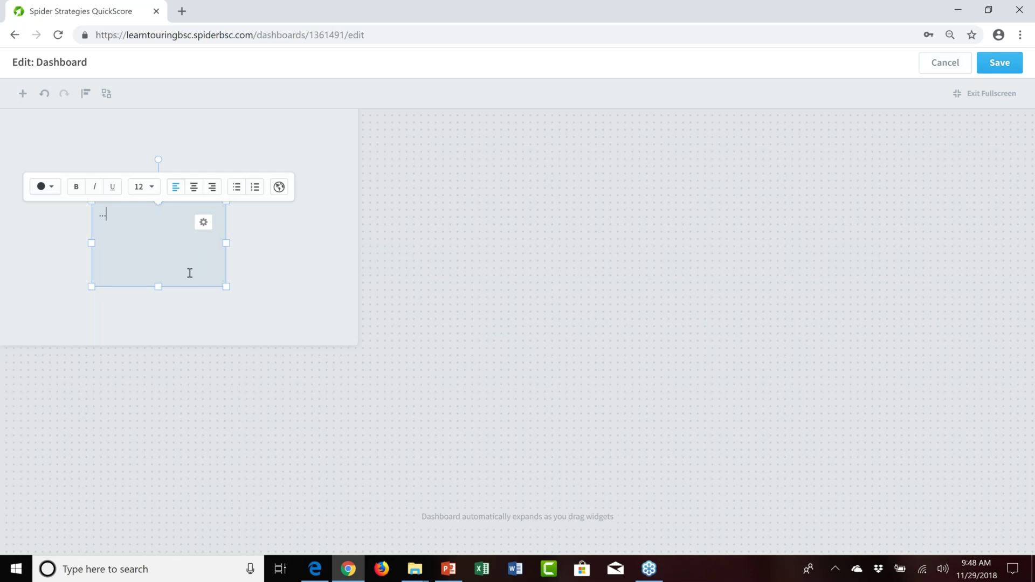
pyautogui.moveTo(227, 287); pyautogui.dragTo(125, 231)
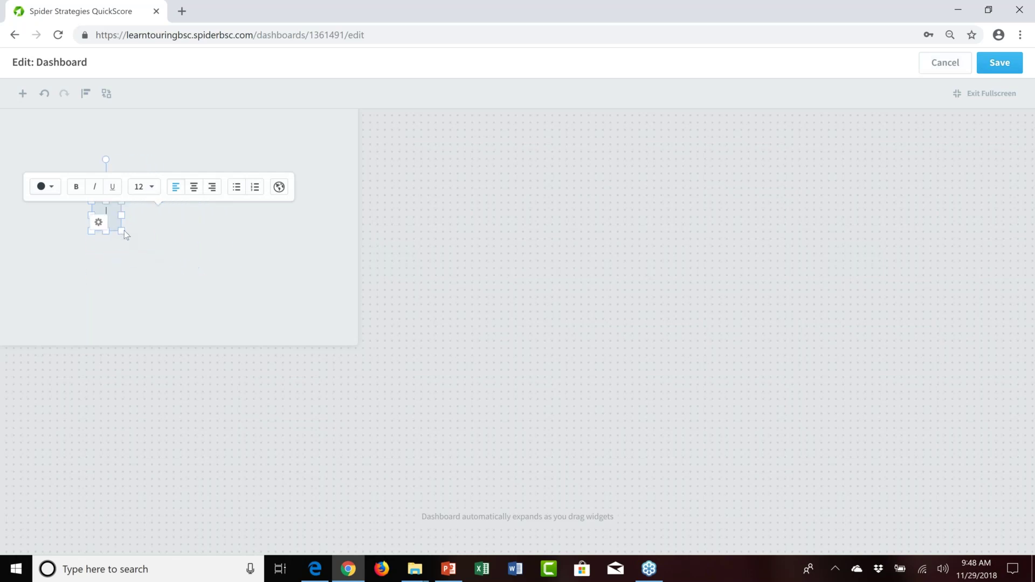
pyautogui.click(173, 136)
pyautogui.moveTo(102, 220); pyautogui.dragTo(734, 537)
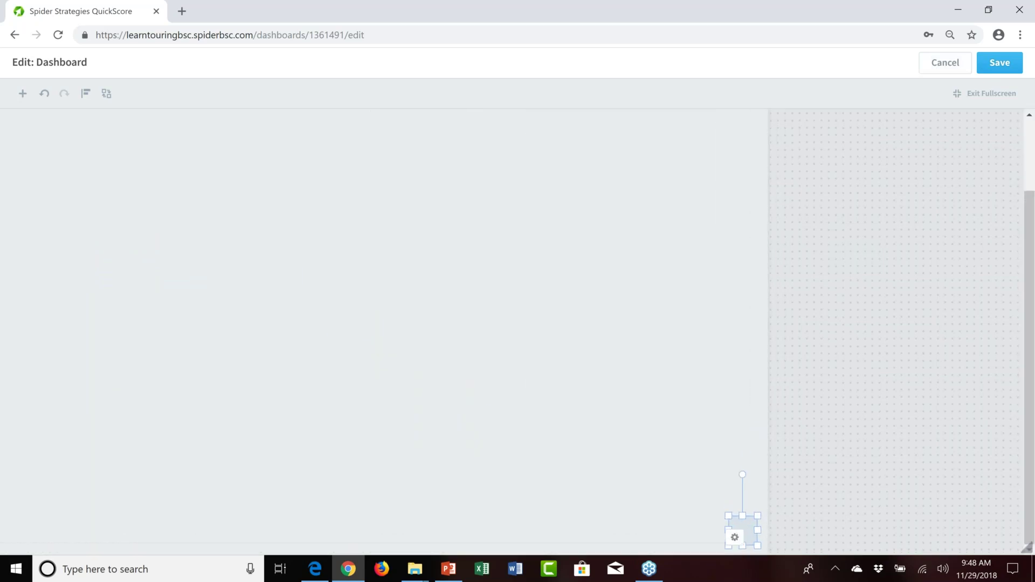
# Add initiative charts for Financial's Develop Training Internally, Recruit a Training Manager and Research Web Platform
pyautogui.click(25, 94)
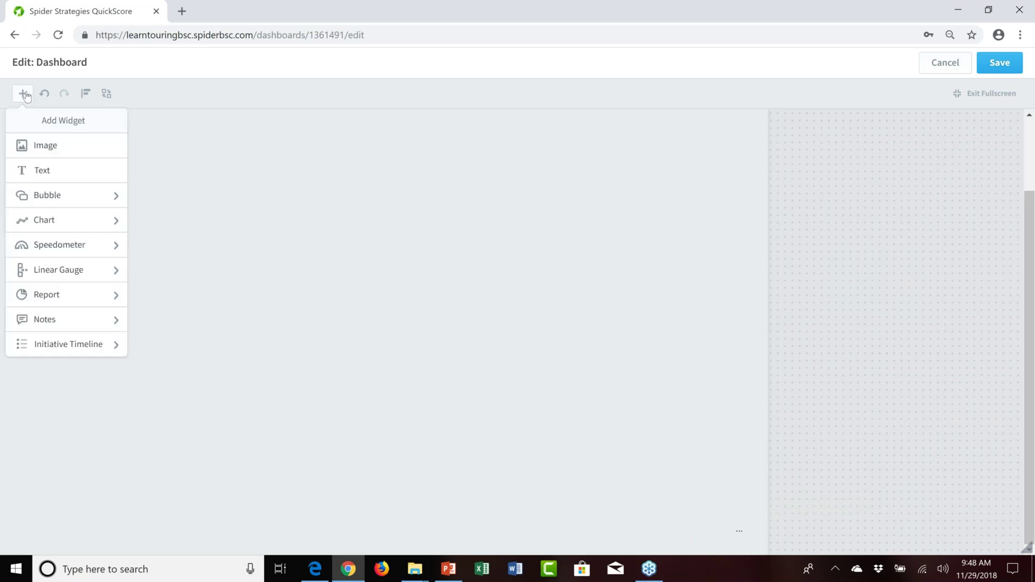
pyautogui.click(52, 223)
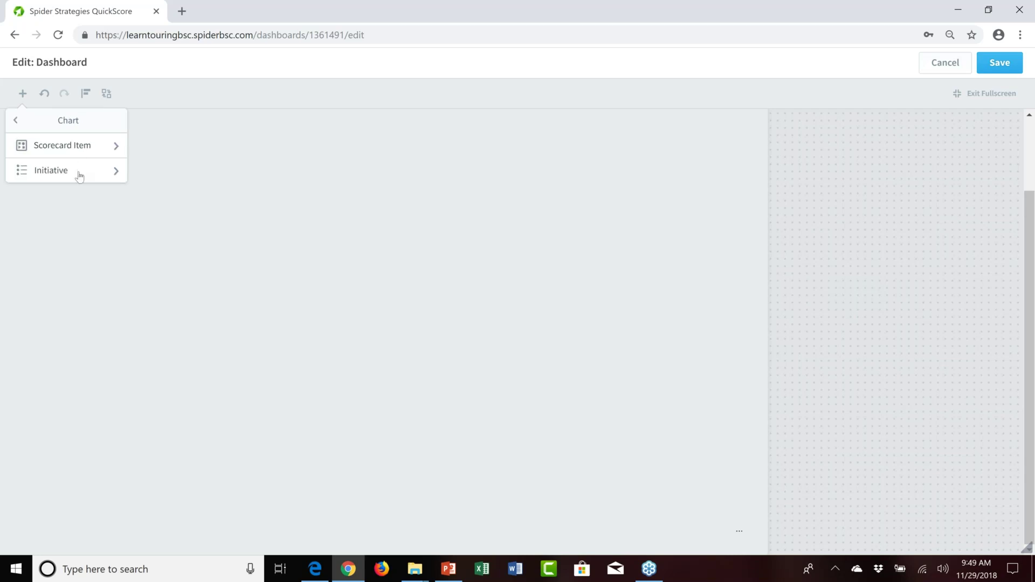
pyautogui.click(79, 175)
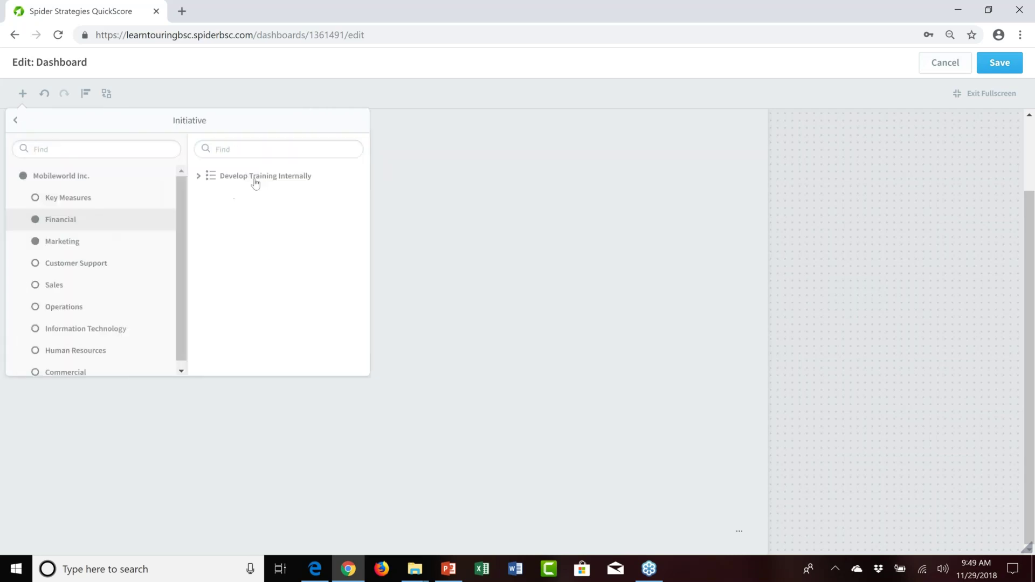
pyautogui.click(255, 178)
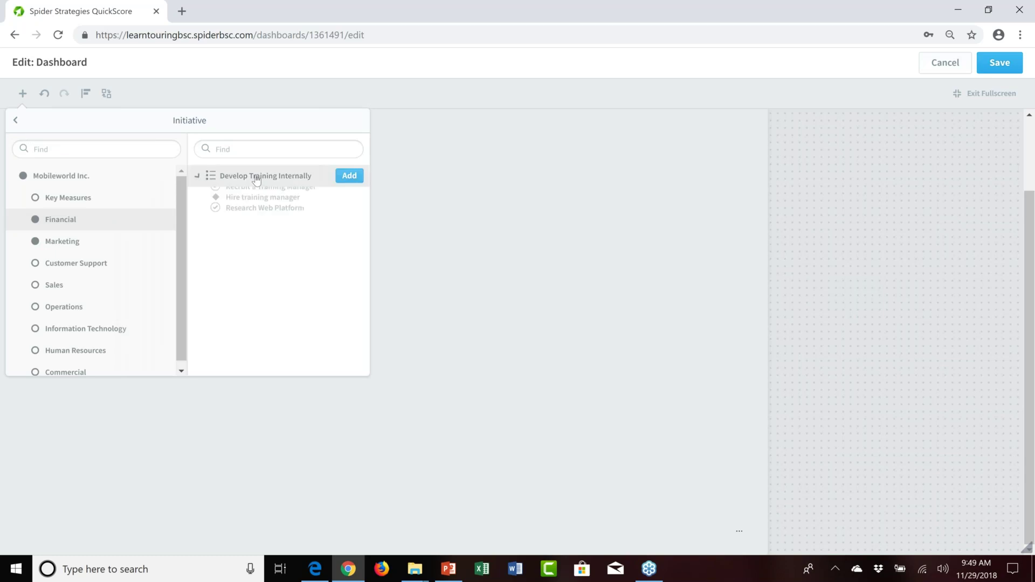
pyautogui.click(350, 177)
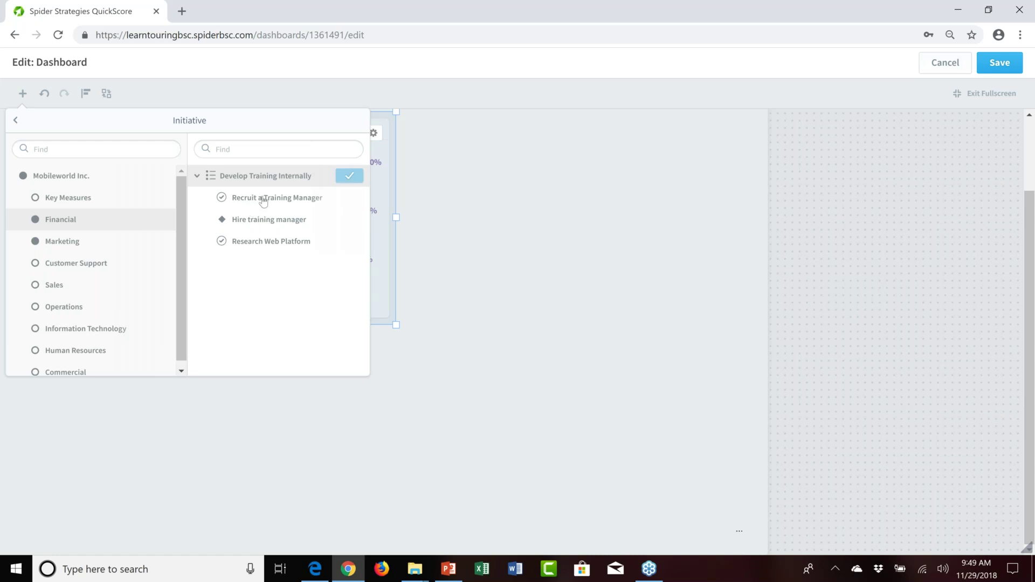
pyautogui.moveTo(262, 201)
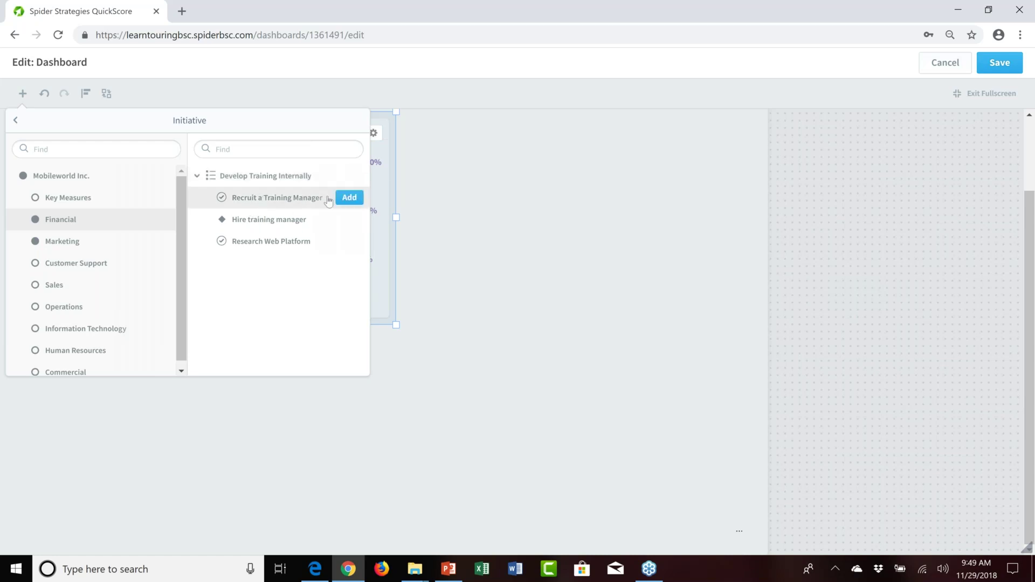
pyautogui.click(347, 198)
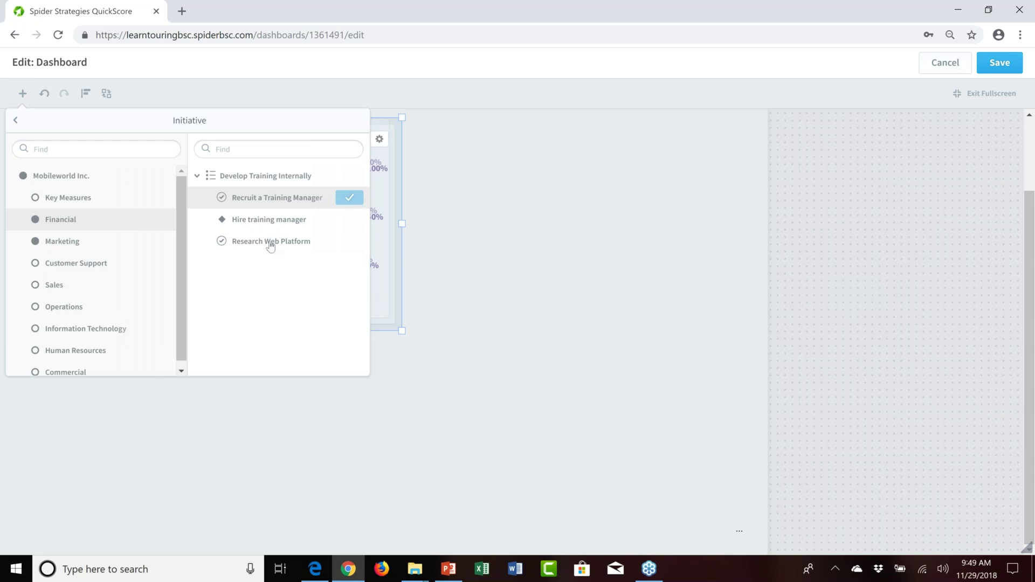
pyautogui.moveTo(289, 241)
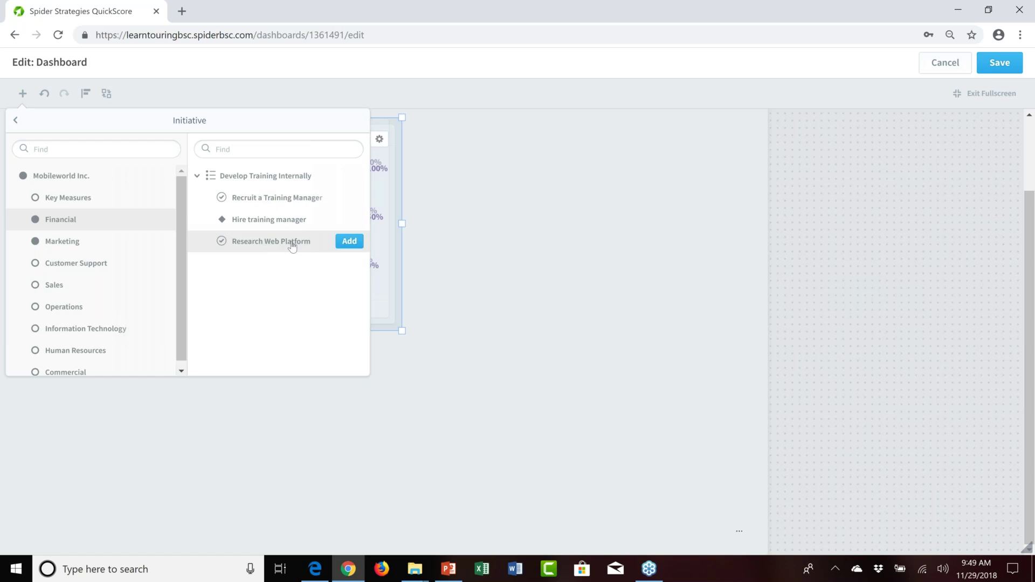
pyautogui.click(349, 242)
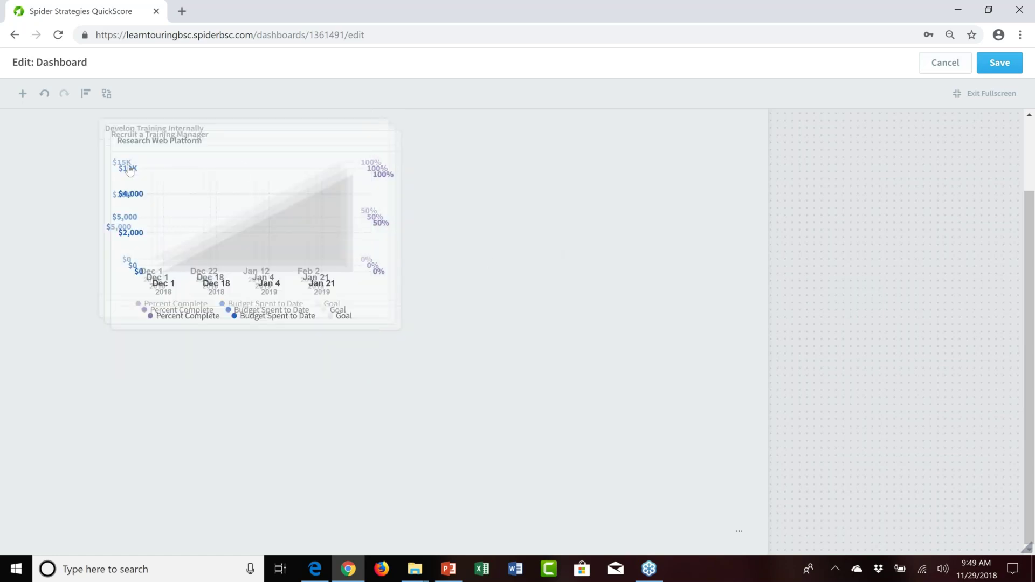
# Add scorecard item charts for Financial's Training Revenue and Salaries & Wages measures
pyautogui.click(22, 93)
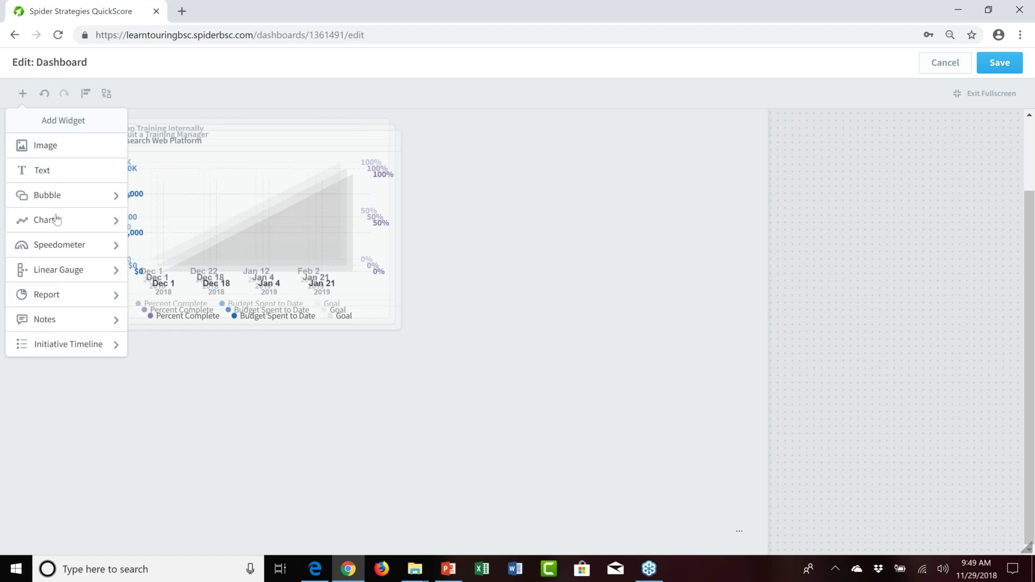
pyautogui.click(55, 225)
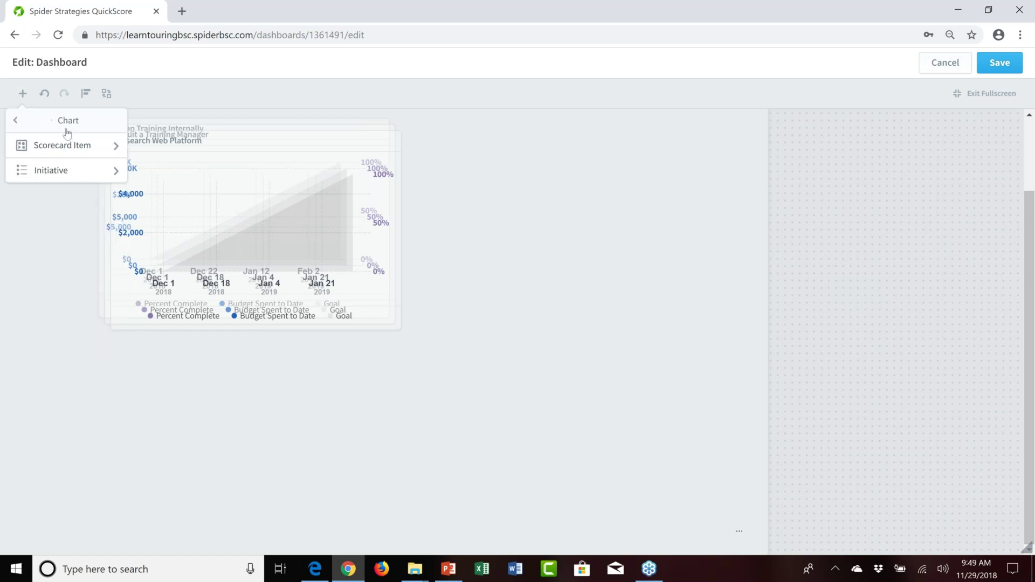
pyautogui.click(69, 149)
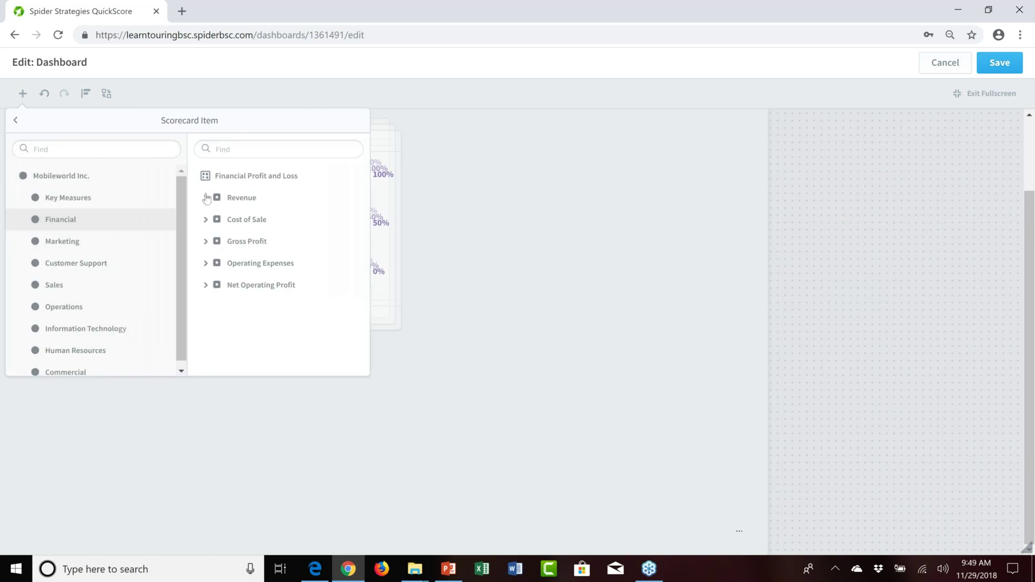
pyautogui.click(205, 198)
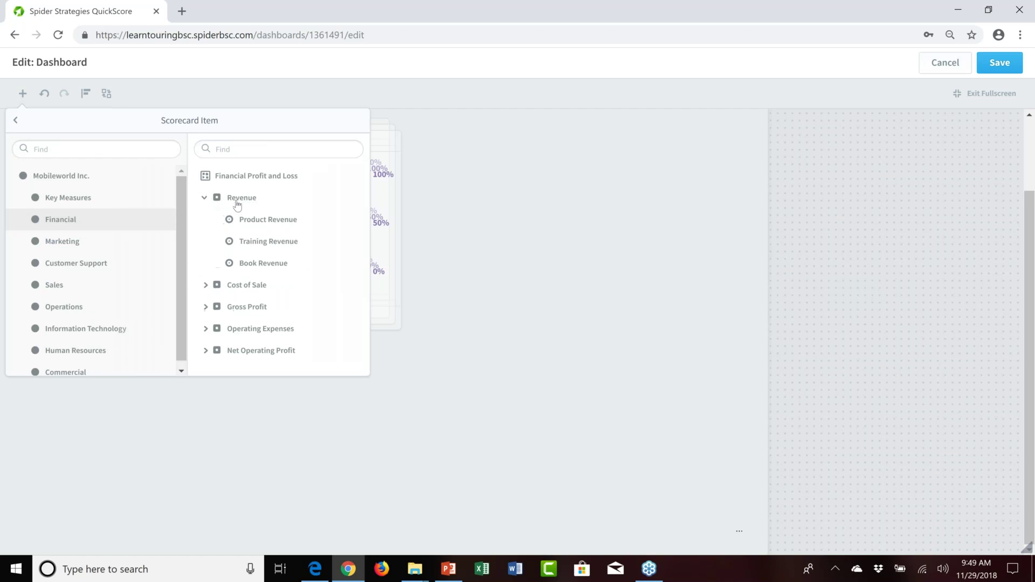
pyautogui.moveTo(268, 244)
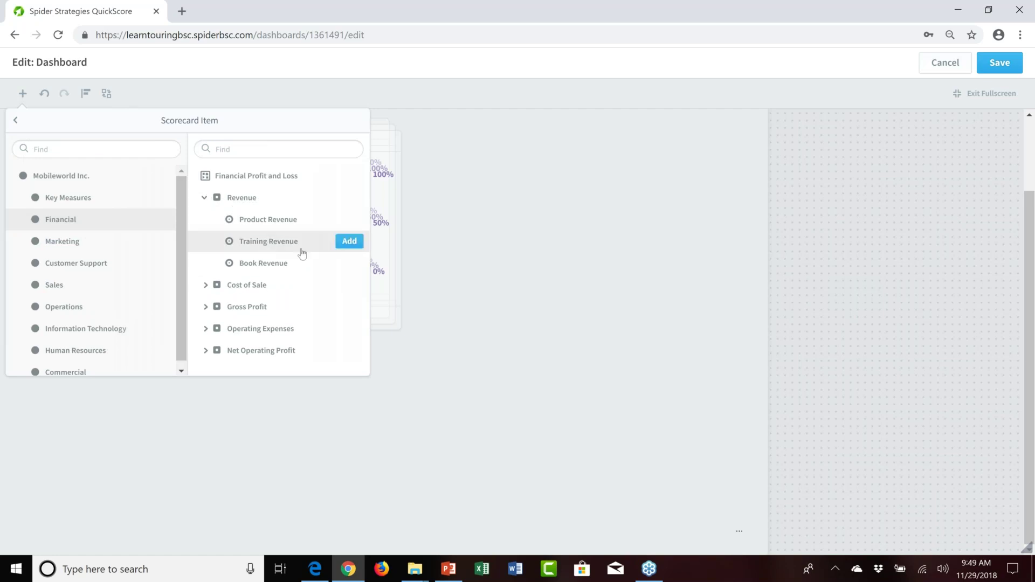
pyautogui.click(350, 242)
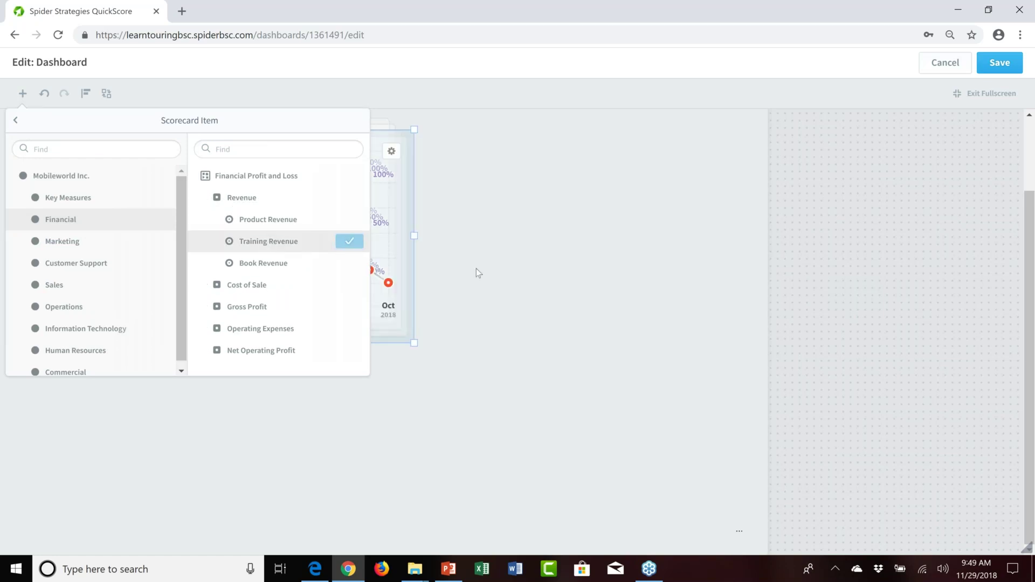
pyautogui.click(206, 329)
pyautogui.moveTo(278, 351)
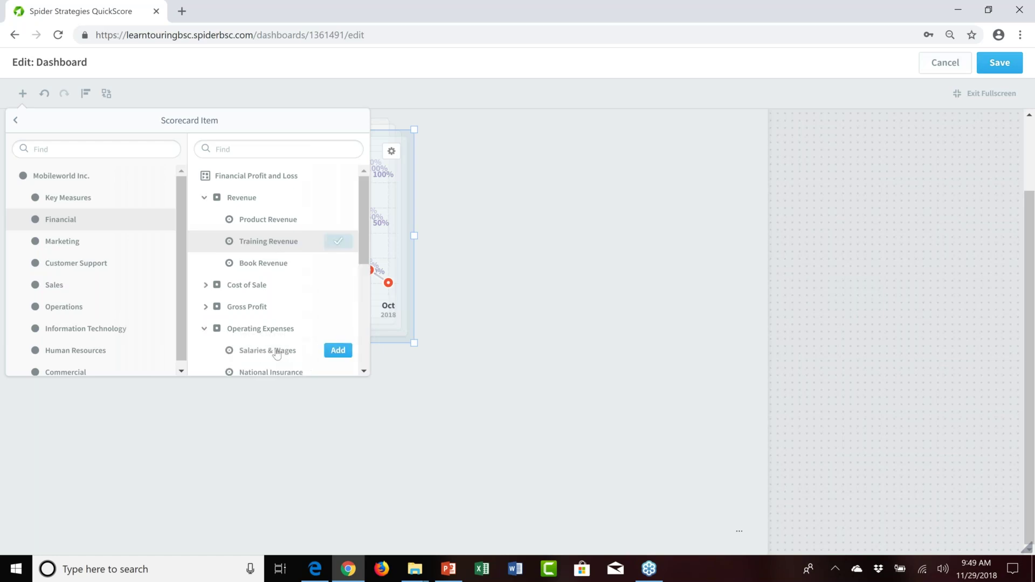
pyautogui.click(337, 352)
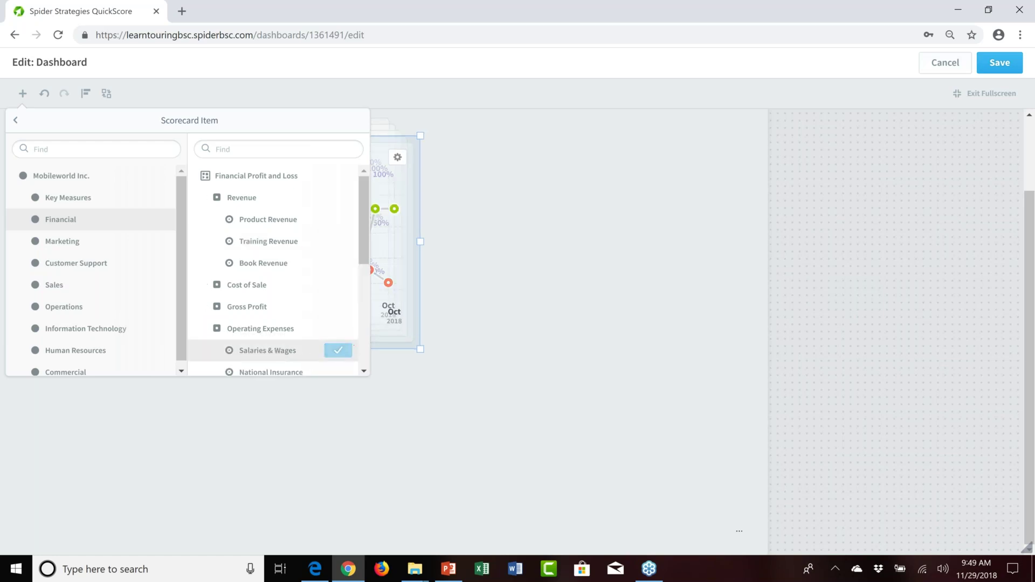
pyautogui.click(457, 86)
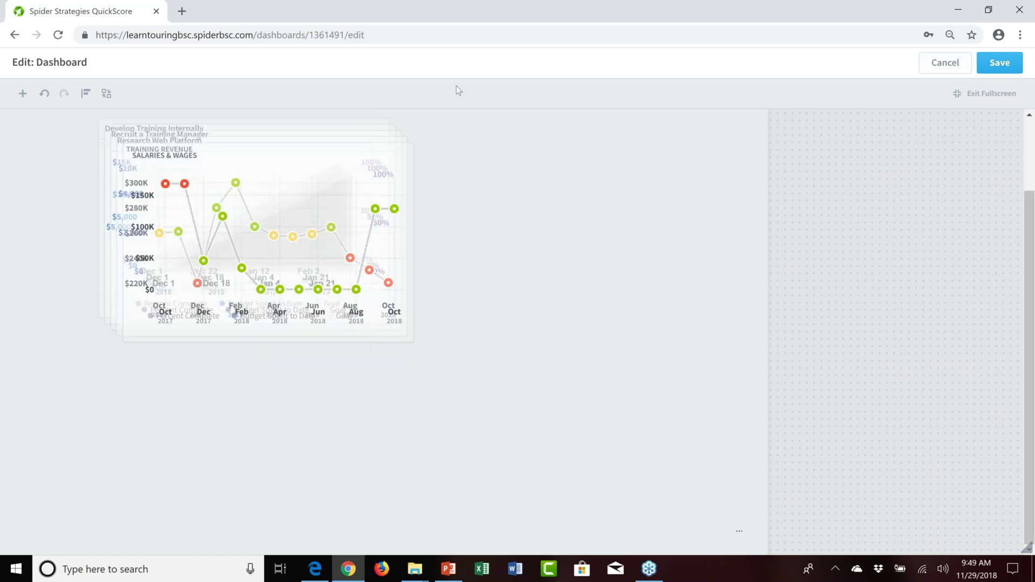
# Shrink the Salaries & Wages and Develop Training Internally charts below the stack, and move Recruit a Training Manager to its right
pyautogui.click(246, 226)
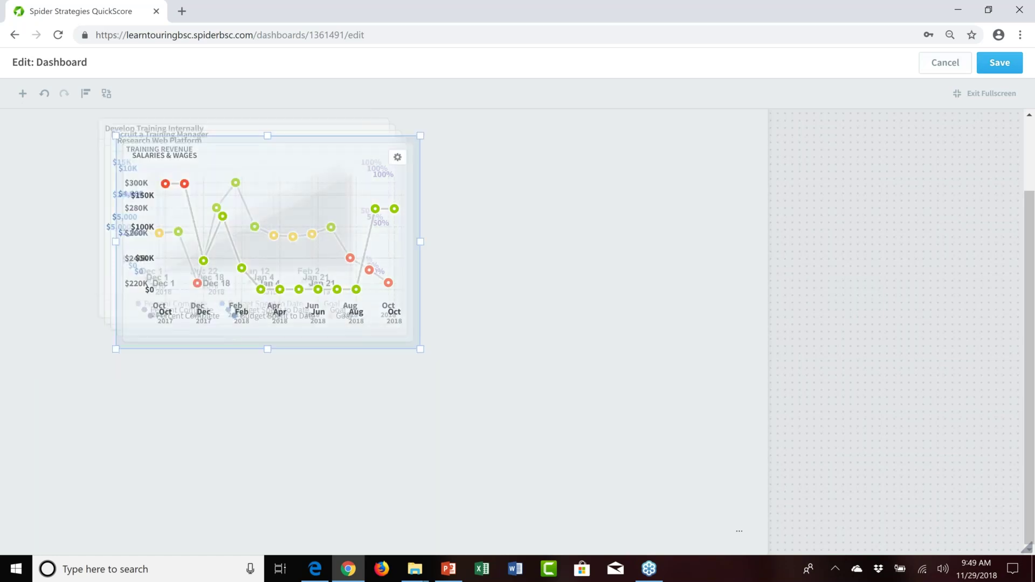
pyautogui.moveTo(331, 255); pyautogui.dragTo(586, 430)
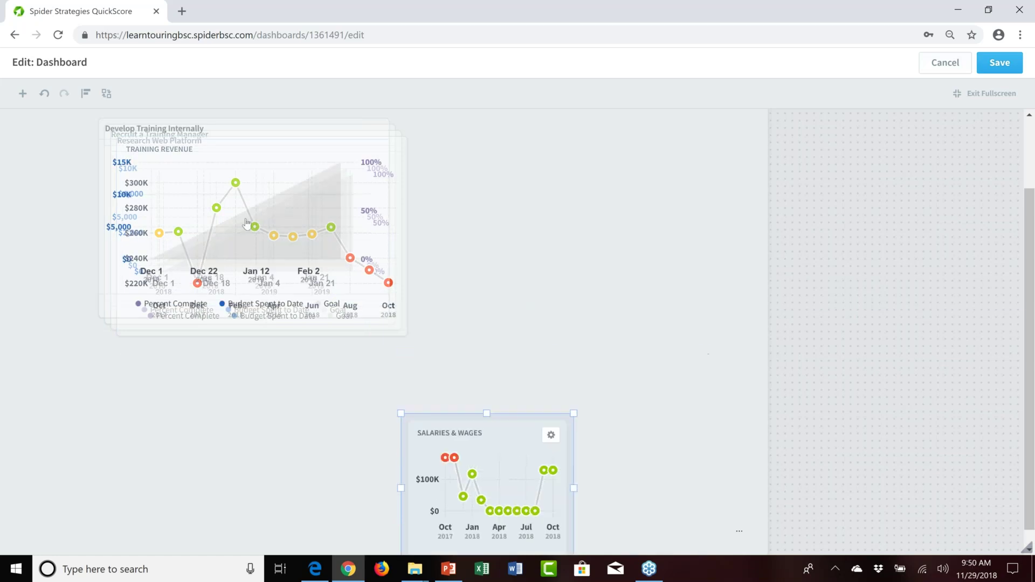
pyautogui.moveTo(247, 224); pyautogui.dragTo(220, 457)
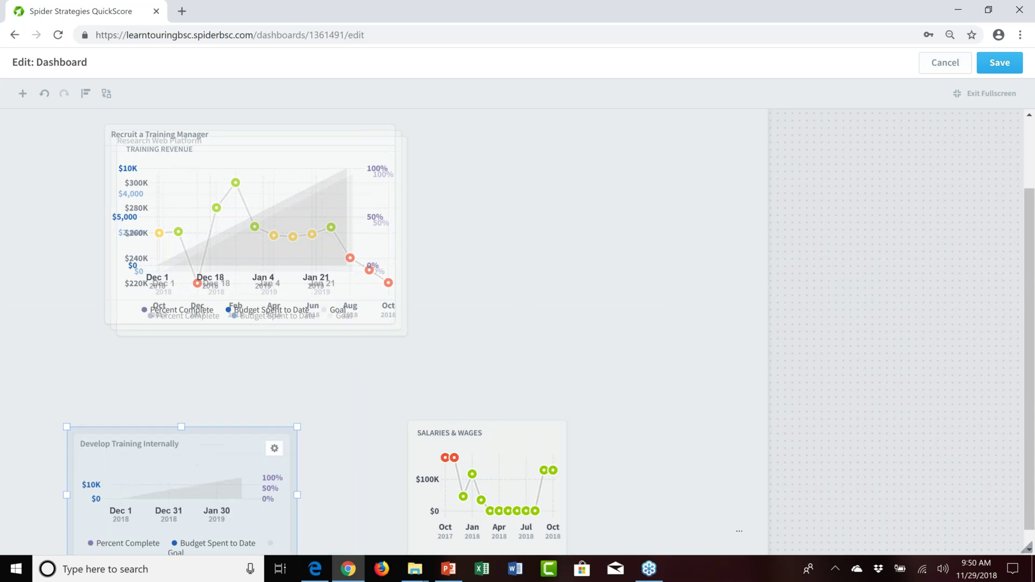
pyautogui.moveTo(265, 232); pyautogui.dragTo(473, 286)
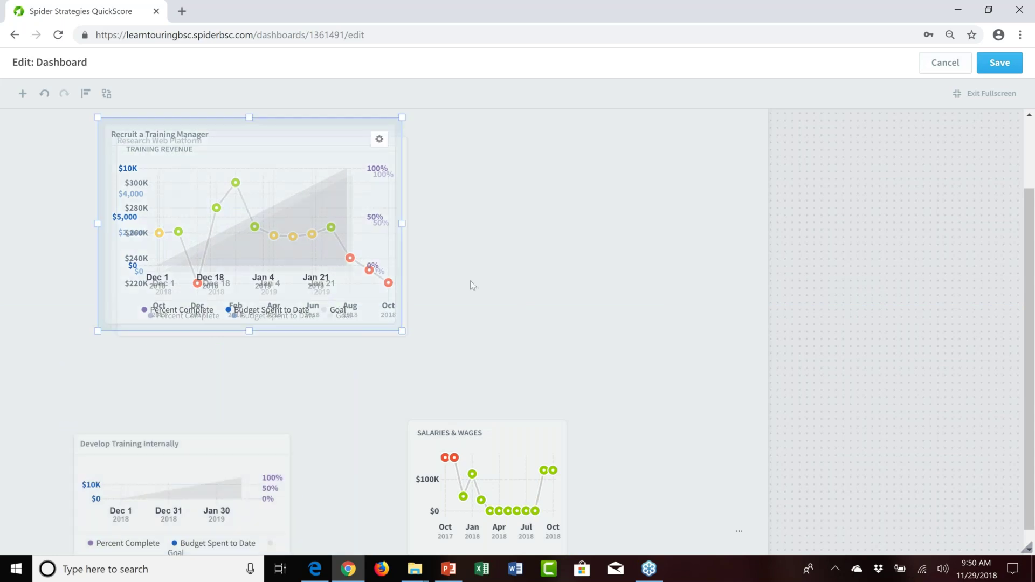
# Move the Develop Training Internally chart to the canvas's upper-left area and the Training Revenue chart to the lower left
pyautogui.click(308, 306)
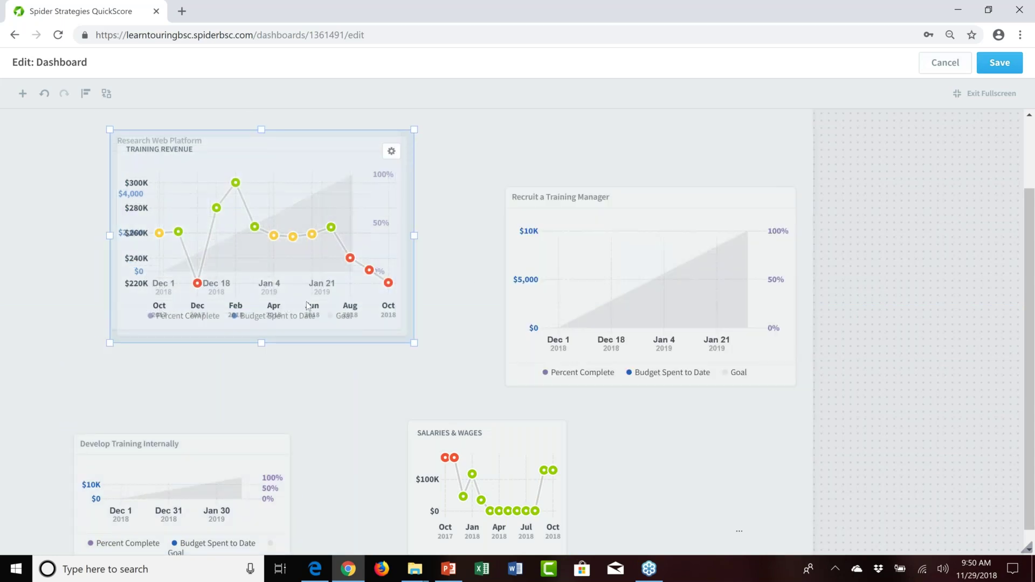
pyautogui.moveTo(309, 306); pyautogui.dragTo(241, 428)
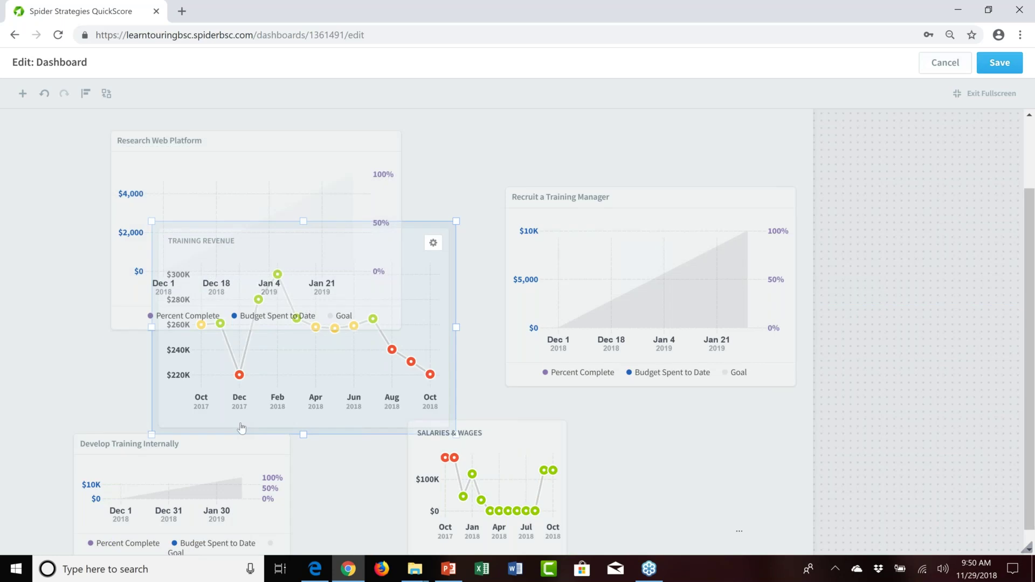
pyautogui.moveTo(116, 460); pyautogui.dragTo(53, 151)
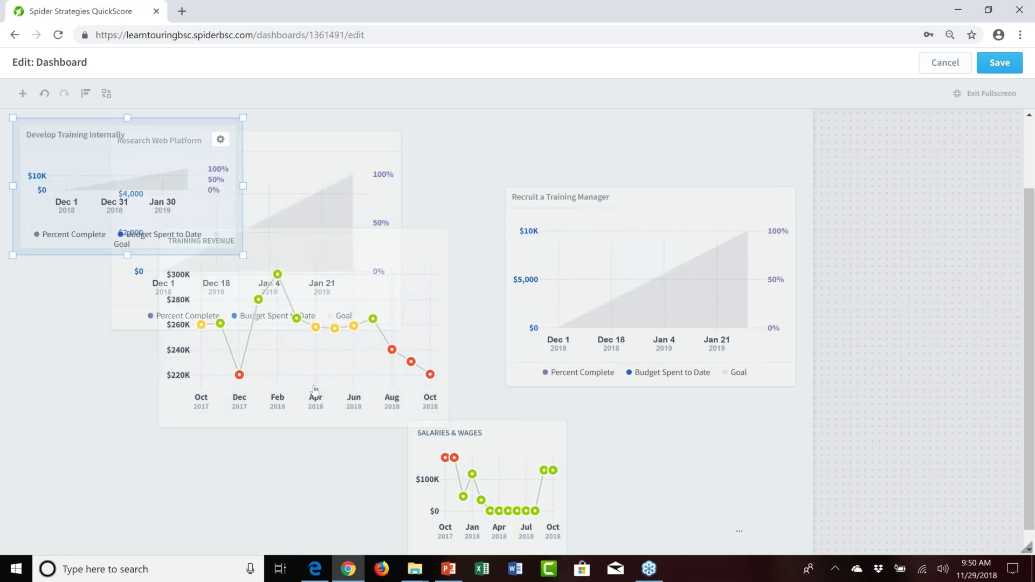
pyautogui.moveTo(315, 390); pyautogui.dragTo(151, 277)
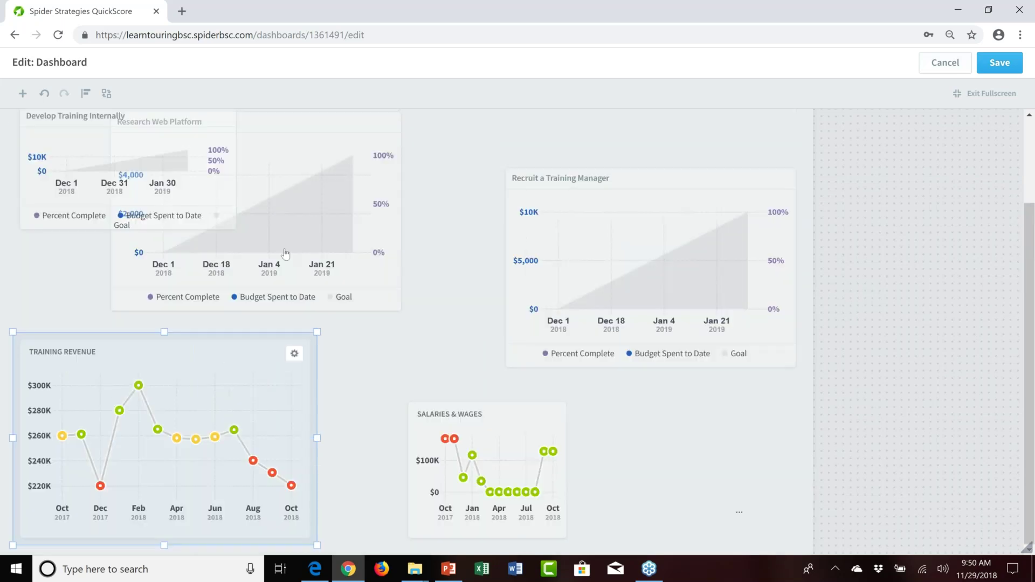
# Place the Research Web Platform chart below Develop Training Internally and Recruit a Training Manager beside it, reducing both charts' size
pyautogui.moveTo(286, 253); pyautogui.dragTo(197, 377)
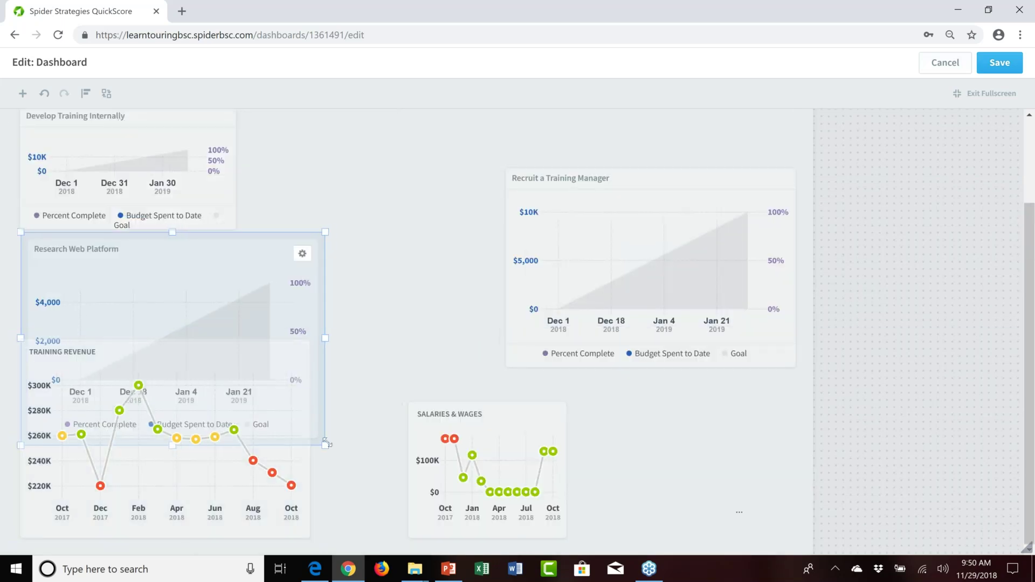
pyautogui.moveTo(325, 443); pyautogui.dragTo(325, 382)
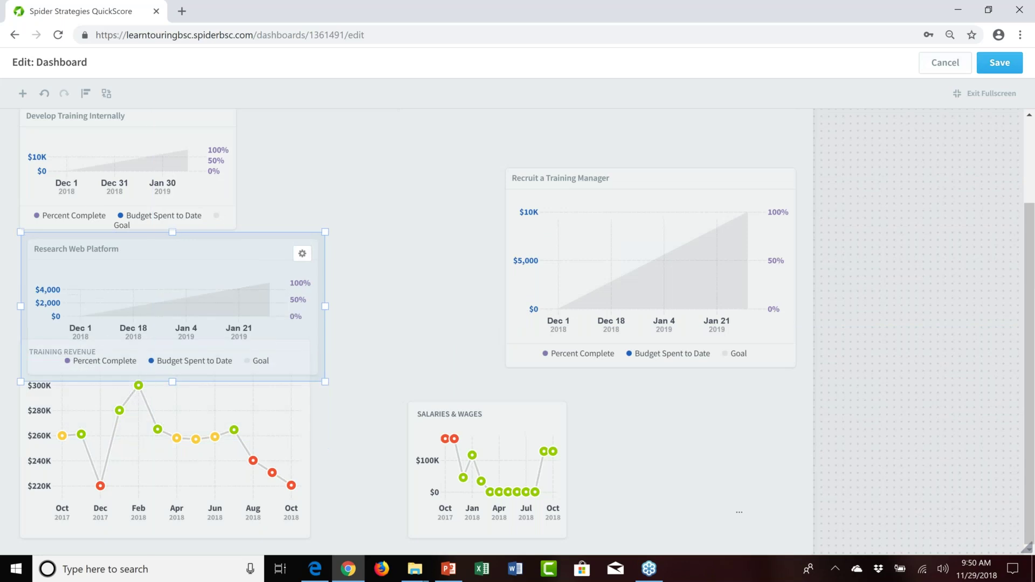
pyautogui.moveTo(638, 251); pyautogui.dragTo(371, 364)
pyautogui.moveTo(624, 456); pyautogui.dragTo(575, 383)
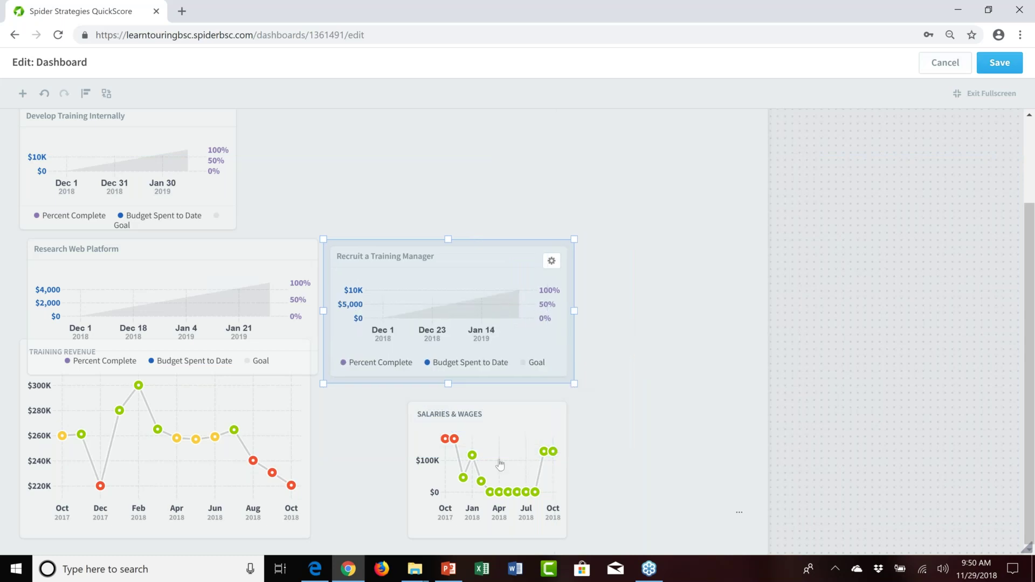
# Move the Salaries & Wages chart beneath Recruit a Training Manager and shrink the Training Revenue chart to clear Research Web Platform
pyautogui.moveTo(501, 463); pyautogui.dragTo(295, 464)
pyautogui.click(295, 465)
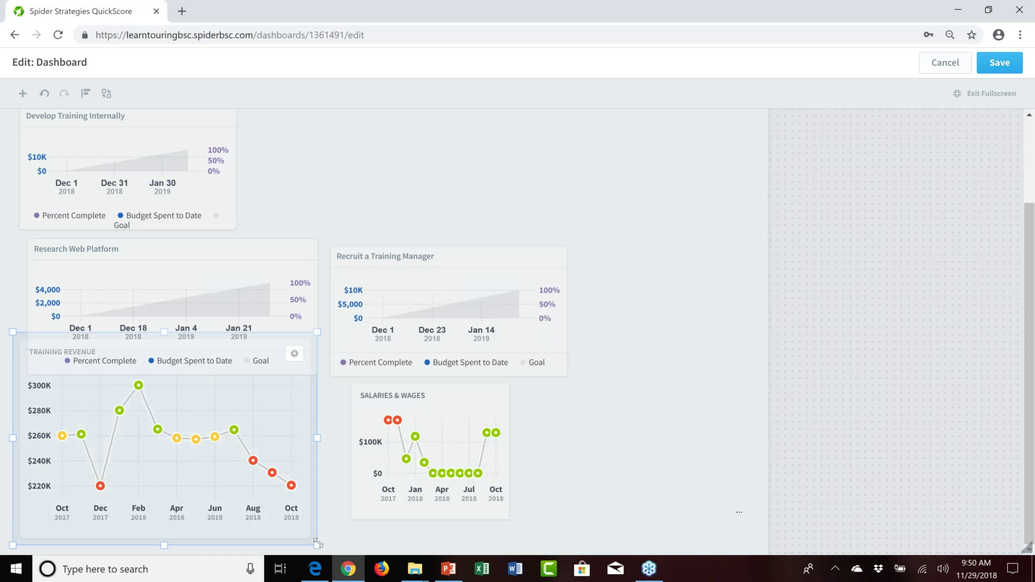
pyautogui.moveTo(319, 543); pyautogui.dragTo(180, 525)
# Widen the Develop Training Internally chart across both columns and align the Training Revenue chart in the row with Salaries & Wages
pyautogui.click(181, 186)
pyautogui.moveTo(242, 186); pyautogui.dragTo(326, 186)
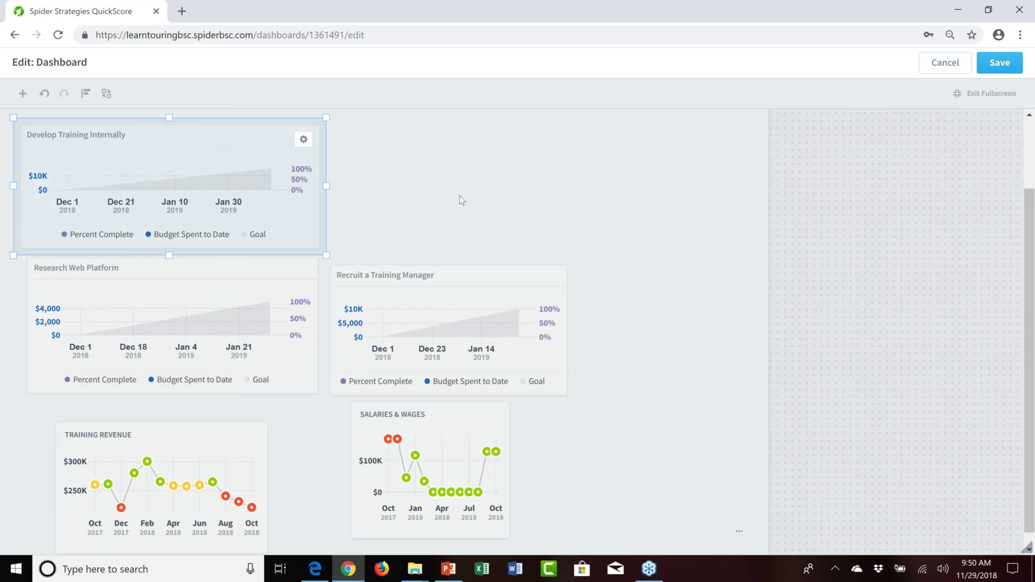
pyautogui.moveTo(460, 196); pyautogui.dragTo(583, 194)
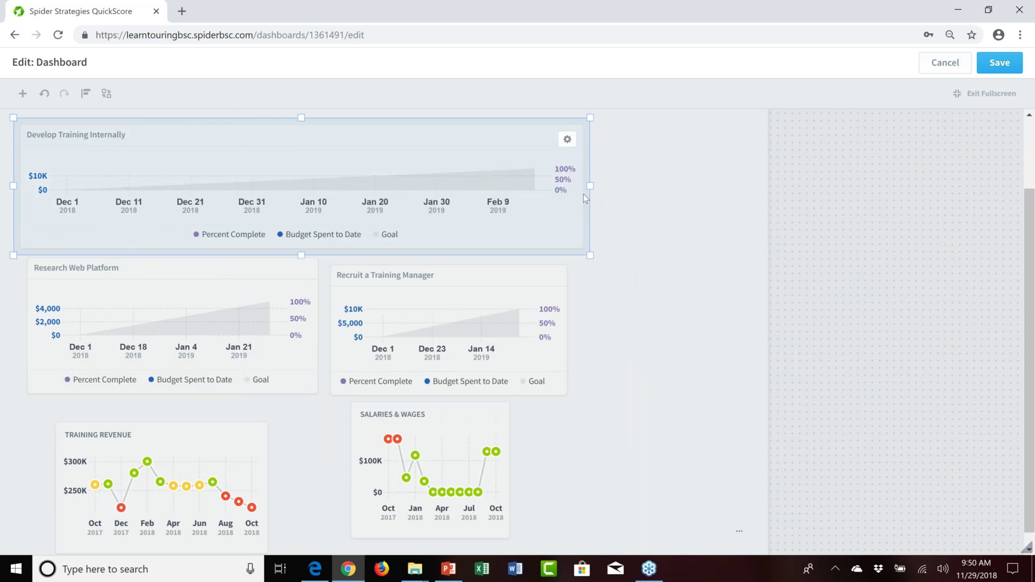
pyautogui.click(140, 496)
pyautogui.moveTo(139, 490); pyautogui.dragTo(168, 474)
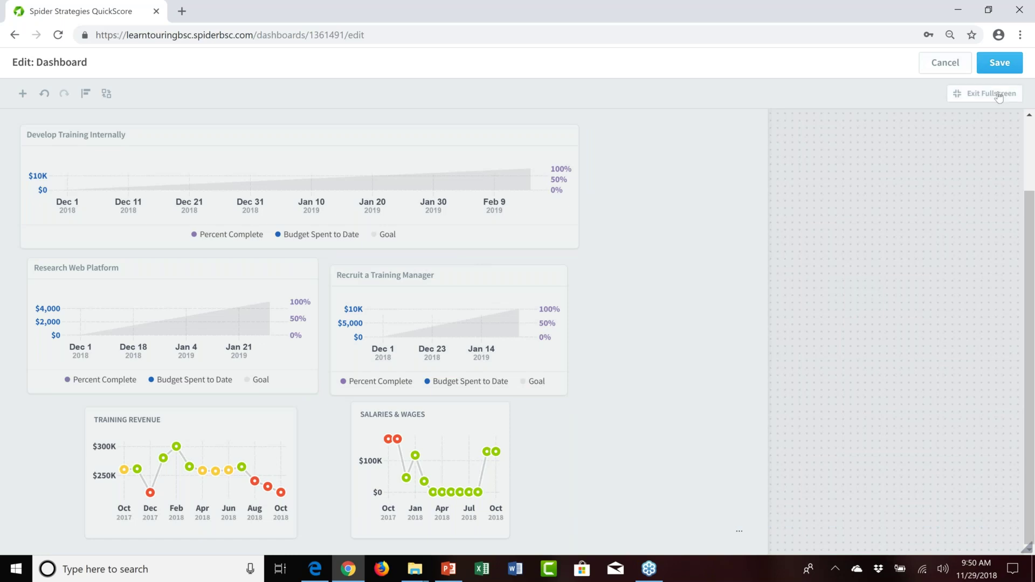
# Save the dashboard and exit fullscreen to the expanded list of Financial dashboards
pyautogui.click(998, 64)
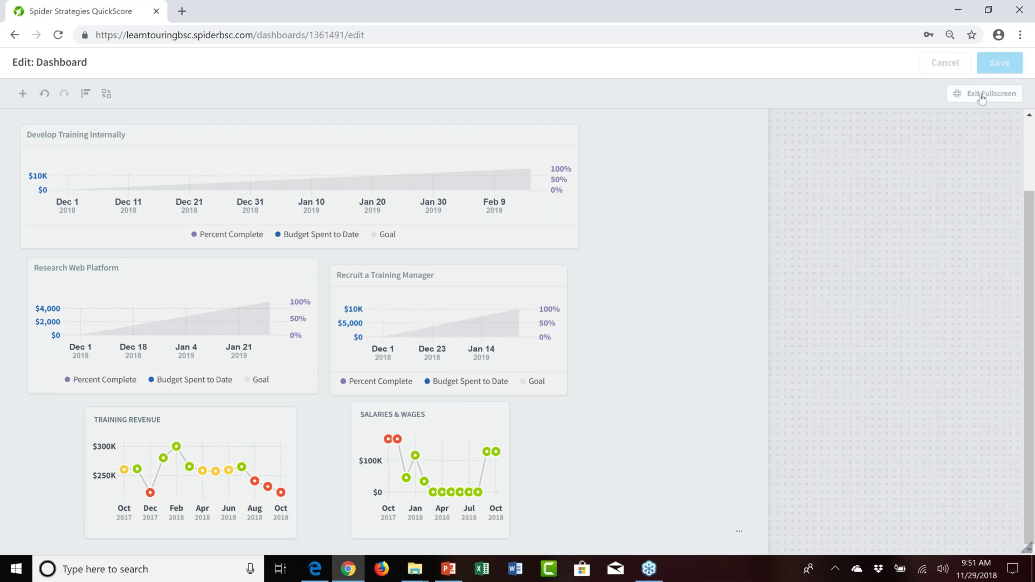
pyautogui.click(983, 96)
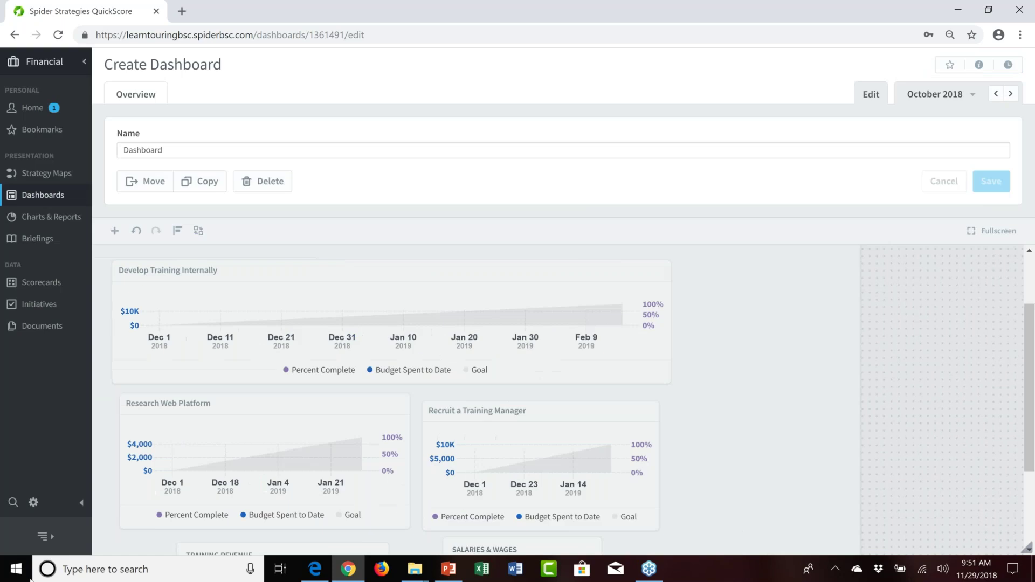
pyautogui.click(52, 535)
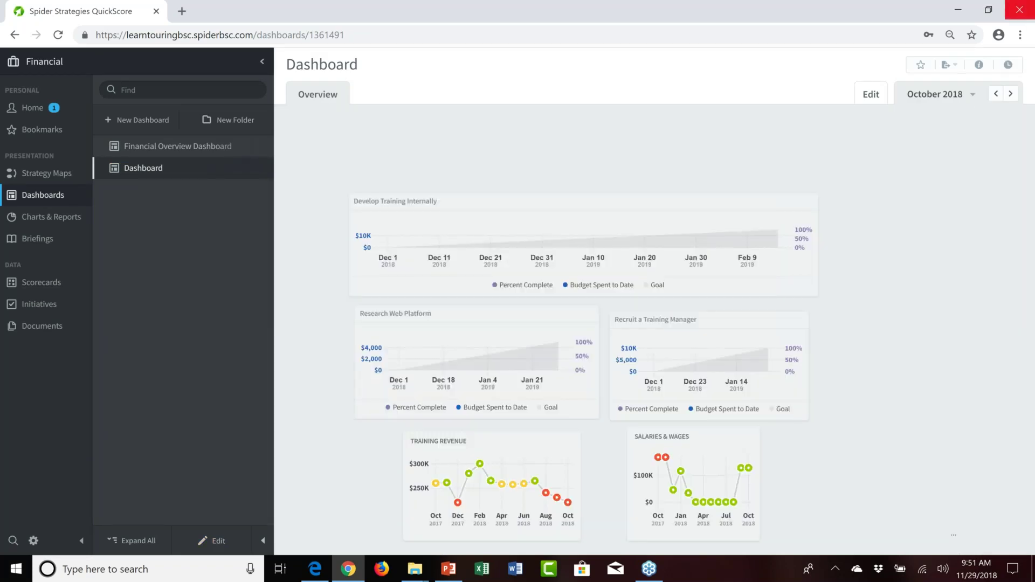
# Step the dashboard's period forward and back between October 2018 and January 2019, ending on December 2018
pyautogui.click(1011, 94)
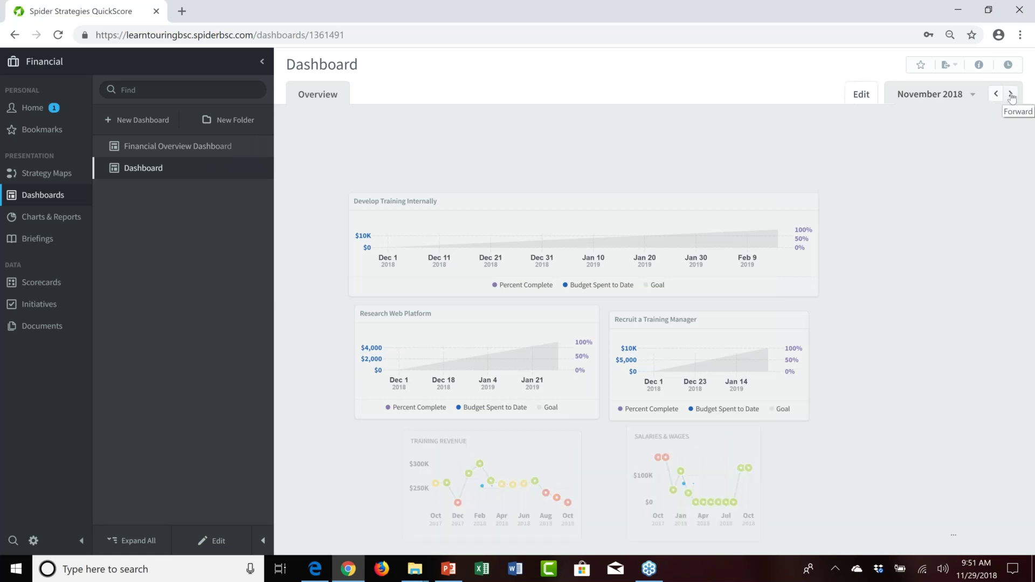
pyautogui.click(1012, 95)
pyautogui.click(1012, 95)
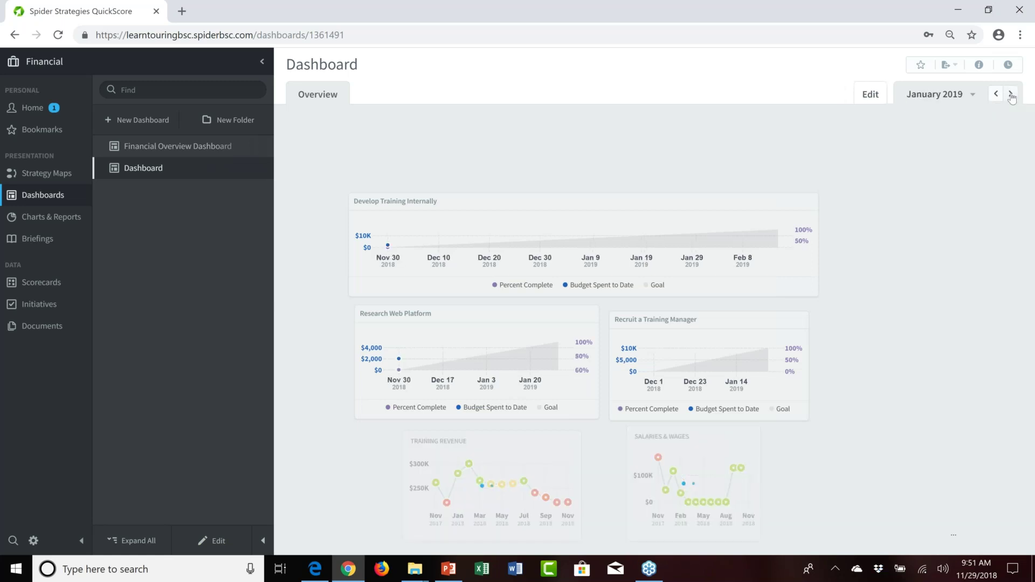
pyautogui.click(996, 95)
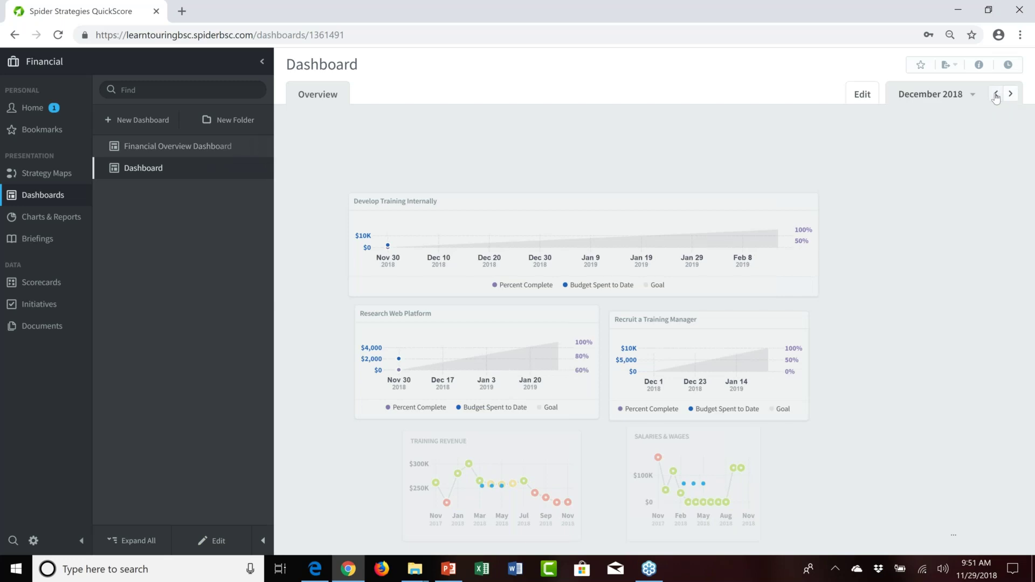
pyautogui.click(996, 95)
pyautogui.click(996, 95)
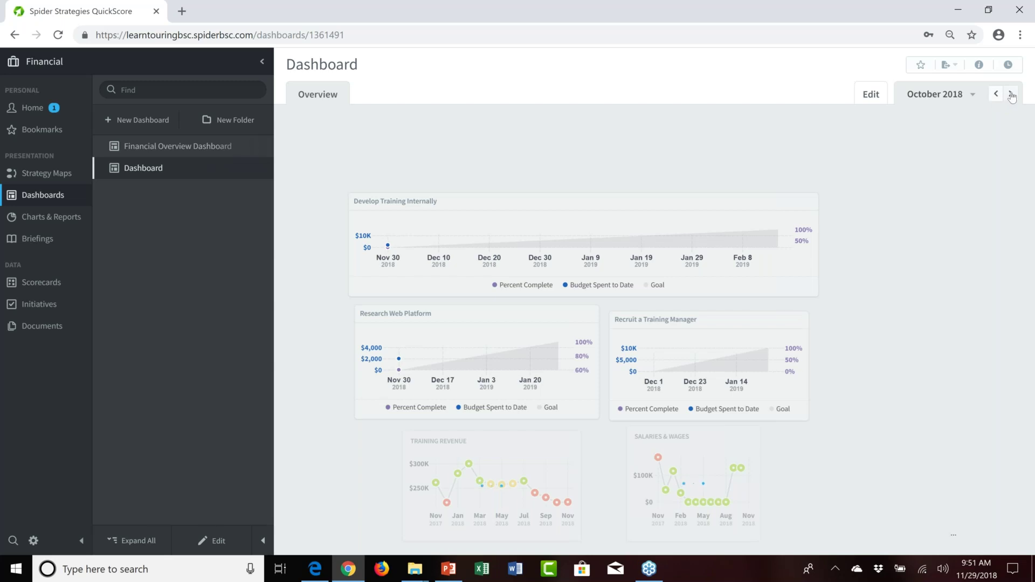
pyautogui.click(1013, 96)
pyautogui.click(1012, 96)
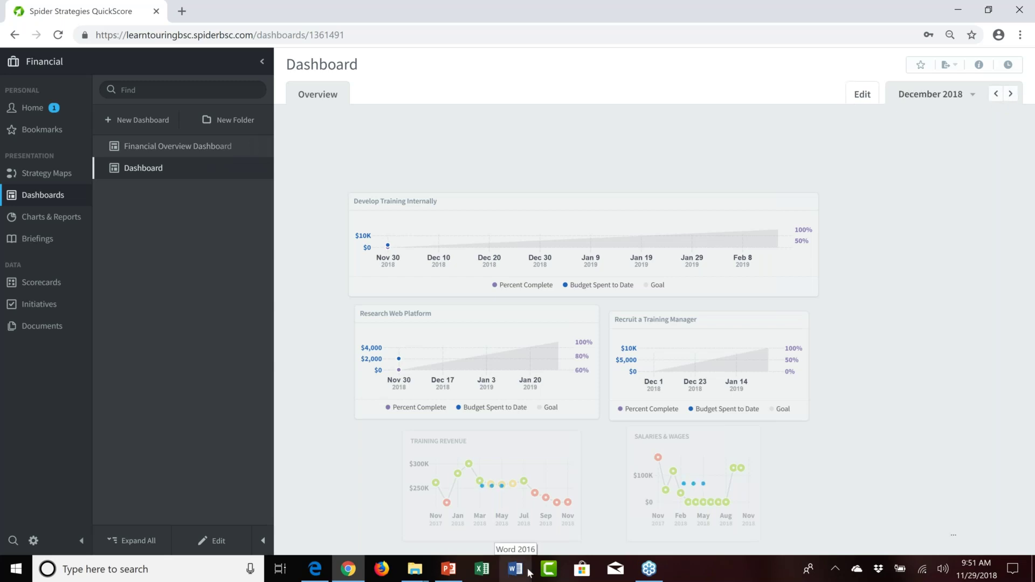
# Switch to the PowerPoint webinar deck, present from slide 34, advance to the next slide, and end the show
pyautogui.moveTo(451, 571)
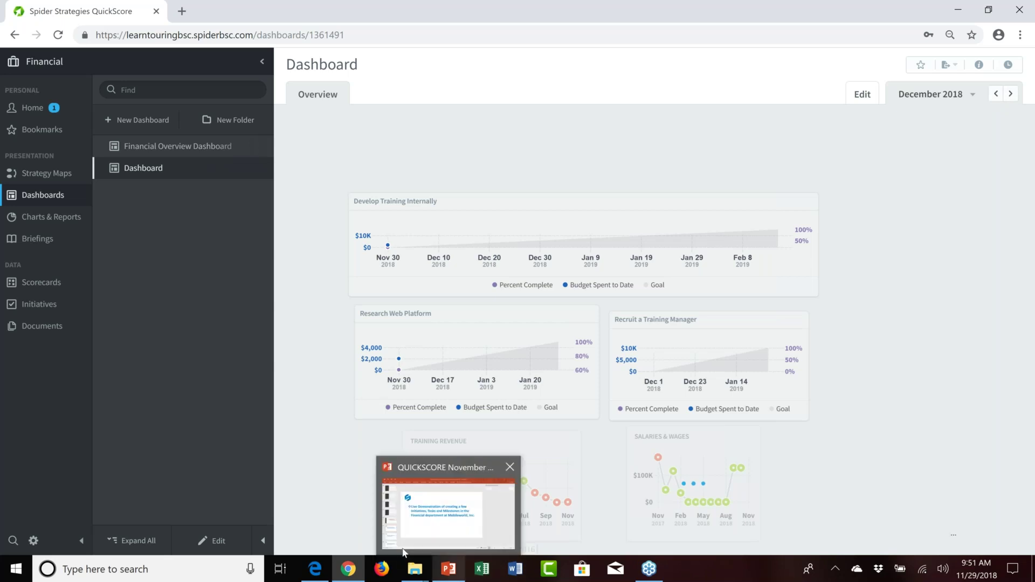
pyautogui.click(452, 571)
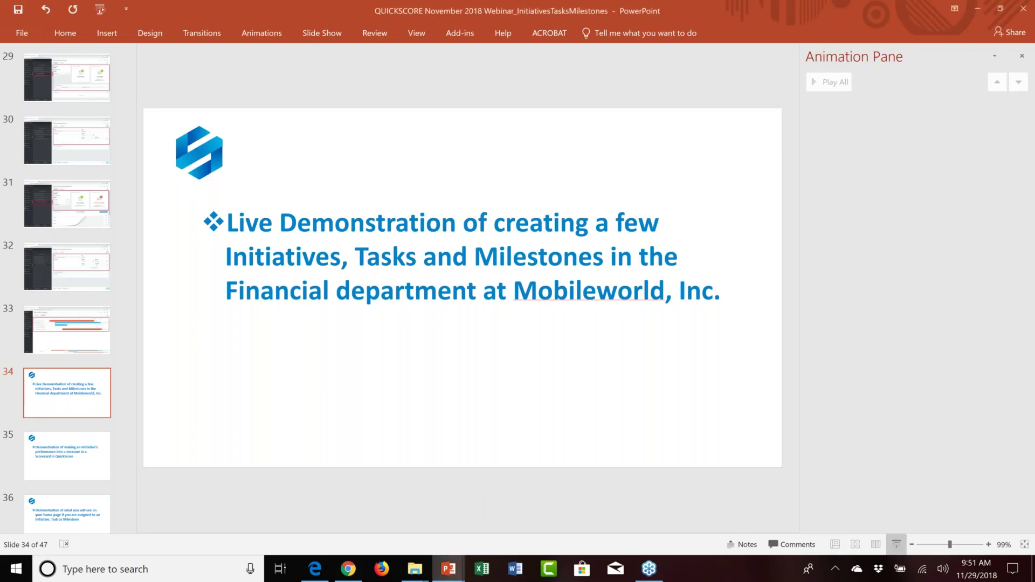
pyautogui.hotkey('shift', 'F5')
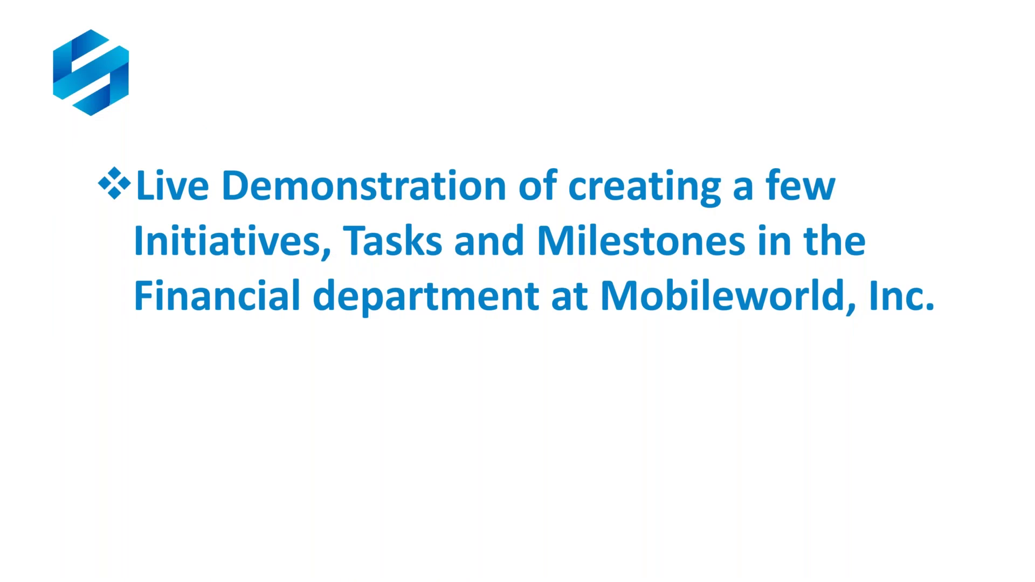
pyautogui.press('Right')
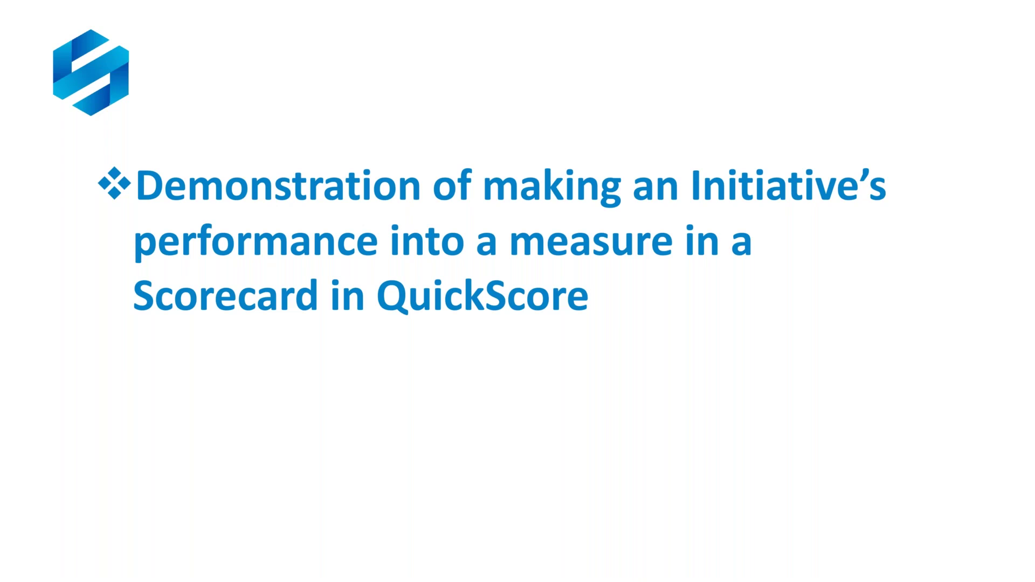
pyautogui.press('Escape')
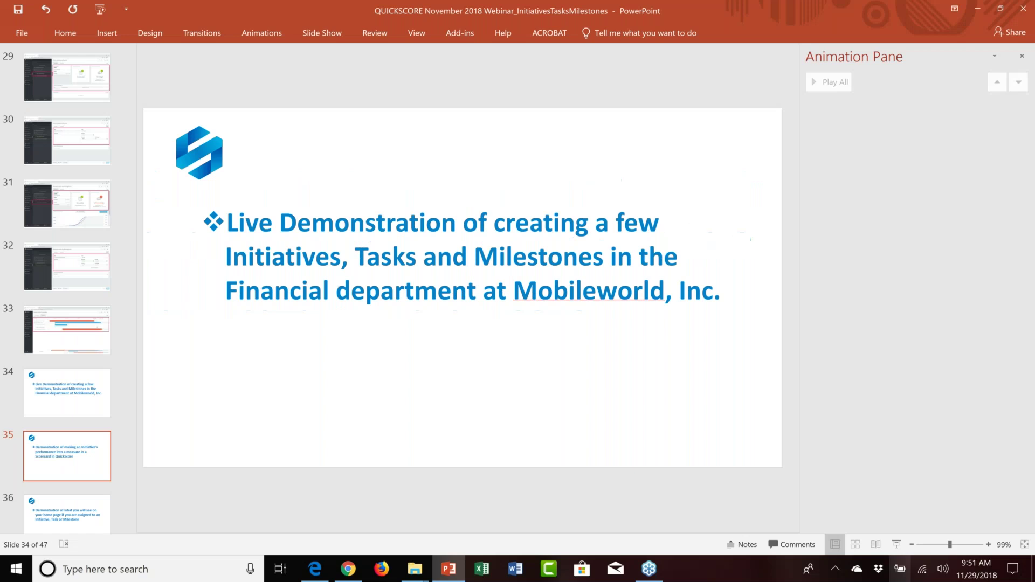
# Return to QuickScore in Chrome and examine Mobileworld Inc.'s Migrate Servers to Cloud initiative and its latest status point
pyautogui.click(356, 569)
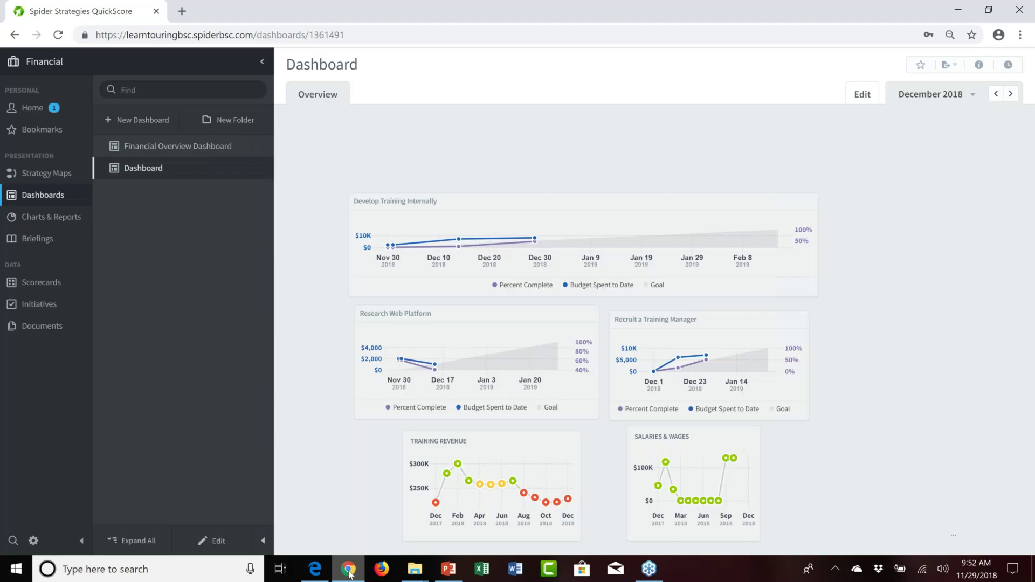
pyautogui.click(46, 307)
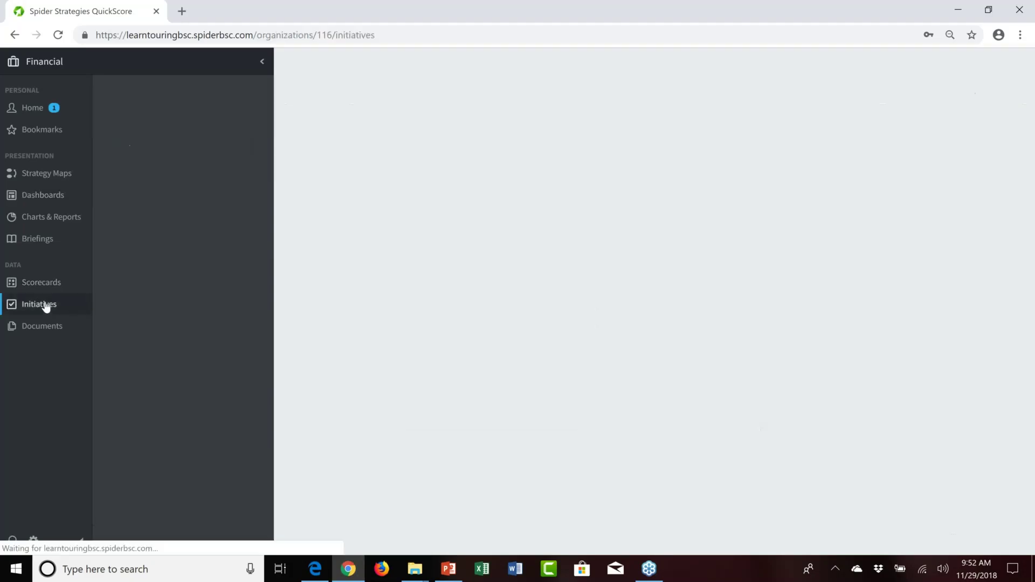
pyautogui.click(78, 66)
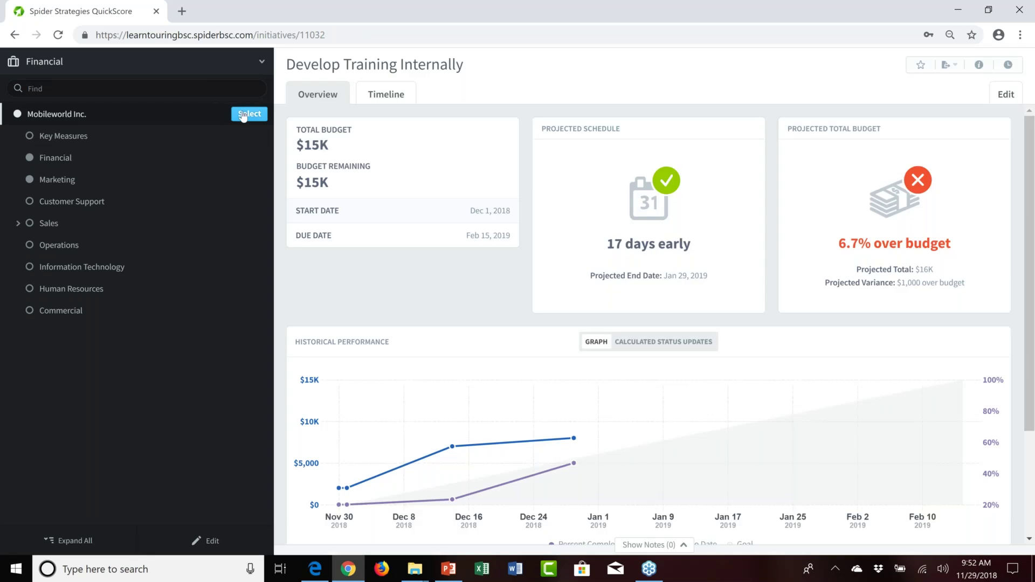
pyautogui.click(243, 115)
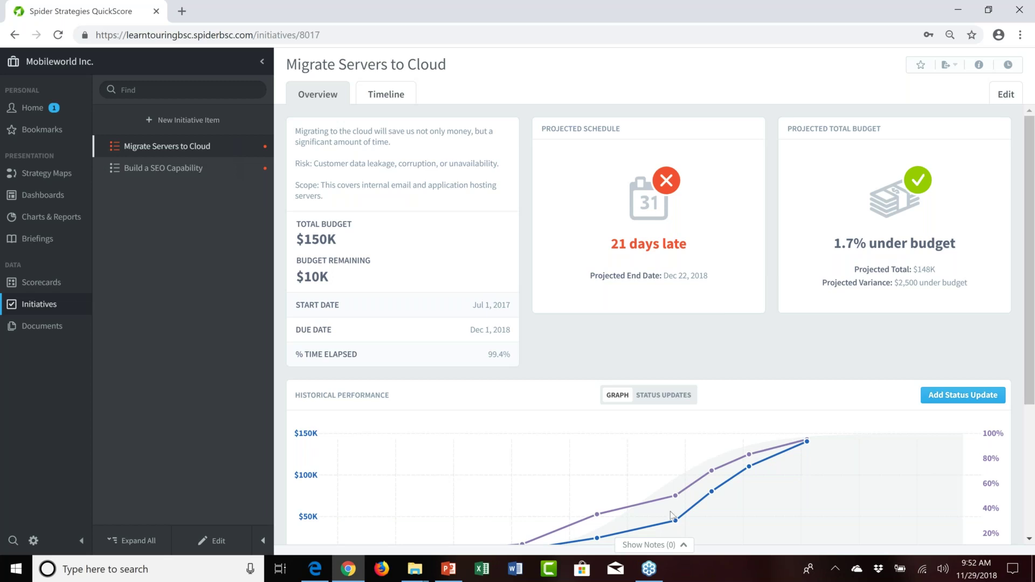
pyautogui.moveTo(827, 503)
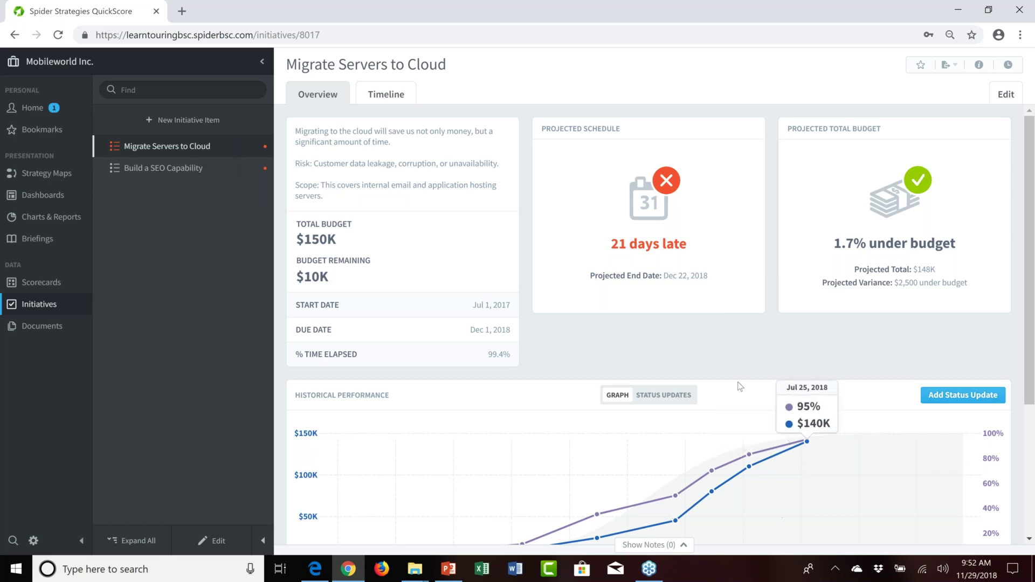
# Switch to the Information Technology organization and open its scorecard
pyautogui.click(118, 66)
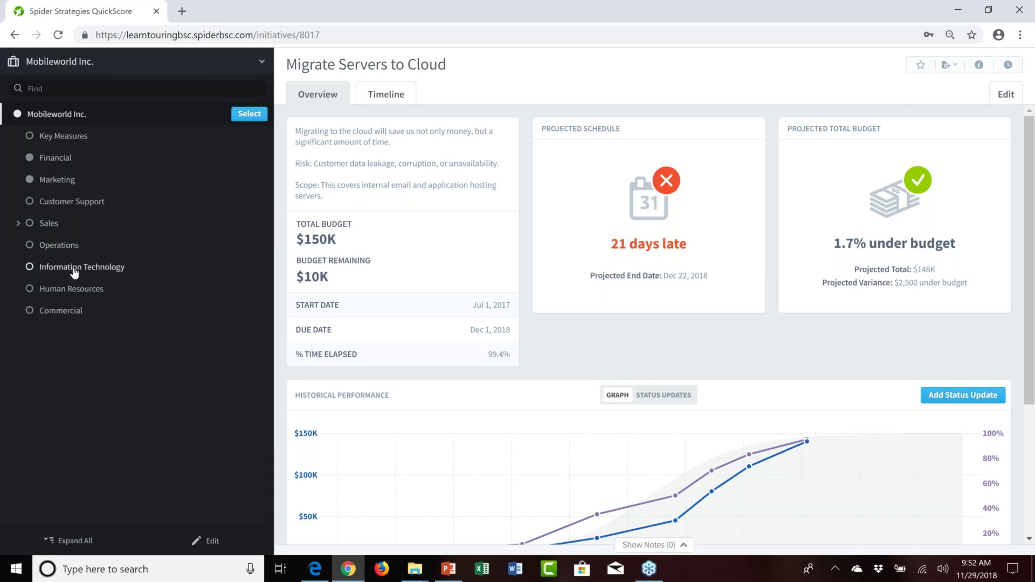
pyautogui.moveTo(246, 270)
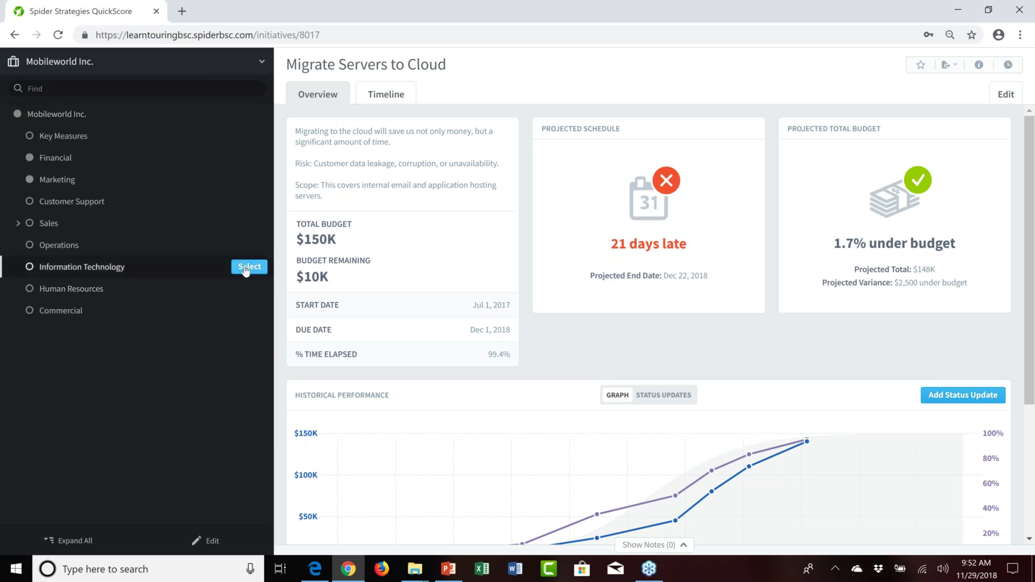
pyautogui.click(246, 268)
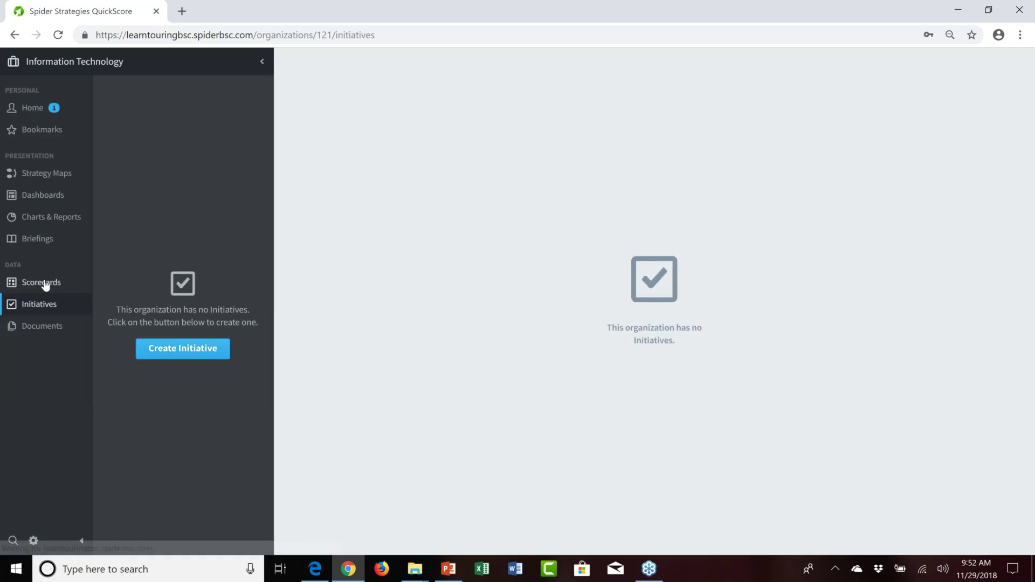
pyautogui.click(43, 283)
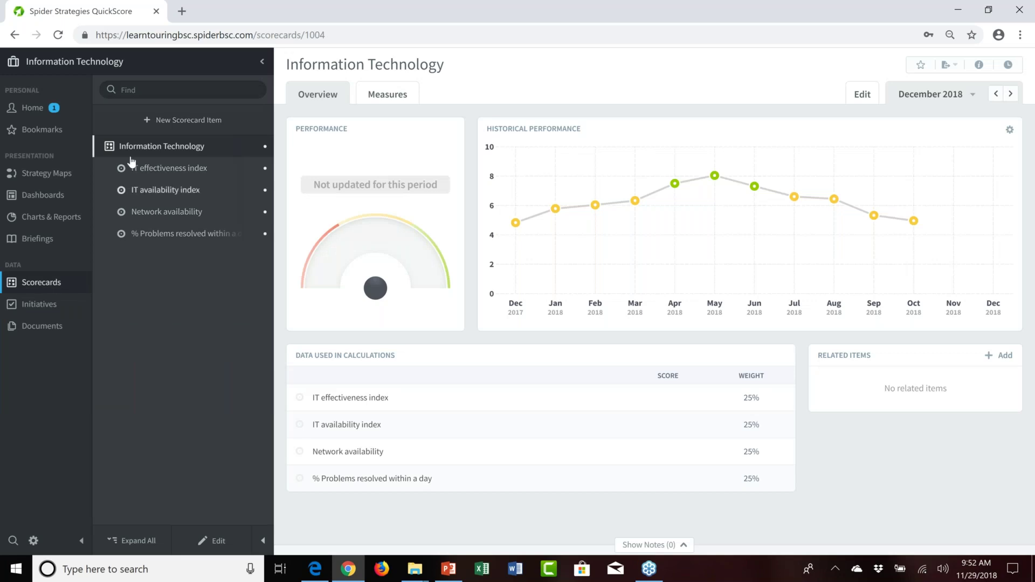
# Review the Information Technology scorecard's measures and the weights used in its calculation
pyautogui.click(166, 171)
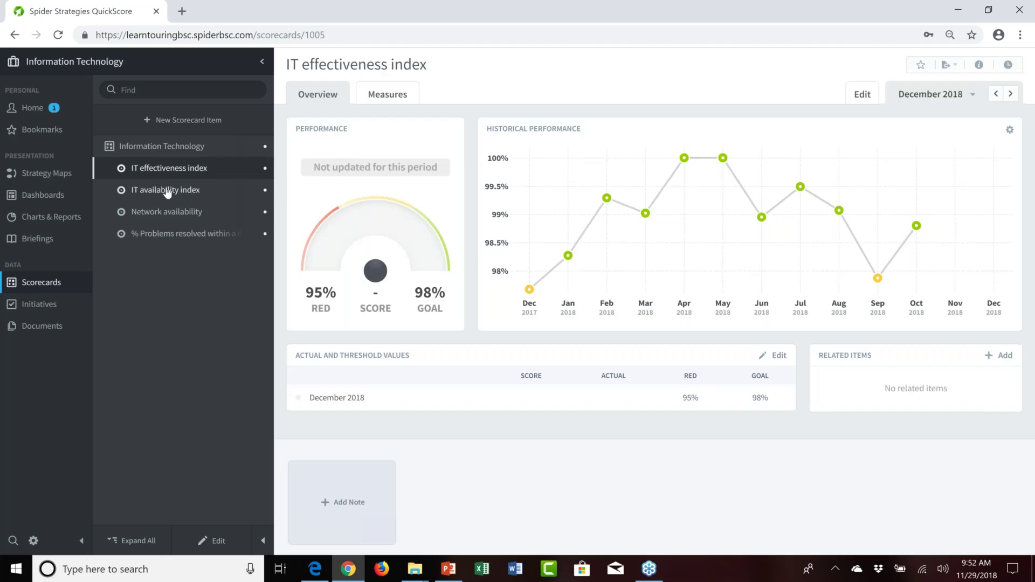
pyautogui.click(167, 213)
pyautogui.click(165, 238)
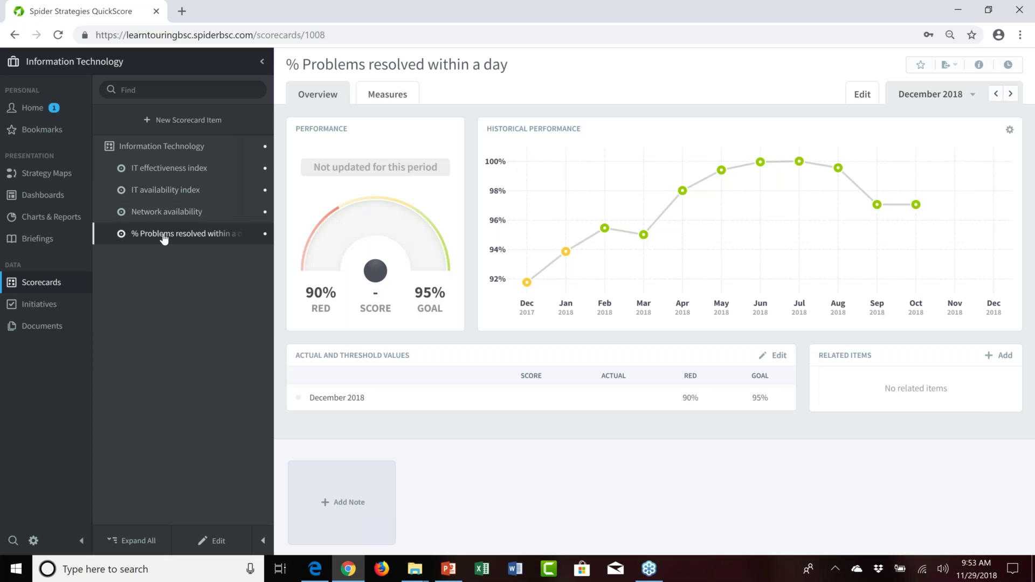
pyautogui.click(159, 154)
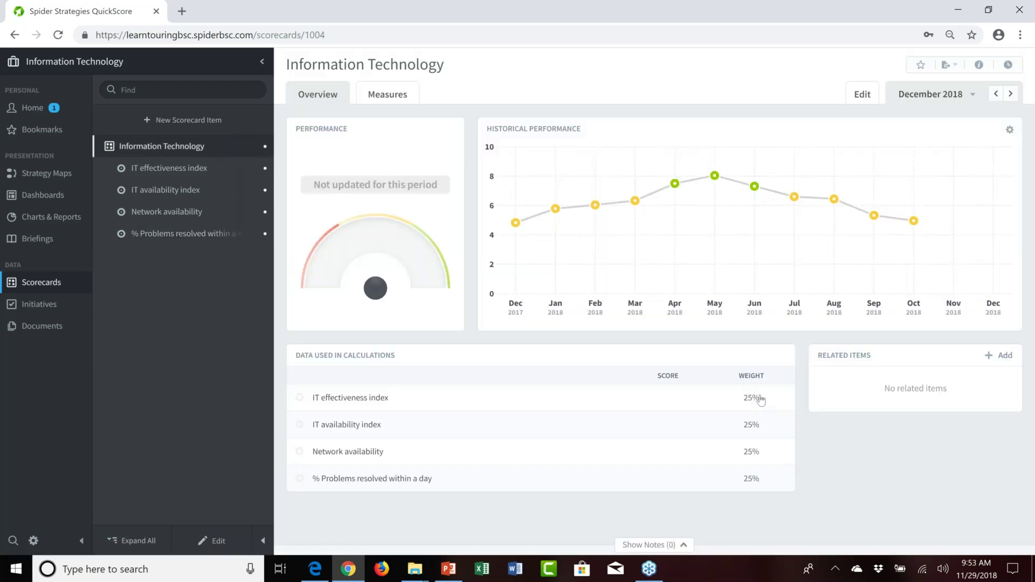
pyautogui.moveTo(769, 397); pyautogui.dragTo(761, 482)
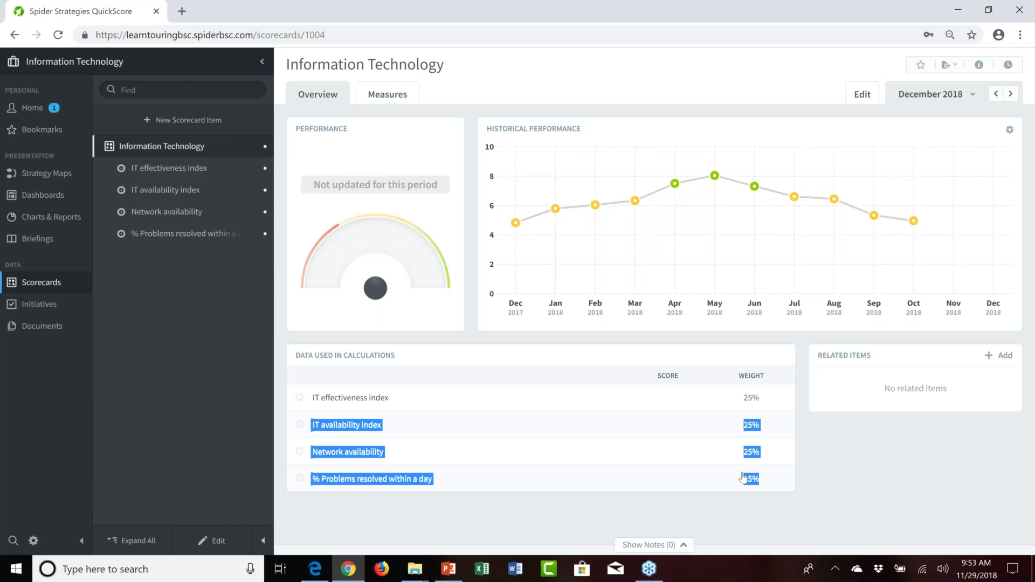
# Start a new measure in the Information Technology scorecard, named Migrate Server to Cloud progress
pyautogui.click(181, 122)
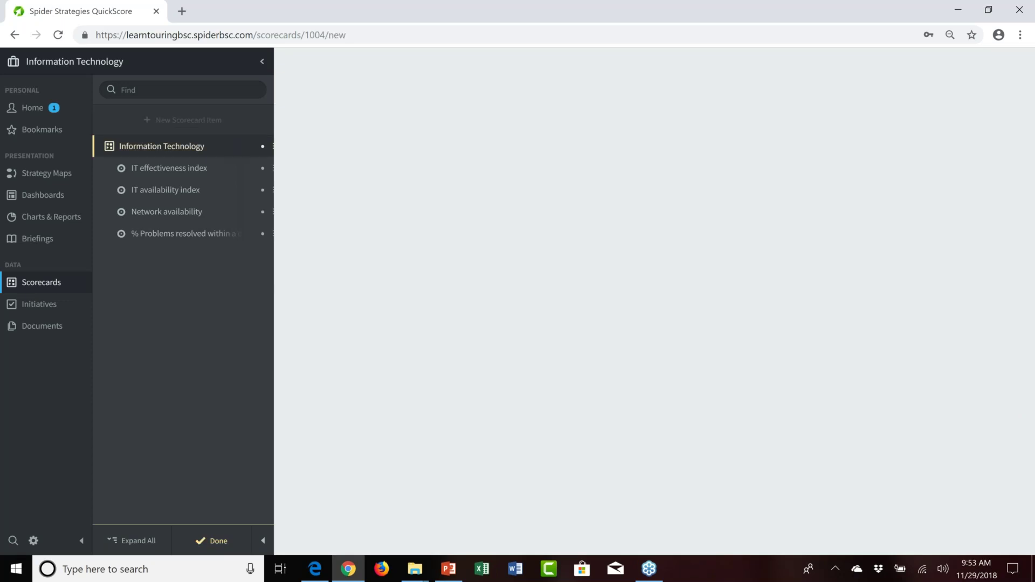
pyautogui.write('Mi')
pyautogui.press('Down')
pyautogui.press('Down')
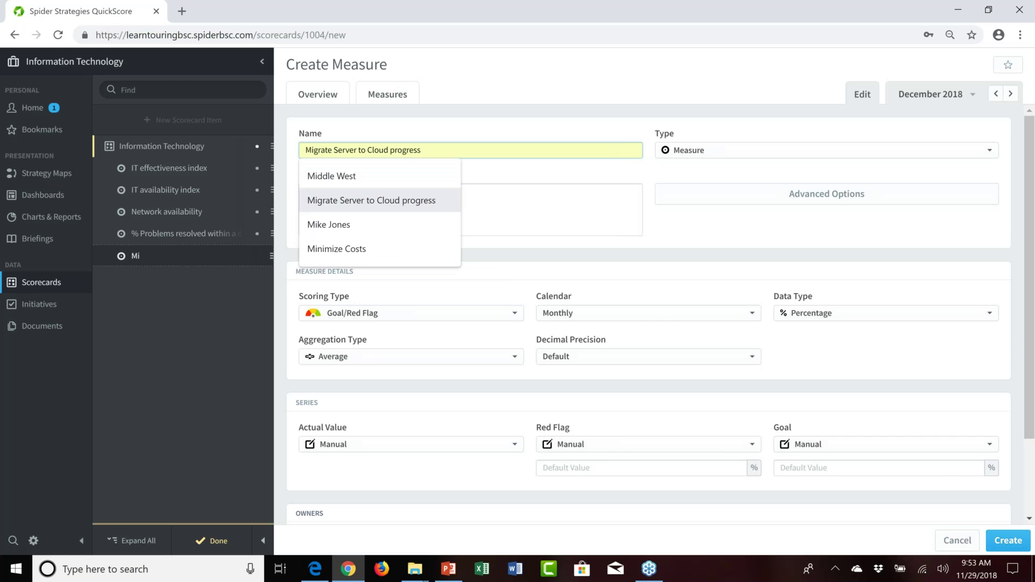
pyautogui.press('Return')
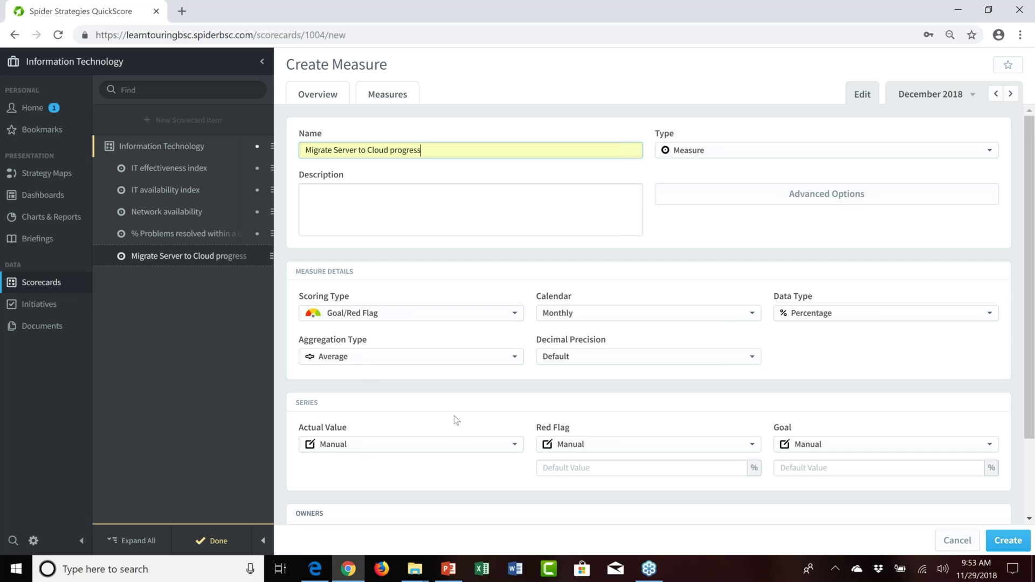
# Set the new measure's Actual Value series to Calculated
pyautogui.scroll(-1, 456, 420)
pyautogui.scroll(-1, 455, 416)
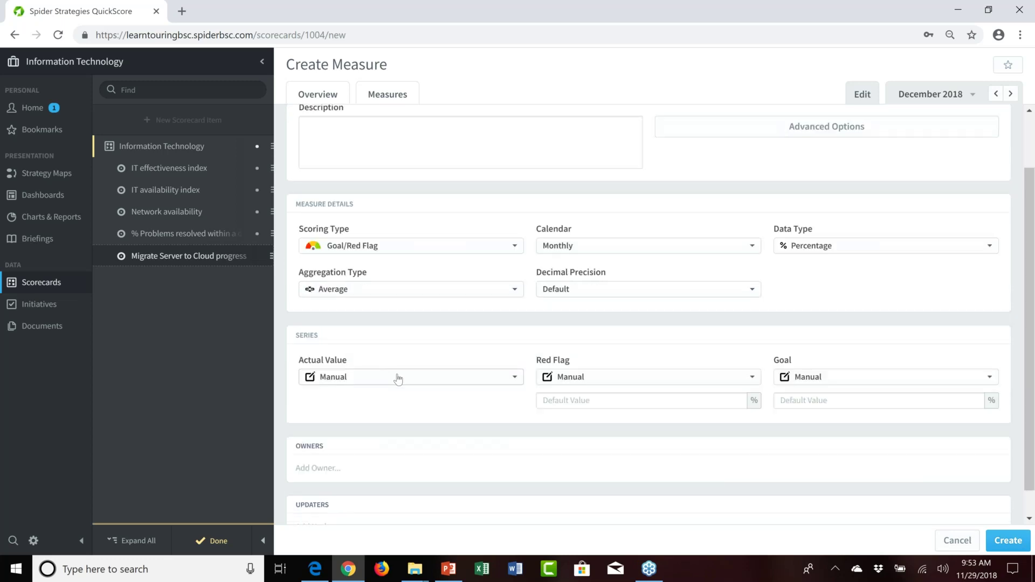
pyautogui.click(398, 379)
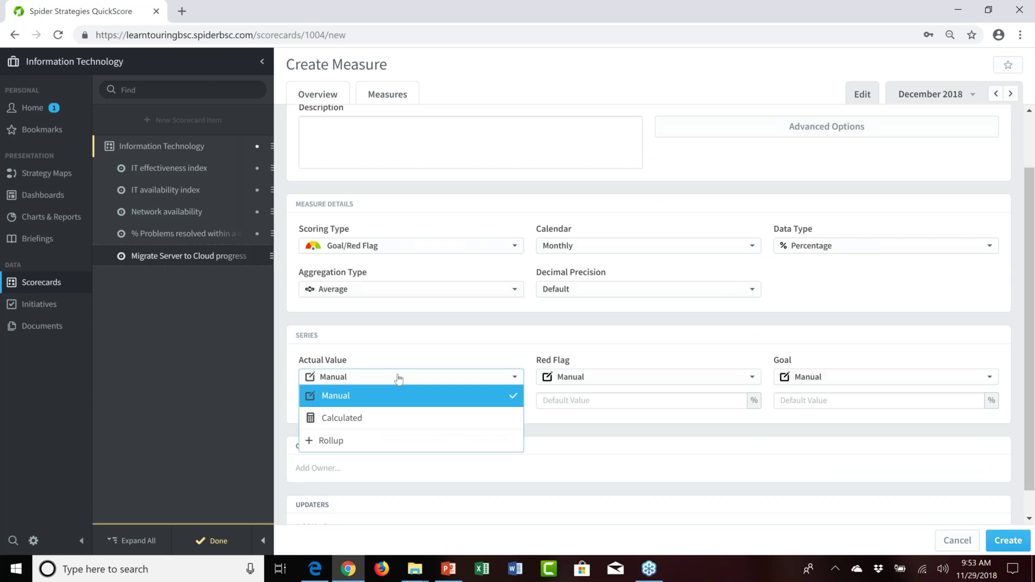
pyautogui.click(346, 419)
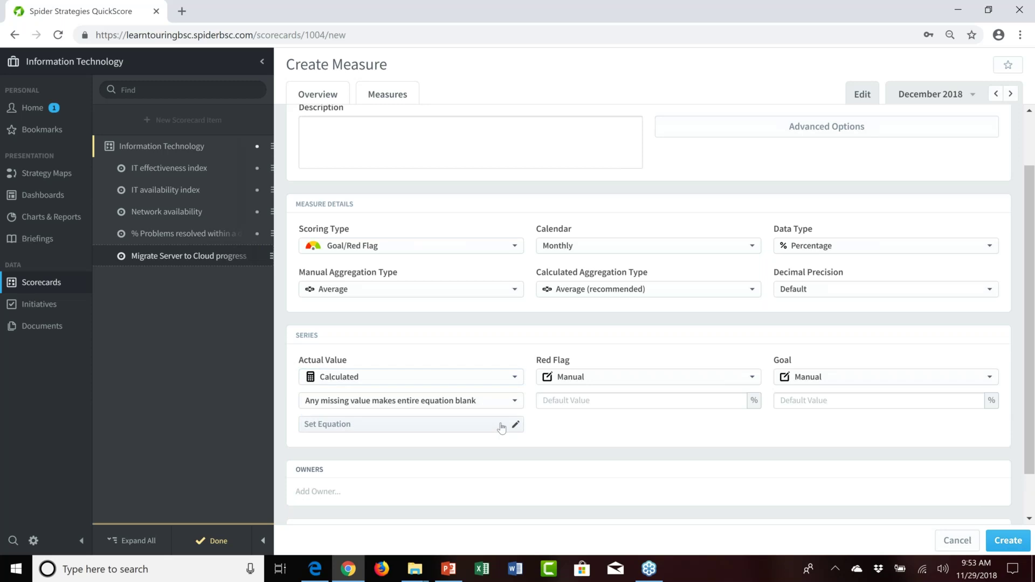
# In the actual value's equation, set the source type to Initiative and choose Mobileworld Inc.'s Migrate Servers to Cloud
pyautogui.click(502, 428)
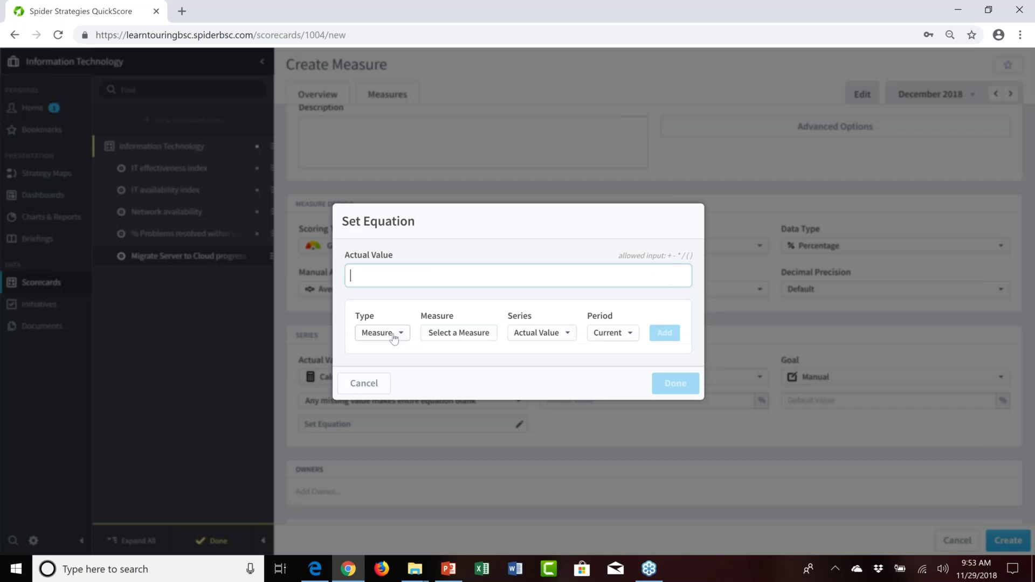
pyautogui.click(382, 332)
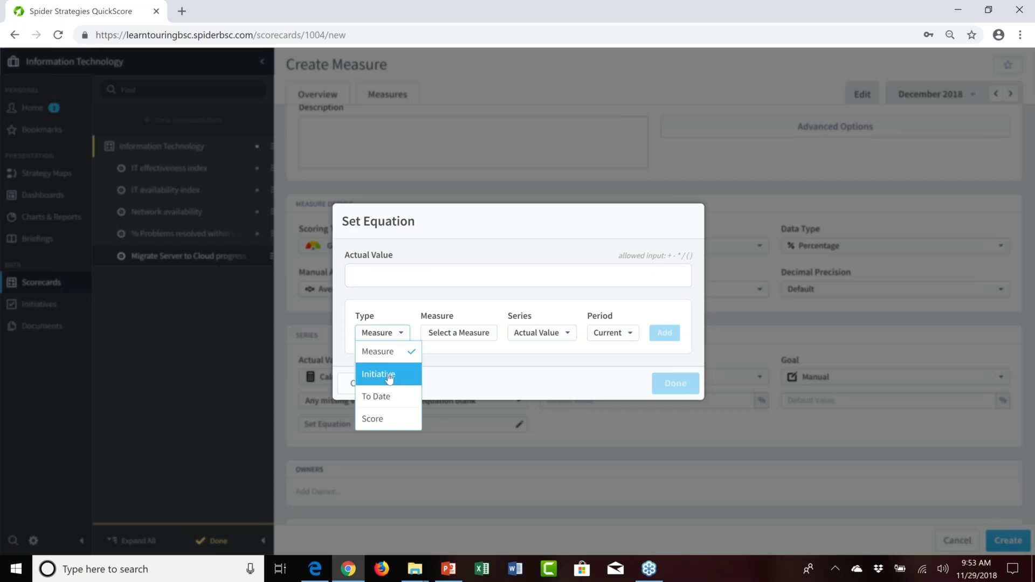
pyautogui.click(389, 376)
pyautogui.click(486, 337)
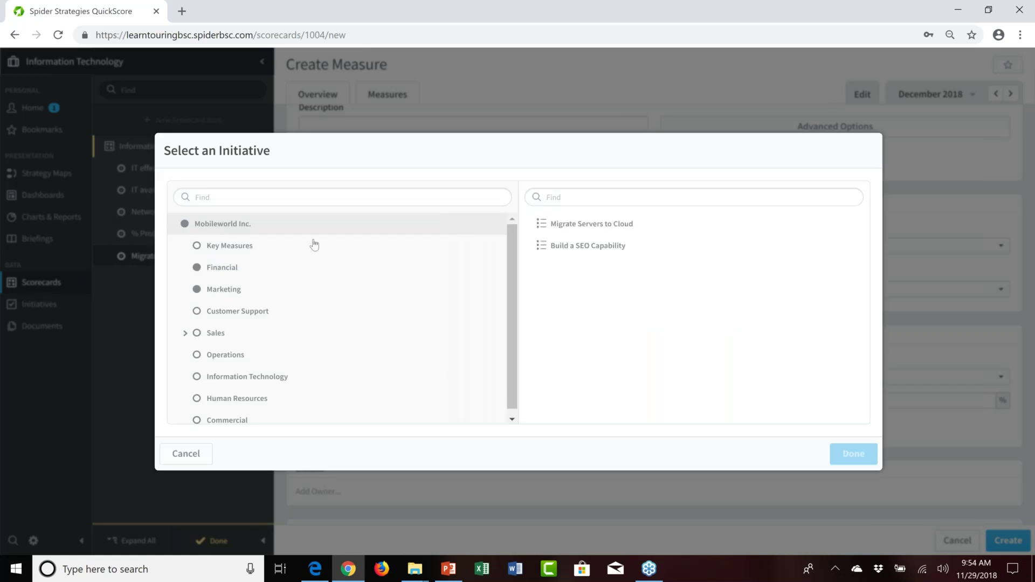
pyautogui.click(588, 226)
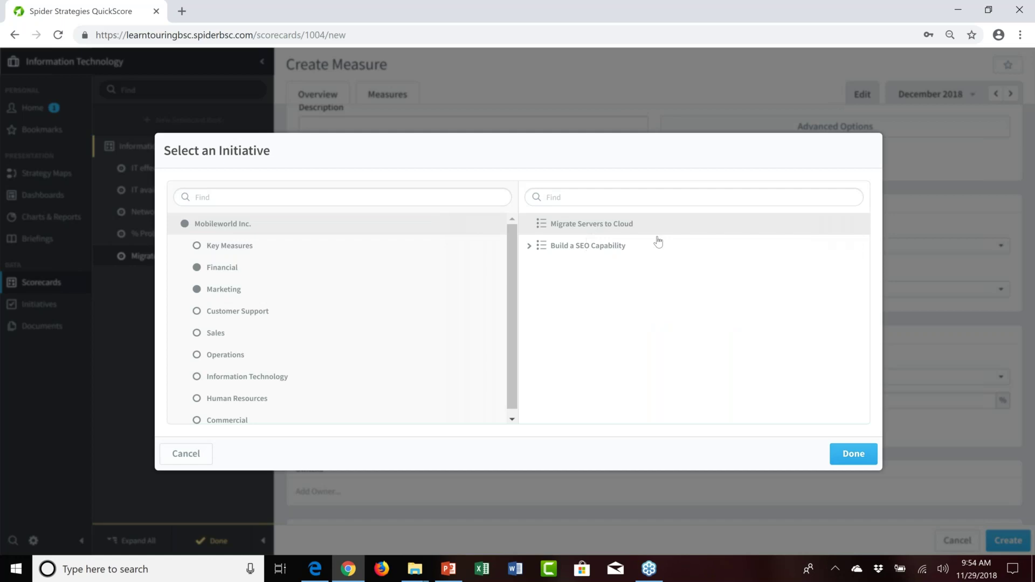
pyautogui.click(854, 457)
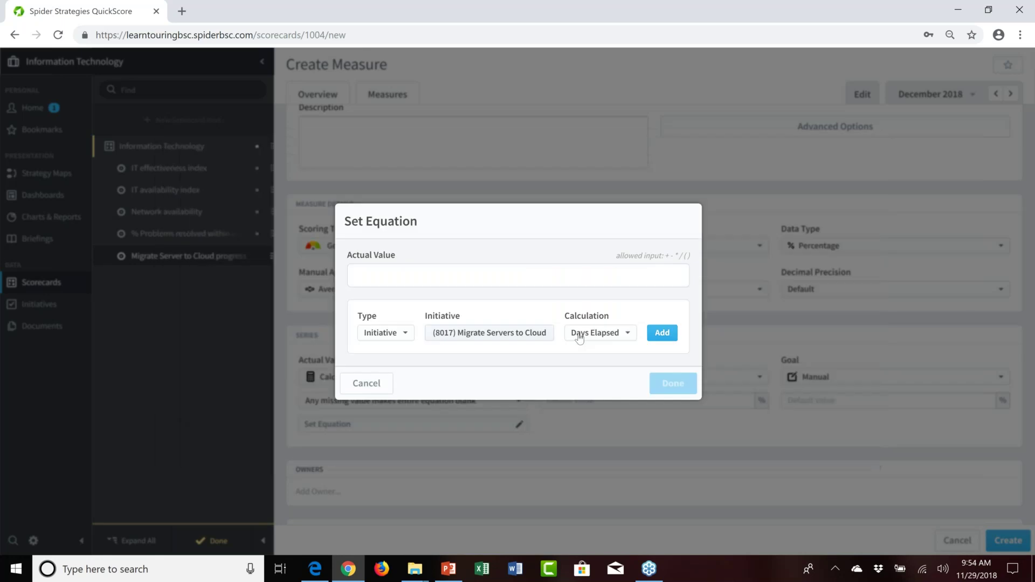
# Add the initiative's % Complete calculation to the equation and accept the equation
pyautogui.click(602, 333)
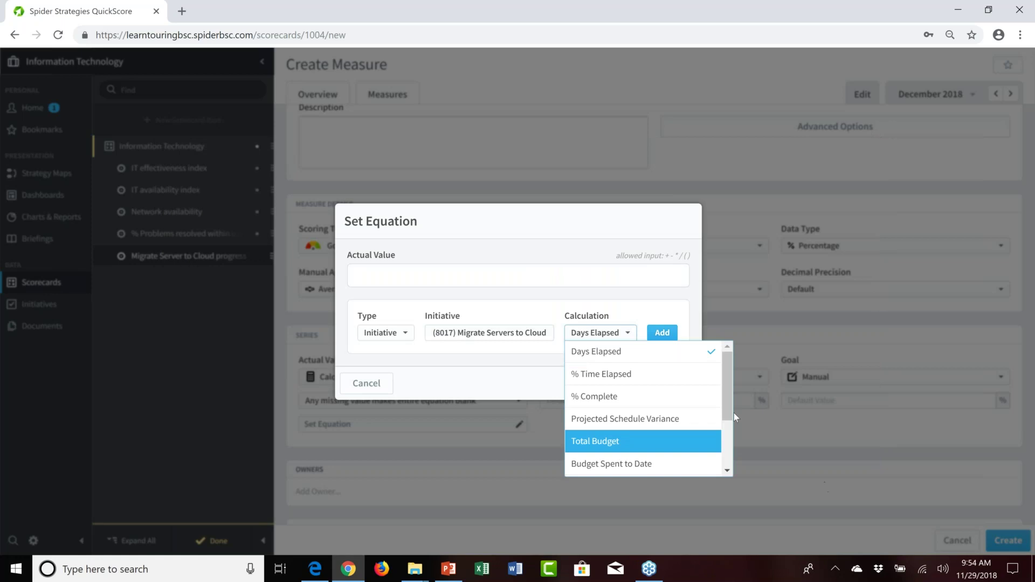
pyautogui.scroll(-1, 729, 421)
pyautogui.scroll(-2, 729, 436)
pyautogui.moveTo(724, 429); pyautogui.dragTo(728, 373)
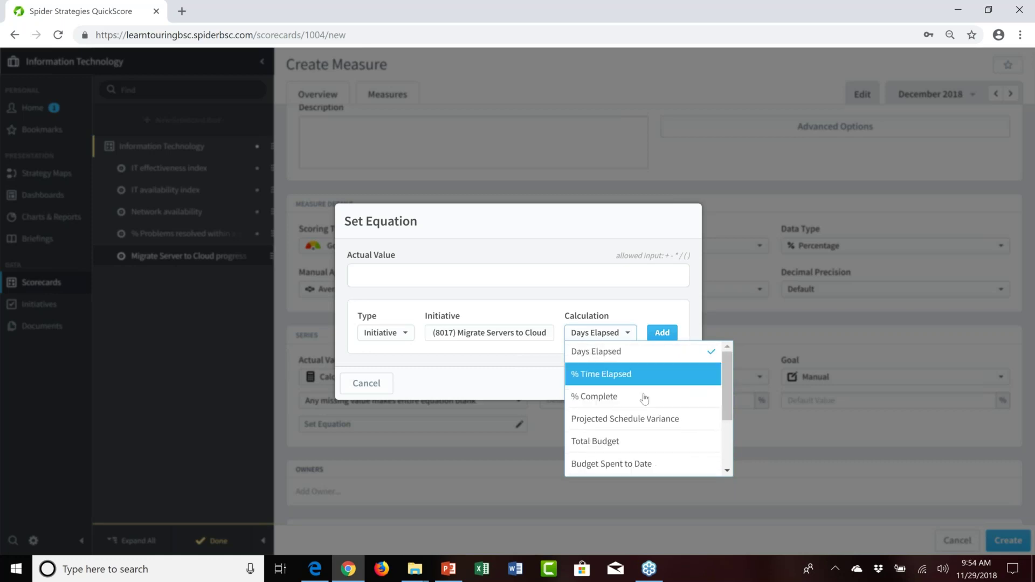
pyautogui.click(645, 398)
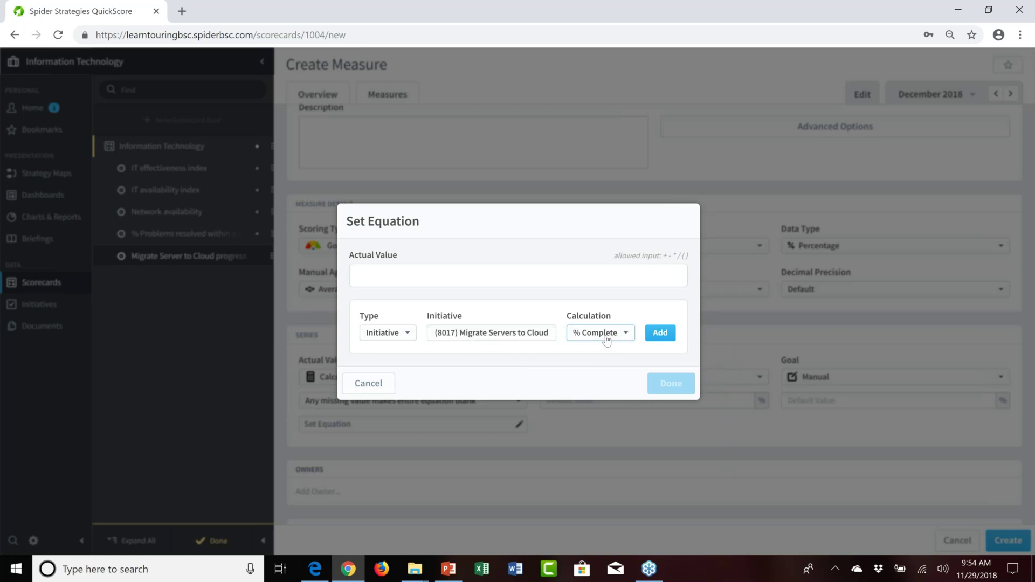
pyautogui.click(661, 334)
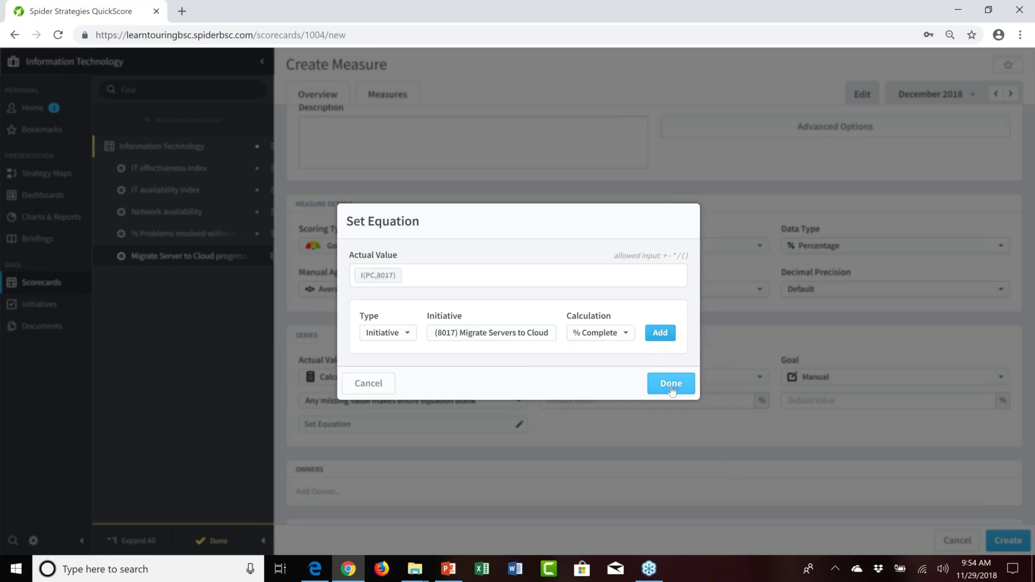
pyautogui.click(672, 384)
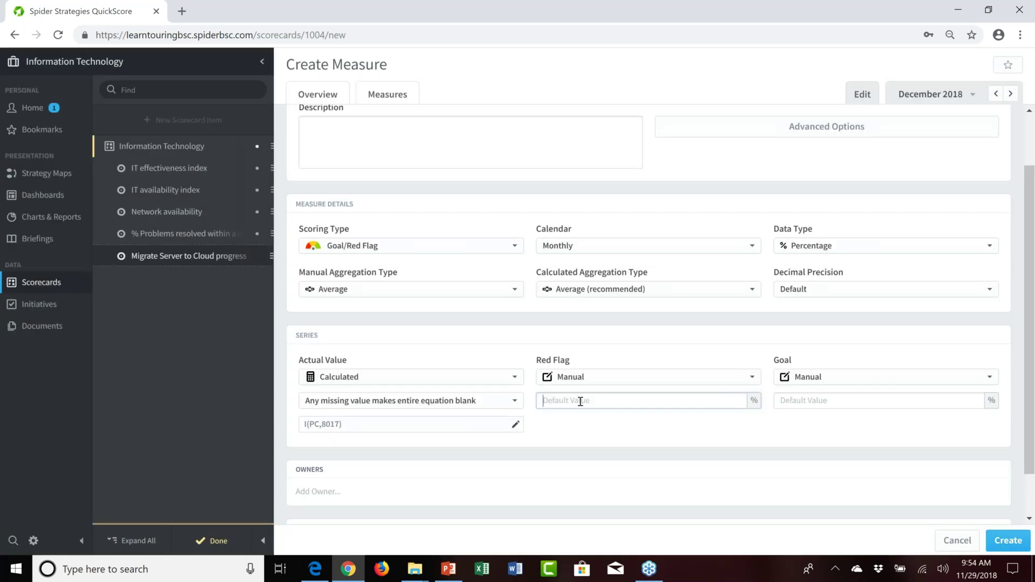
# Set the default red flag to 40% and the default goal to 70%, and create the measure
pyautogui.click(578, 399)
pyautogui.write('40')
pyautogui.click(801, 401)
pyautogui.write('70')
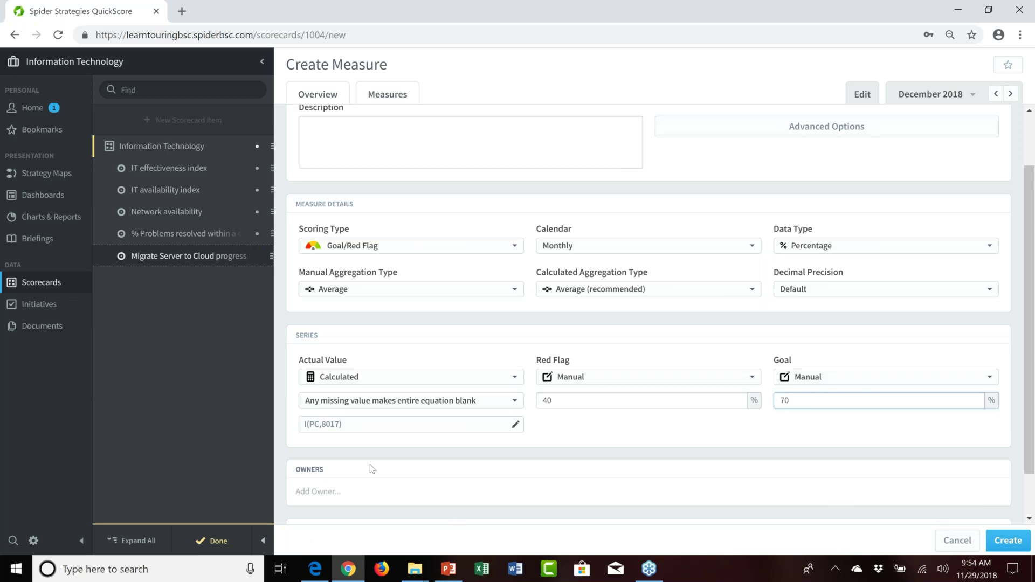
pyautogui.scroll(-1, 371, 469)
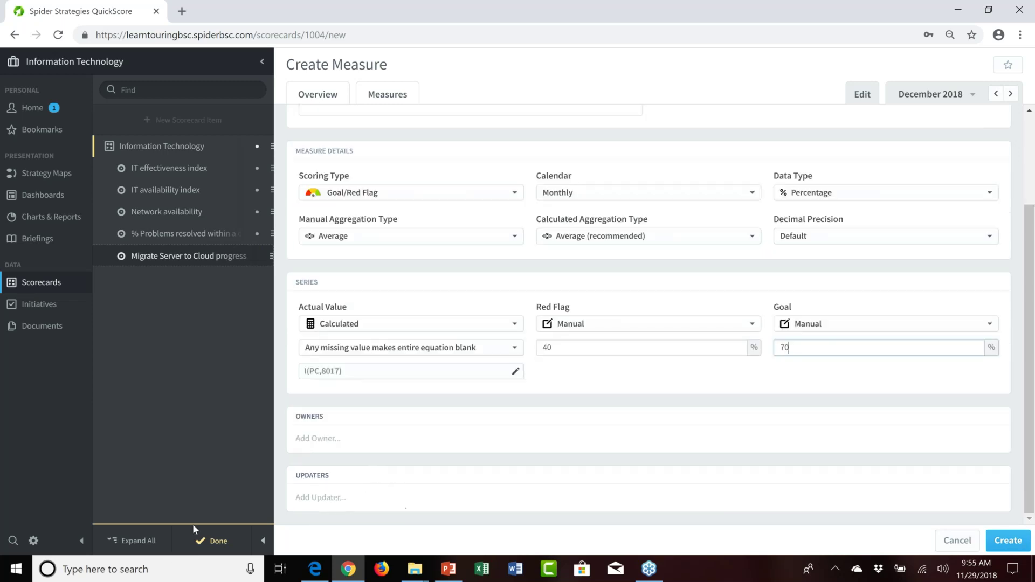
pyautogui.click(1009, 540)
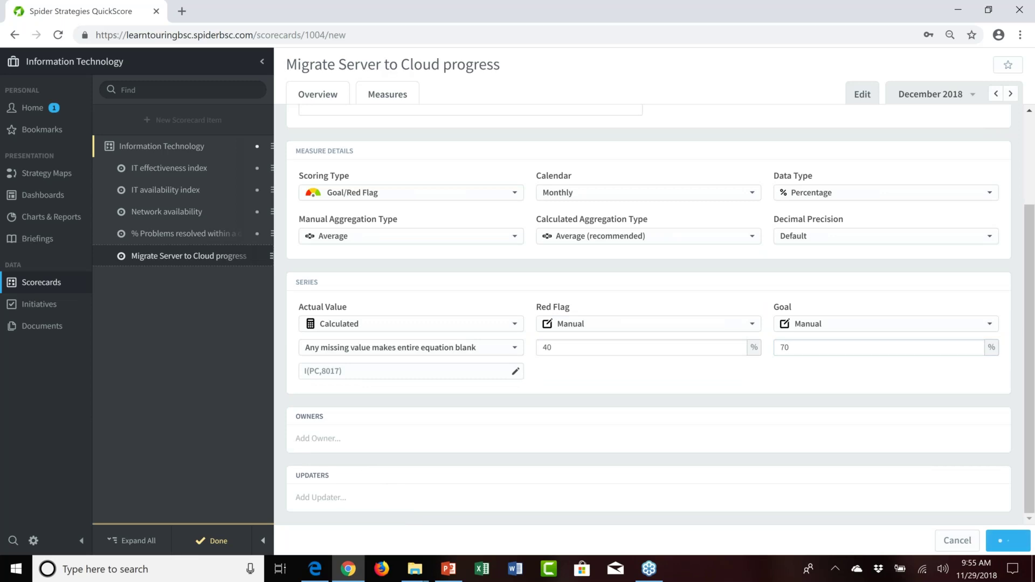
# Leave edit mode, review the new measure's performance, and view the Information Technology scorecard for November 2018
pyautogui.click(173, 256)
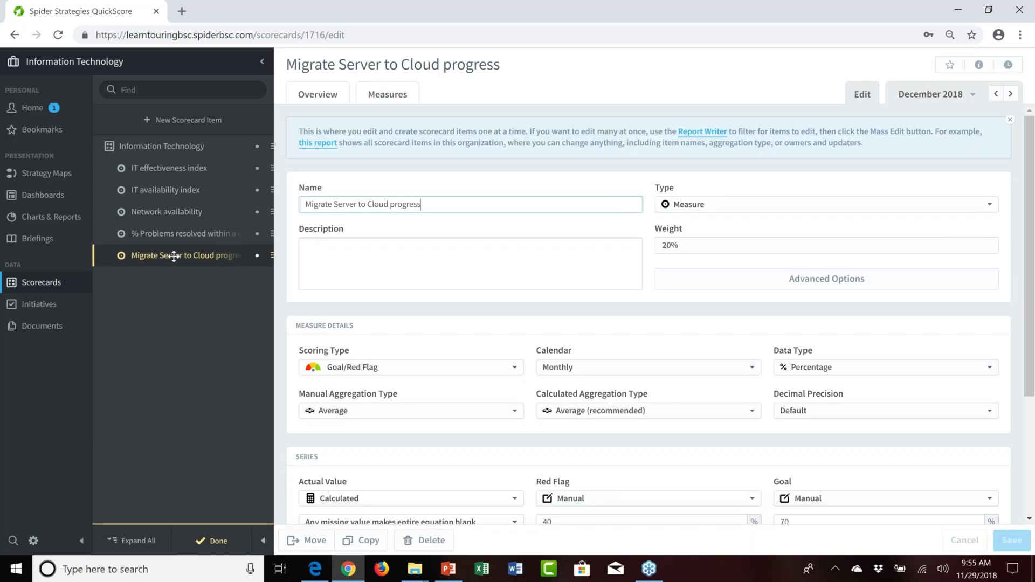
pyautogui.click(218, 543)
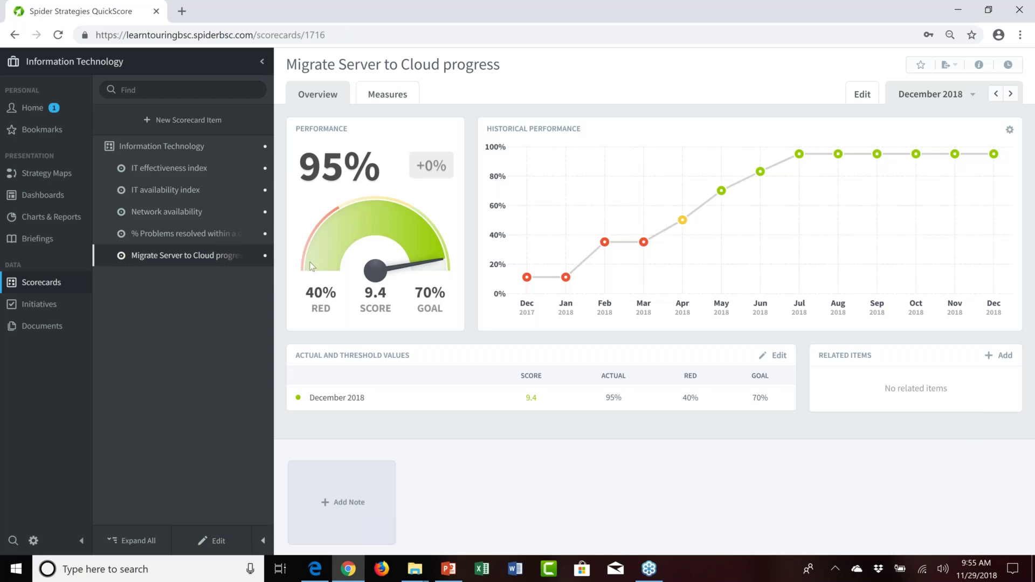
pyautogui.click(159, 153)
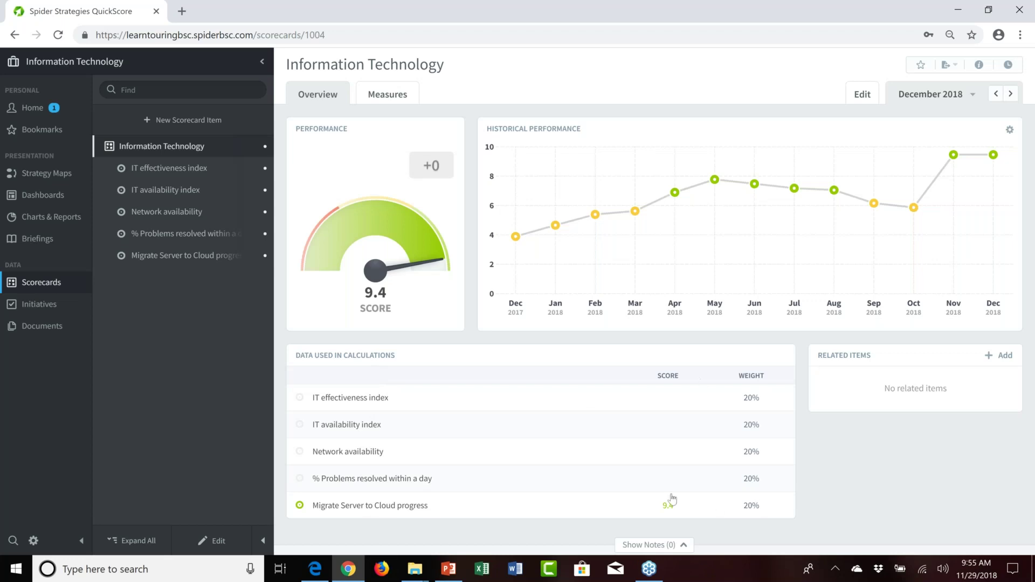
pyautogui.click(995, 95)
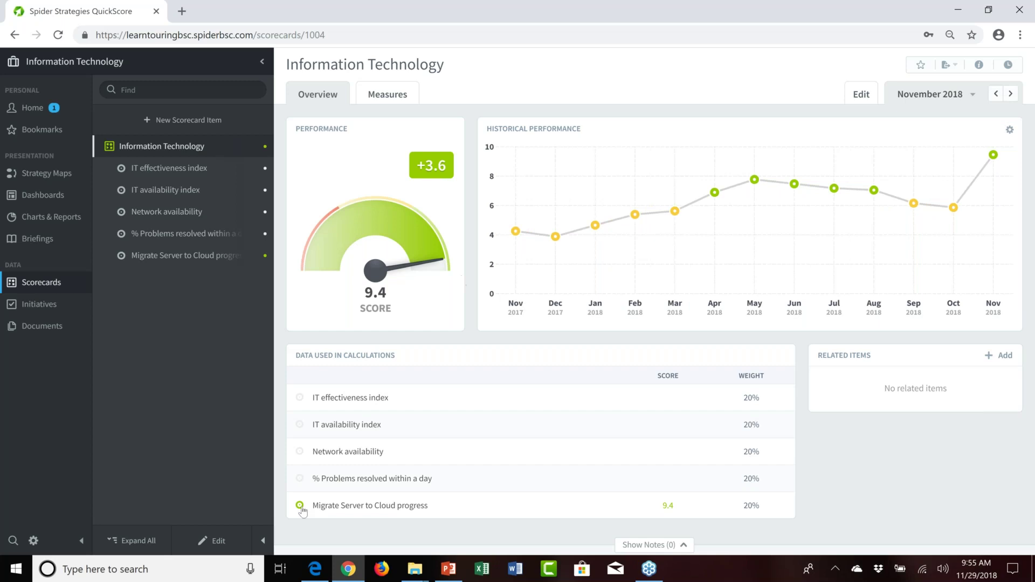
# Reopen the Migrate Server to Cloud progress measure, show where its weight is edited, and leave editing without changes
pyautogui.click(383, 508)
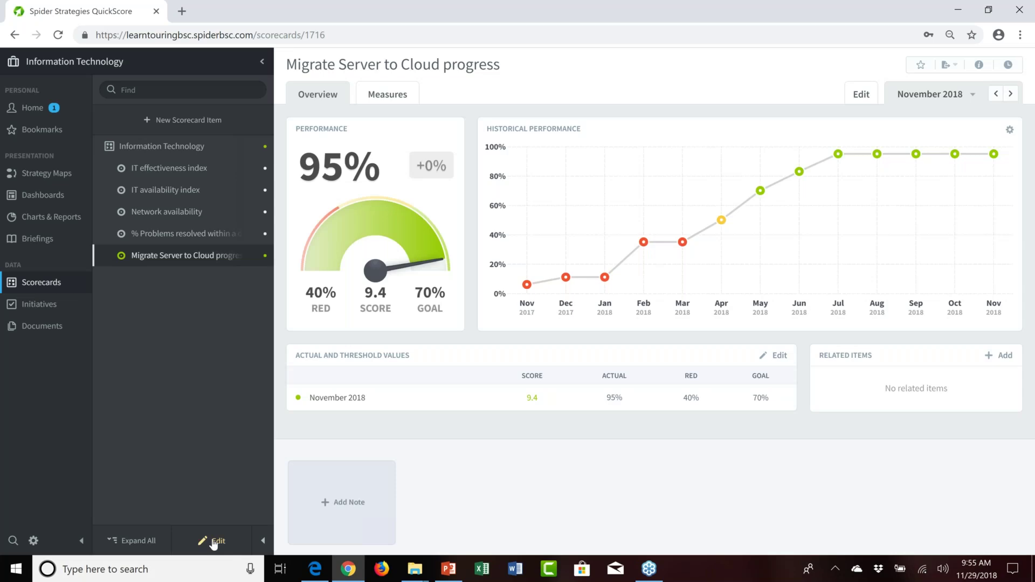
pyautogui.click(214, 542)
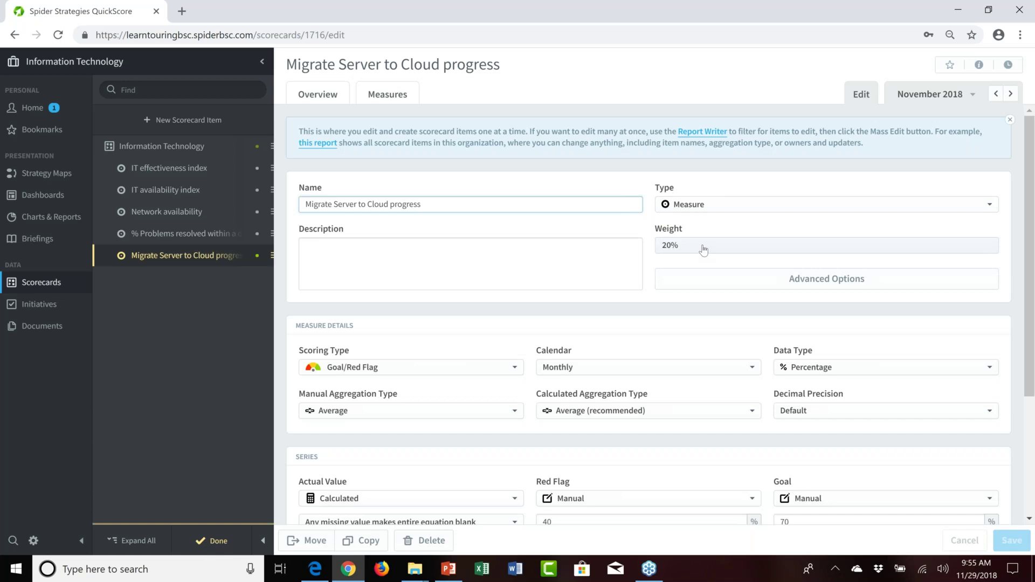
pyautogui.click(703, 249)
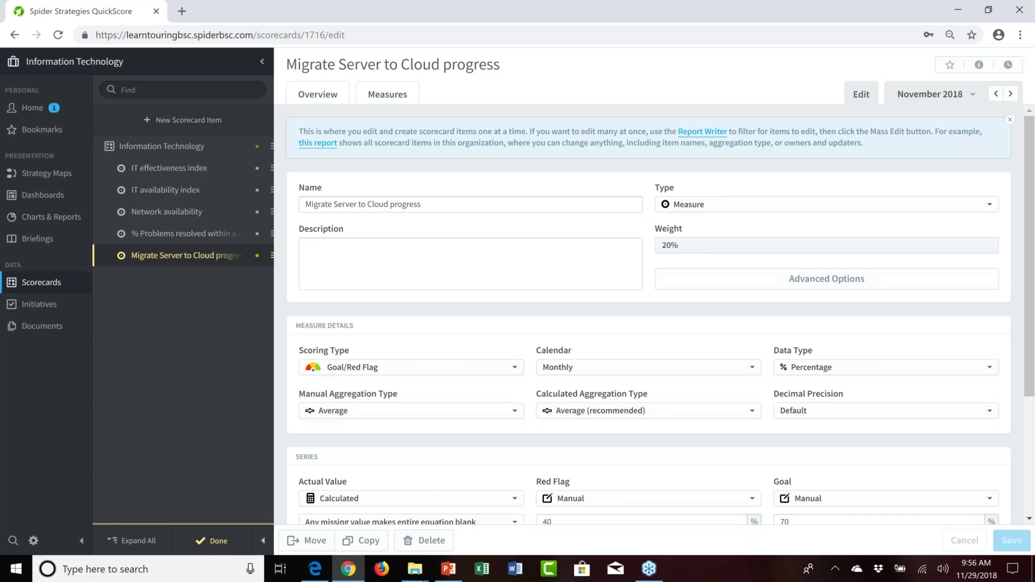
pyautogui.click(676, 245)
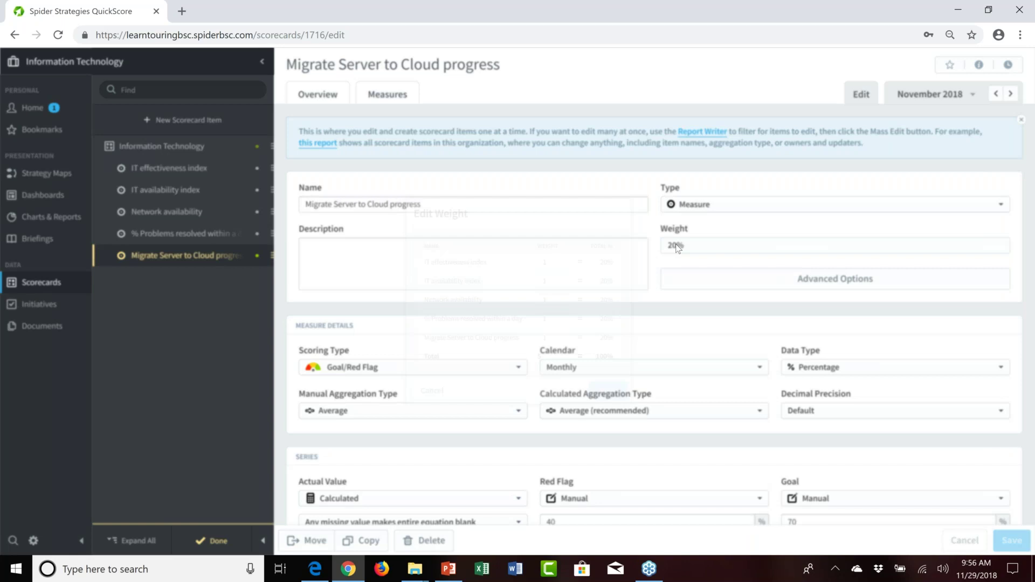
pyautogui.click(219, 541)
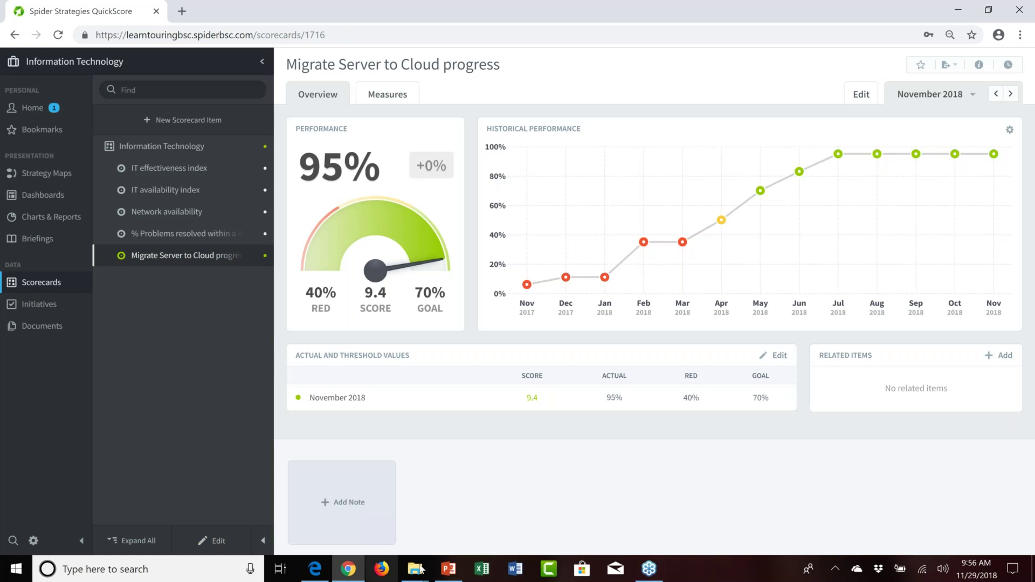
# Switch to the PowerPoint webinar deck, present from slide 35, advance to the next slide, and end the show
pyautogui.click(449, 570)
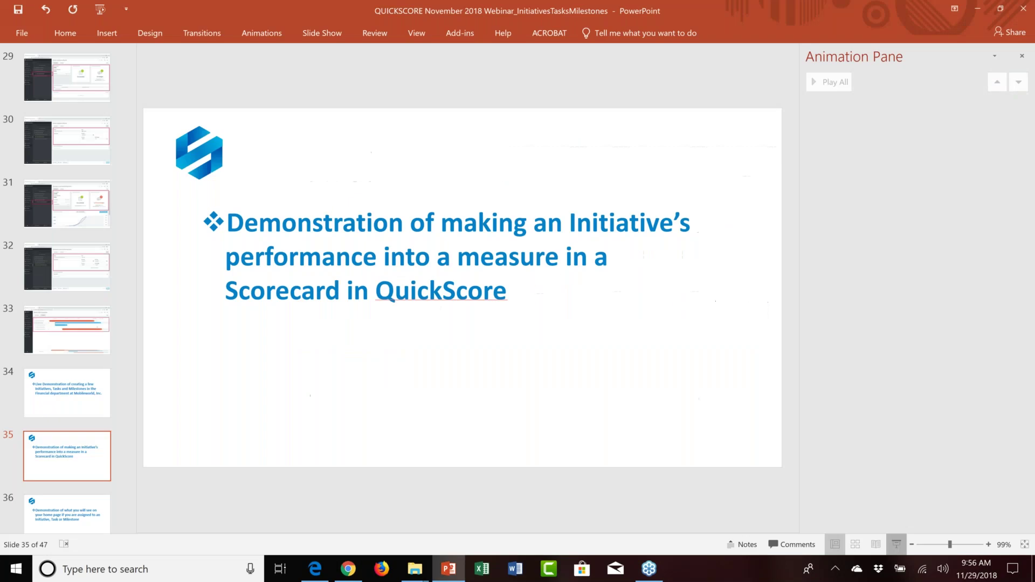
pyautogui.hotkey('shift', 'F5')
pyautogui.press('Right')
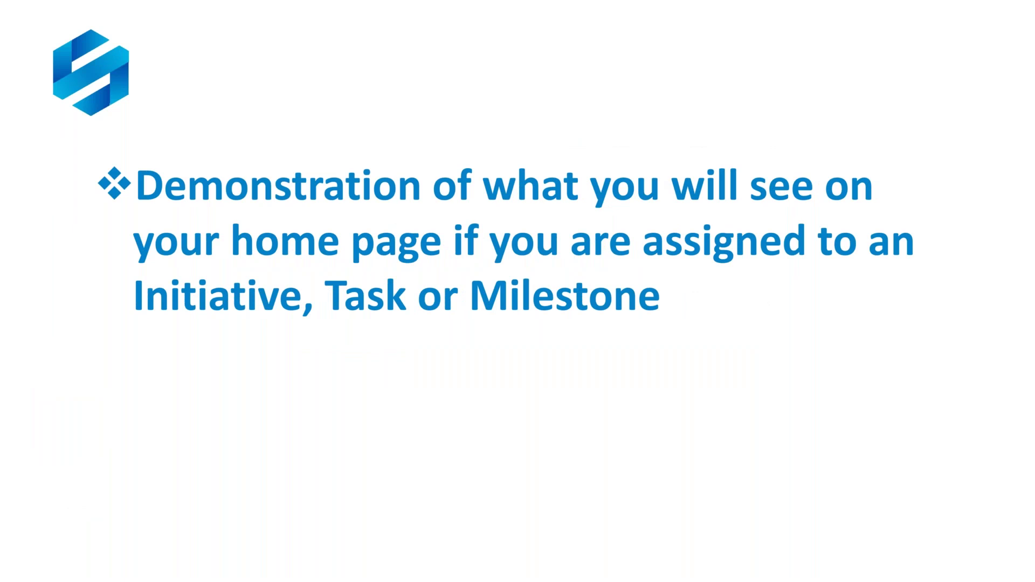
pyautogui.press('Escape')
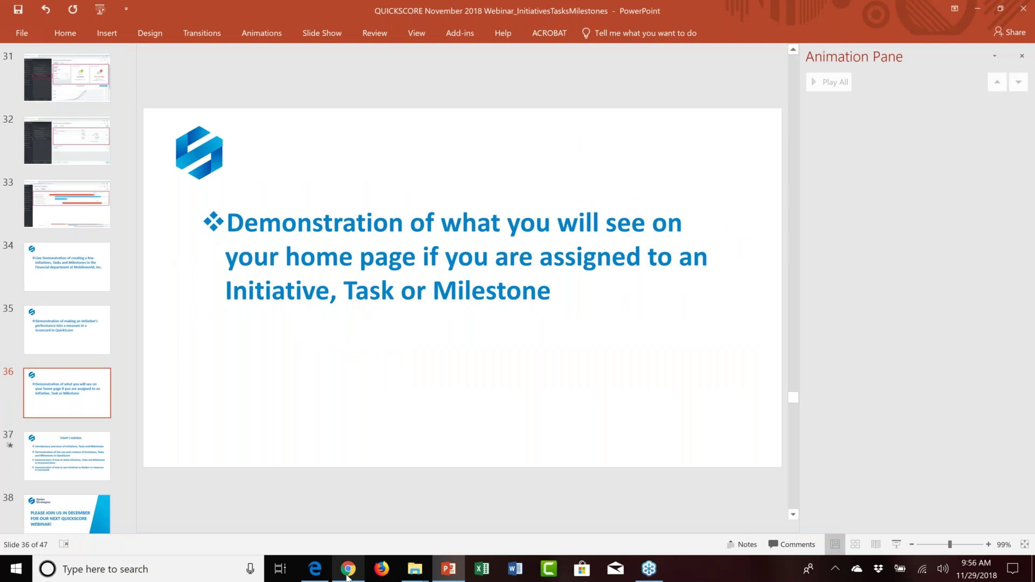
# Return to QuickScore in Chrome, review My Tasks from the home page, and inspect the Define main Keyword for Display URL milestone before going back
pyautogui.click(348, 571)
pyautogui.click(36, 108)
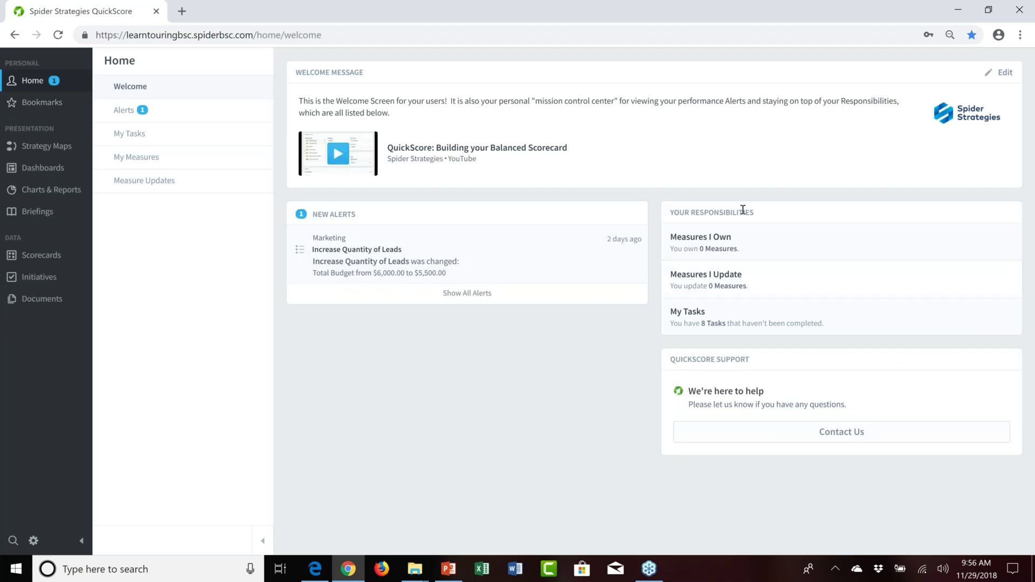
pyautogui.click(696, 316)
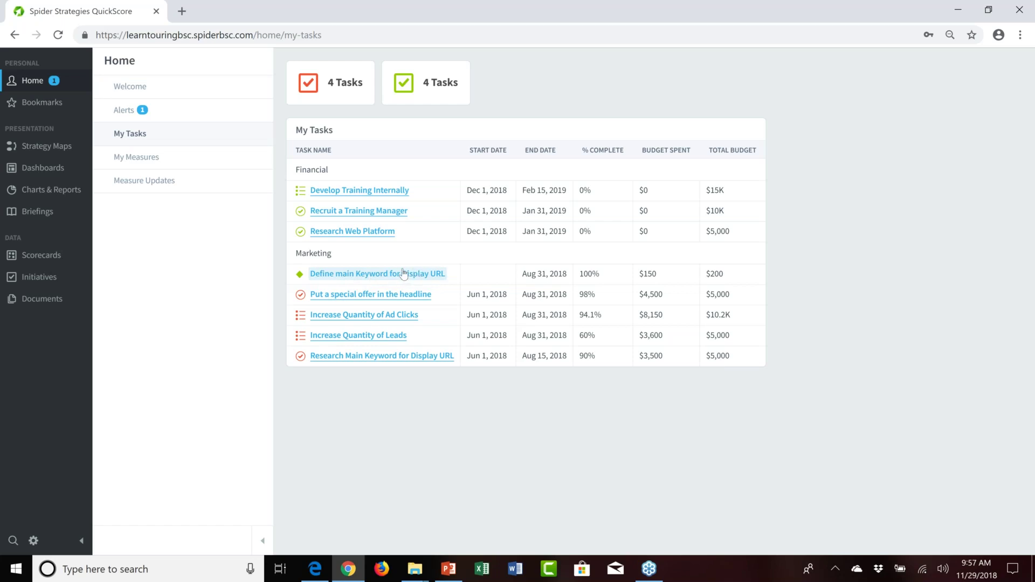
pyautogui.click(357, 276)
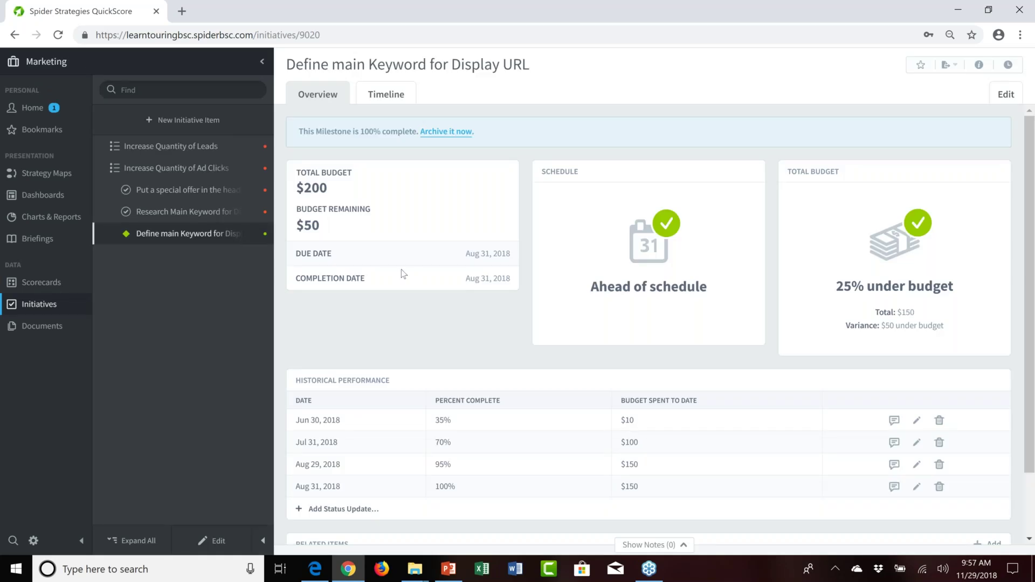
pyautogui.click(14, 35)
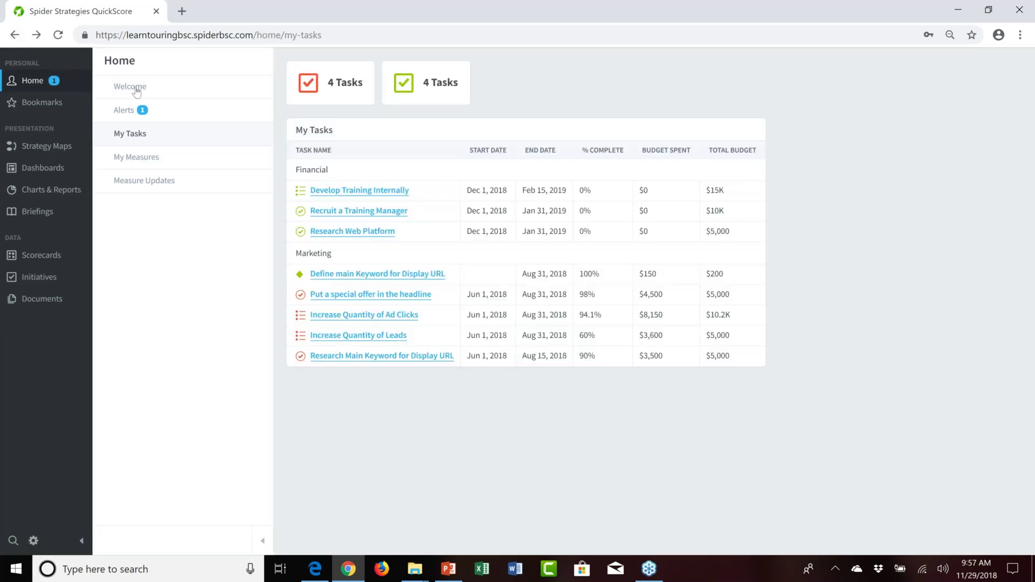
# Open the Increase Quantity of Leads initiative from its alert on the home Welcome page and put it into edit mode
pyautogui.click(137, 92)
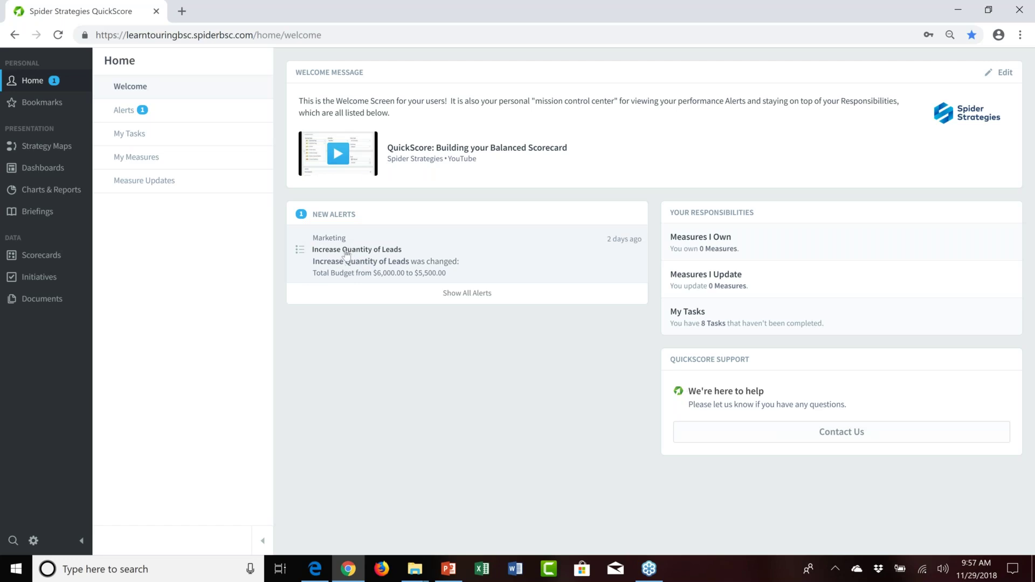
pyautogui.click(347, 254)
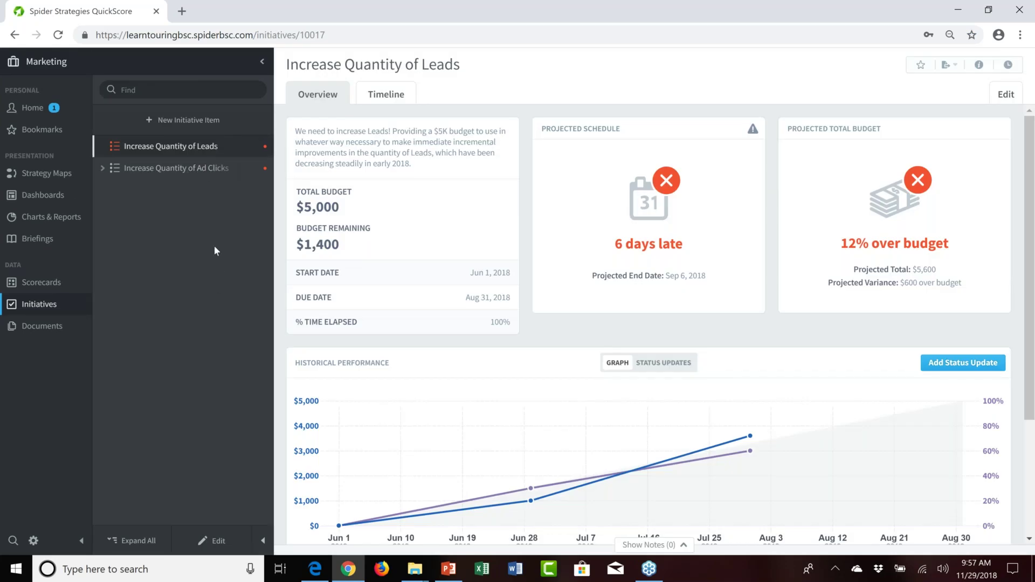
pyautogui.click(217, 542)
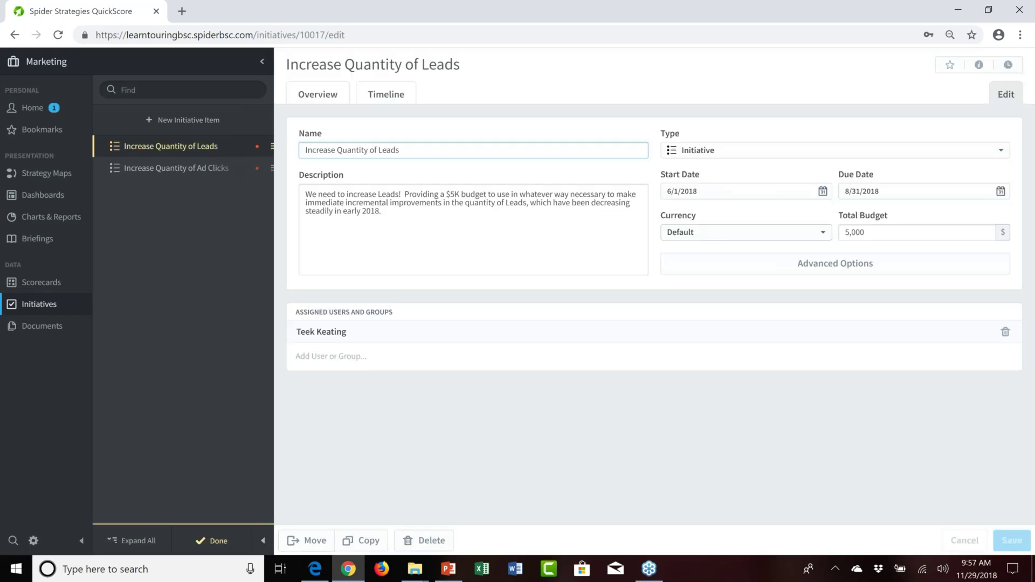
# Save a total budget of 7000 for Increase Quantity of Leads with assigned users and groups notified, and check the home page alerts
pyautogui.click(868, 230)
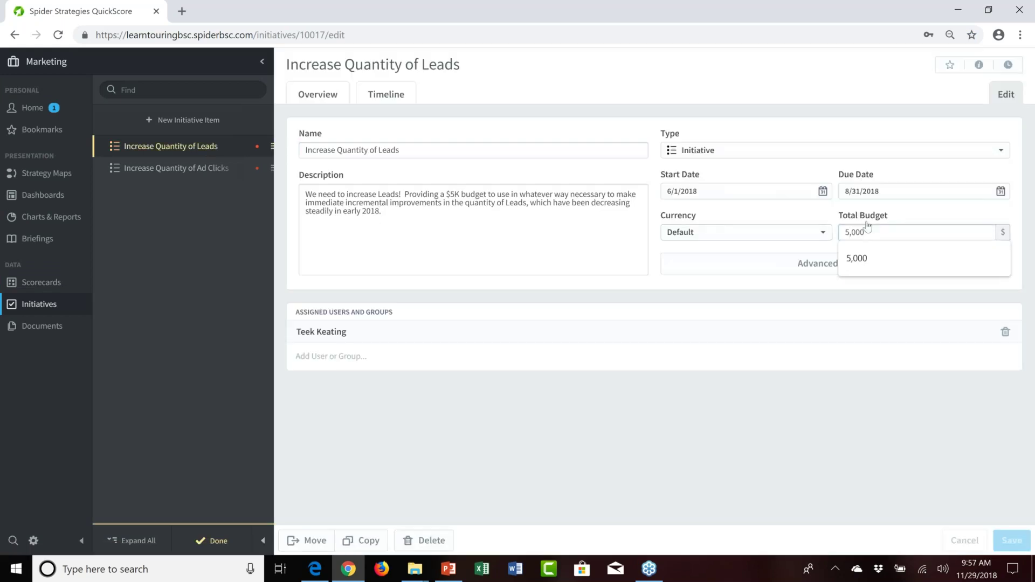
pyautogui.press('BackSpace')
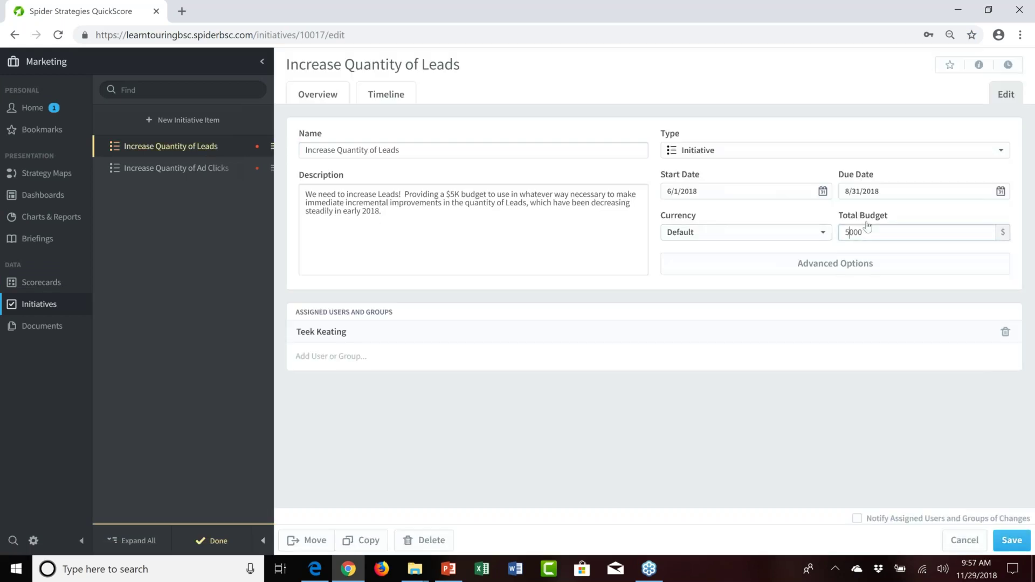
pyautogui.write('7')
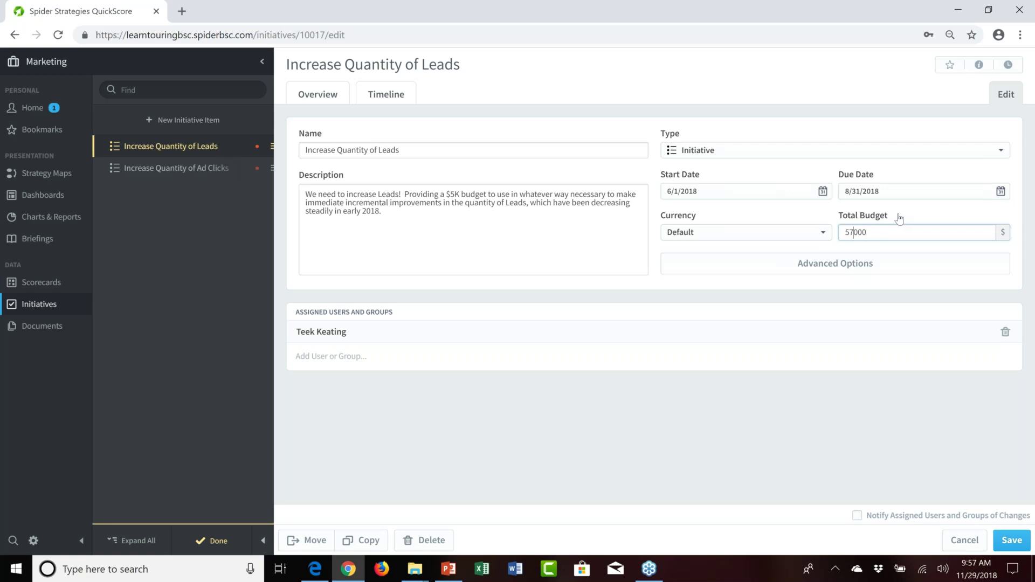
pyautogui.press('BackSpace')
pyautogui.write('7')
pyautogui.click(858, 518)
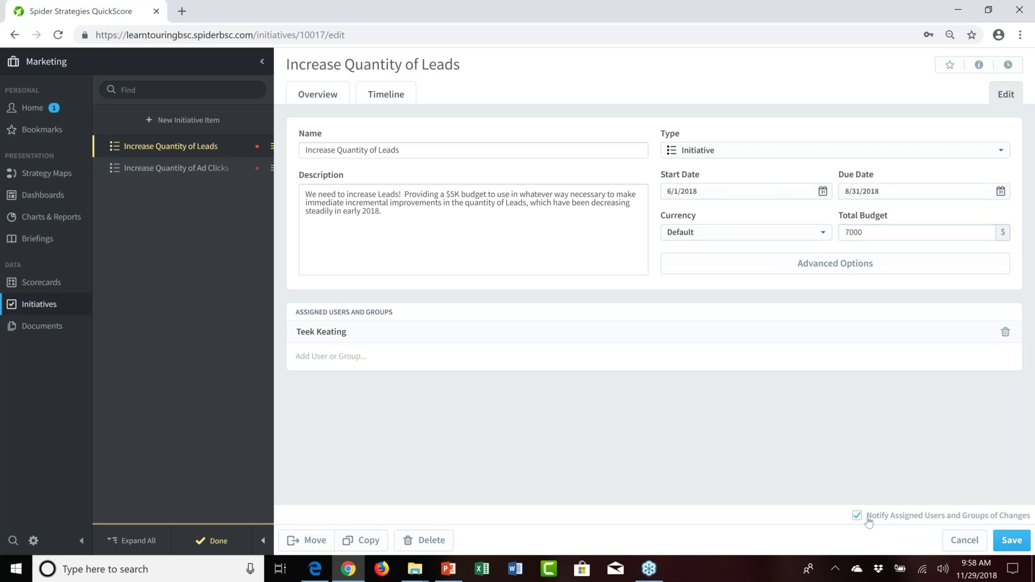
pyautogui.click(1006, 545)
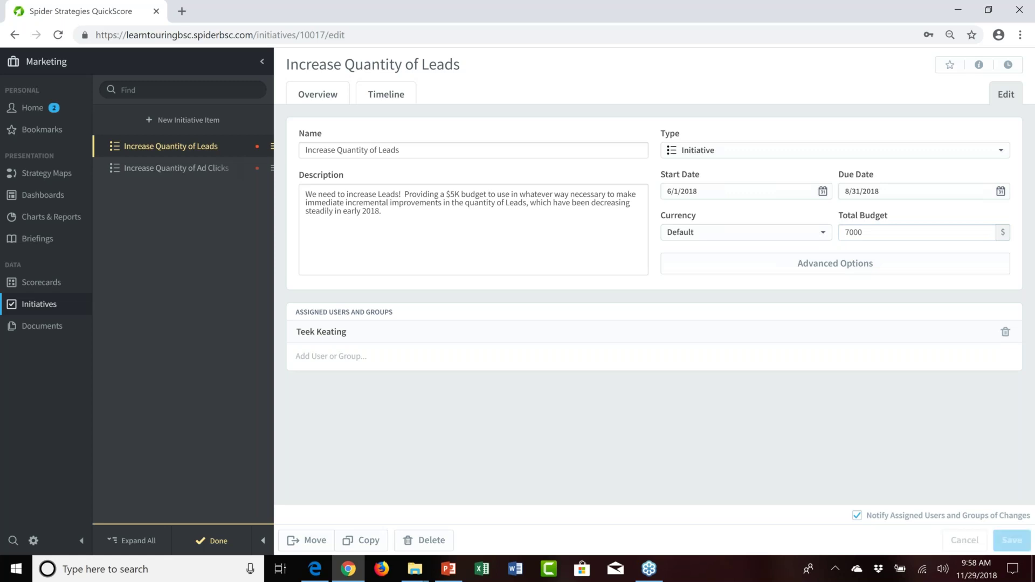
pyautogui.click(35, 109)
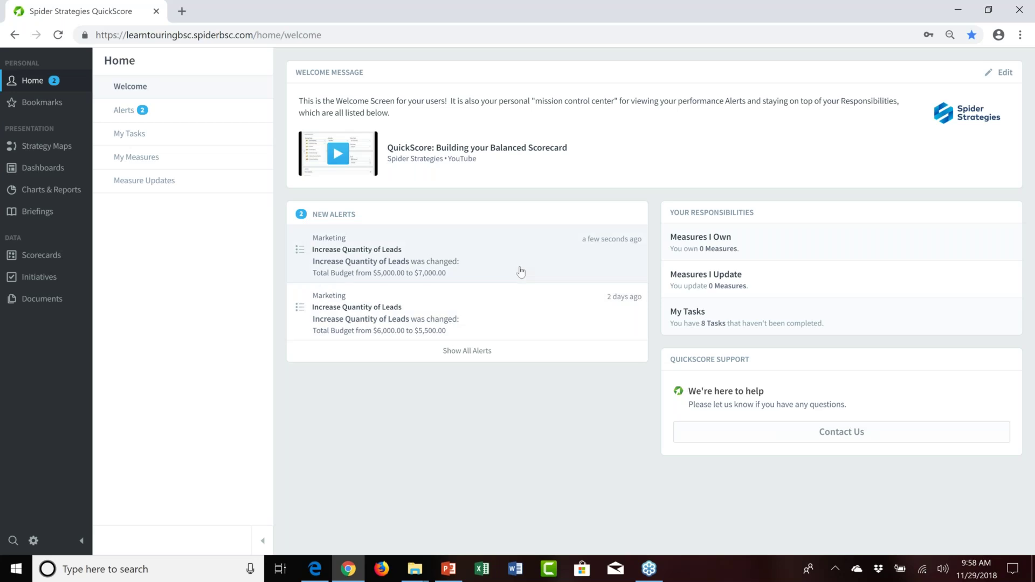
# Switch to the PowerPoint webinar deck, present from slide 36, and advance to the Today's Agenda slide
pyautogui.click(452, 570)
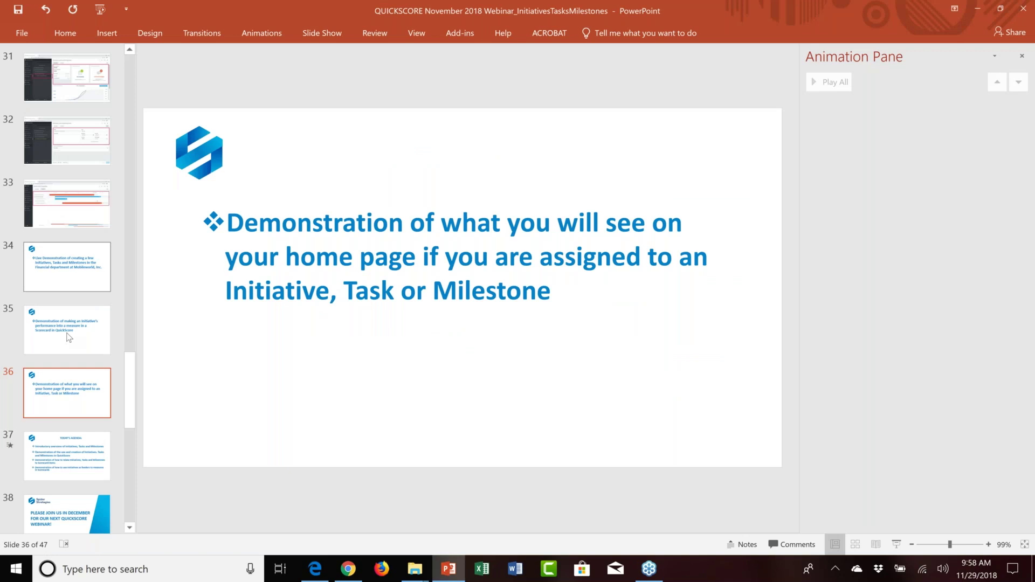
pyautogui.hotkey('shift', 'F5')
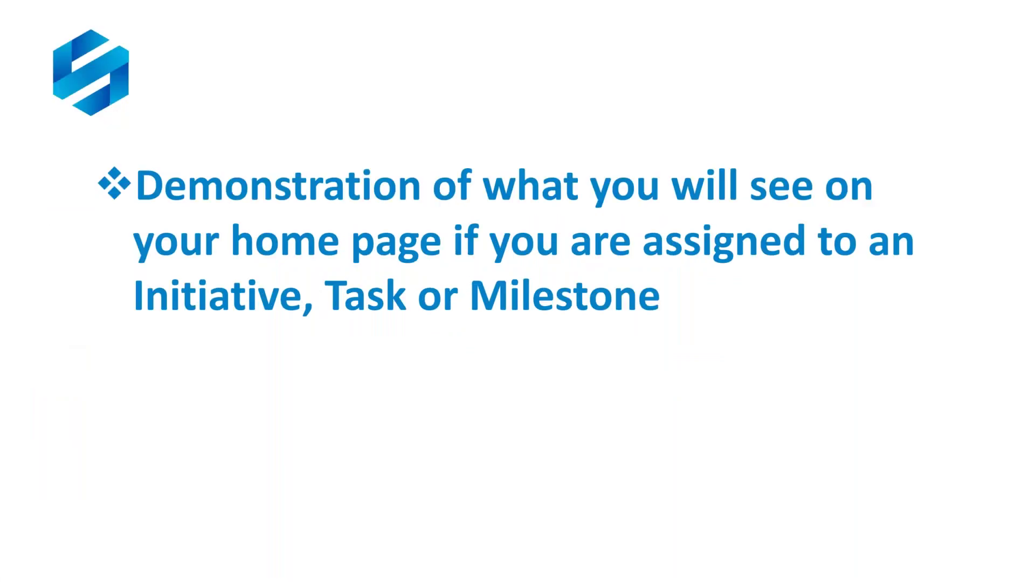
pyautogui.press('Right')
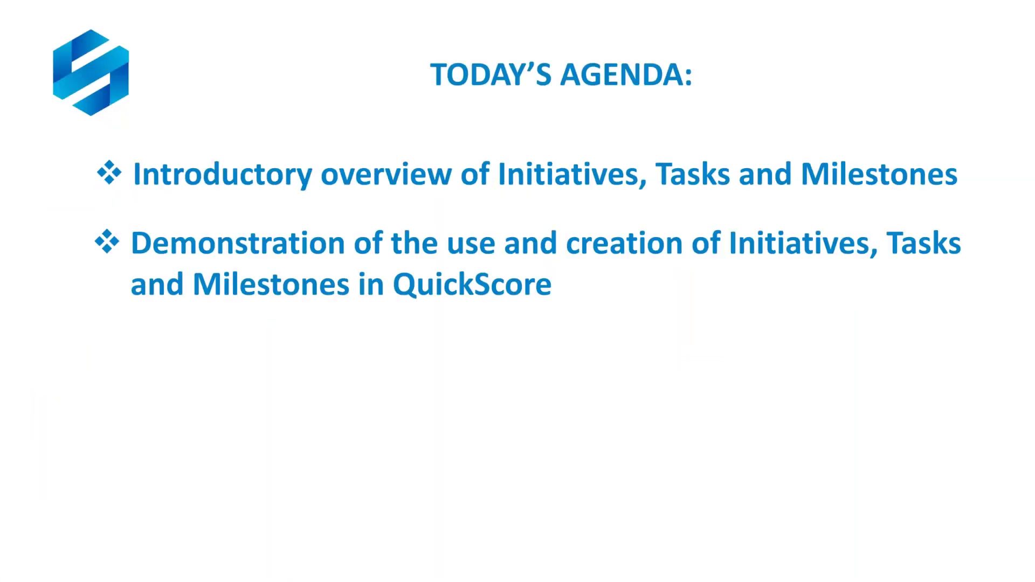